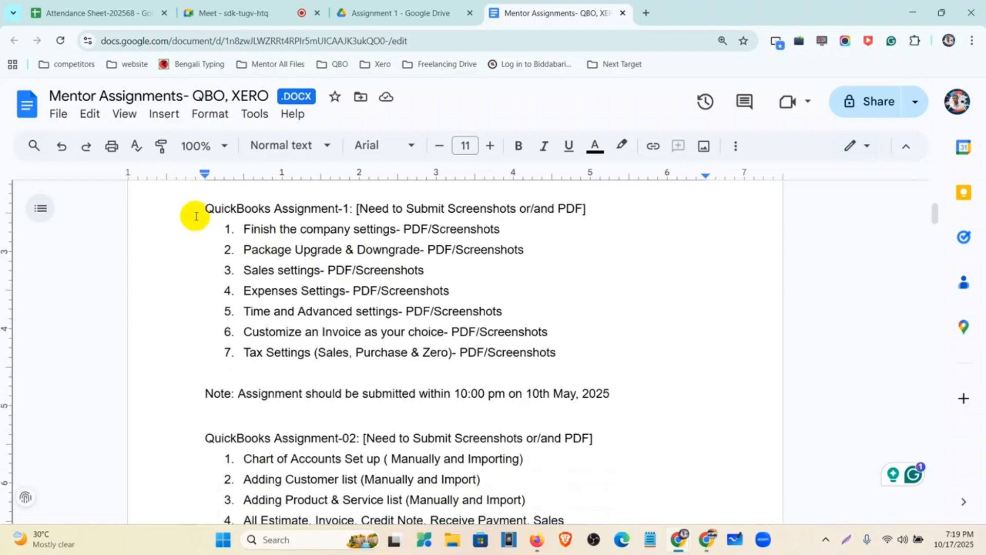
Step: Highlight the first three Assignment-1 tasks: company settings, package upgrades and Sales settings
{"action": "left_click_drag", "start_coordinate": [240, 228], "coordinate": [509, 232]}
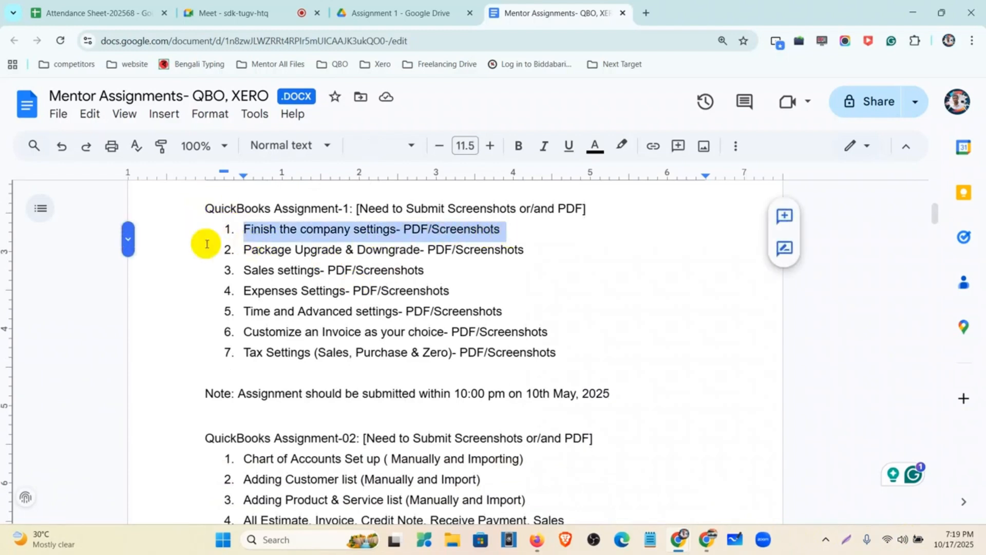
{"action": "left_click_drag", "start_coordinate": [244, 250], "coordinate": [541, 249]}
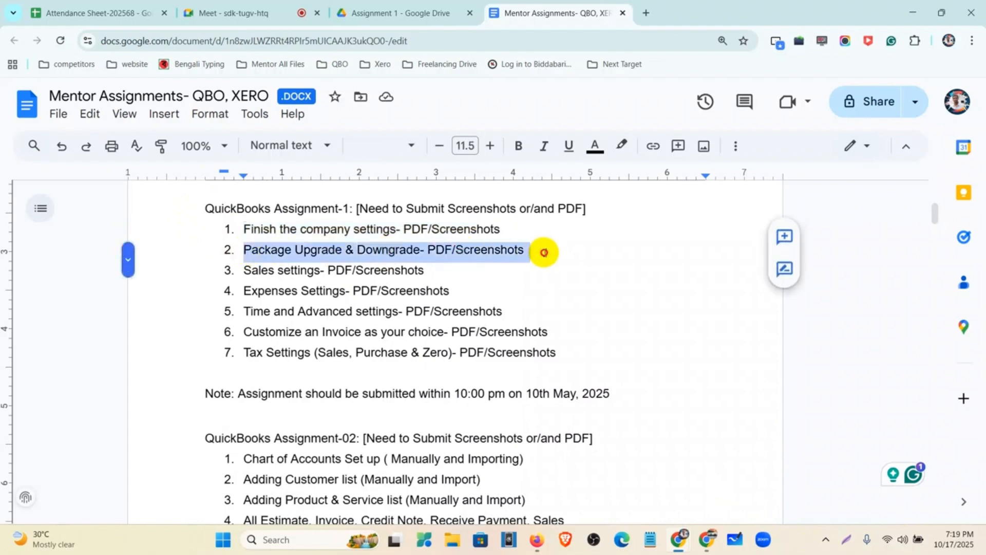
{"action": "left_click", "coordinate": [244, 270]}
{"action": "left_click_drag", "start_coordinate": [244, 271], "coordinate": [434, 268]}
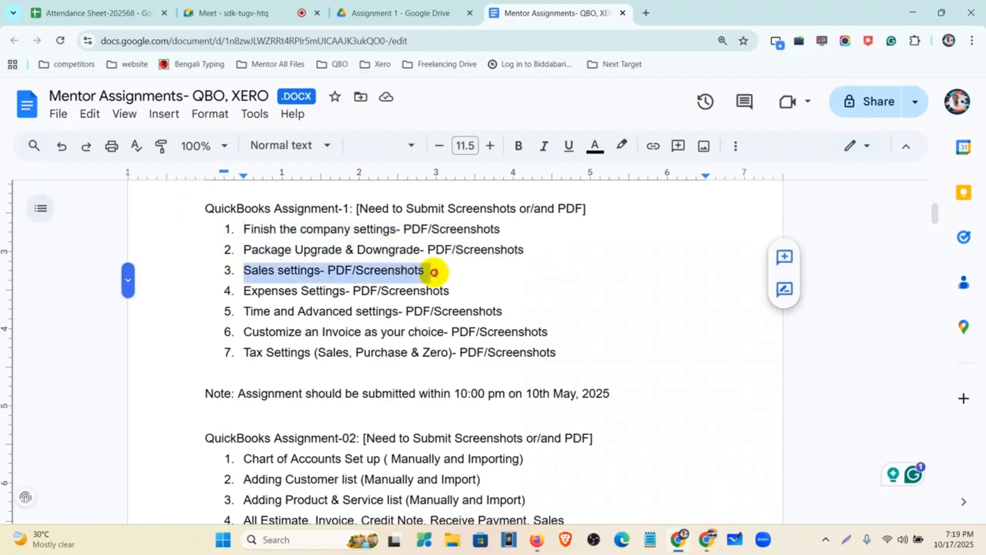
Step: Highlight the Expenses, Time and Advanced, invoice and Tax tasks, then switch to QuickBooks
{"action": "left_click_drag", "start_coordinate": [243, 291], "coordinate": [451, 292]}
{"action": "left_click_drag", "start_coordinate": [243, 311], "coordinate": [511, 313]}
{"action": "left_click_drag", "start_coordinate": [243, 332], "coordinate": [546, 335]}
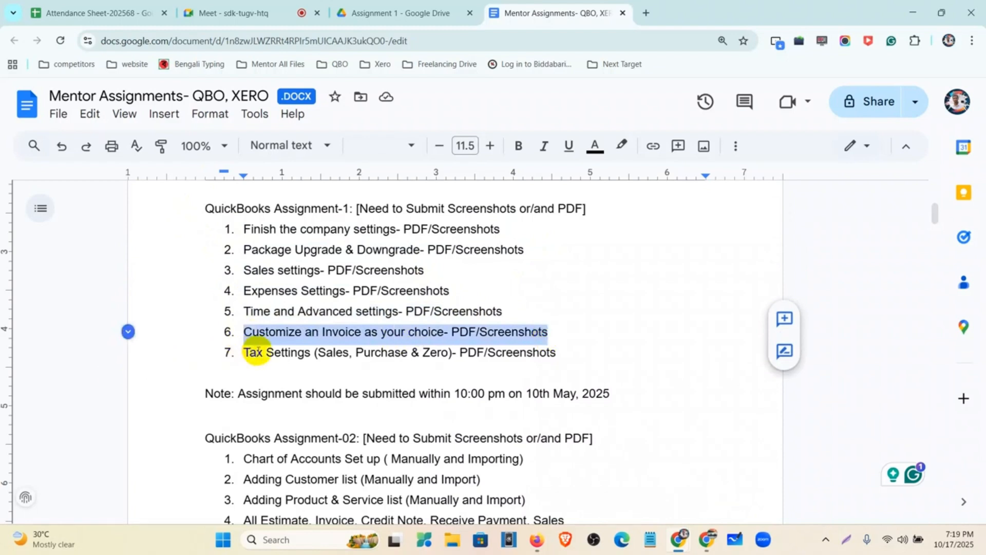
{"action": "left_click_drag", "start_coordinate": [244, 353], "coordinate": [553, 362]}
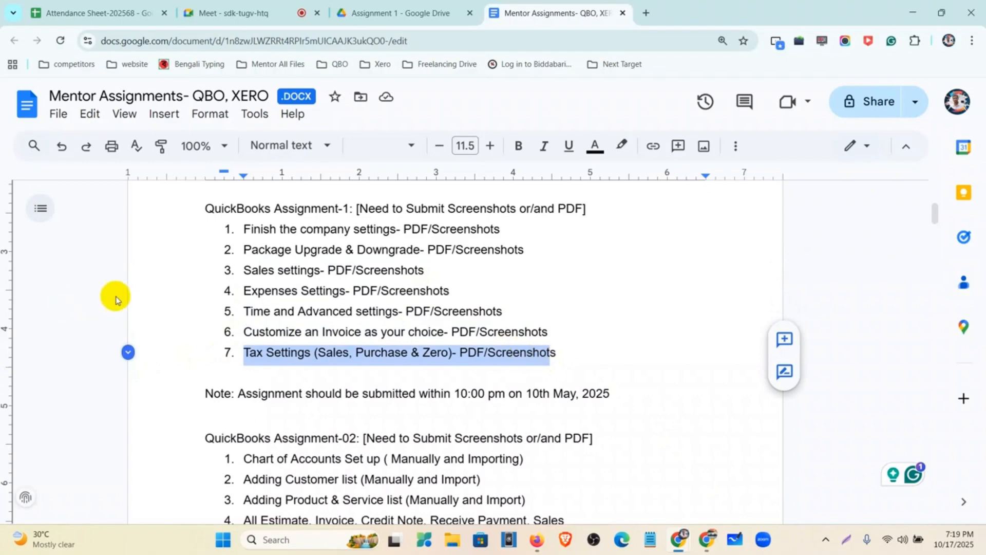
{"action": "left_click", "coordinate": [543, 543]}
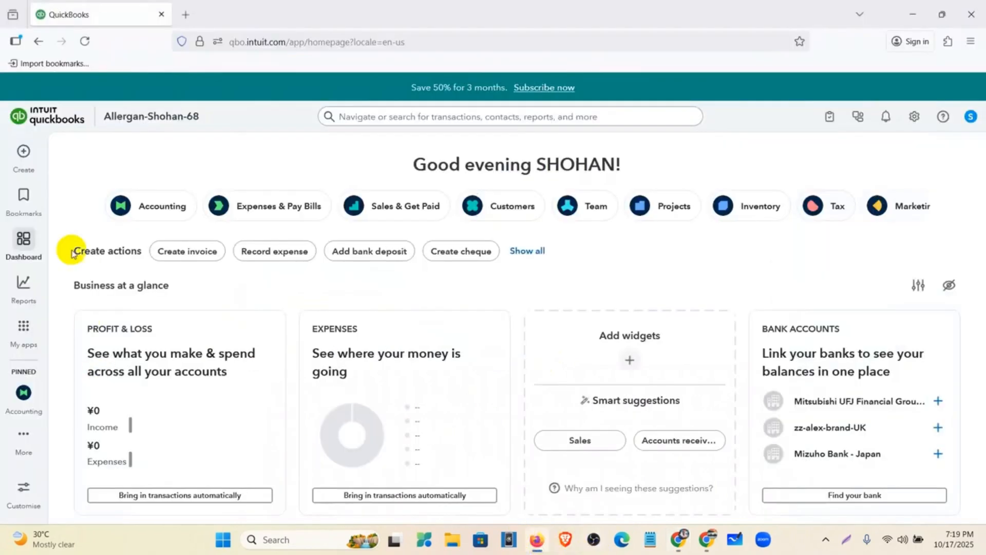
Step: Mark the gear icon with a red rectangle annotation, then open the gear settings menu
{"action": "scroll", "coordinate": [516, 387], "scroll_direction": "down", "scroll_amount": 3}
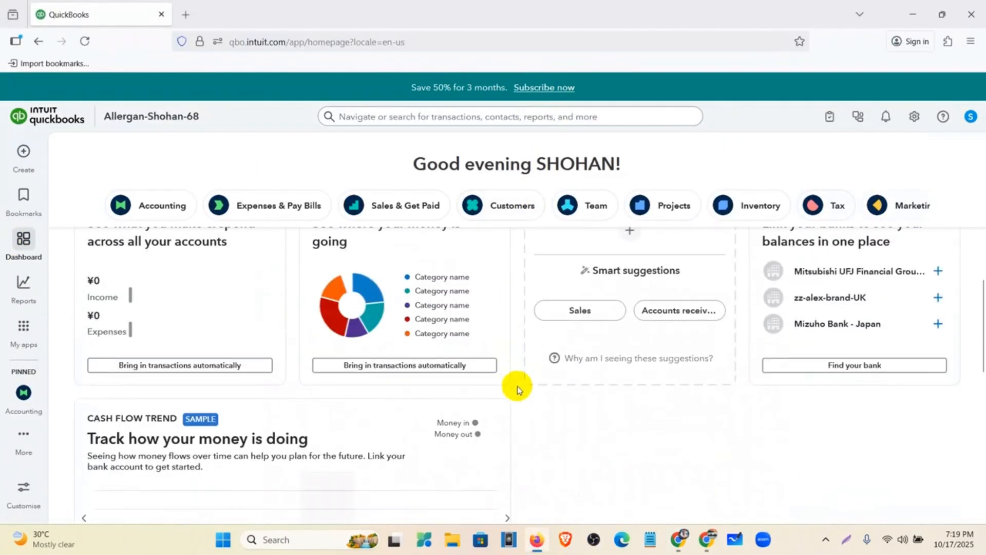
{"action": "scroll", "coordinate": [516, 387], "scroll_direction": "up", "scroll_amount": 3}
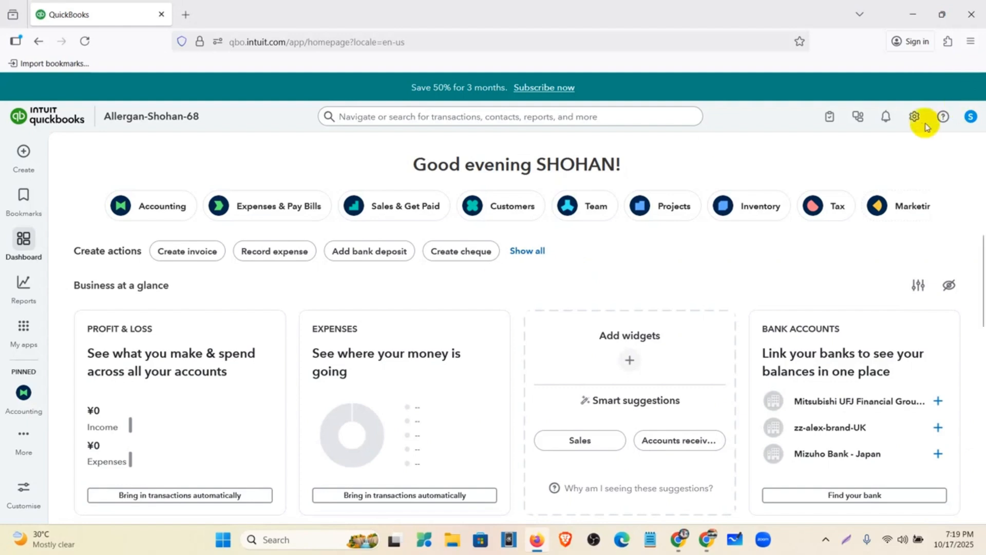
{"action": "left_click", "coordinate": [849, 539]}
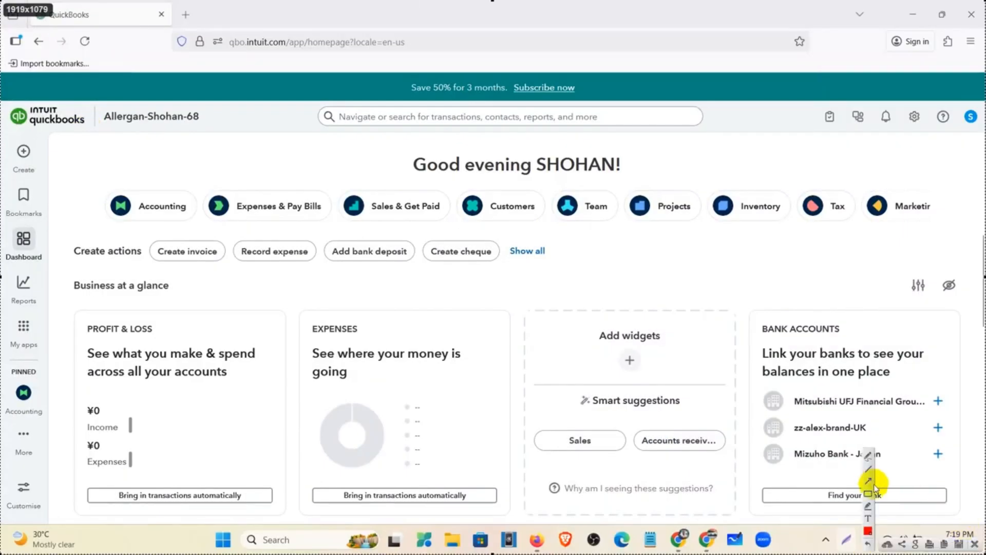
{"action": "left_click", "coordinate": [868, 494]}
{"action": "left_click_drag", "start_coordinate": [903, 101], "coordinate": [925, 133]}
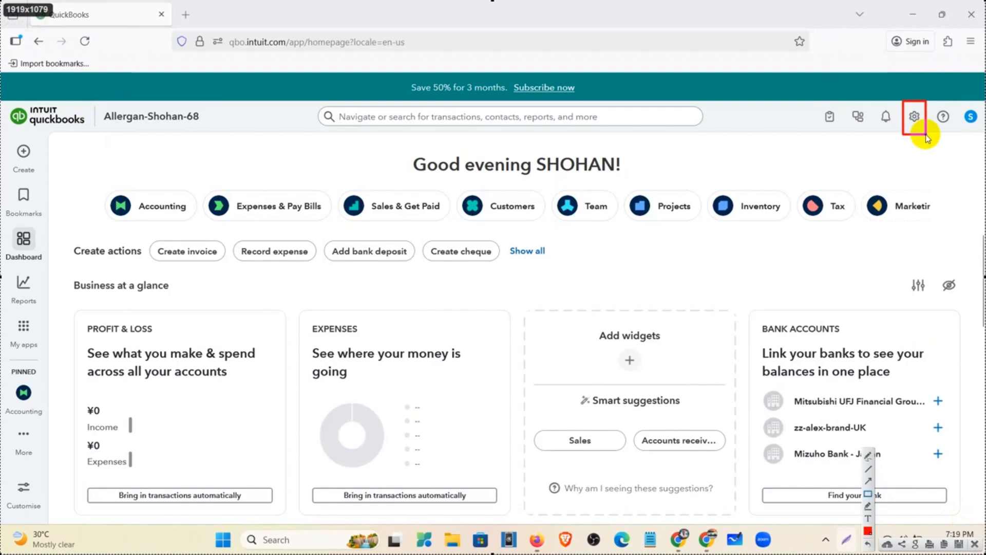
{"action": "left_click", "coordinate": [975, 544]}
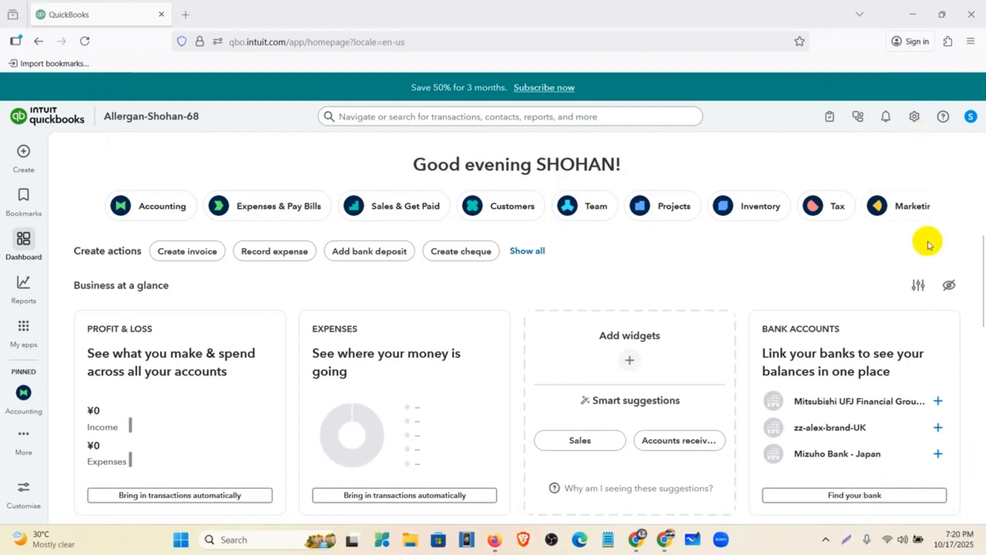
{"action": "left_click", "coordinate": [916, 117]}
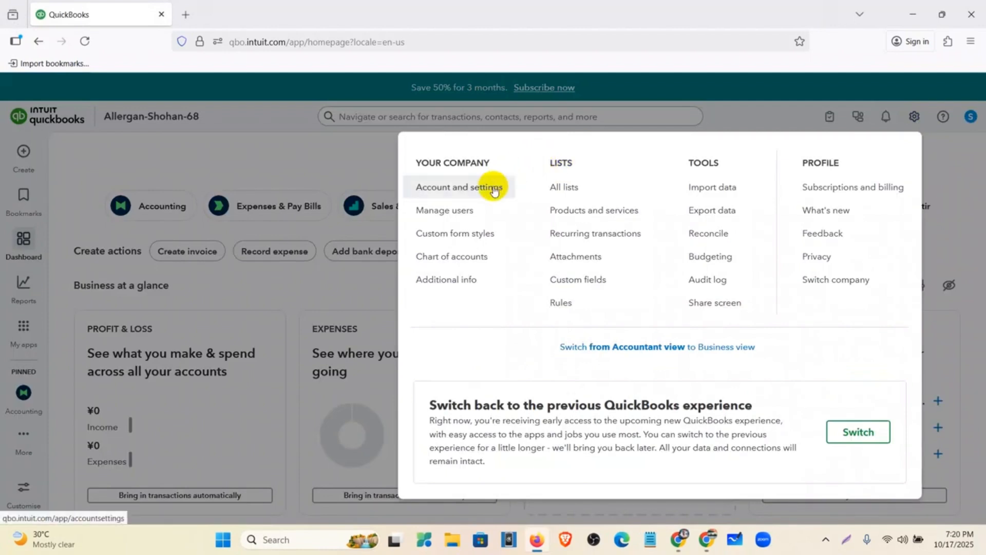
Step: Open Account and settings, look over the Company info page, then minimise the QuickBooks window
{"action": "left_click", "coordinate": [495, 188]}
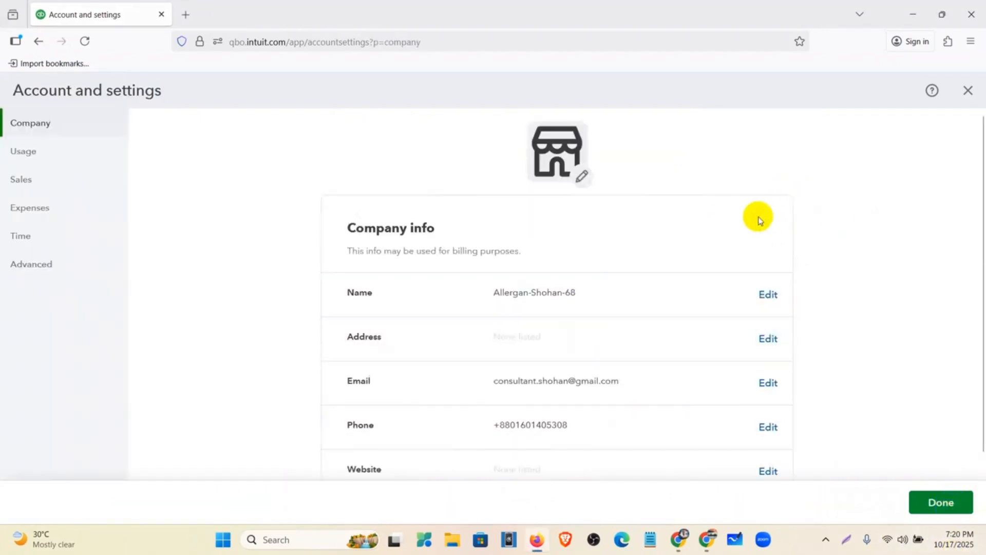
{"action": "scroll", "coordinate": [758, 218], "scroll_direction": "down", "scroll_amount": 5}
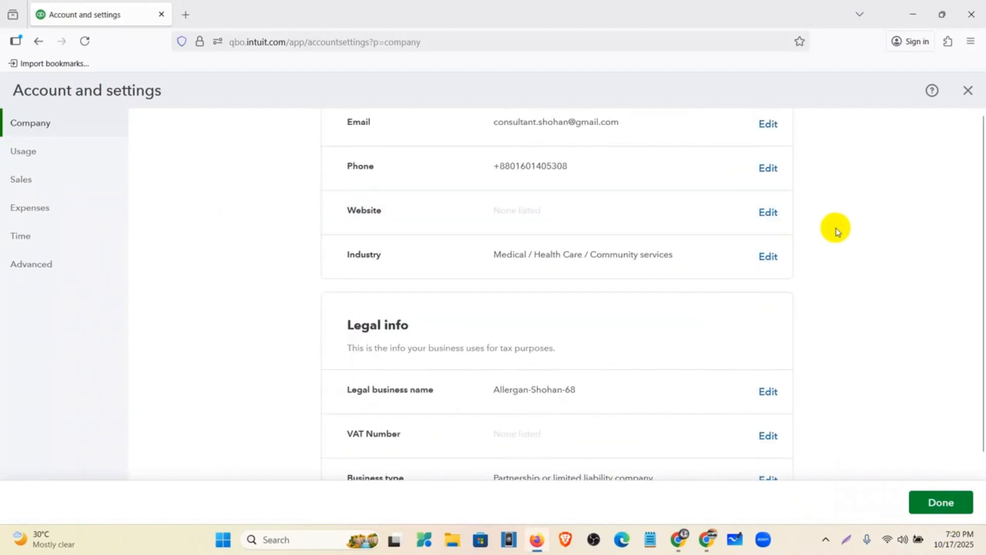
{"action": "scroll", "coordinate": [837, 232], "scroll_direction": "up", "scroll_amount": 5}
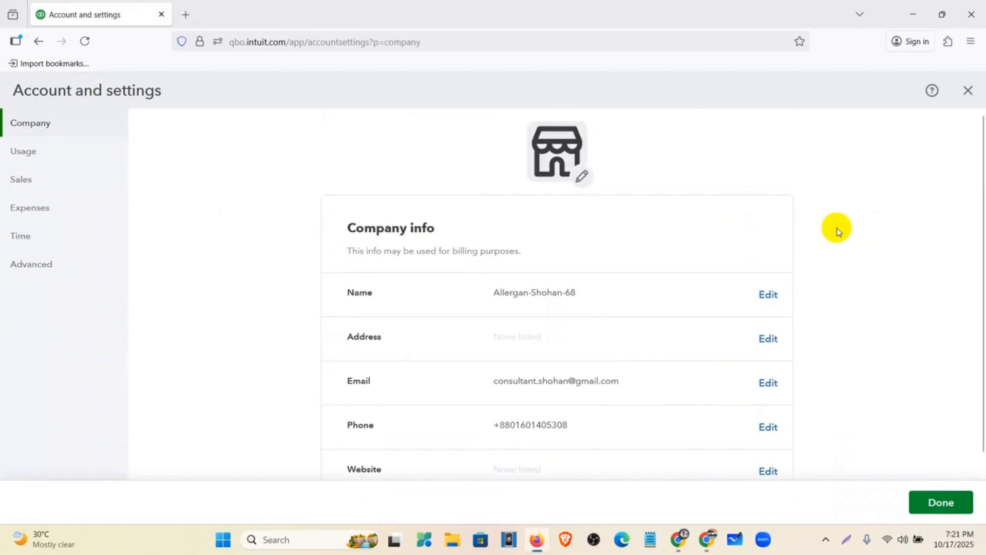
{"action": "left_click", "coordinate": [908, 22]}
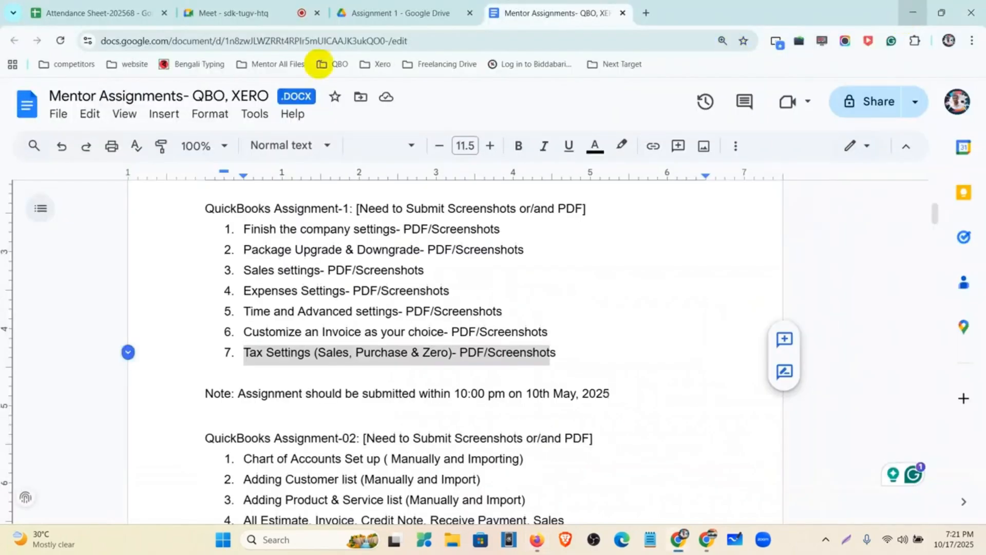
{"action": "left_click", "coordinate": [272, 6]}
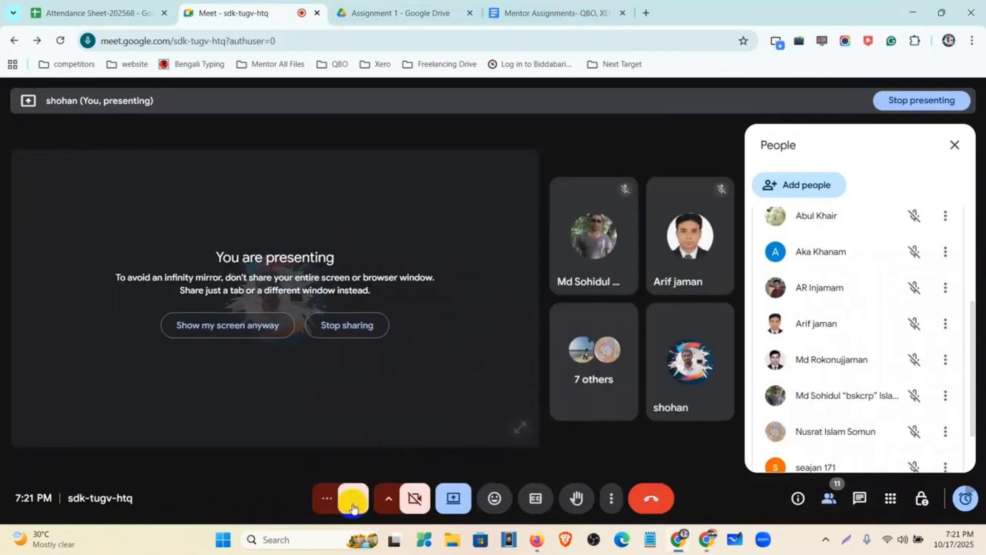
{"action": "left_click", "coordinate": [353, 506]}
{"action": "left_click", "coordinate": [563, 13]}
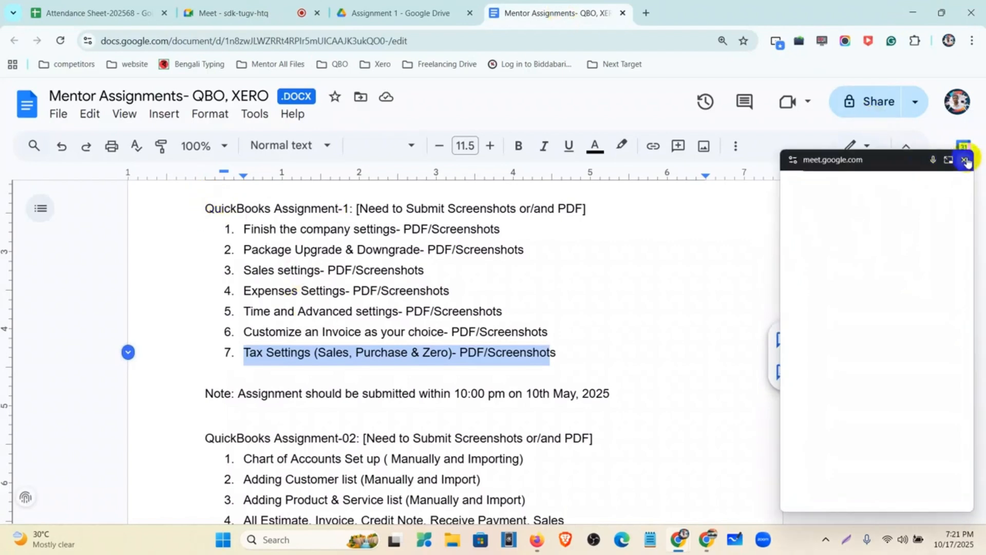
{"action": "left_click", "coordinate": [965, 161]}
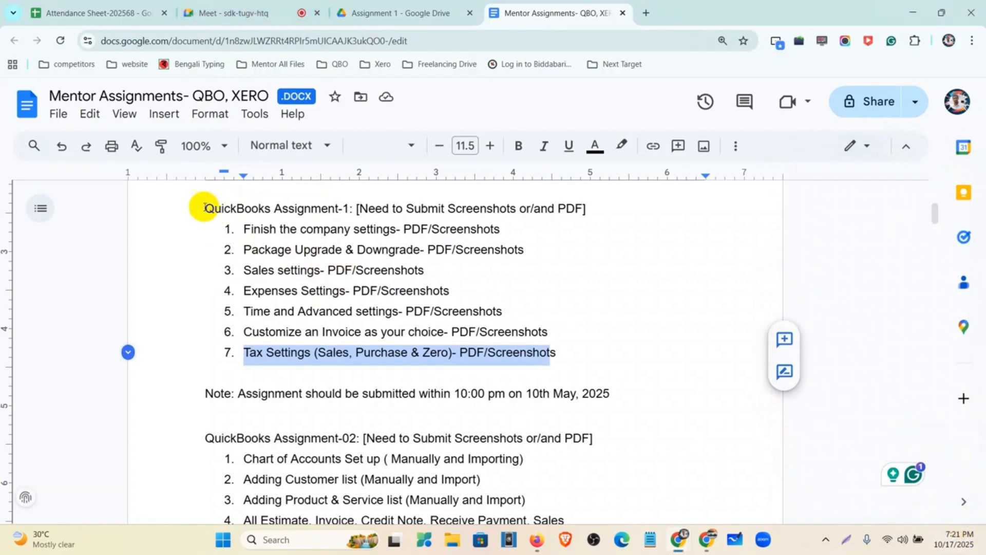
{"action": "left_click_drag", "start_coordinate": [205, 208], "coordinate": [563, 354]}
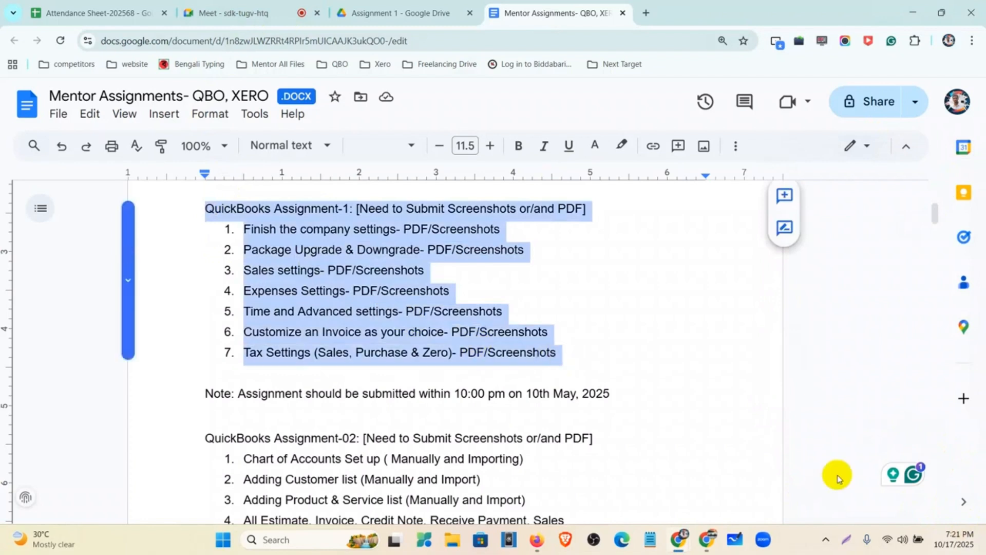
{"action": "left_click", "coordinate": [959, 525]}
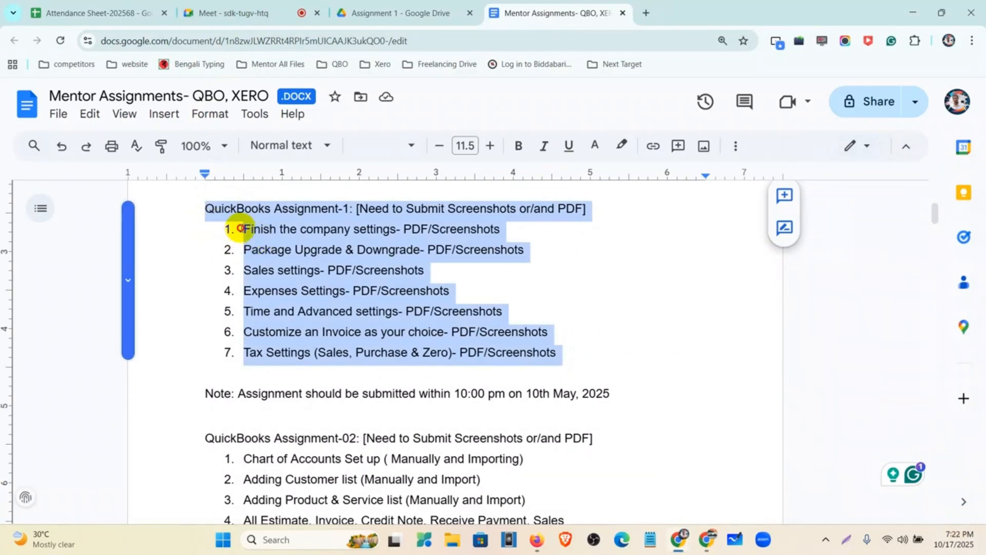
{"action": "left_click", "coordinate": [242, 228]}
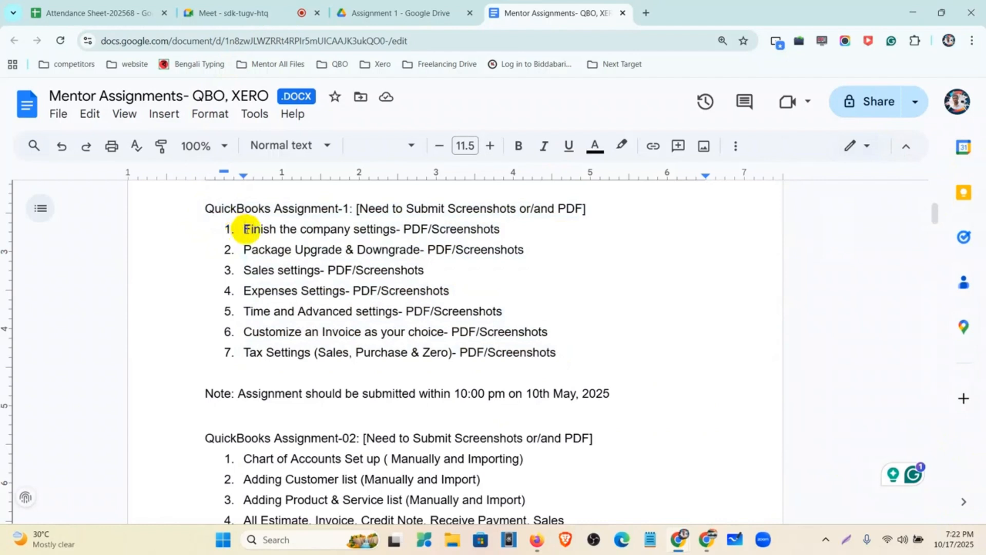
{"action": "left_click_drag", "start_coordinate": [244, 229], "coordinate": [518, 314]}
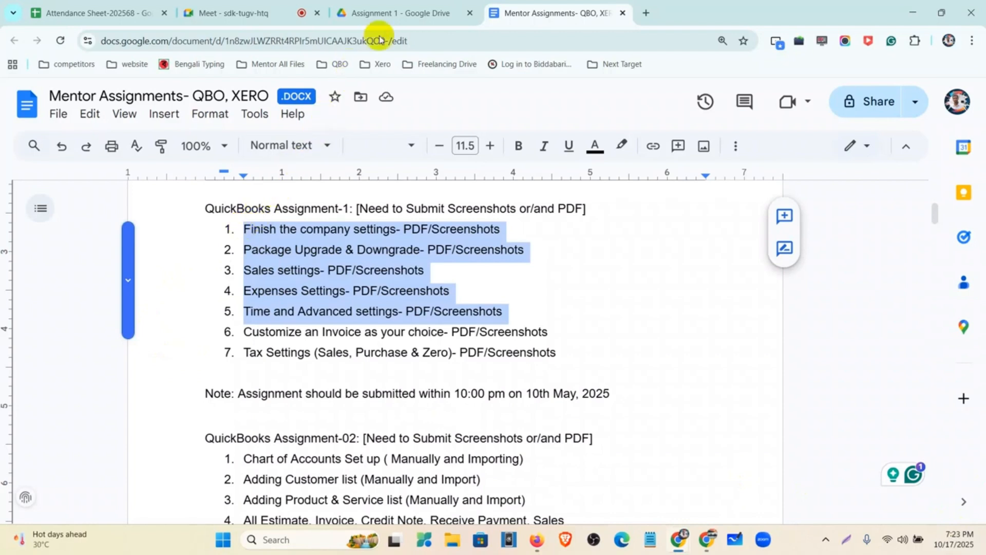
{"action": "left_click", "coordinate": [397, 7]}
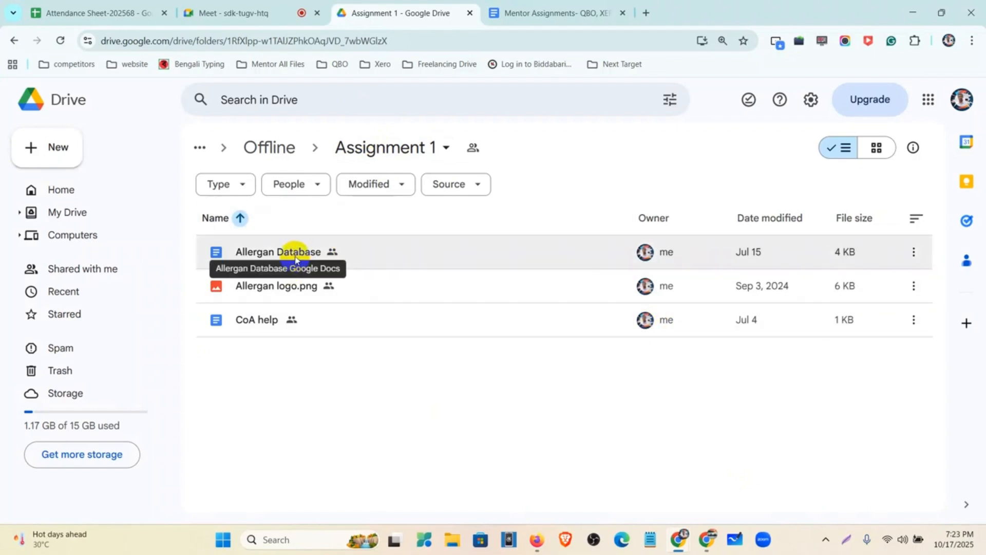
Step: Open the Allergan Database document showing industry, locations and financial-year details
{"action": "left_click", "coordinate": [389, 257]}
{"action": "double_click", "coordinate": [389, 257]}
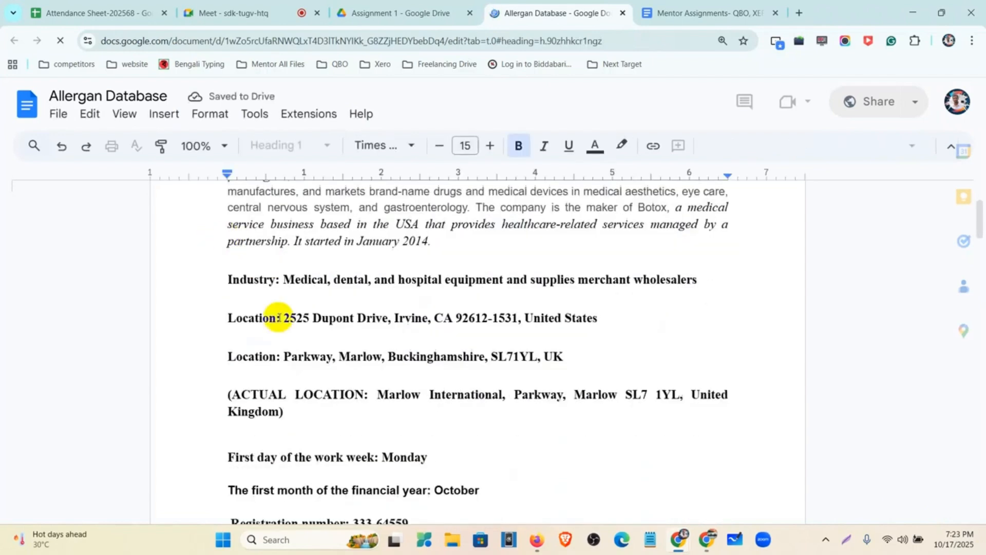
{"action": "scroll", "coordinate": [272, 321], "scroll_direction": "up", "scroll_amount": 3}
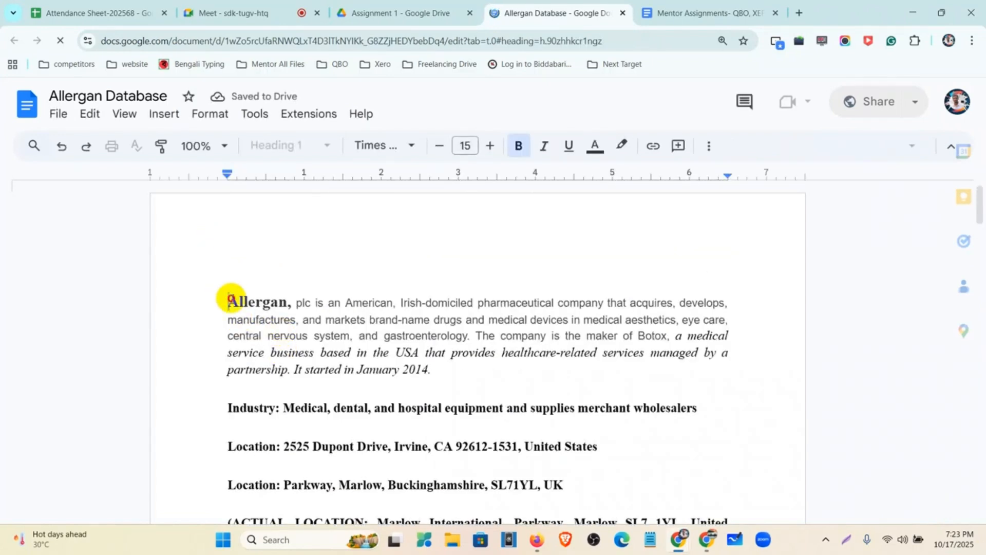
{"action": "left_click_drag", "start_coordinate": [228, 314], "coordinate": [601, 462]}
{"action": "scroll", "coordinate": [458, 378], "scroll_direction": "down", "scroll_amount": 3}
{"action": "scroll", "coordinate": [458, 379], "scroll_direction": "down", "scroll_amount": 3}
{"action": "scroll", "coordinate": [519, 442], "scroll_direction": "down", "scroll_amount": 4}
{"action": "left_click", "coordinate": [562, 327]}
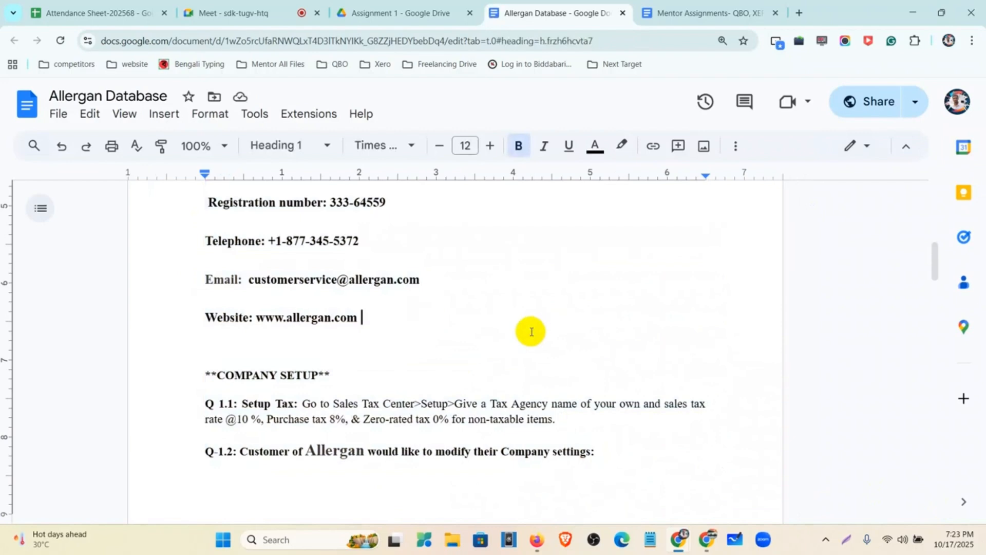
{"action": "key", "text": "ctrl+minus"}
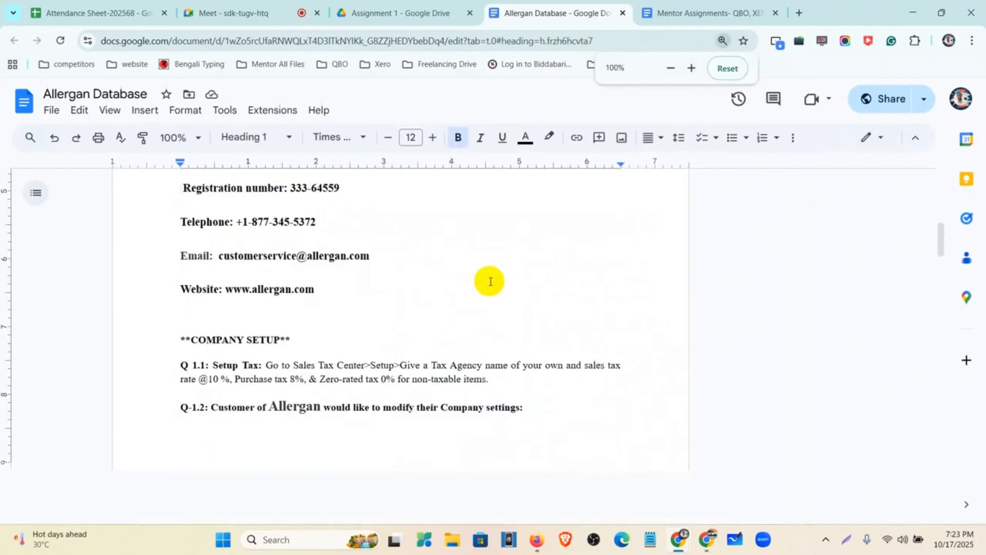
{"action": "scroll", "coordinate": [484, 313], "scroll_direction": "up", "scroll_amount": 7}
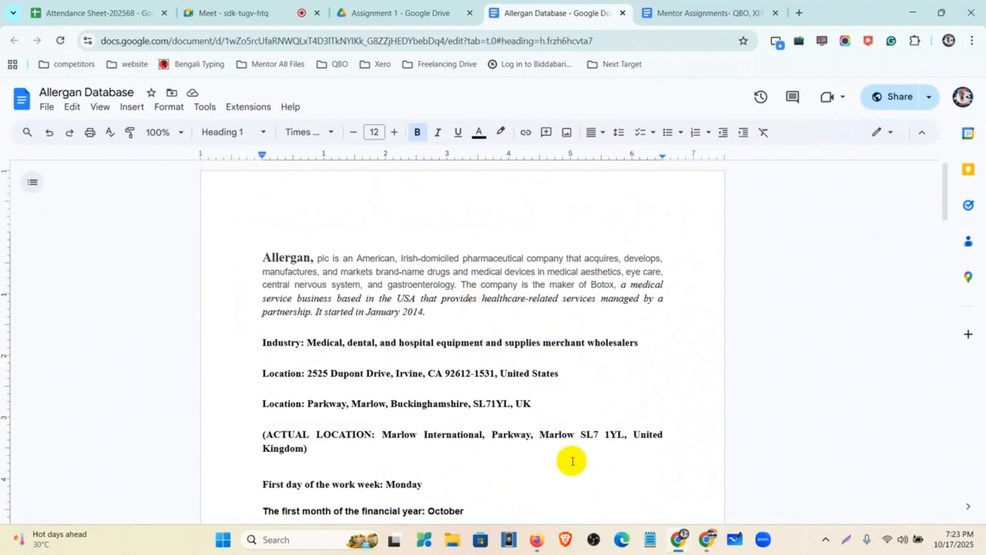
{"action": "mouse_move", "coordinate": [536, 537]}
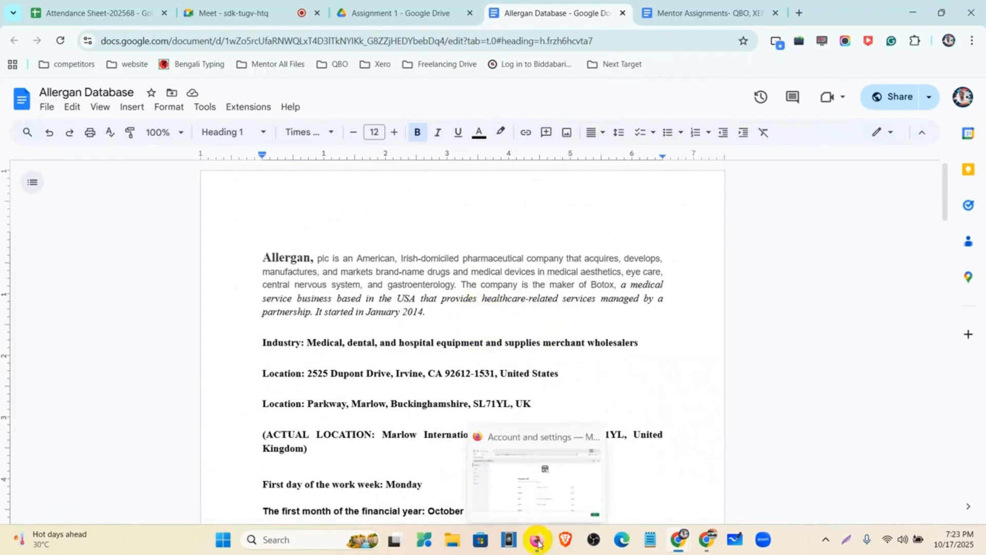
{"action": "left_click", "coordinate": [371, 15]}
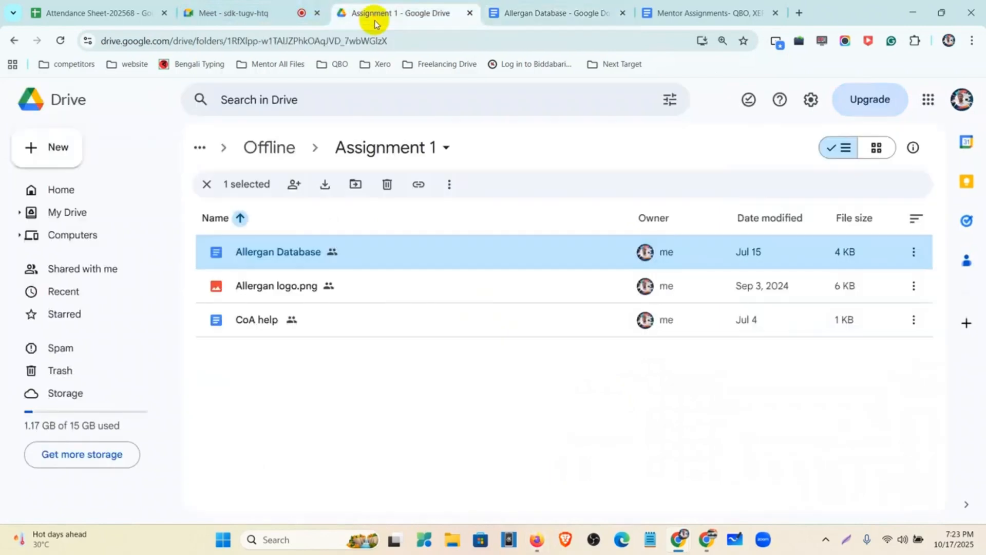
Step: Preview Allergan logo.png, download it (5.8 KB) and go back to QuickBooks
{"action": "double_click", "coordinate": [360, 281]}
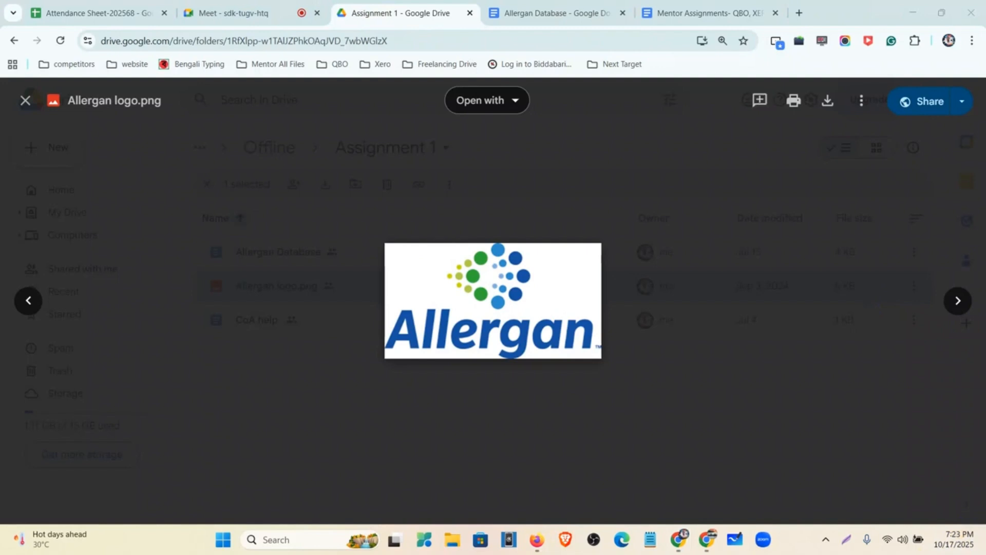
{"action": "left_click", "coordinate": [831, 109]}
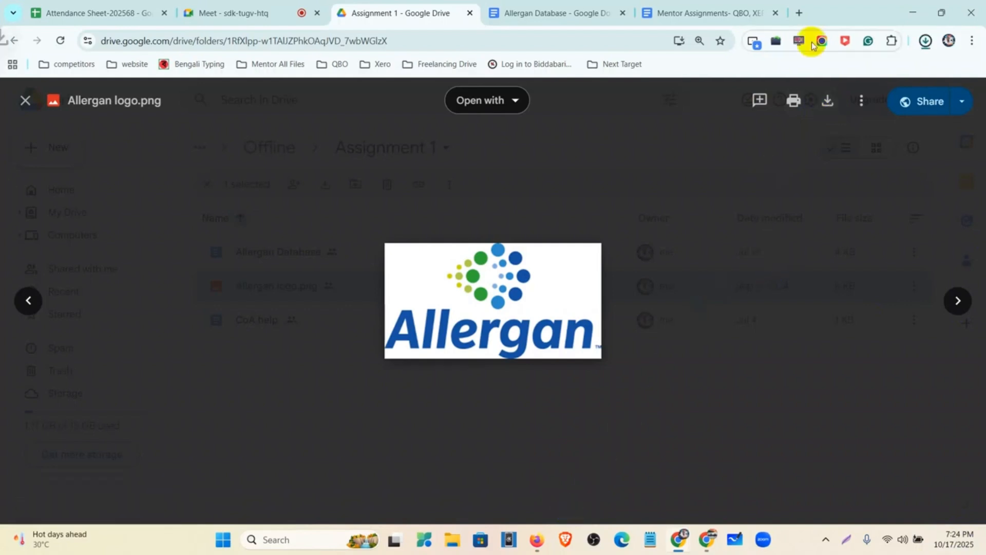
{"action": "left_click", "coordinate": [536, 538]}
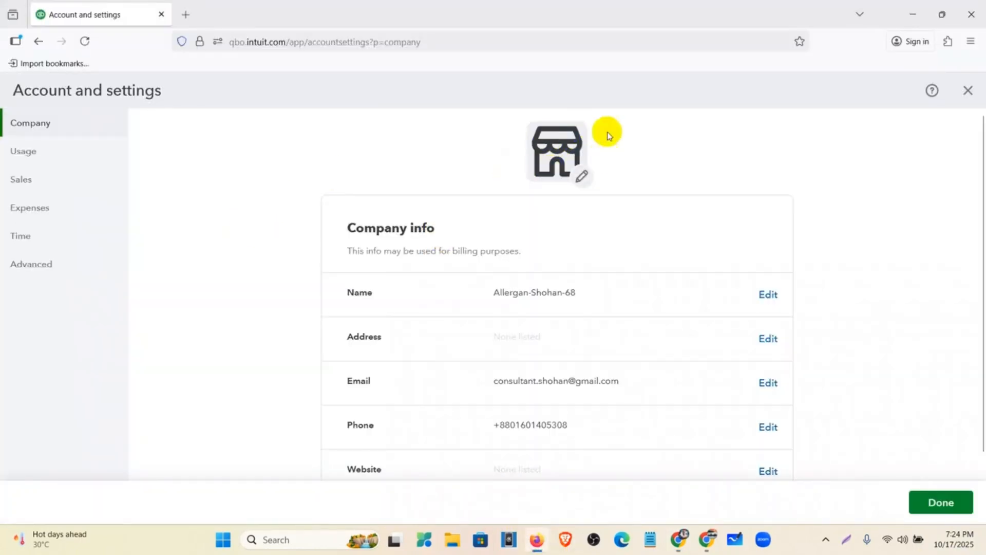
Step: Upload Allergan logo.png from Downloads as the company logo on Company info
{"action": "left_click", "coordinate": [581, 178]}
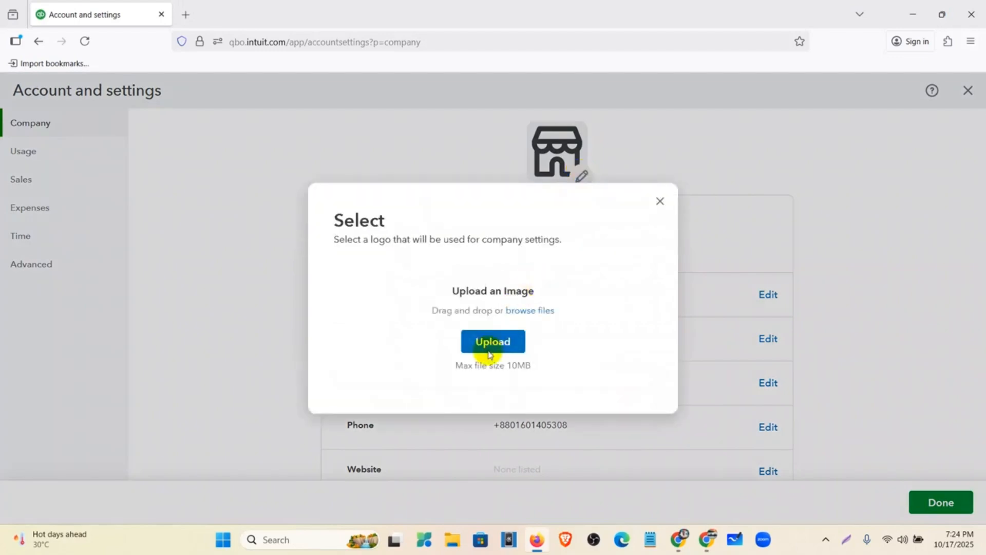
{"action": "left_click", "coordinate": [496, 348]}
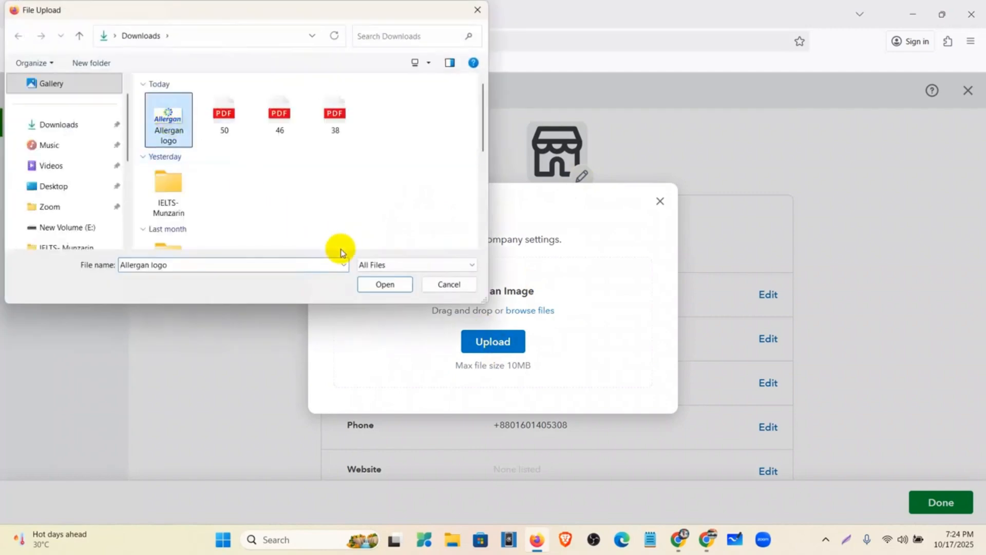
{"action": "left_click", "coordinate": [383, 284]}
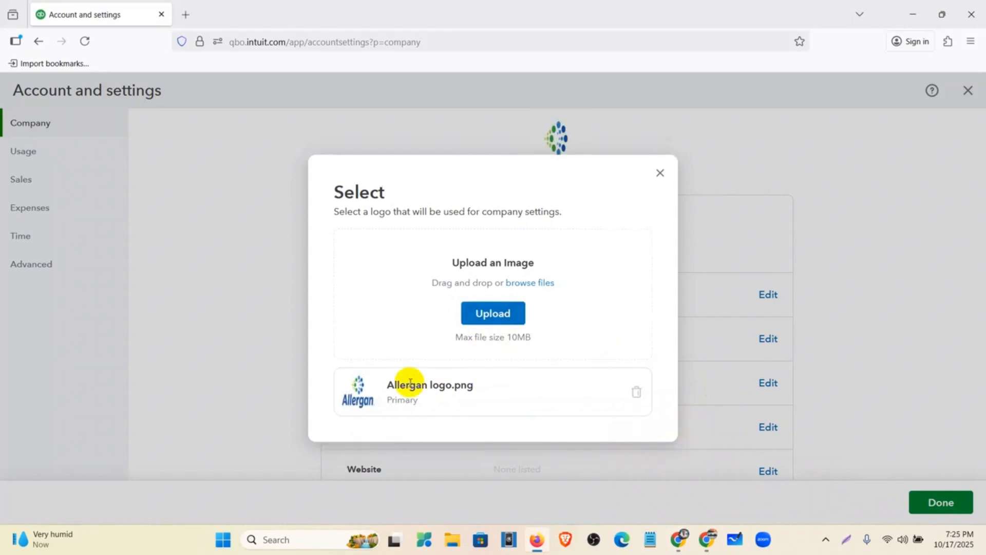
{"action": "left_click", "coordinate": [660, 172]}
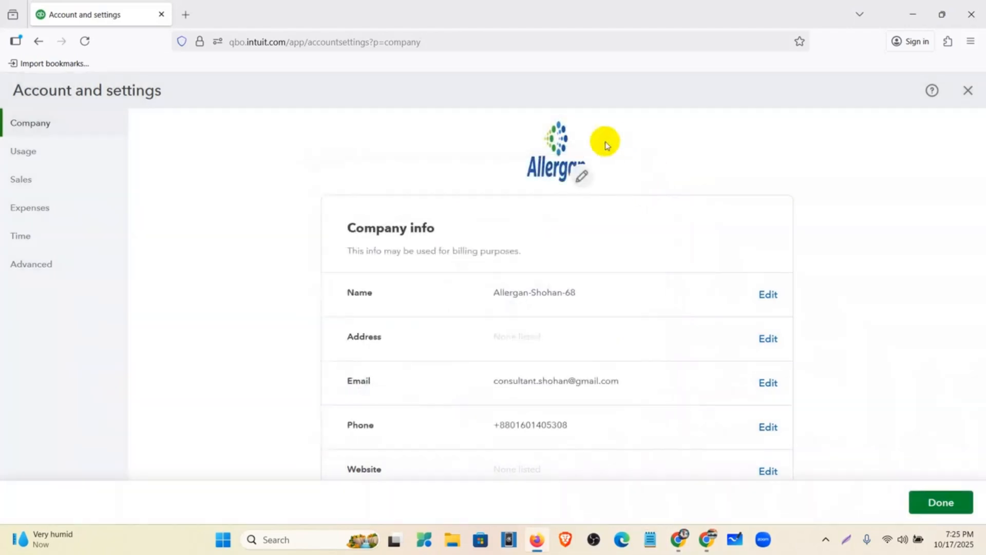
Step: Open the Company info Address row for editing
{"action": "scroll", "coordinate": [507, 239], "scroll_direction": "down", "scroll_amount": 1}
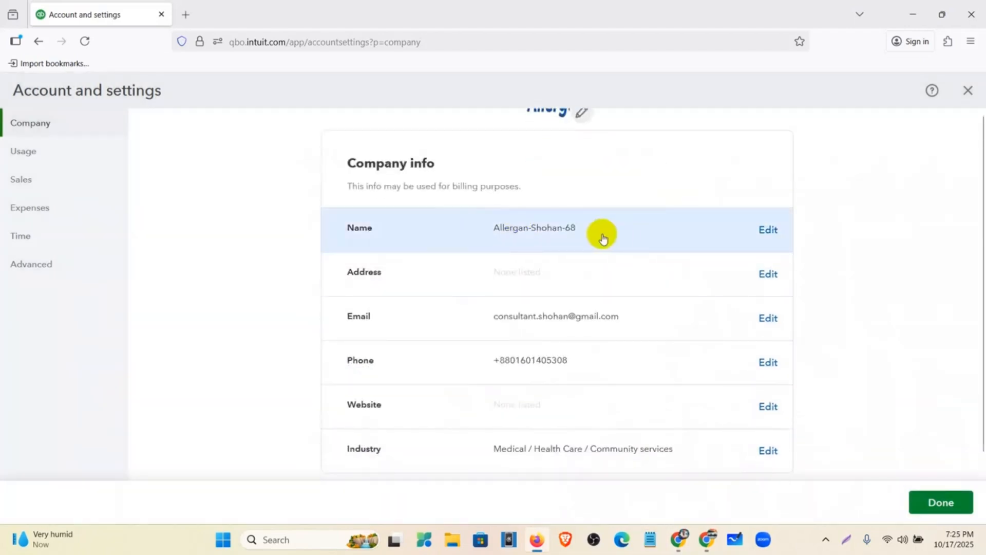
{"action": "left_click", "coordinate": [594, 269]}
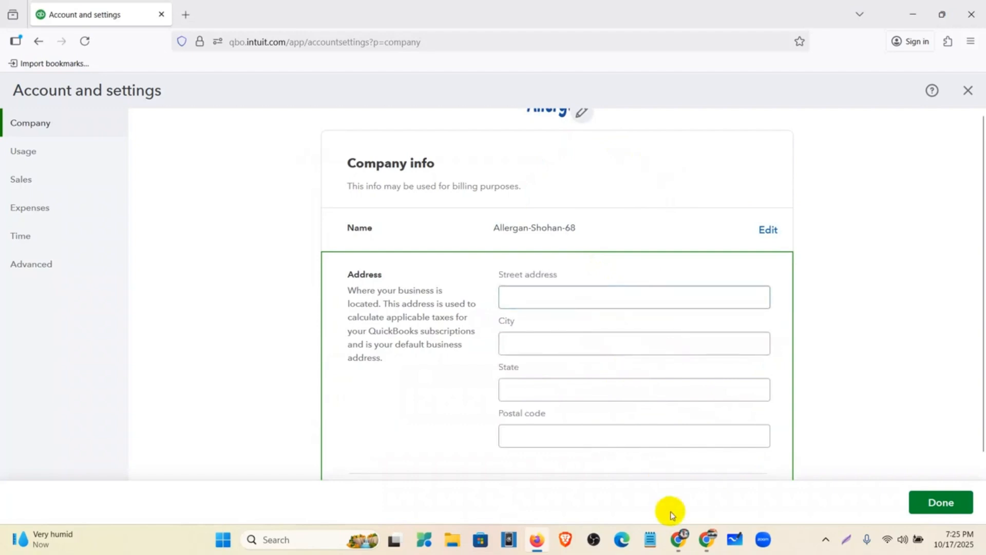
Step: Copy the ACTUAL LOCATION address from the Allergan Database document and return to QuickBooks
{"action": "mouse_move", "coordinate": [678, 549]}
{"action": "left_click", "coordinate": [632, 466]}
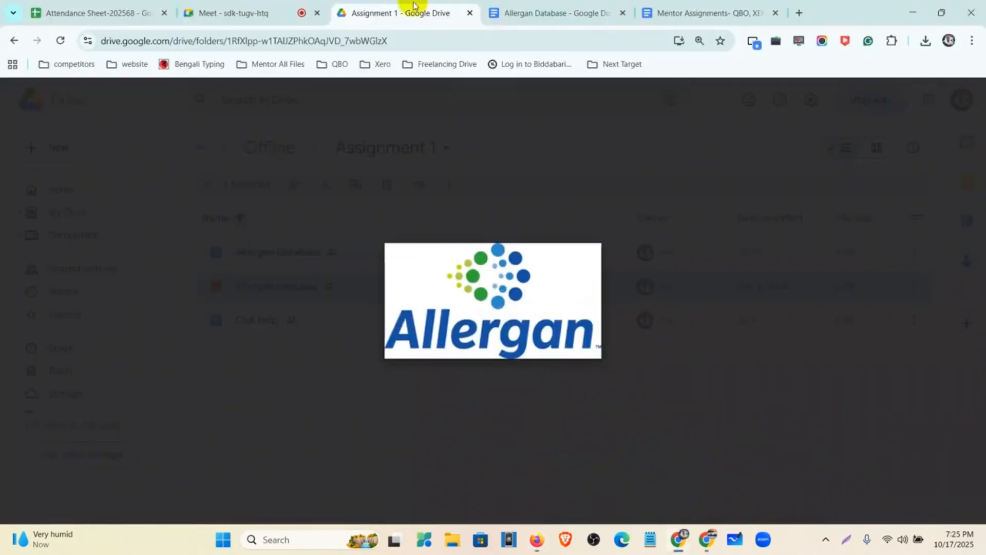
{"action": "left_click", "coordinate": [525, 7]}
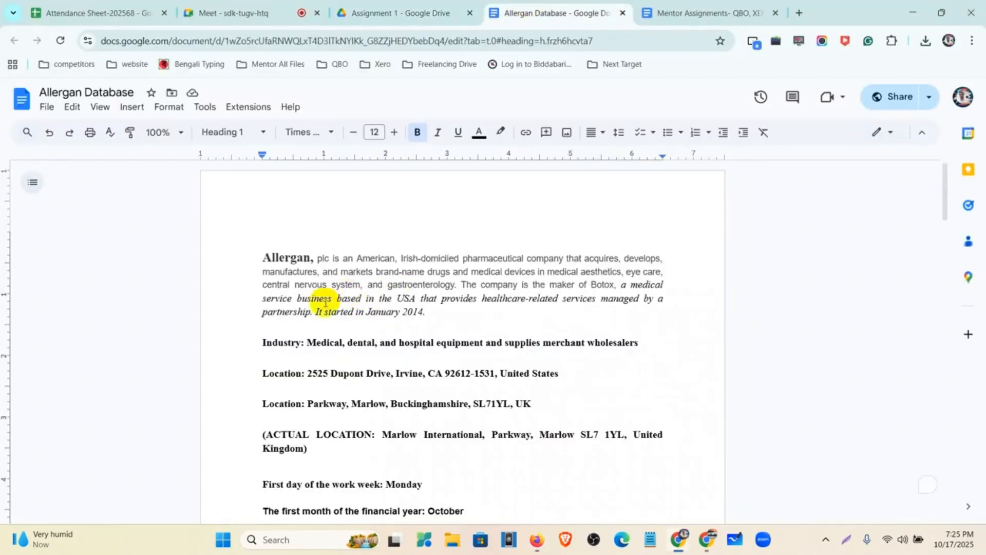
{"action": "scroll", "coordinate": [319, 298], "scroll_direction": "down", "scroll_amount": 3}
{"action": "scroll", "coordinate": [316, 248], "scroll_direction": "up", "scroll_amount": 2}
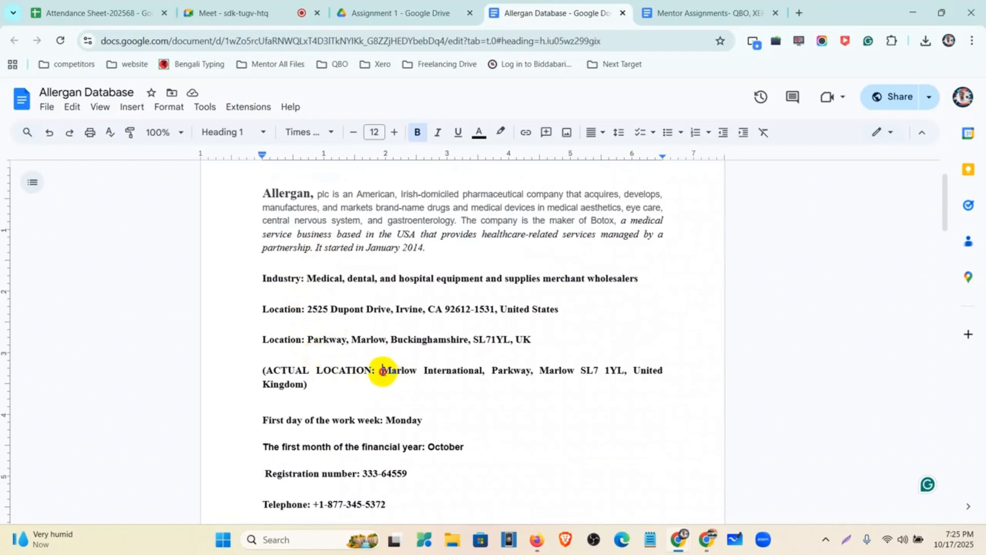
{"action": "left_click_drag", "start_coordinate": [383, 370], "coordinate": [298, 385]}
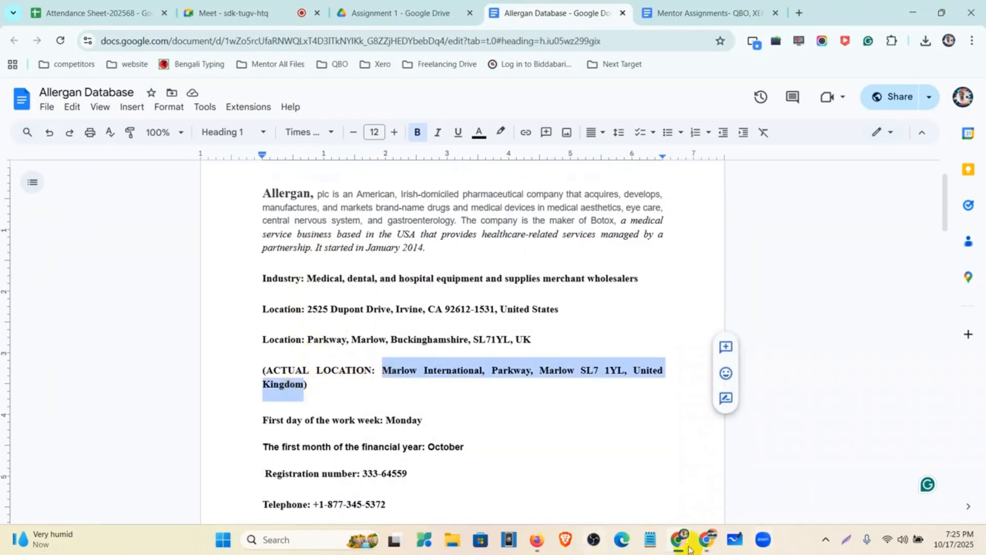
{"action": "left_click", "coordinate": [535, 541]}
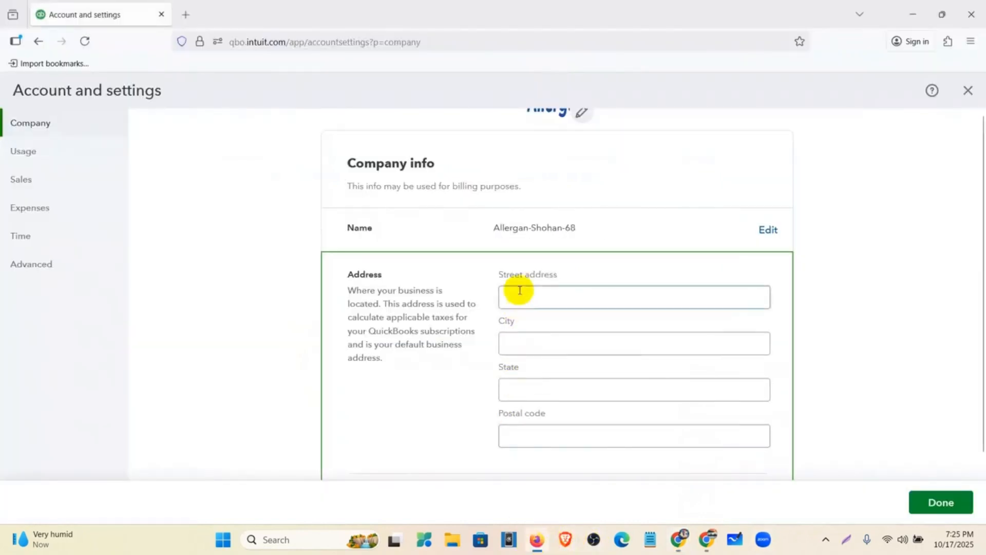
{"action": "type", "text": "Marlow International, Parkway, Marlow SL7 1YL, United Kingdom"}
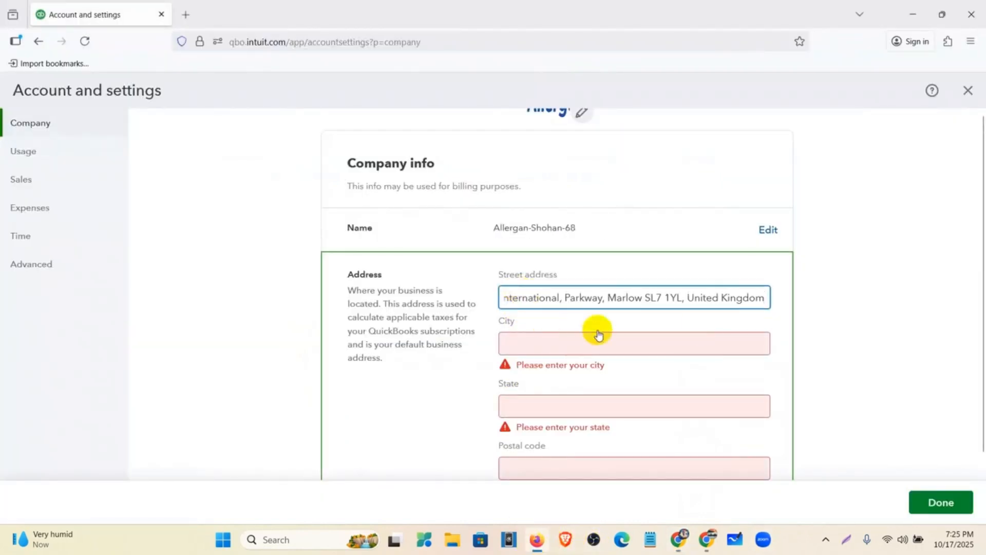
{"action": "scroll", "coordinate": [759, 306], "scroll_direction": "down", "scroll_amount": 1}
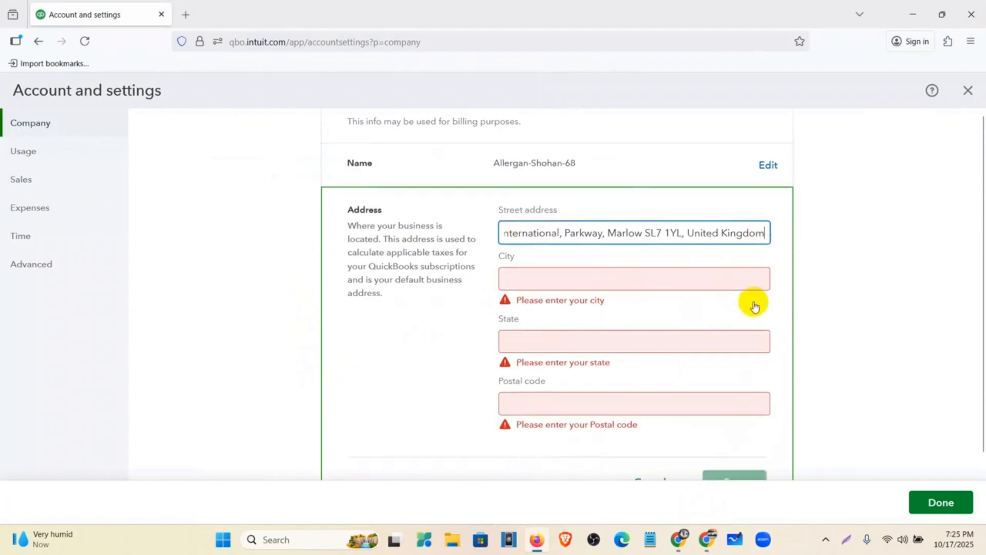
{"action": "key", "text": "BackSpace"}
{"action": "key", "text": "BackSpace"}
{"action": "key", "text": "BackSpace"}
{"action": "key", "text": "BackSpace"}
{"action": "key", "text": "BackSpace"}
{"action": "key", "text": "BackSpace"}
{"action": "key", "text": "BackSpace"}
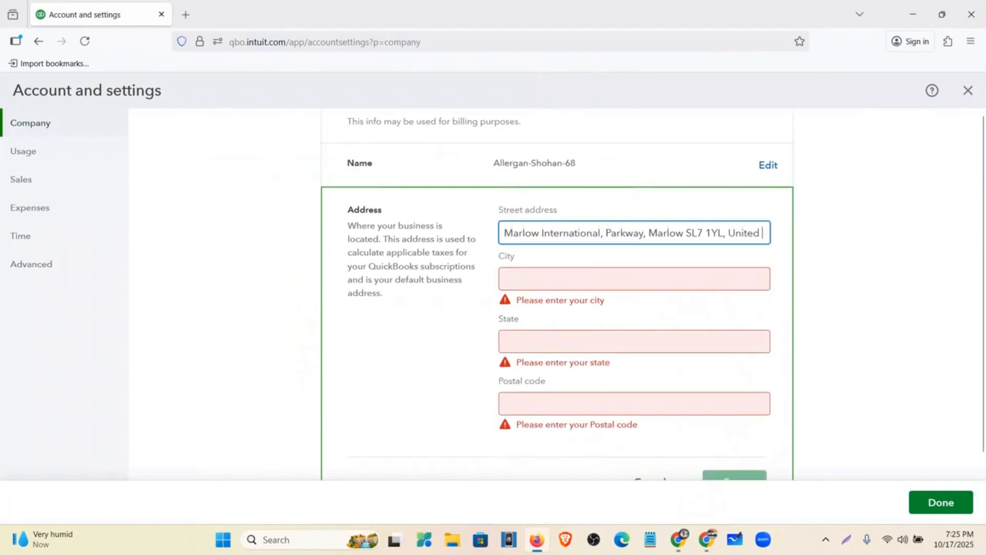
{"action": "key", "text": "BackSpace"}
{"action": "key", "text": "BackSpace"}
{"action": "key", "text": "BackSpace"}
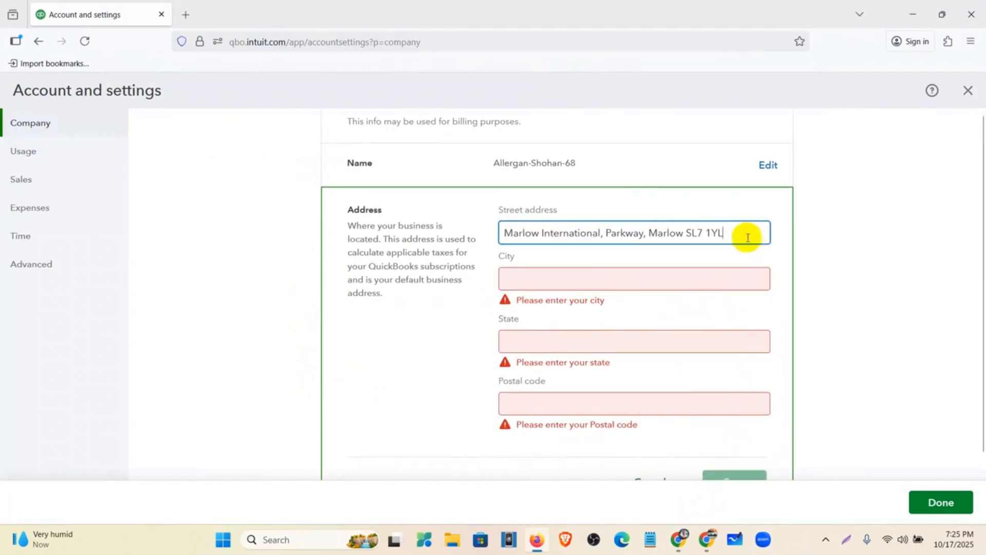
{"action": "left_click_drag", "start_coordinate": [748, 237], "coordinate": [690, 233]}
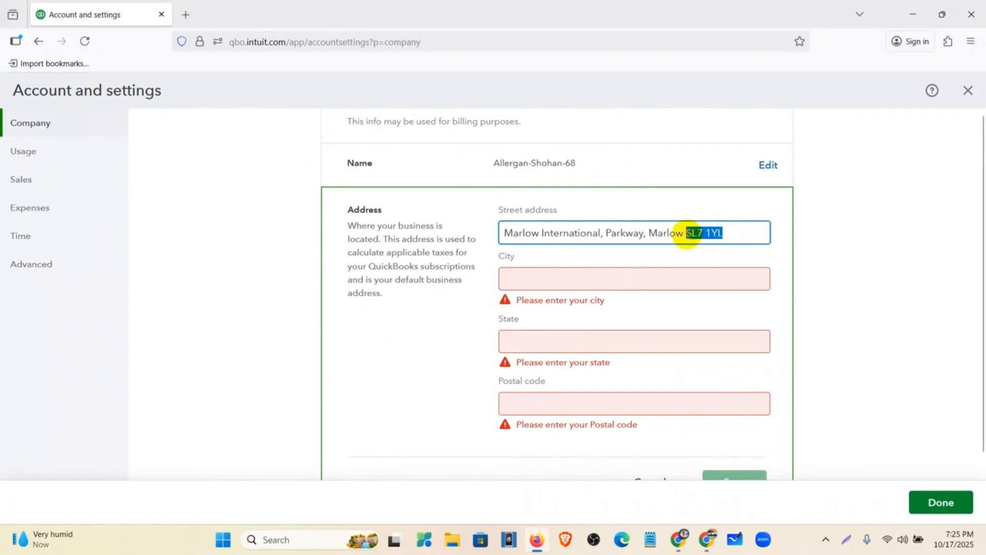
{"action": "key", "text": "ctrl+x"}
{"action": "left_click", "coordinate": [631, 404]}
{"action": "key", "text": "ctrl+v"}
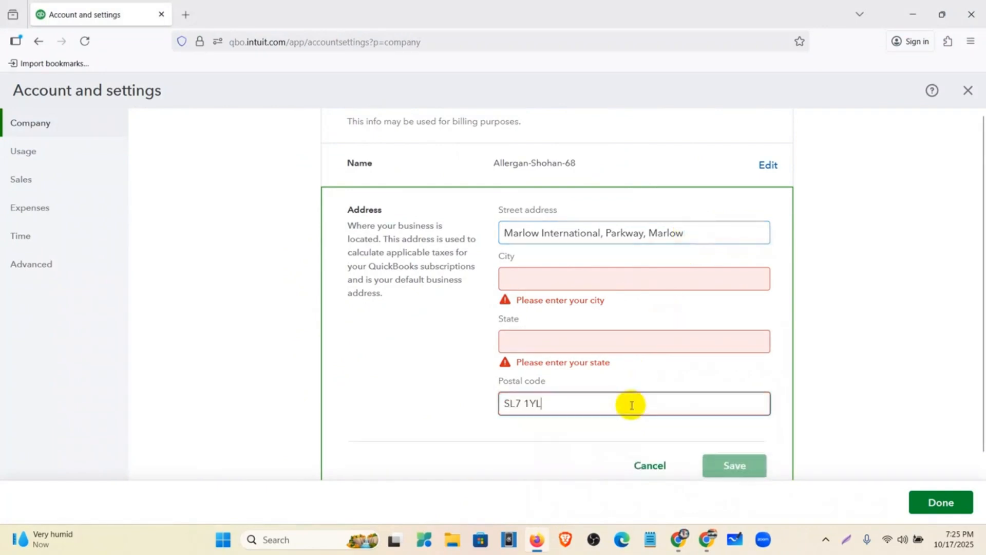
Step: Move Marlow into State and Parkway into City, then save the address
{"action": "left_click_drag", "start_coordinate": [689, 233], "coordinate": [658, 234]}
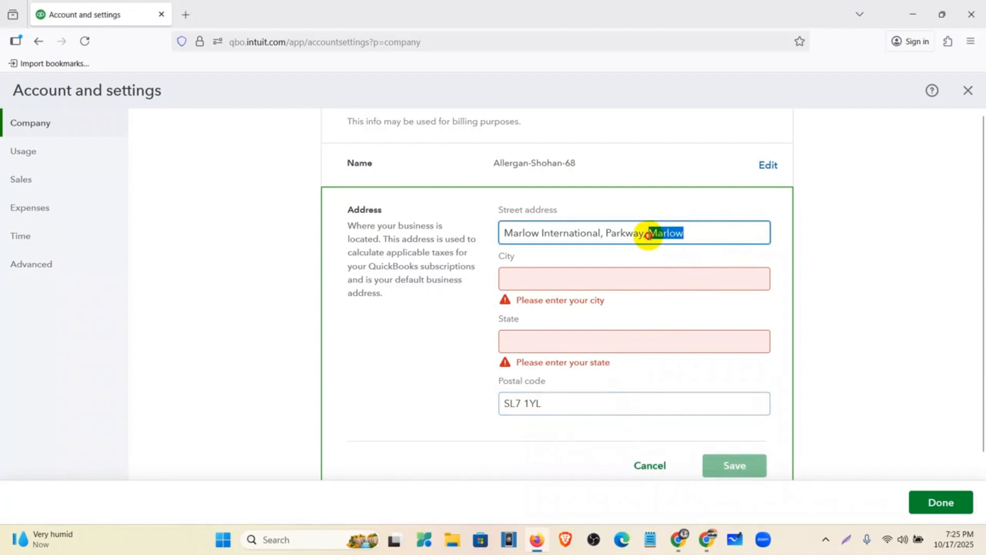
{"action": "key", "text": "ctrl+x"}
{"action": "left_click", "coordinate": [618, 343]}
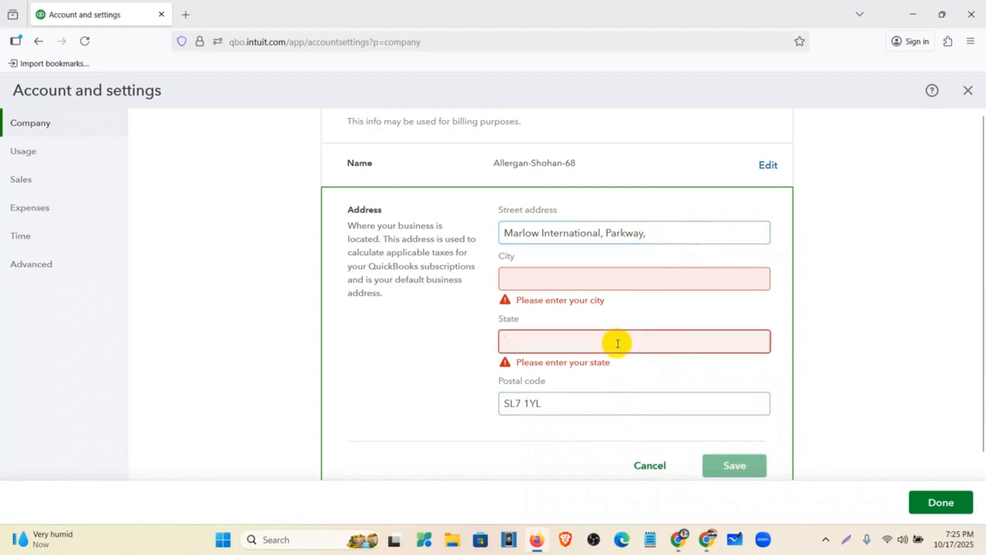
{"action": "key", "text": "ctrl+v"}
{"action": "left_click_drag", "start_coordinate": [657, 235], "coordinate": [606, 235]}
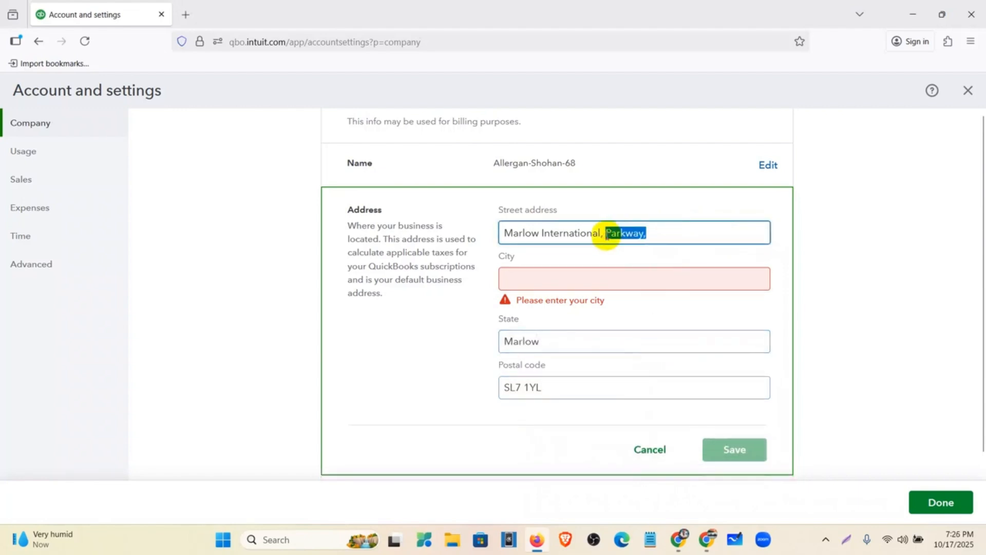
{"action": "key", "text": "ctrl+x"}
{"action": "left_click", "coordinate": [595, 285]}
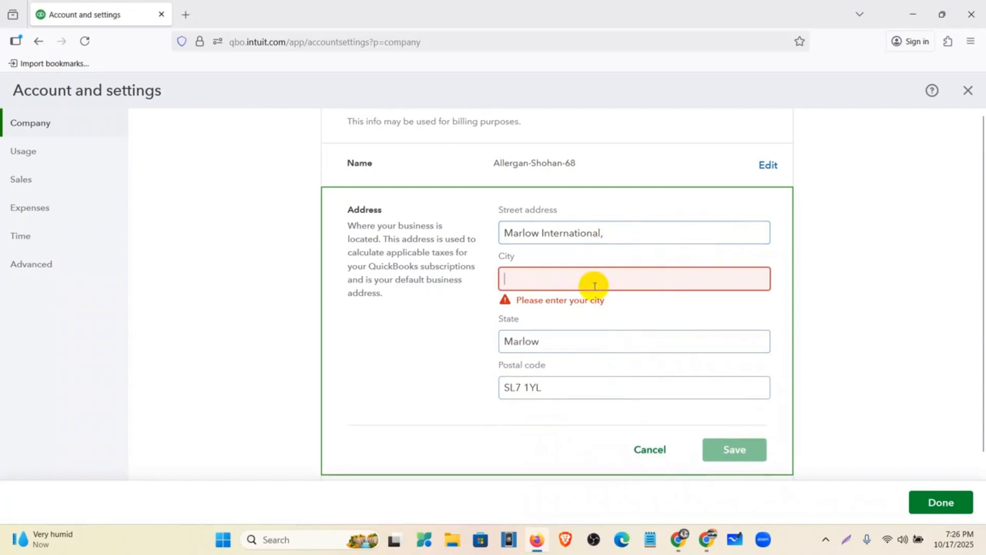
{"action": "key", "text": "ctrl+v"}
{"action": "left_click", "coordinate": [733, 434]}
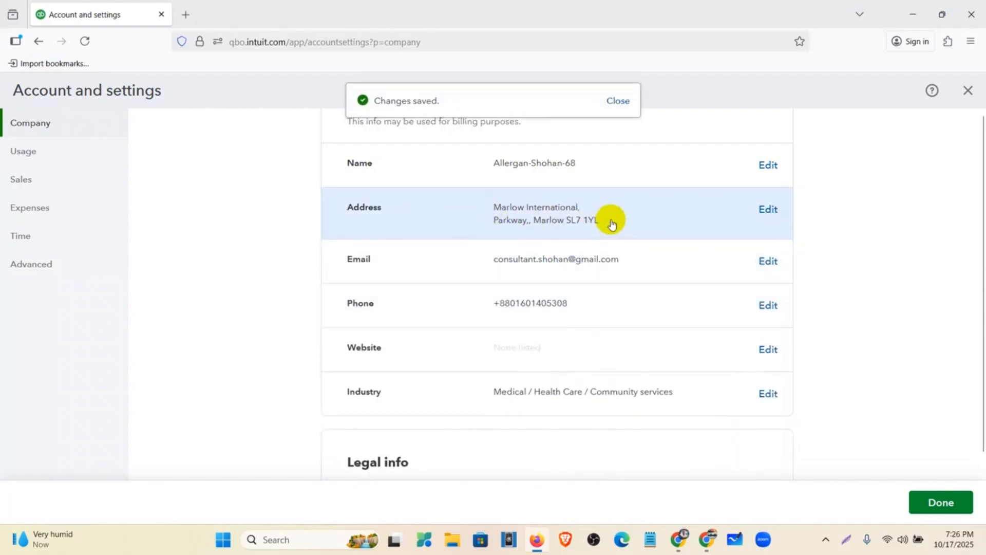
{"action": "scroll", "coordinate": [612, 223], "scroll_direction": "down", "scroll_amount": 1}
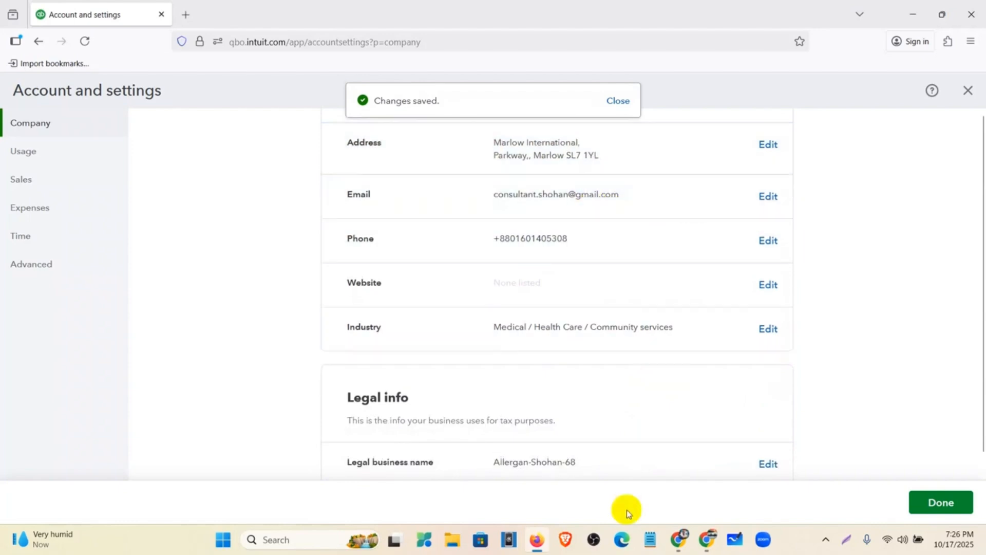
Step: Copy the company e-mail address from the Allergan Database document and return to QuickBooks
{"action": "mouse_move", "coordinate": [705, 543]}
{"action": "left_click", "coordinate": [632, 495]}
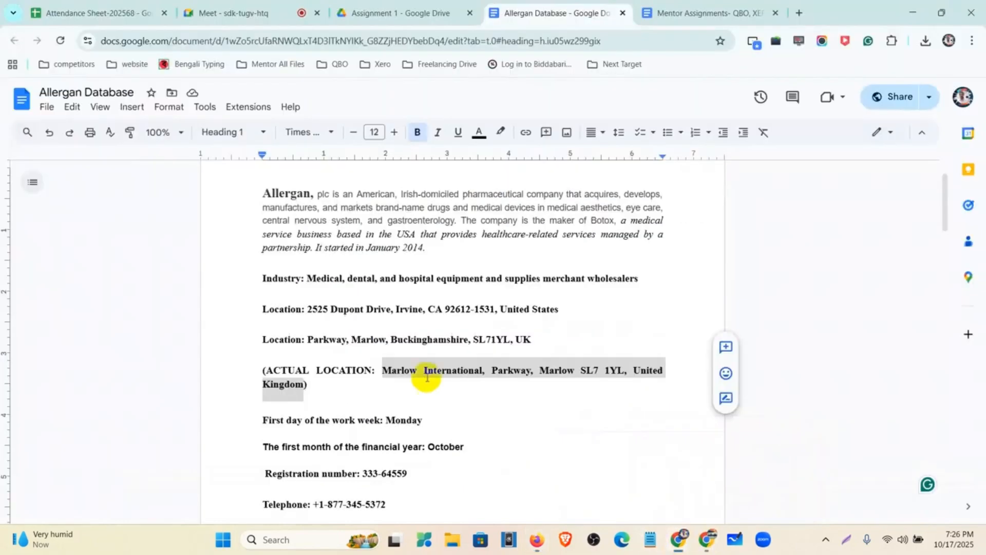
{"action": "scroll", "coordinate": [357, 403], "scroll_direction": "down", "scroll_amount": 3}
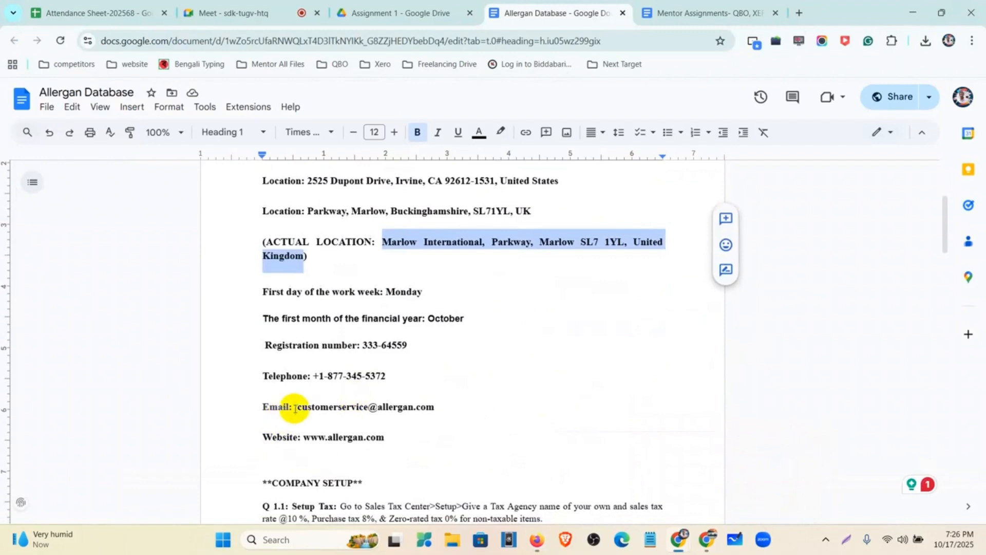
{"action": "left_click_drag", "start_coordinate": [297, 407], "coordinate": [431, 415]}
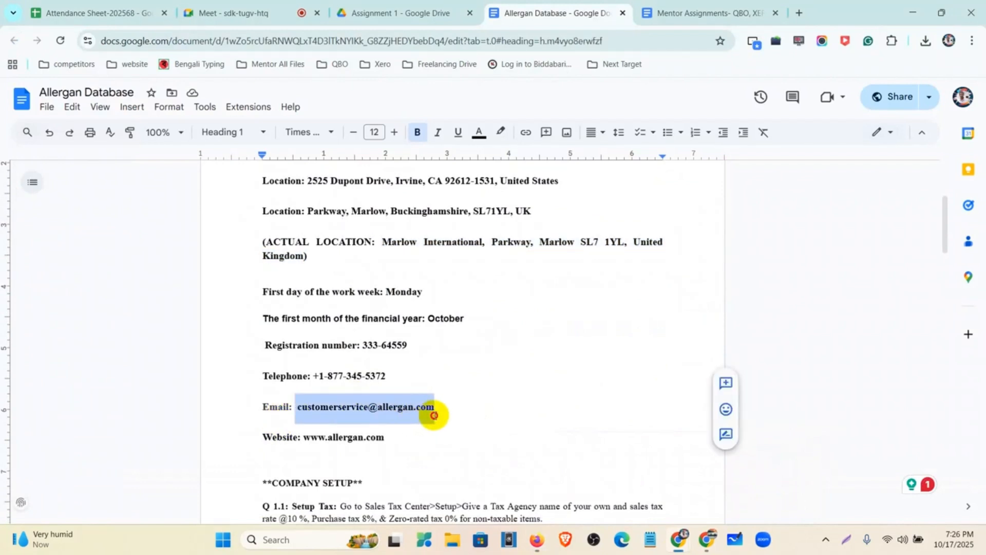
{"action": "left_click", "coordinate": [539, 541]}
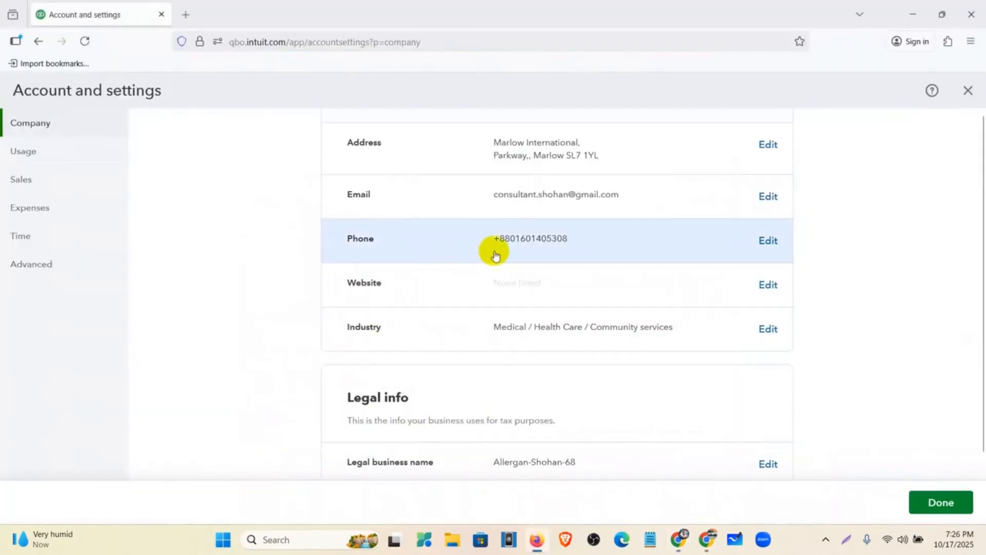
Step: Save the company email setting as currently entered
{"action": "left_click", "coordinate": [767, 197]}
{"action": "left_click_drag", "start_coordinate": [660, 201], "coordinate": [406, 220]}
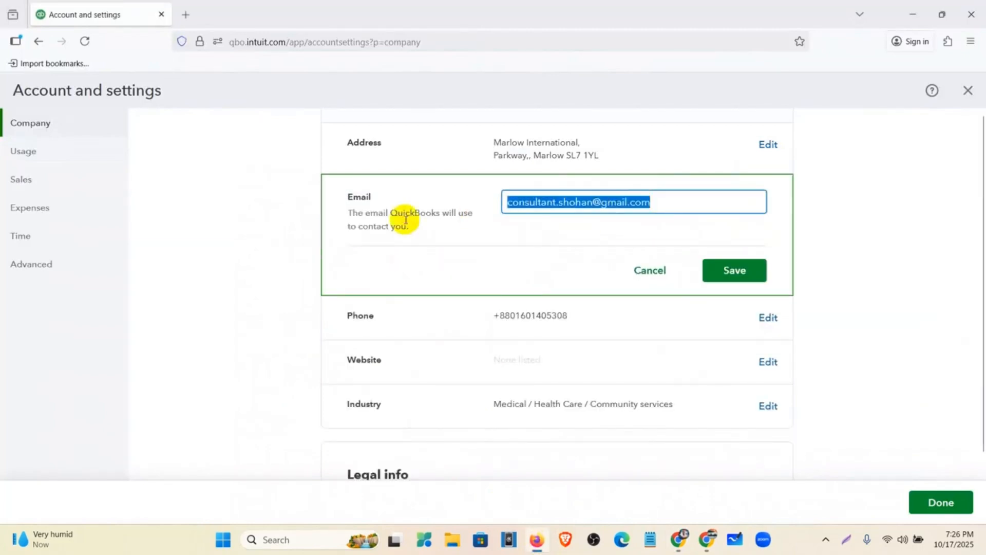
{"action": "left_click", "coordinate": [743, 269]}
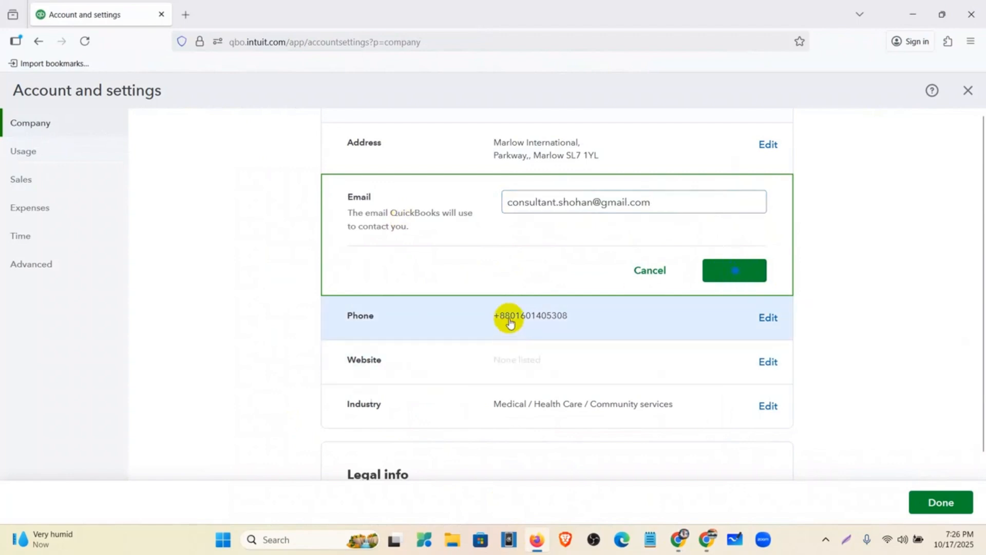
Step: Open the company Phone field and copy Allergan's telephone number from the database document
{"action": "left_click", "coordinate": [668, 242]}
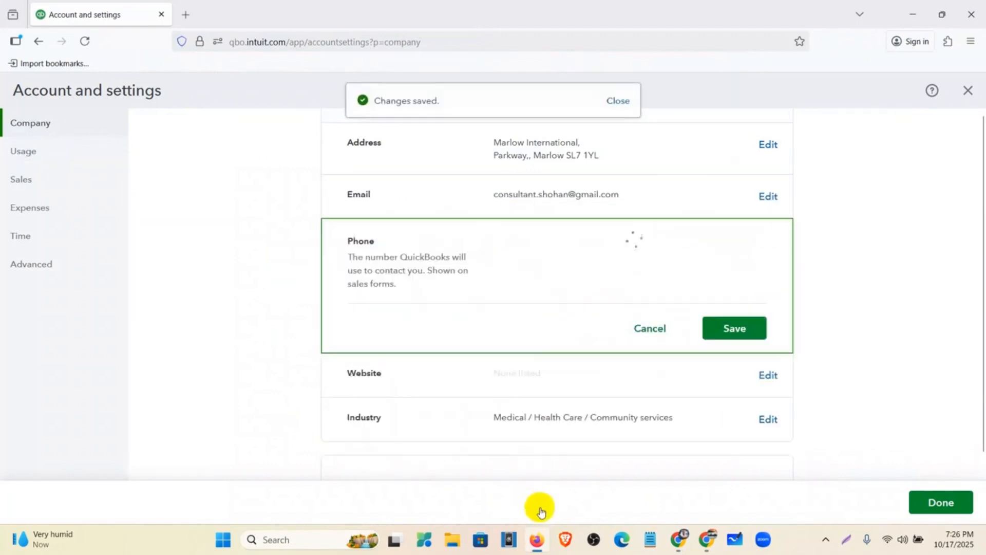
{"action": "left_click", "coordinate": [538, 542]}
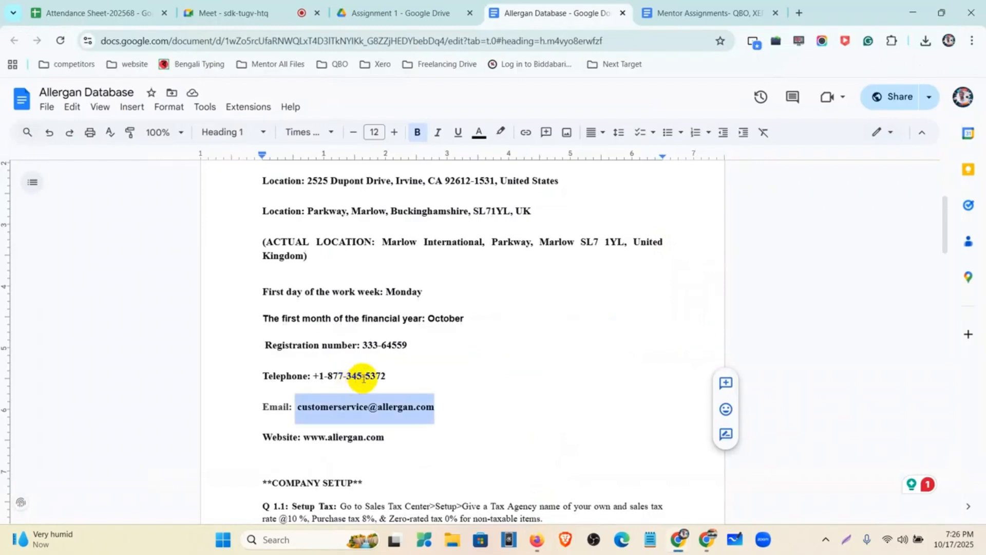
{"action": "left_click_drag", "start_coordinate": [388, 379], "coordinate": [313, 383]}
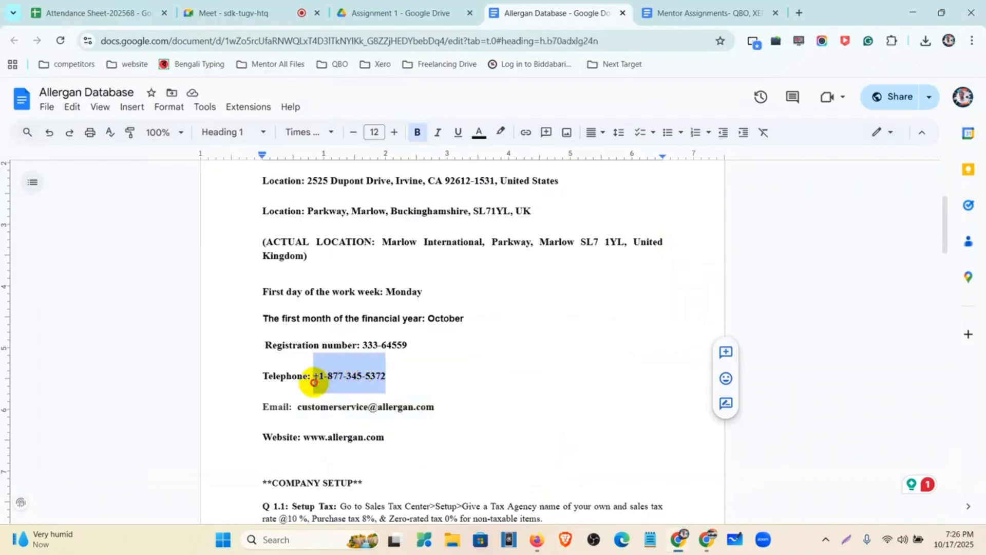
{"action": "left_click", "coordinate": [536, 540]}
Step: Clear the old company phone number from the Phone field
{"action": "left_click_drag", "start_coordinate": [642, 245], "coordinate": [483, 244]}
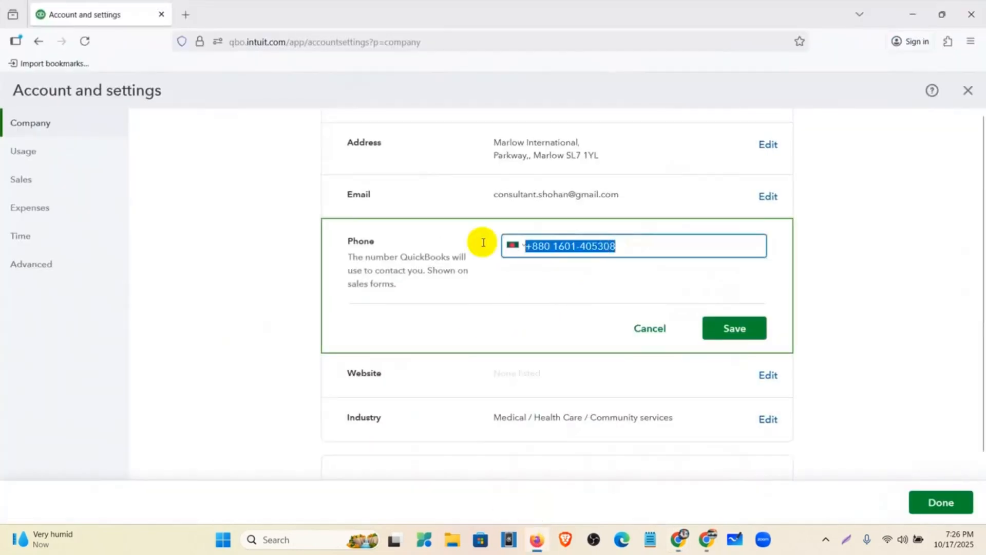
{"action": "key", "text": "ctrl+v"}
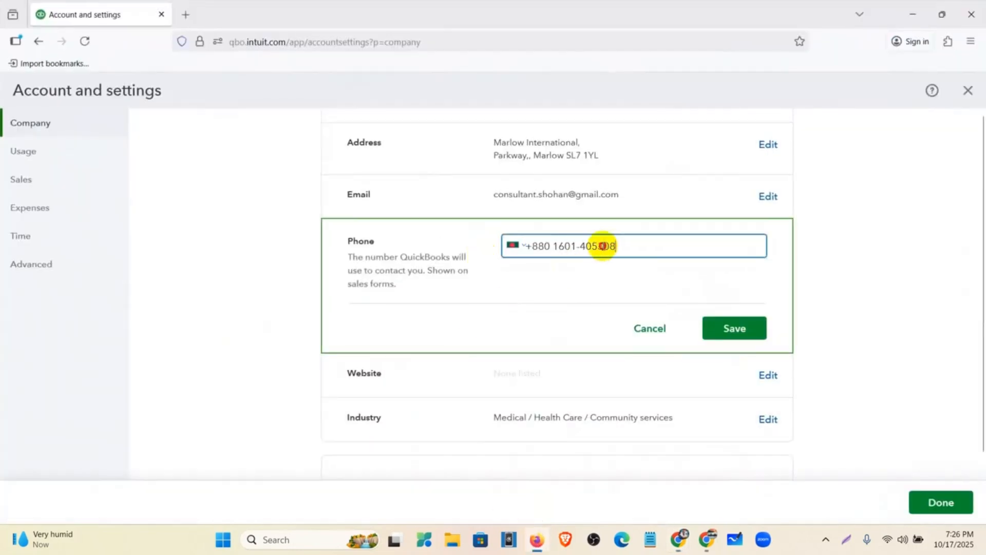
{"action": "left_click_drag", "start_coordinate": [602, 246], "coordinate": [502, 245]}
{"action": "key", "text": "BackSpace"}
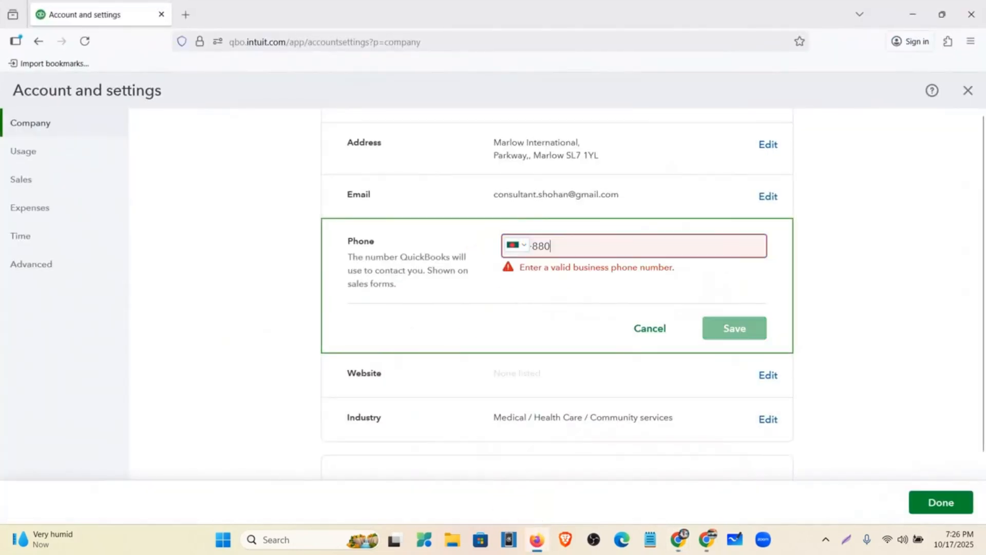
Step: Choose United States +1 as the dialling code, paste Allergan's telephone number and save
{"action": "left_click", "coordinate": [525, 247]}
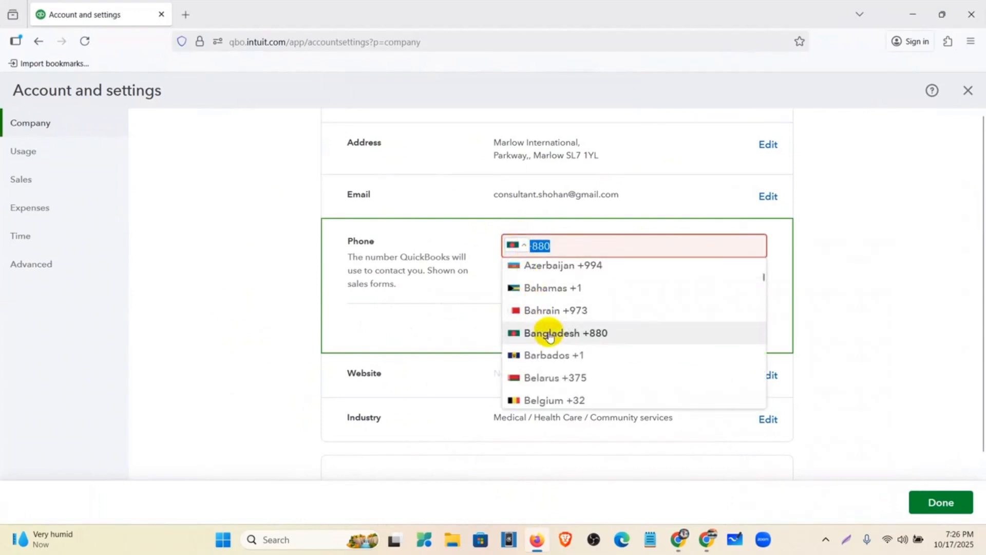
{"action": "scroll", "coordinate": [550, 336], "scroll_direction": "up", "scroll_amount": 6}
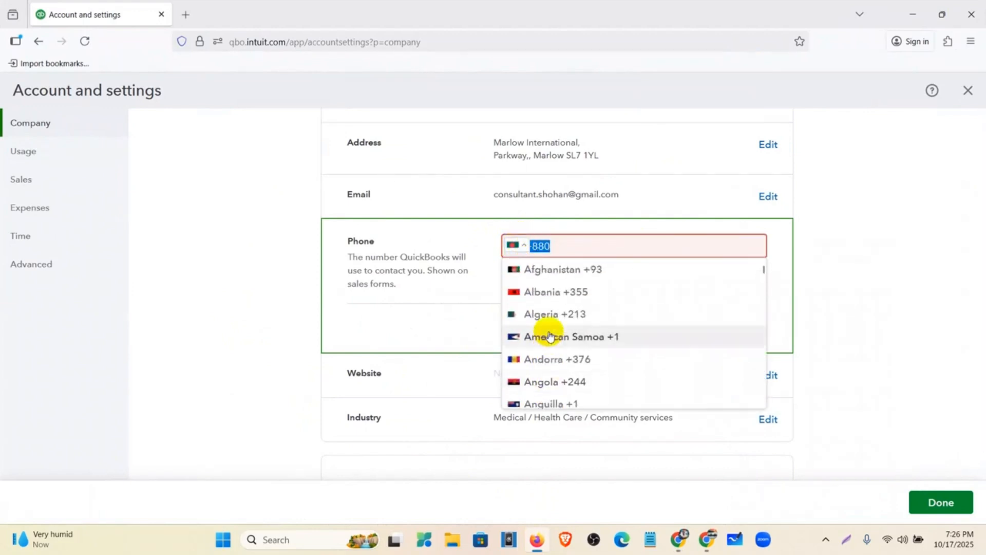
{"action": "scroll", "coordinate": [550, 336], "scroll_direction": "down", "scroll_amount": 15}
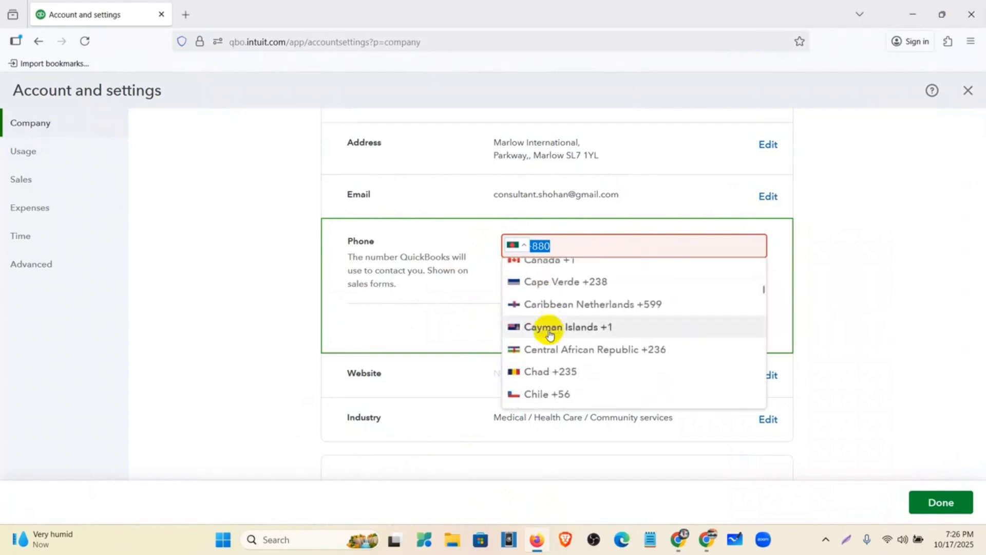
{"action": "scroll", "coordinate": [549, 335], "scroll_direction": "down", "scroll_amount": 7}
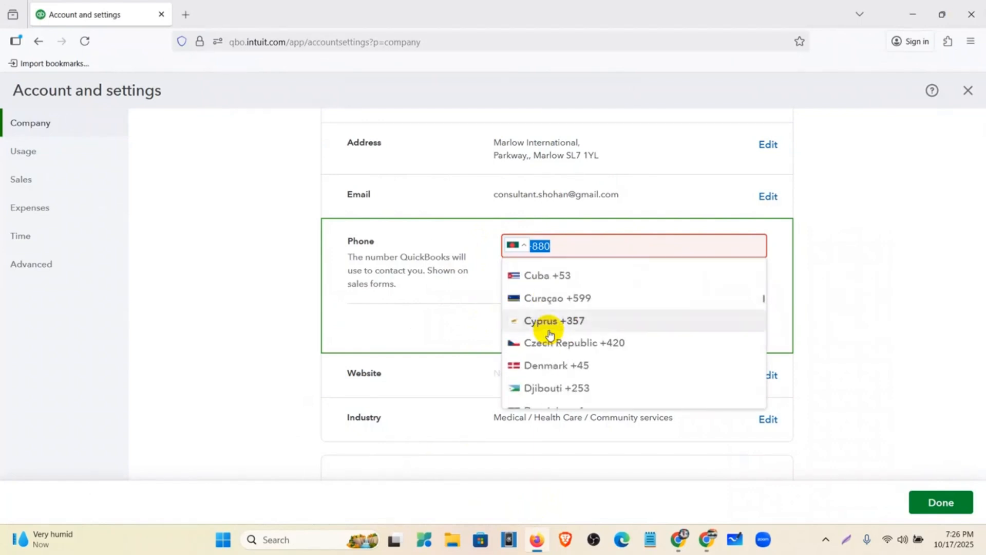
{"action": "scroll", "coordinate": [550, 335], "scroll_direction": "down", "scroll_amount": 13}
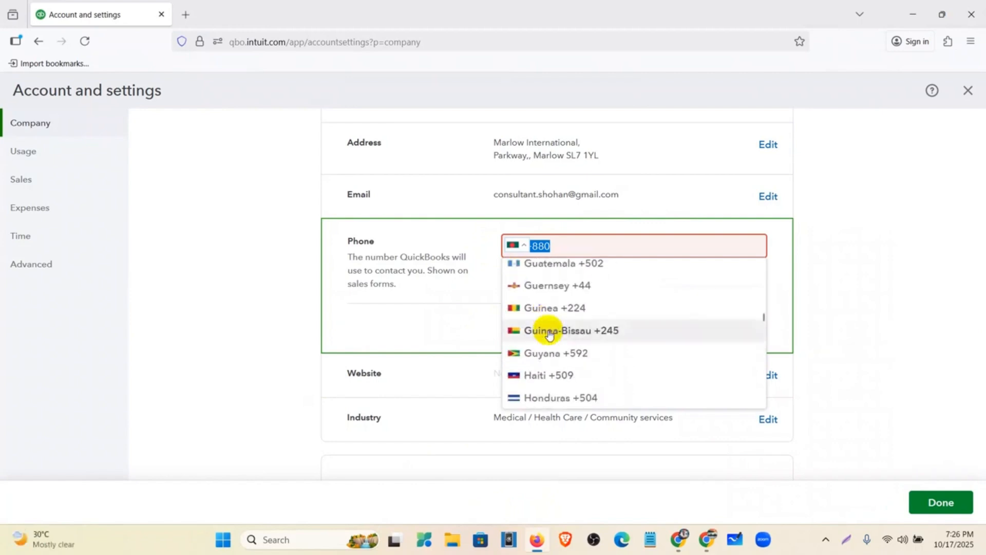
{"action": "scroll", "coordinate": [550, 335], "scroll_direction": "down", "scroll_amount": 5}
{"action": "scroll", "coordinate": [550, 334], "scroll_direction": "down", "scroll_amount": 4}
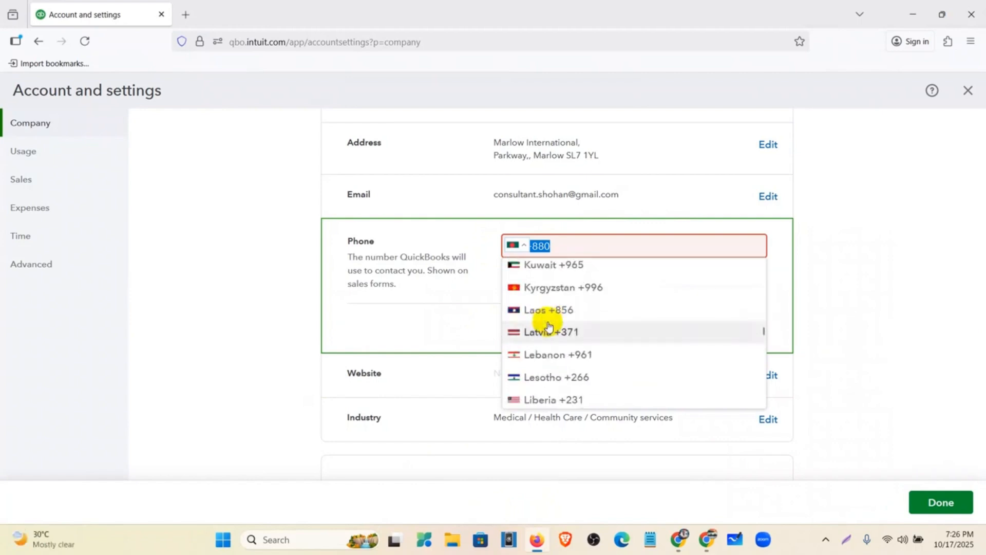
{"action": "scroll", "coordinate": [560, 342], "scroll_direction": "down", "scroll_amount": 3}
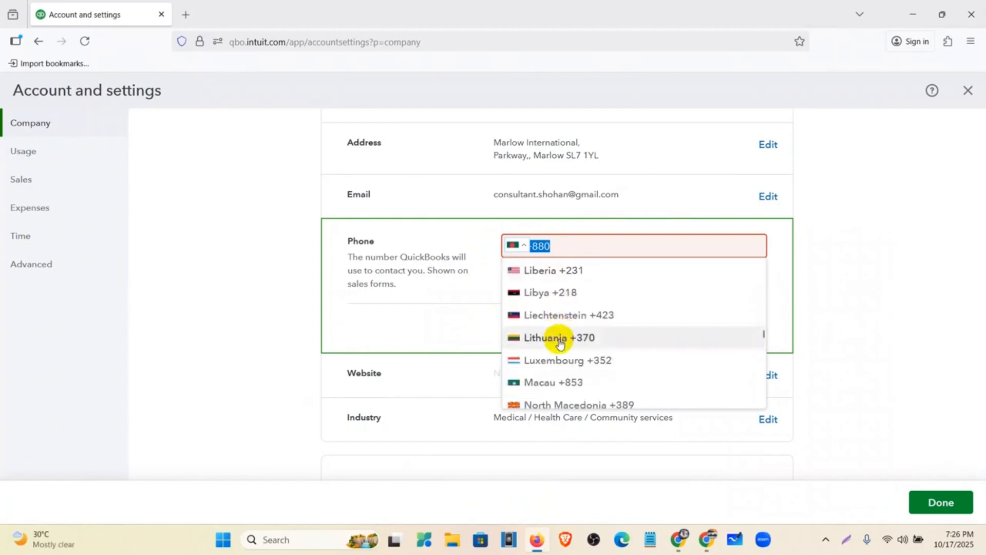
{"action": "scroll", "coordinate": [561, 345], "scroll_direction": "up", "scroll_amount": 2}
{"action": "scroll", "coordinate": [560, 343], "scroll_direction": "down", "scroll_amount": 8}
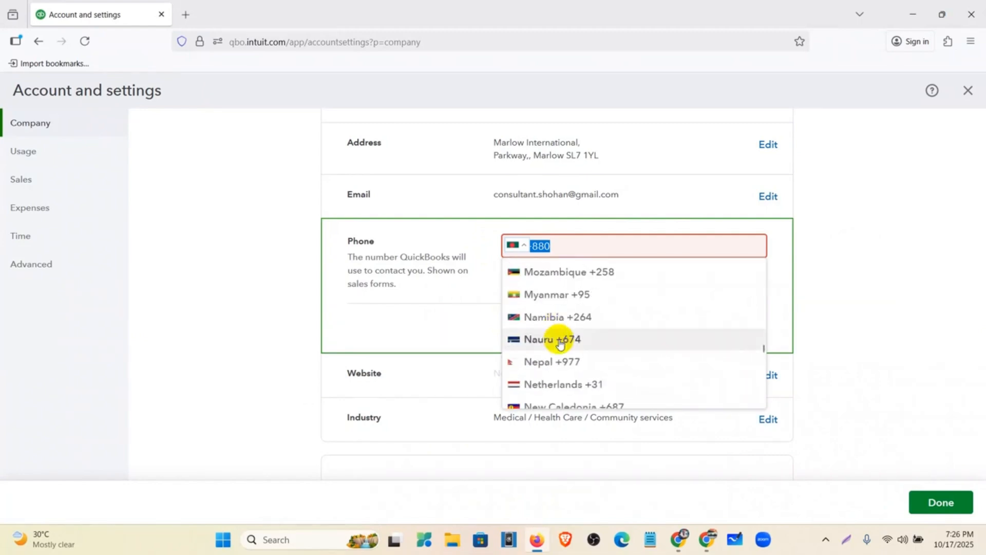
{"action": "scroll", "coordinate": [560, 343], "scroll_direction": "down", "scroll_amount": 15}
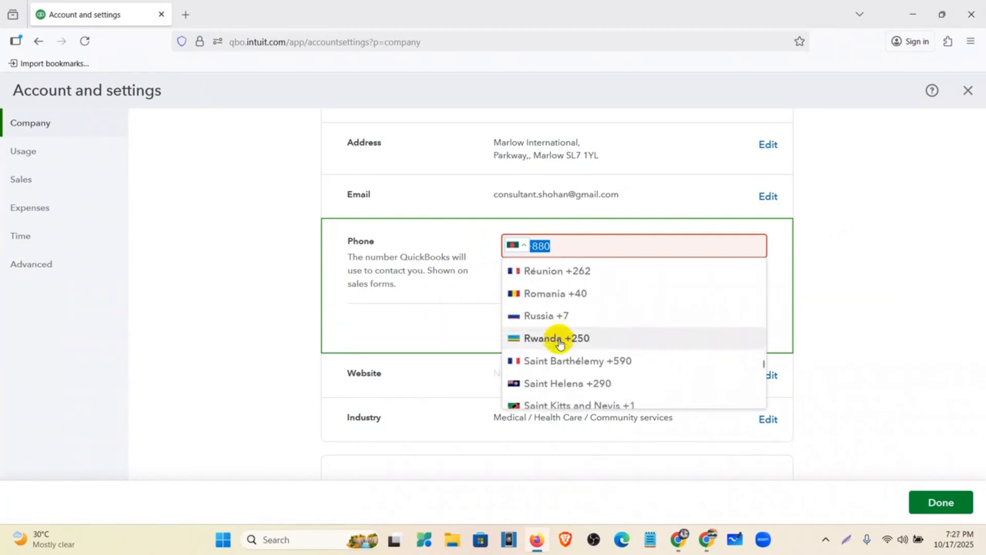
{"action": "scroll", "coordinate": [560, 343], "scroll_direction": "down", "scroll_amount": 3}
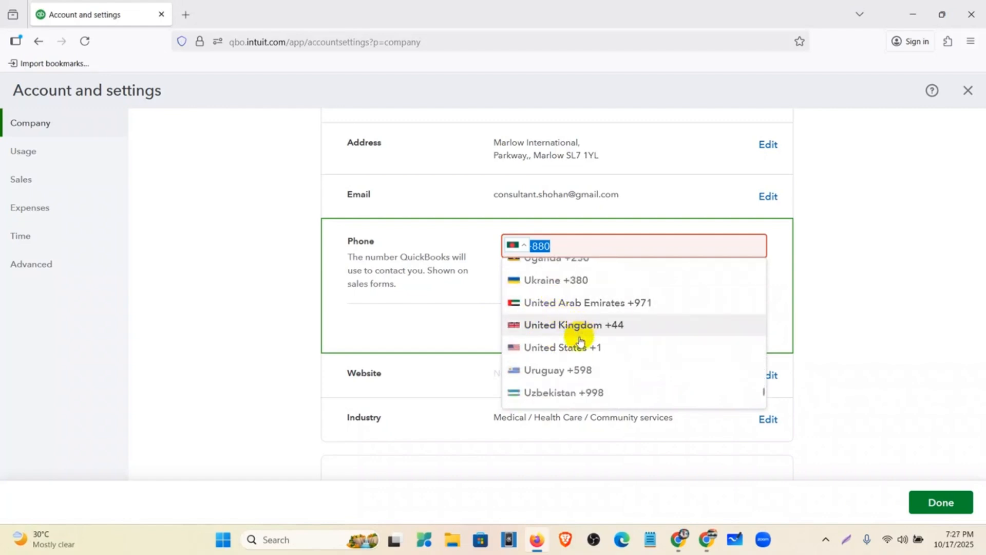
{"action": "left_click", "coordinate": [578, 347]}
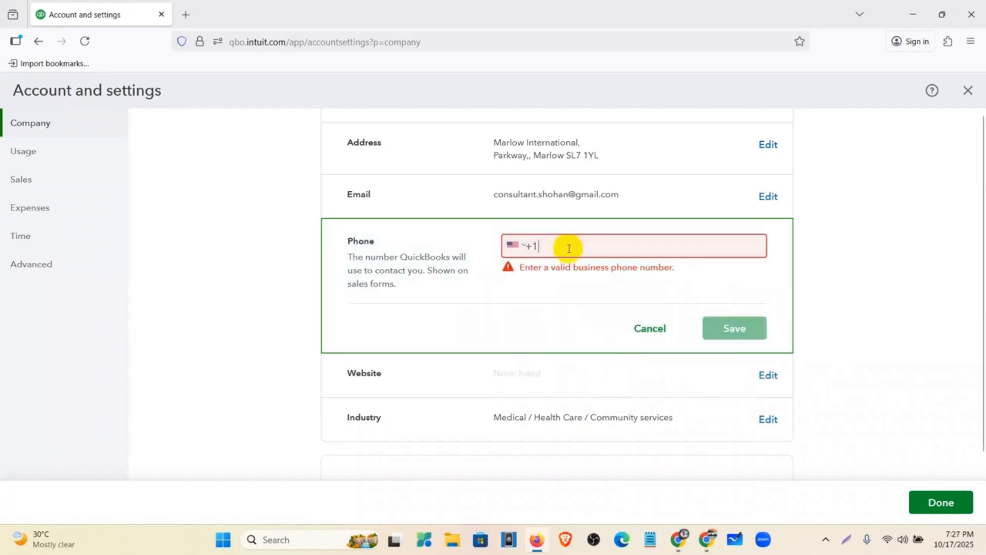
{"action": "key", "text": "ctrl+v"}
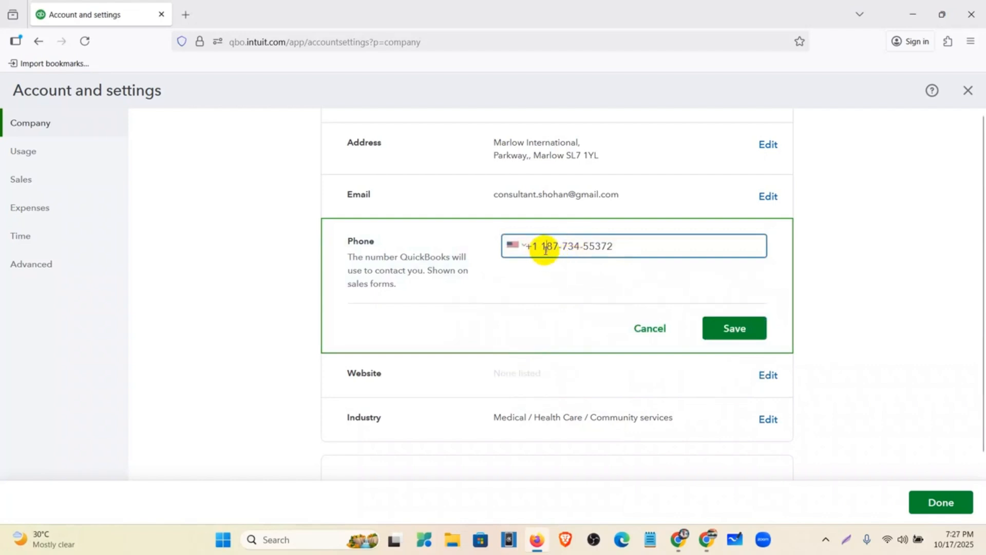
{"action": "left_click", "coordinate": [720, 321]}
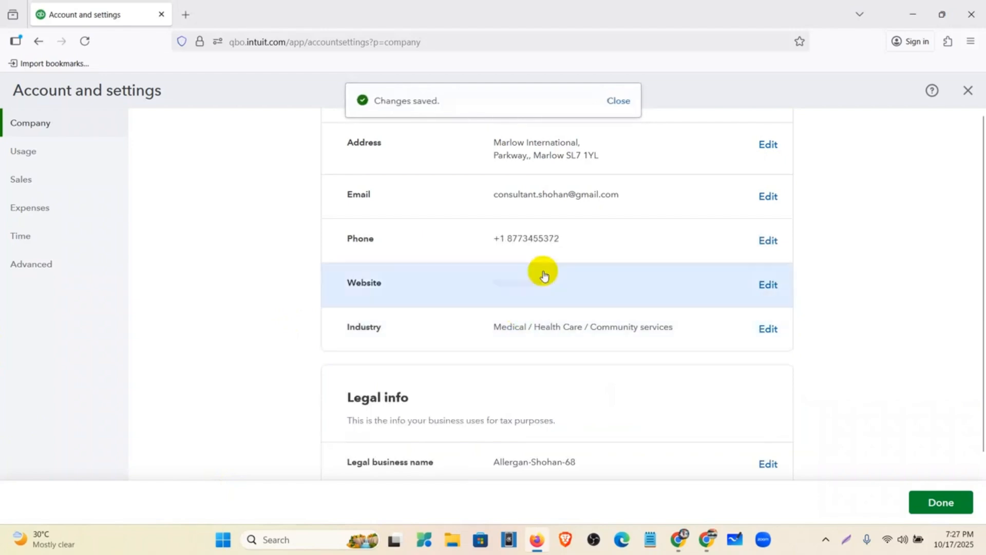
{"action": "left_click", "coordinate": [605, 286]}
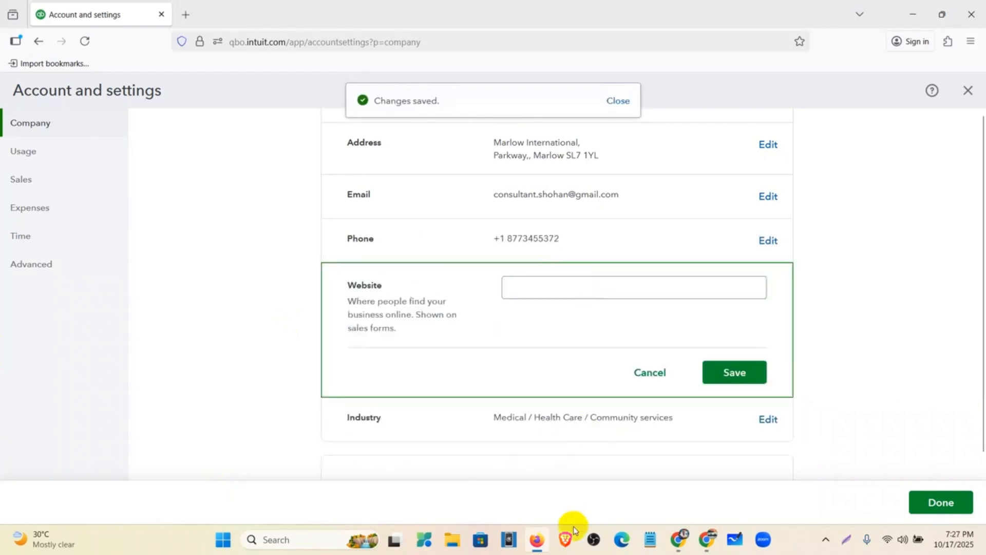
{"action": "left_click", "coordinate": [537, 537]}
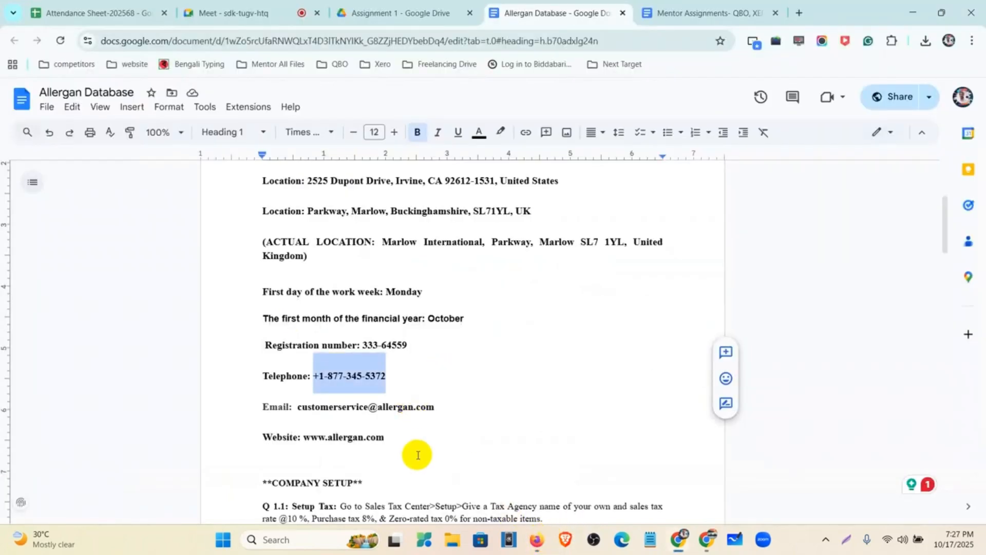
{"action": "left_click_drag", "start_coordinate": [386, 440], "coordinate": [308, 448]}
{"action": "key", "text": "ctrl+c"}
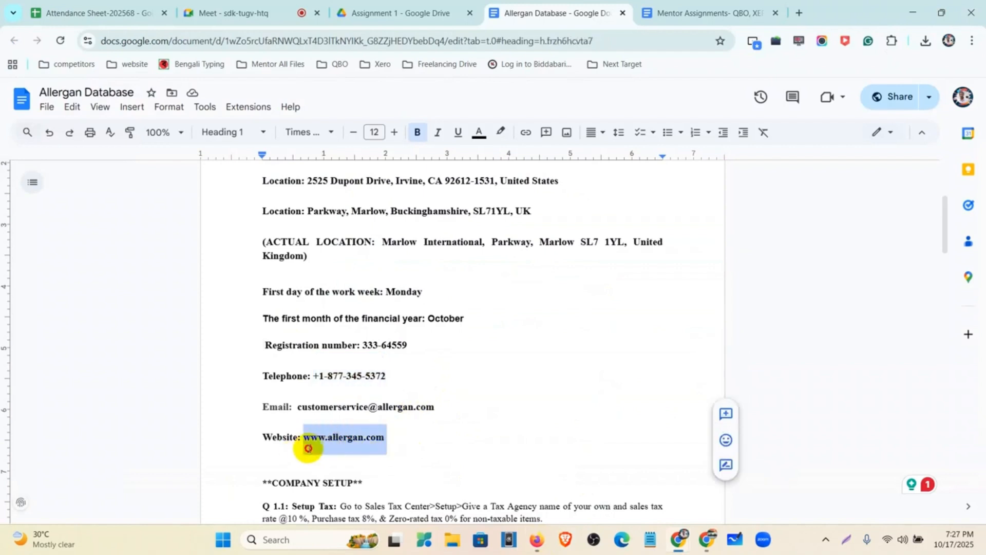
{"action": "left_click", "coordinate": [538, 539]}
{"action": "left_click", "coordinate": [531, 286]}
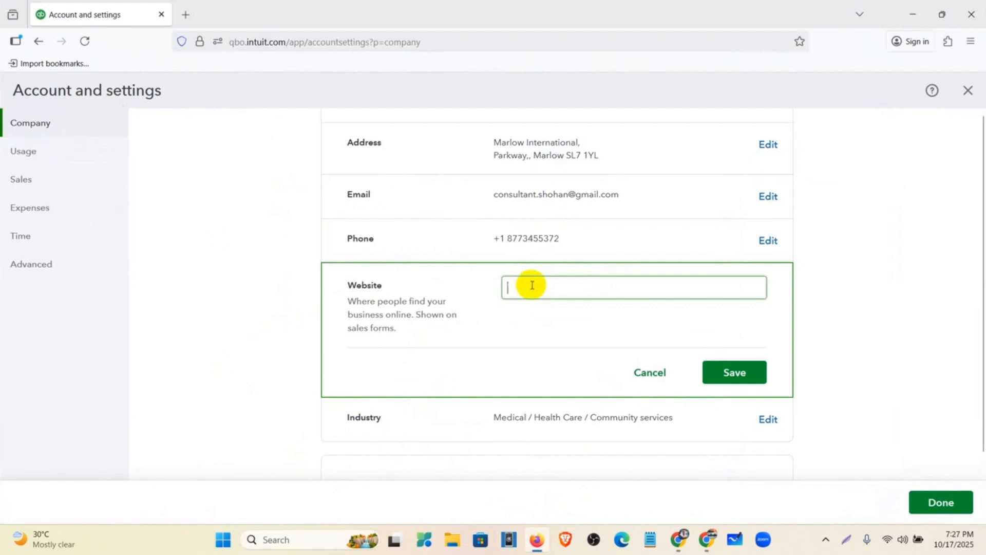
{"action": "key", "text": "ctrl+v"}
{"action": "key", "text": "BackSpace"}
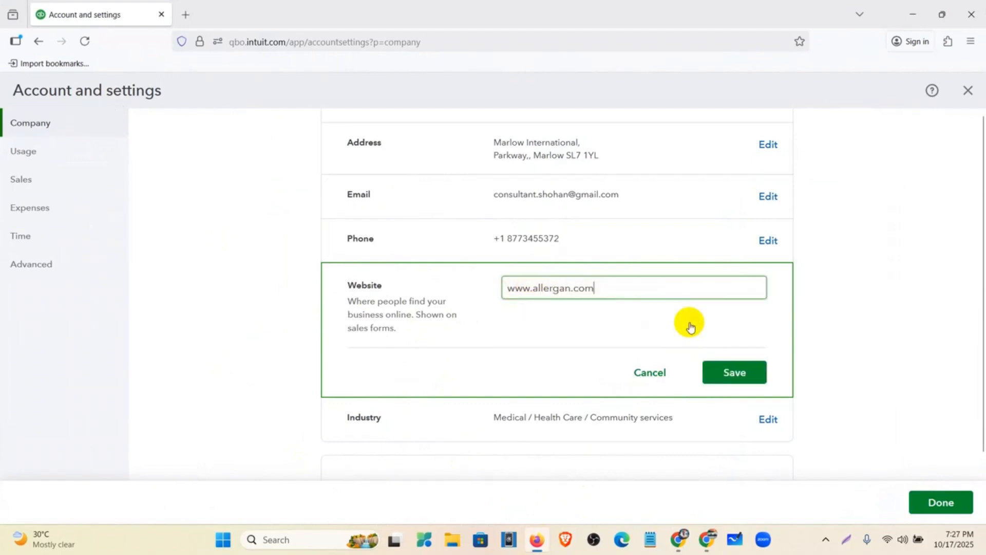
{"action": "left_click", "coordinate": [731, 383]}
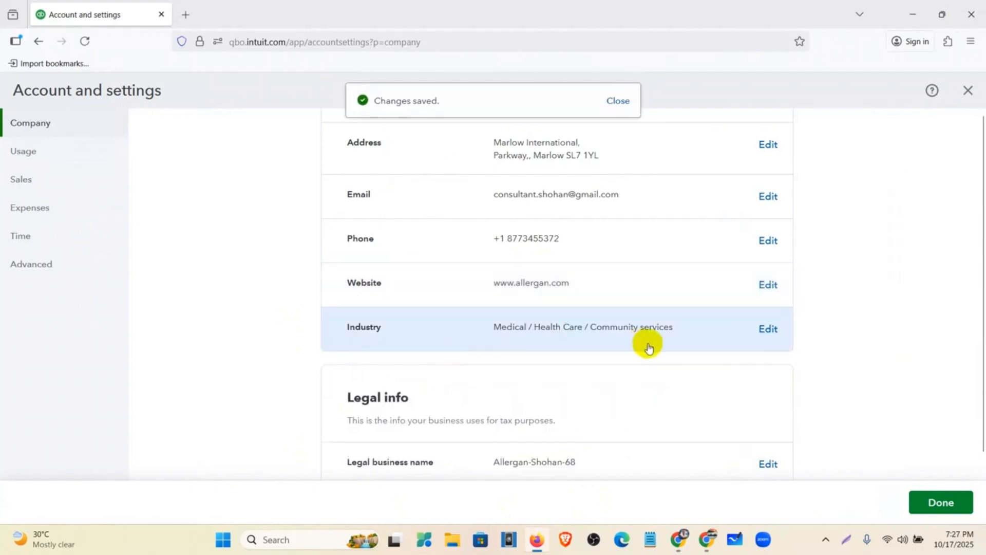
Step: Scroll the Company settings down to Legal info, showing business type Partnership or limited liability company
{"action": "scroll", "coordinate": [669, 343], "scroll_direction": "up", "scroll_amount": 4}
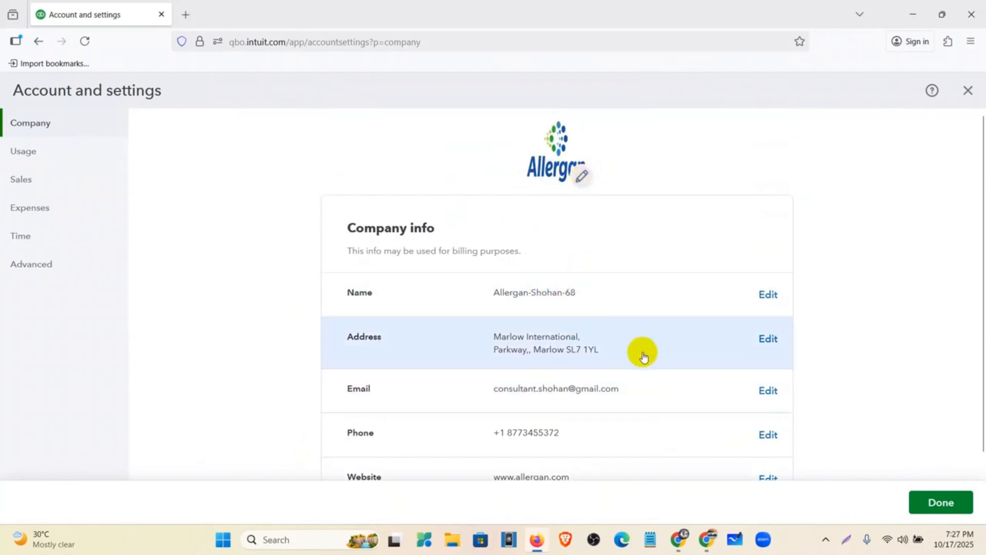
{"action": "scroll", "coordinate": [596, 406], "scroll_direction": "down", "scroll_amount": 2}
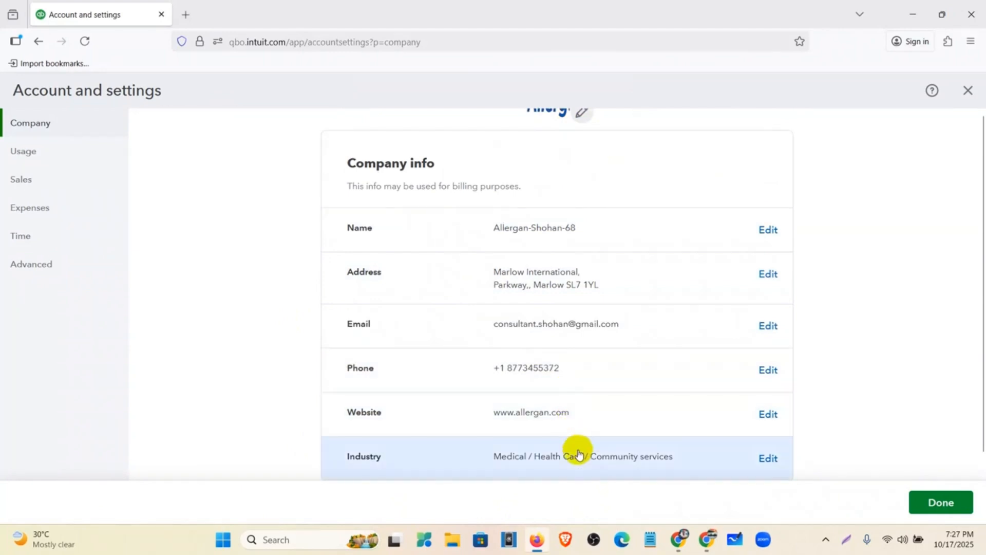
{"action": "scroll", "coordinate": [579, 449], "scroll_direction": "down", "scroll_amount": 4}
{"action": "scroll", "coordinate": [590, 392], "scroll_direction": "up", "scroll_amount": 1}
{"action": "scroll", "coordinate": [593, 399], "scroll_direction": "up", "scroll_amount": 1}
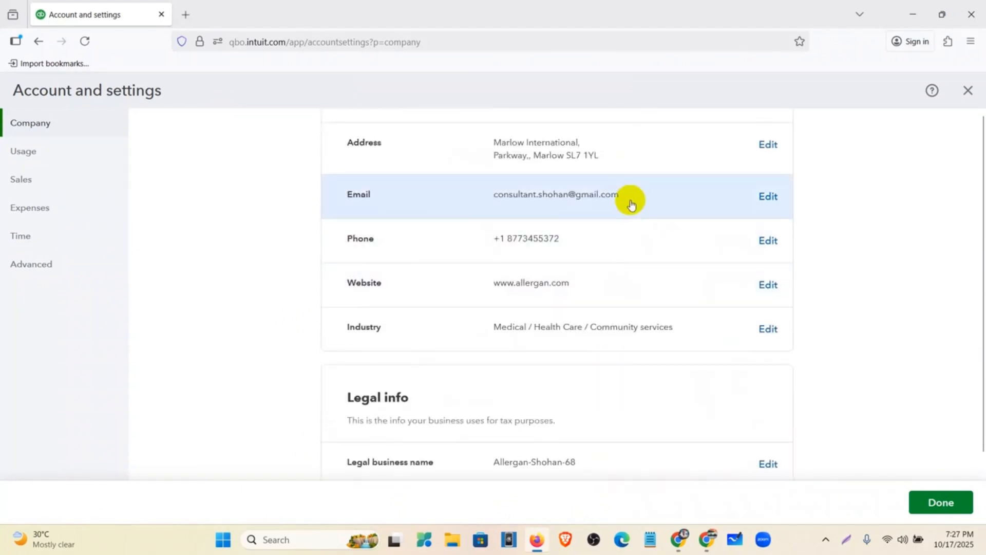
{"action": "scroll", "coordinate": [631, 205], "scroll_direction": "down", "scroll_amount": 3}
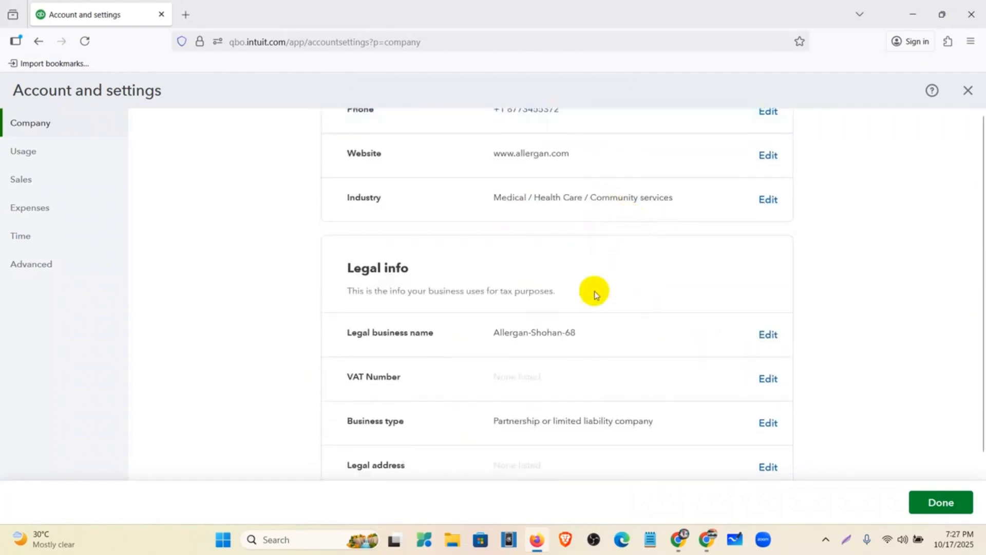
{"action": "scroll", "coordinate": [648, 330], "scroll_direction": "down", "scroll_amount": 2}
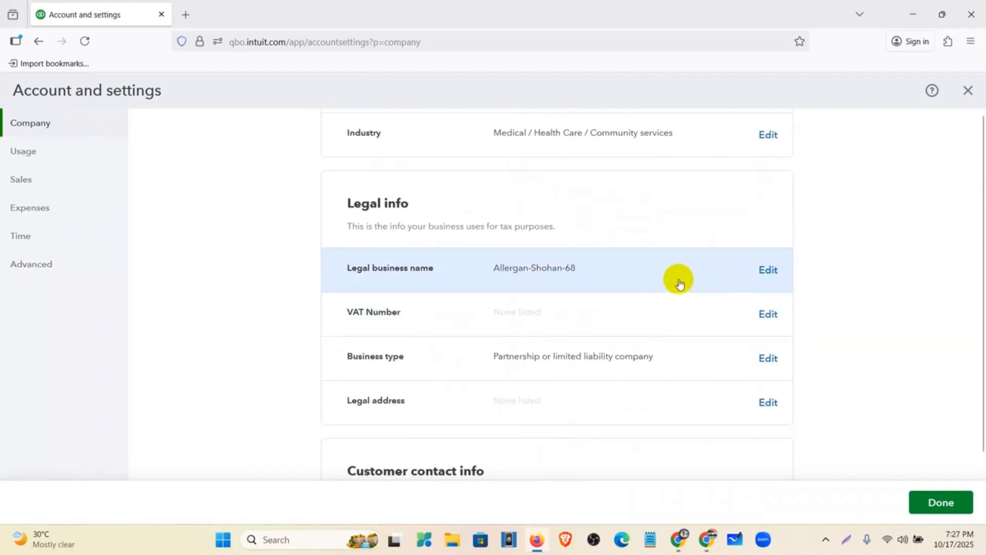
Step: Trim the legal business name to 'Allergan', save it, and open the empty VAT Number field
{"action": "left_click", "coordinate": [767, 280]}
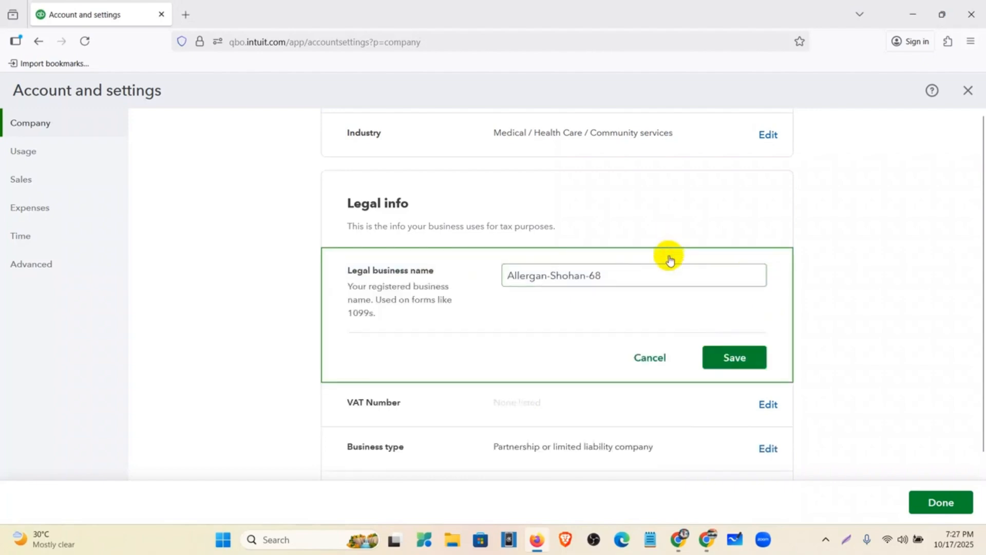
{"action": "left_click_drag", "start_coordinate": [655, 267], "coordinate": [489, 267]}
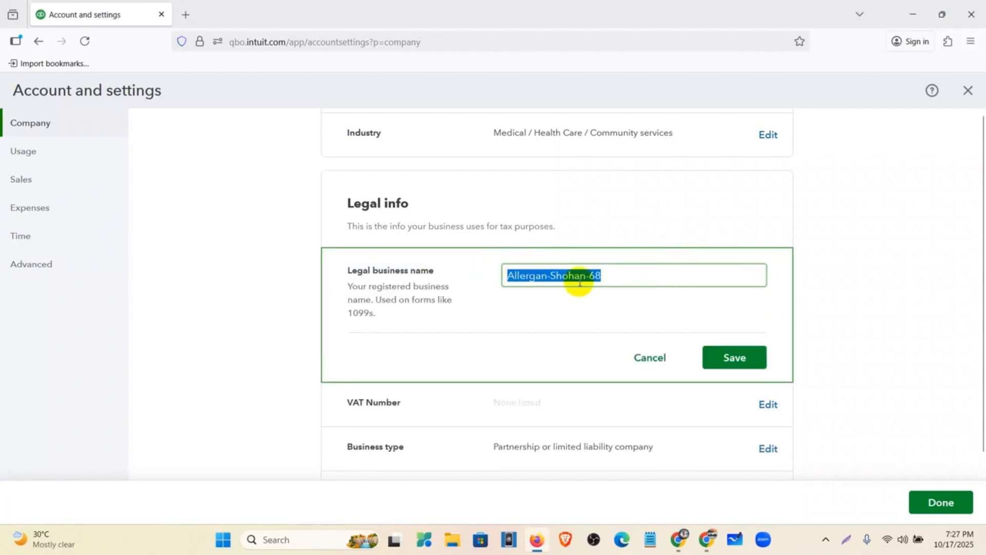
{"action": "left_click", "coordinate": [612, 278]}
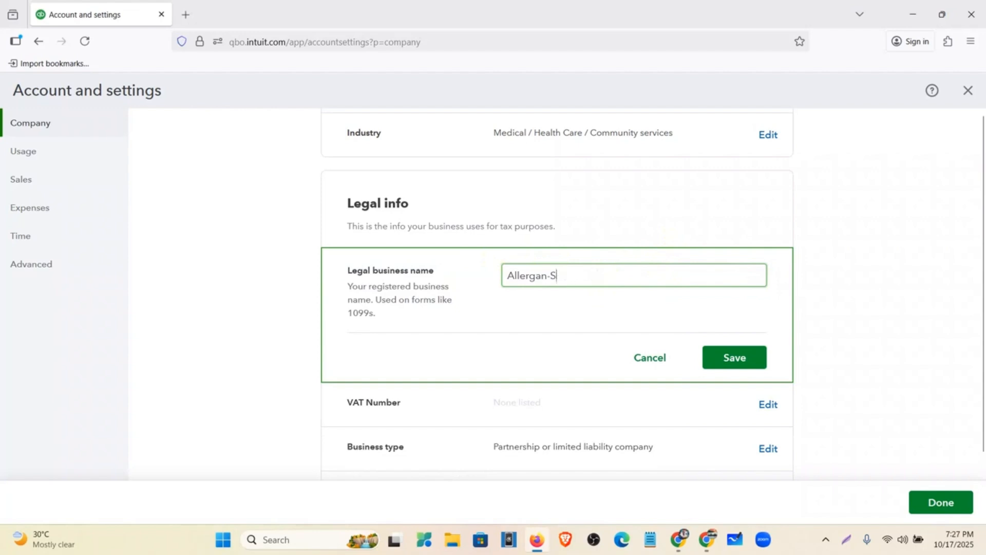
{"action": "left_click", "coordinate": [733, 364]}
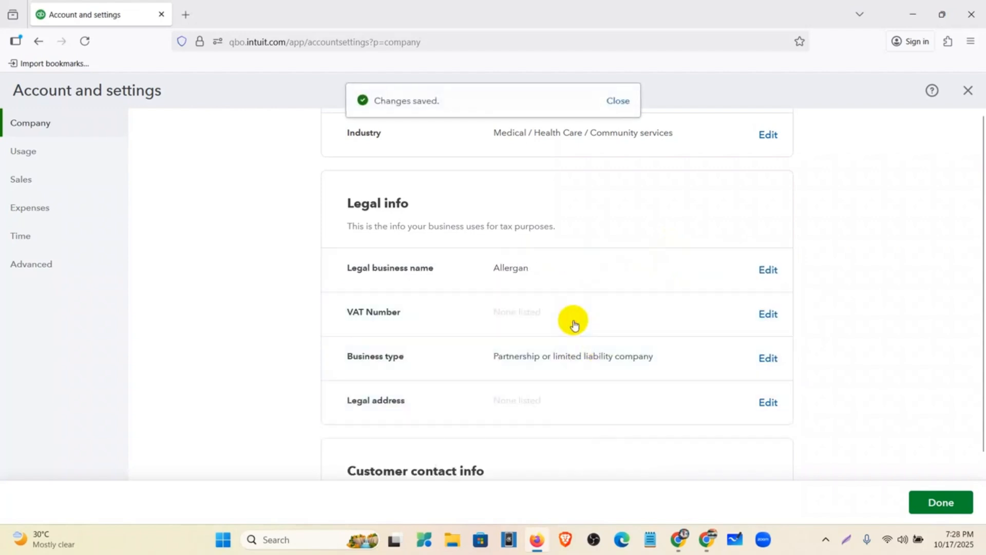
{"action": "left_click", "coordinate": [574, 324]}
{"action": "mouse_move", "coordinate": [540, 544]}
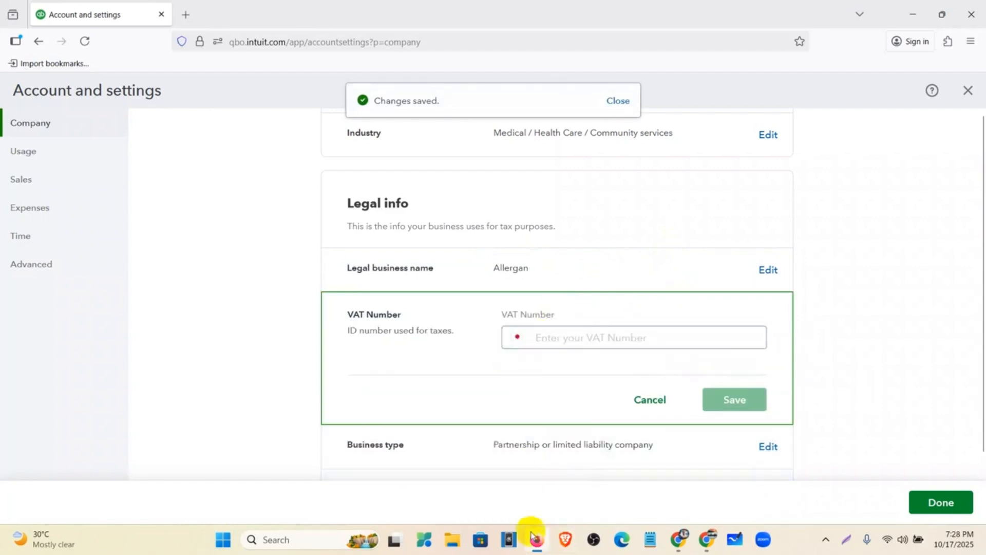
{"action": "left_click", "coordinate": [534, 544]}
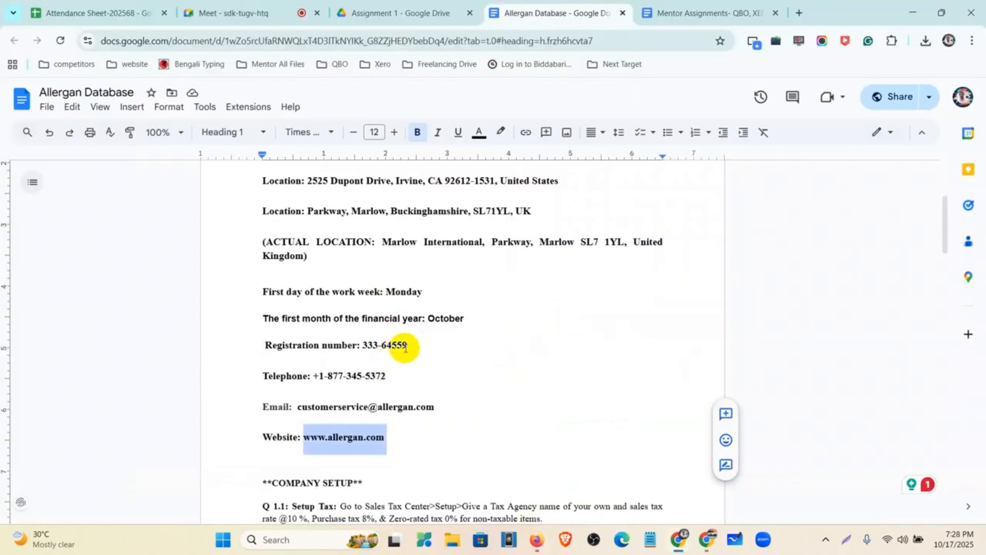
{"action": "left_click_drag", "start_coordinate": [413, 345], "coordinate": [381, 343]}
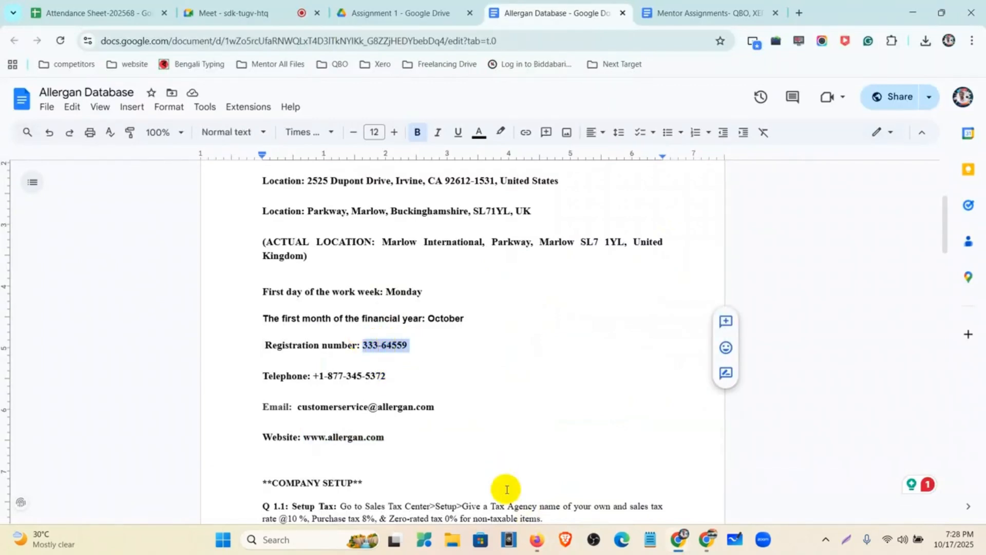
{"action": "left_click", "coordinate": [535, 462]}
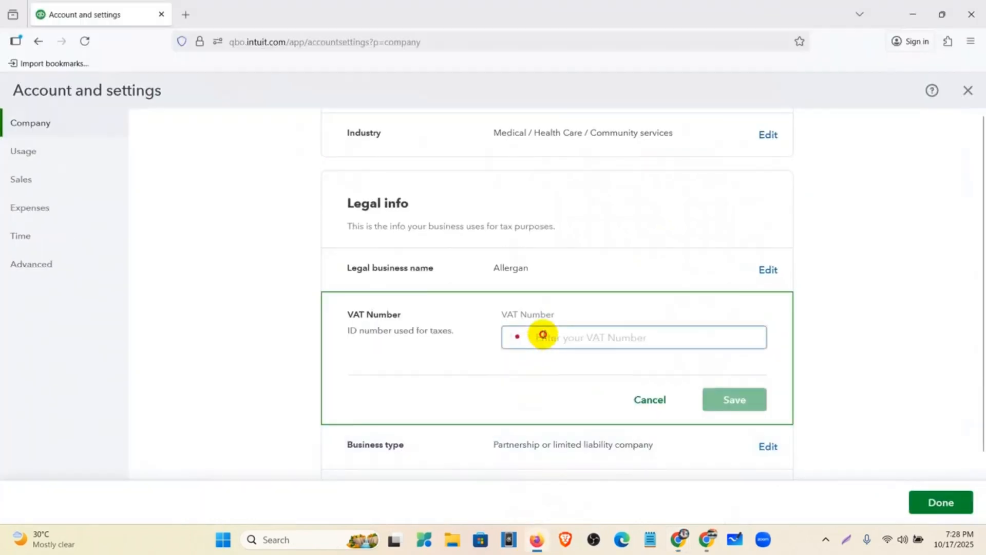
{"action": "left_click", "coordinate": [541, 335]}
{"action": "type", "text": "333-64559"}
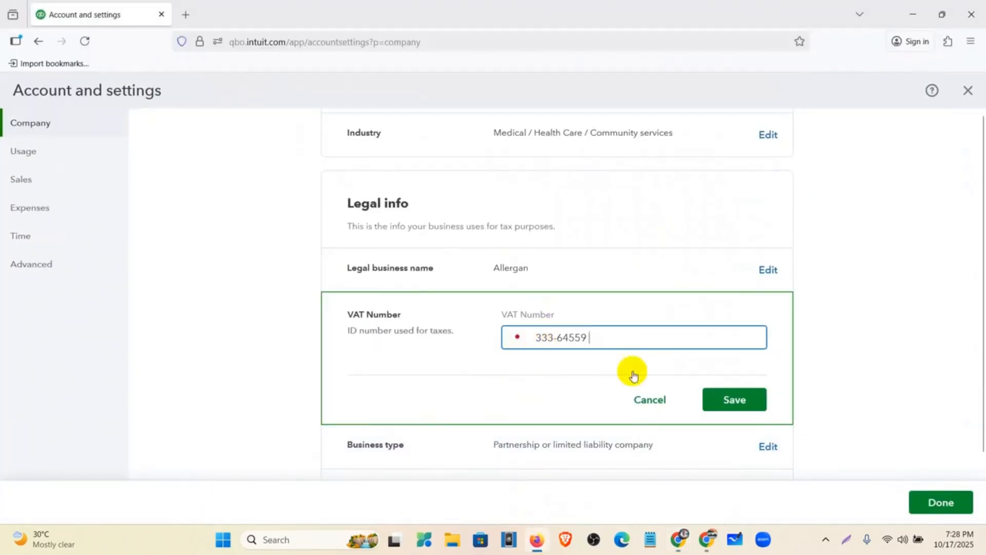
{"action": "left_click", "coordinate": [722, 400]}
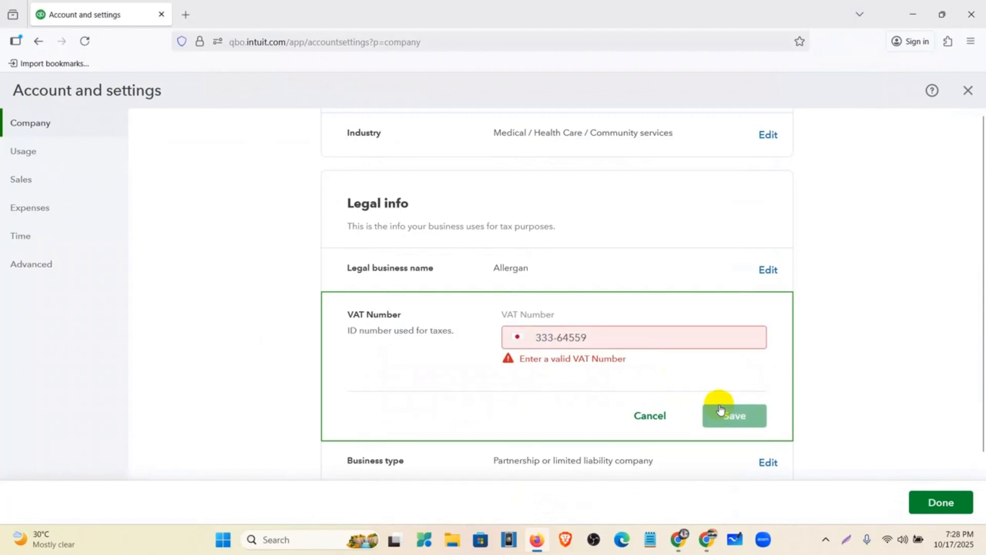
{"action": "left_click", "coordinate": [650, 416]}
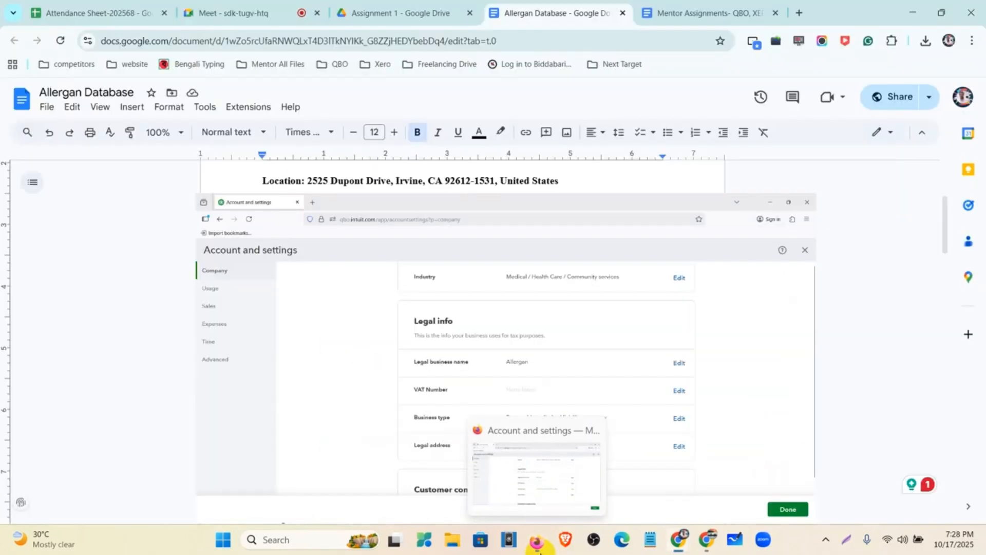
{"action": "left_click", "coordinate": [537, 539]}
{"action": "scroll", "coordinate": [475, 268], "scroll_direction": "up", "scroll_amount": 1}
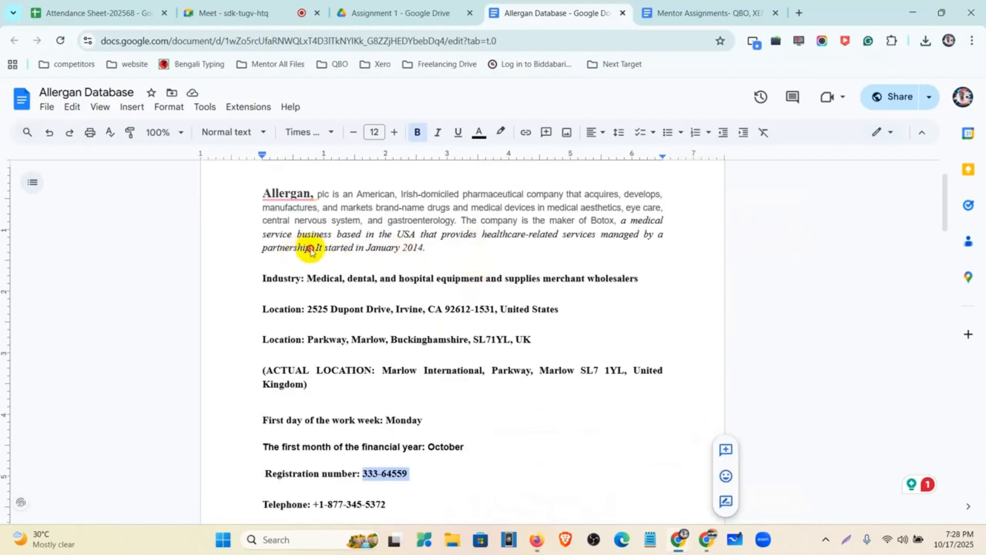
{"action": "left_click_drag", "start_coordinate": [310, 248], "coordinate": [260, 249]}
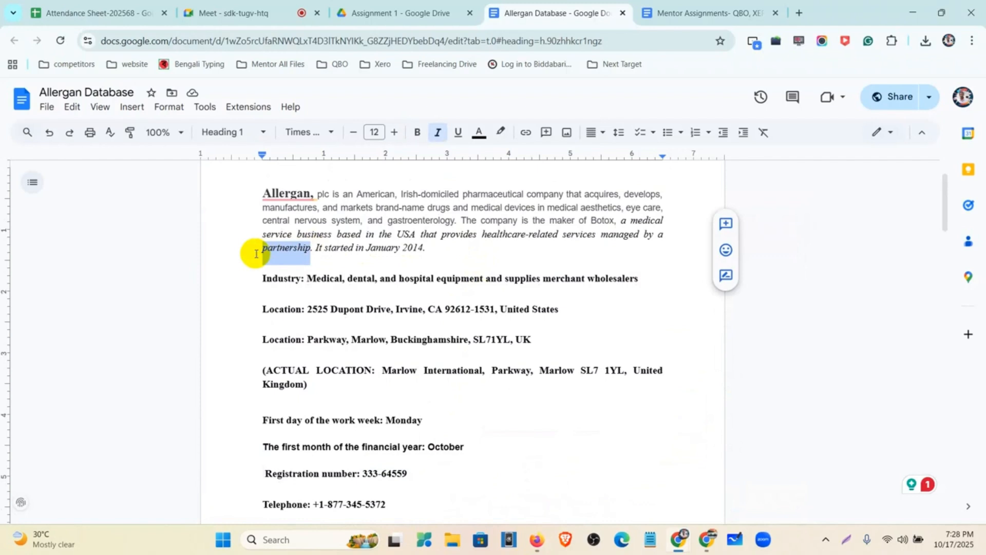
{"action": "left_click", "coordinate": [536, 539]}
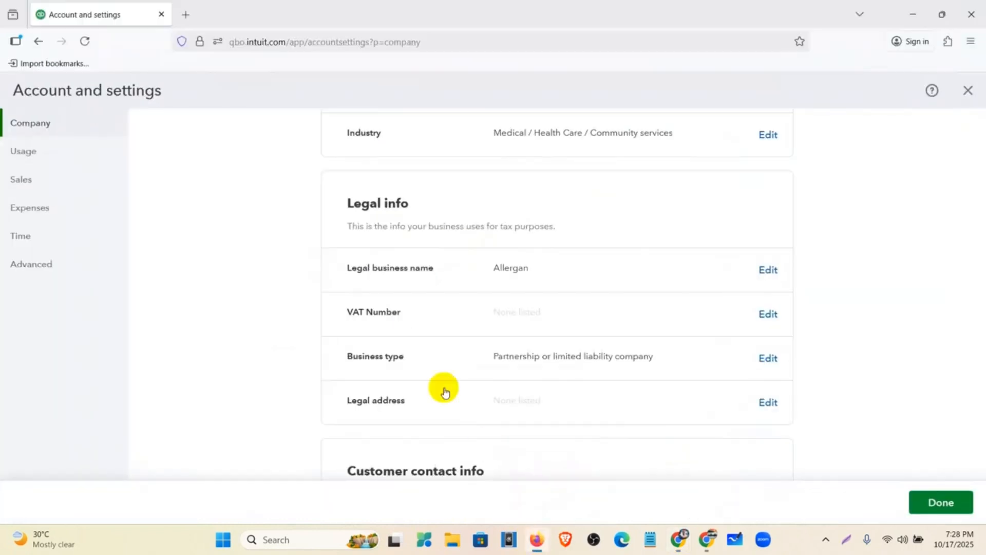
{"action": "scroll", "coordinate": [565, 360], "scroll_direction": "down", "scroll_amount": 3}
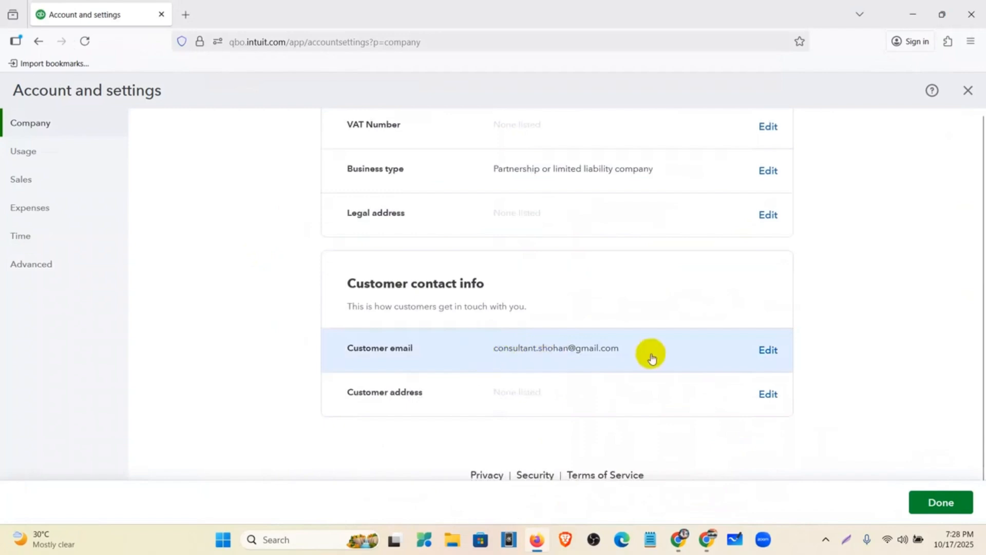
{"action": "scroll", "coordinate": [583, 401], "scroll_direction": "up", "scroll_amount": 7}
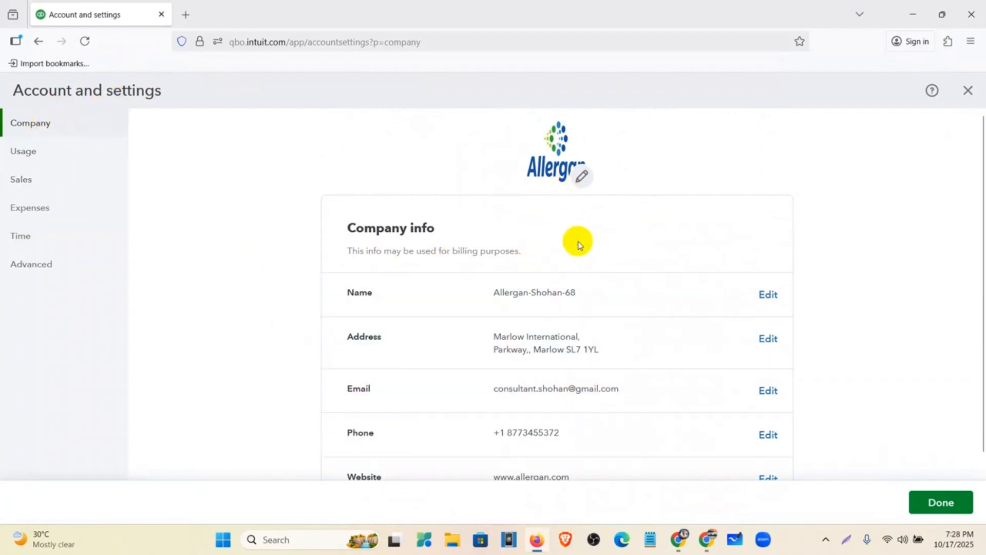
{"action": "scroll", "coordinate": [574, 241], "scroll_direction": "down", "scroll_amount": 3}
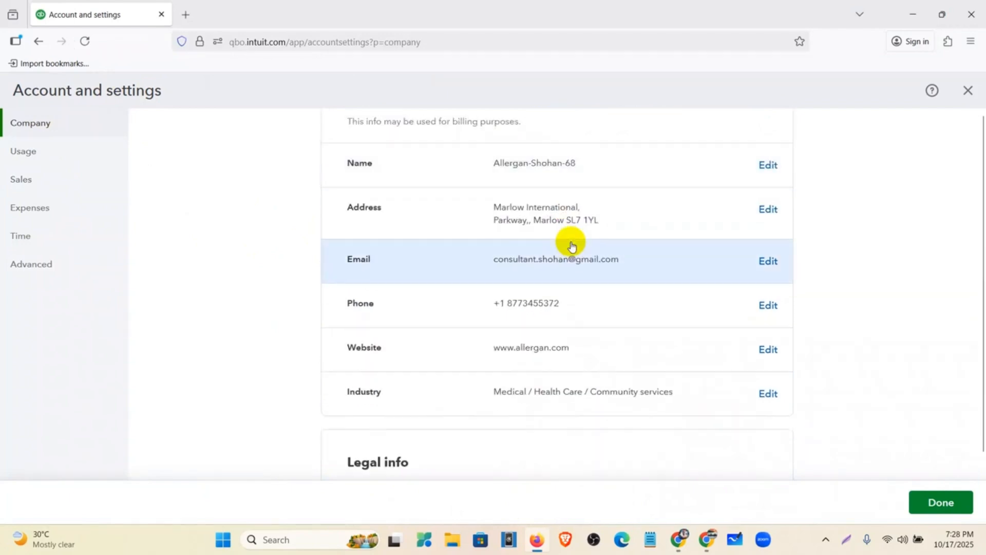
{"action": "scroll", "coordinate": [572, 246], "scroll_direction": "down", "scroll_amount": 6}
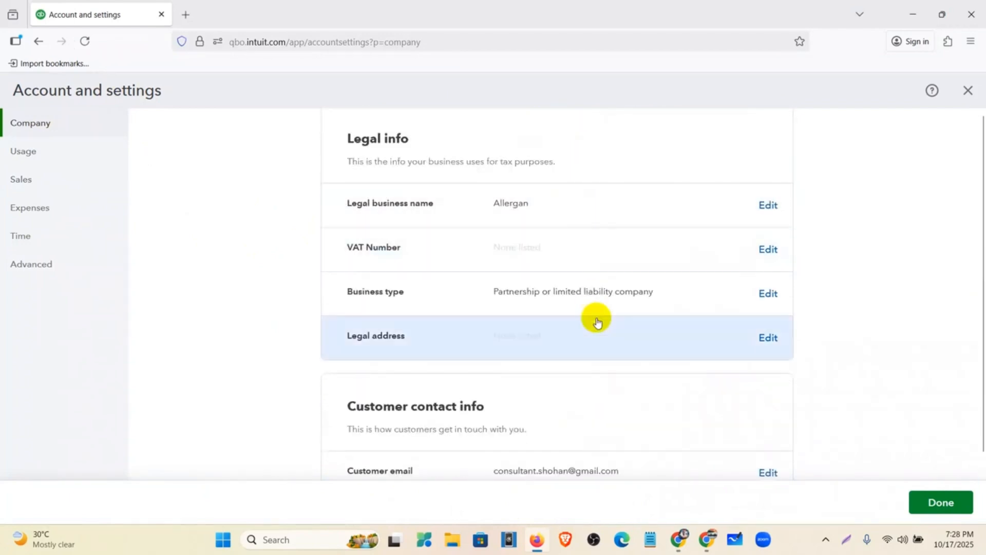
Step: Close Account and settings discarding unsaved changes, then reopen it from the gear menu
{"action": "left_click", "coordinate": [42, 154]}
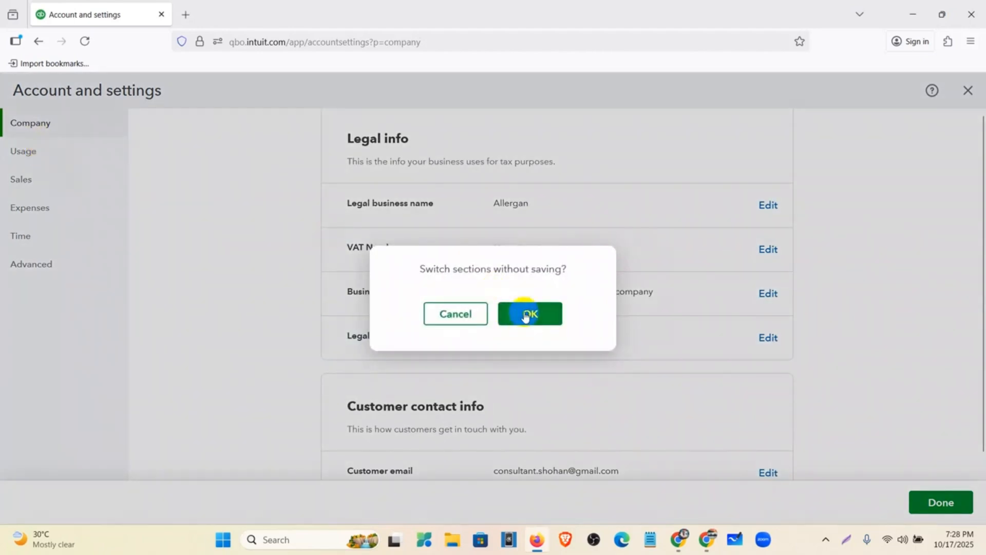
{"action": "left_click", "coordinate": [447, 310]}
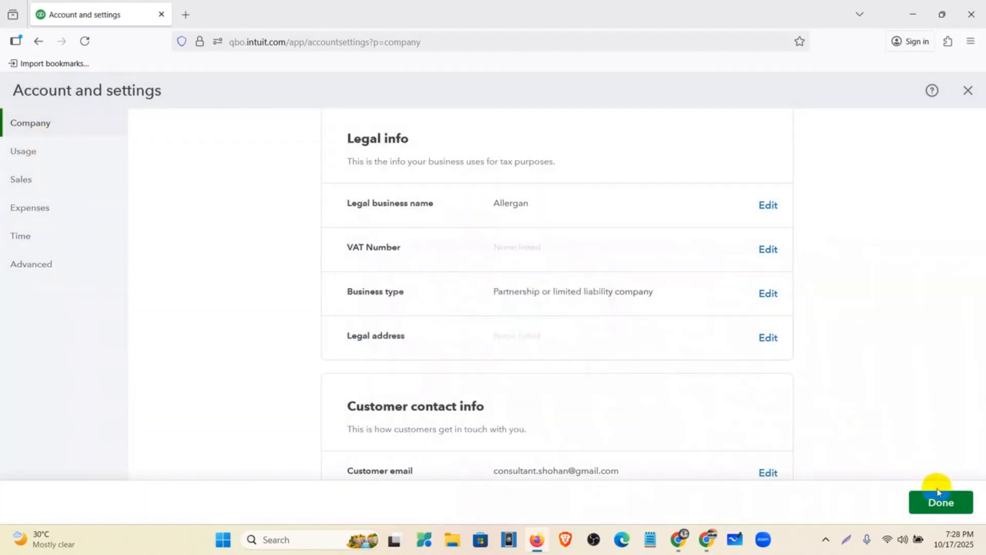
{"action": "left_click", "coordinate": [952, 505]}
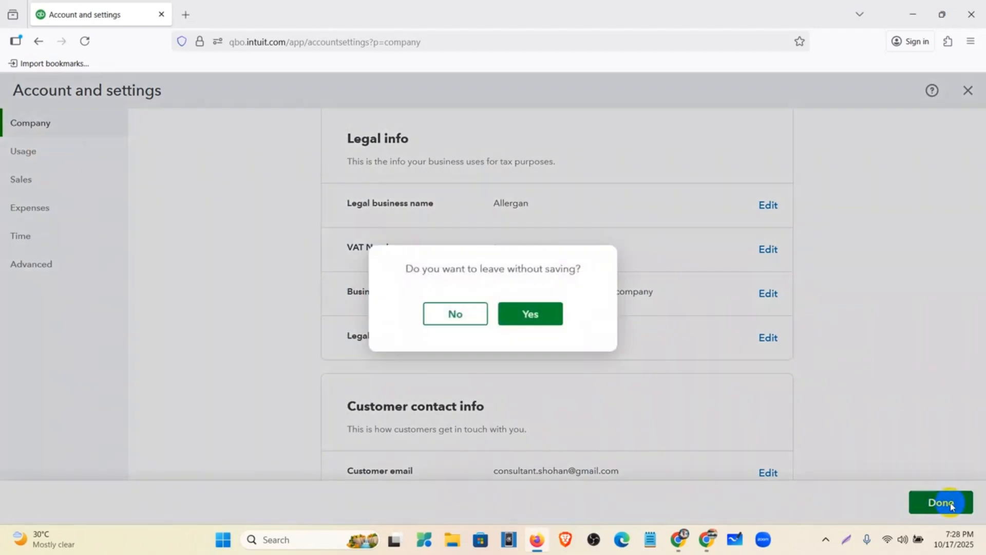
{"action": "left_click", "coordinate": [529, 317]}
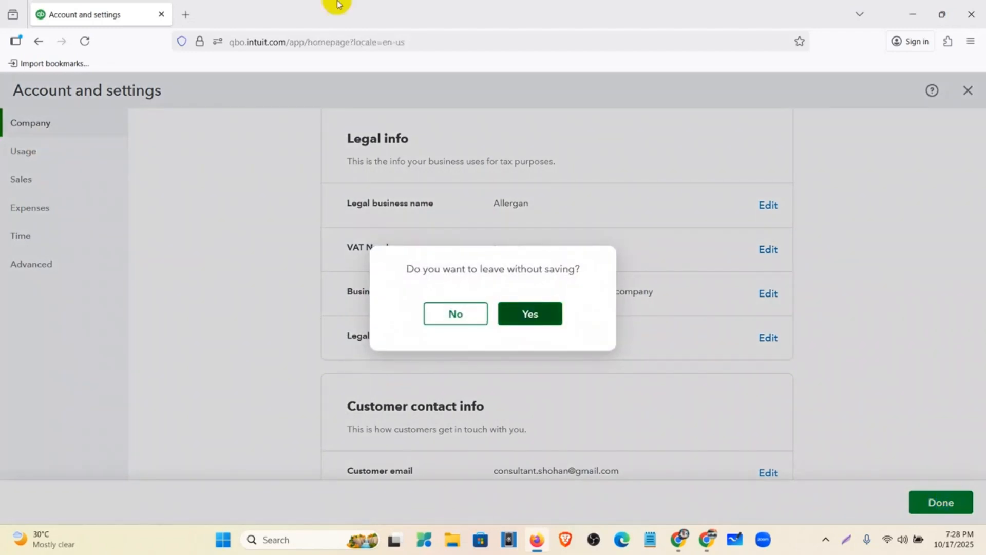
{"action": "left_click", "coordinate": [537, 312]}
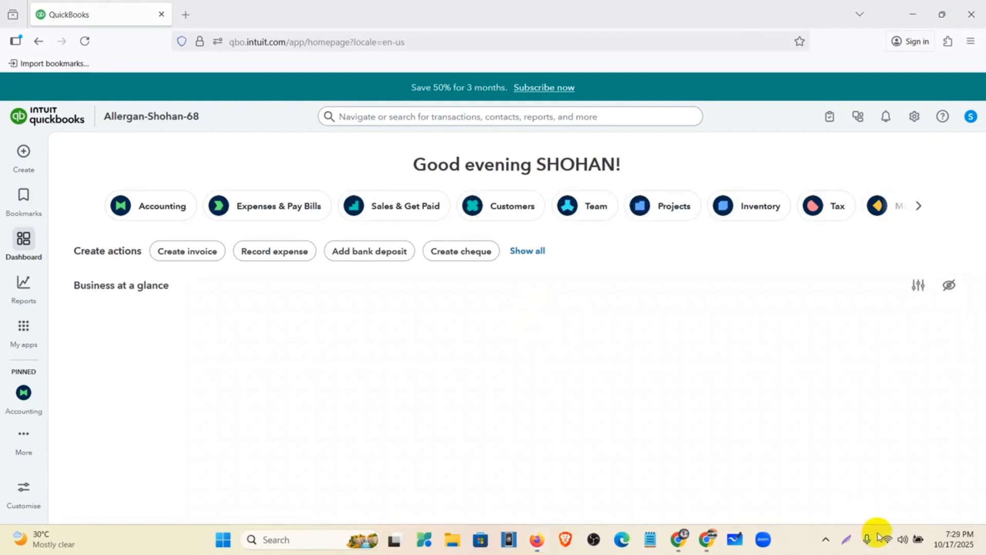
{"action": "left_click", "coordinate": [915, 122]}
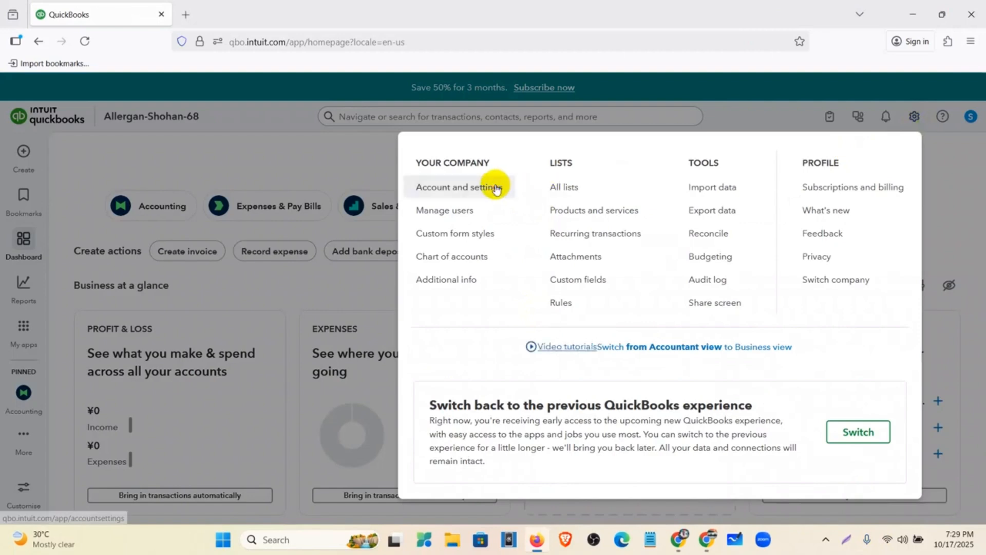
{"action": "left_click", "coordinate": [494, 188]}
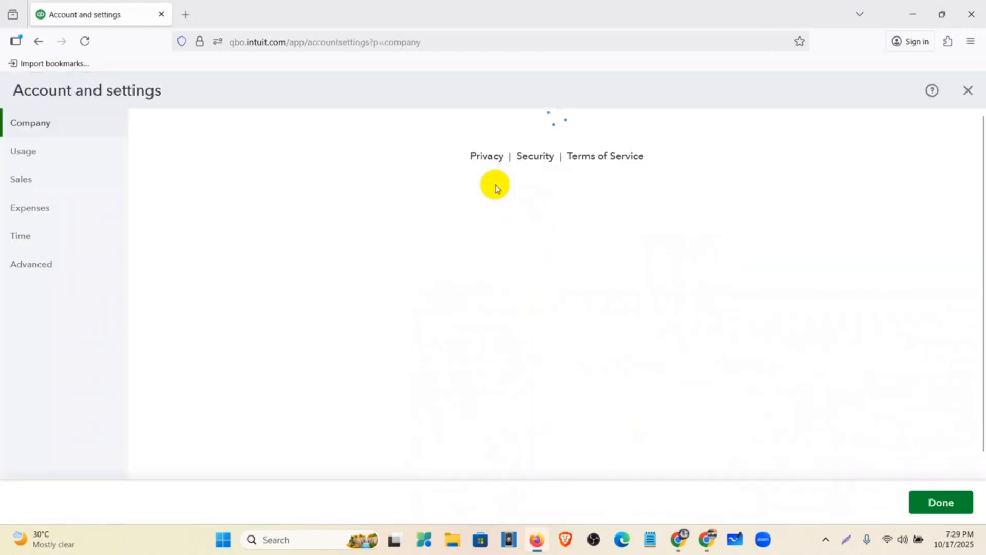
Step: Review the Usage section: 1 of 5 billable users and 64 of 250 accounts
{"action": "scroll", "coordinate": [591, 249], "scroll_direction": "down", "scroll_amount": 5}
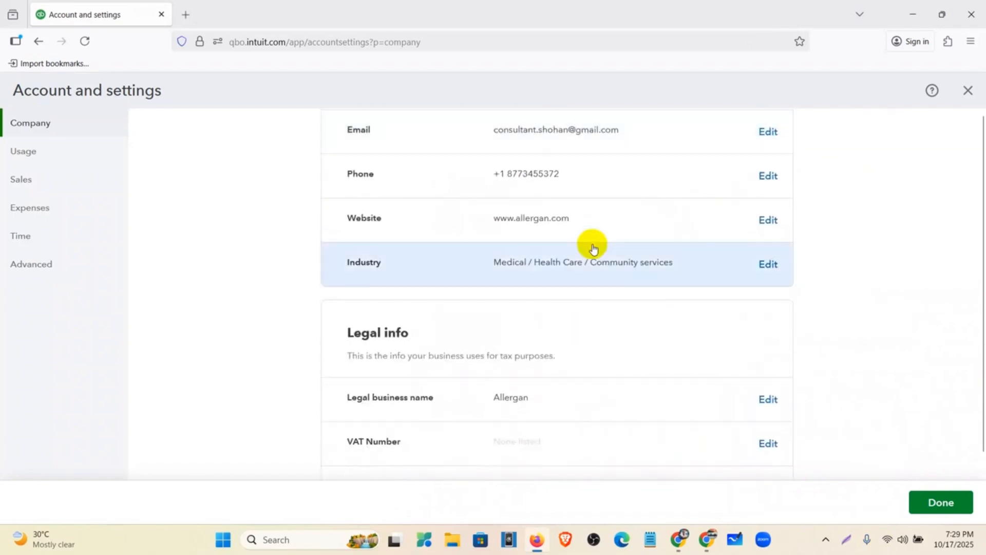
{"action": "left_click", "coordinate": [55, 151]}
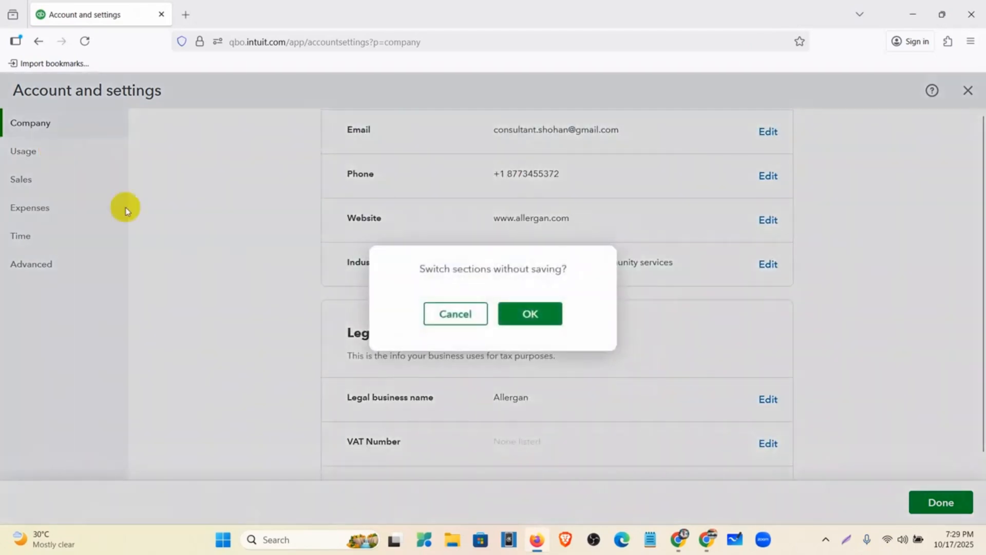
{"action": "left_click", "coordinate": [529, 315]}
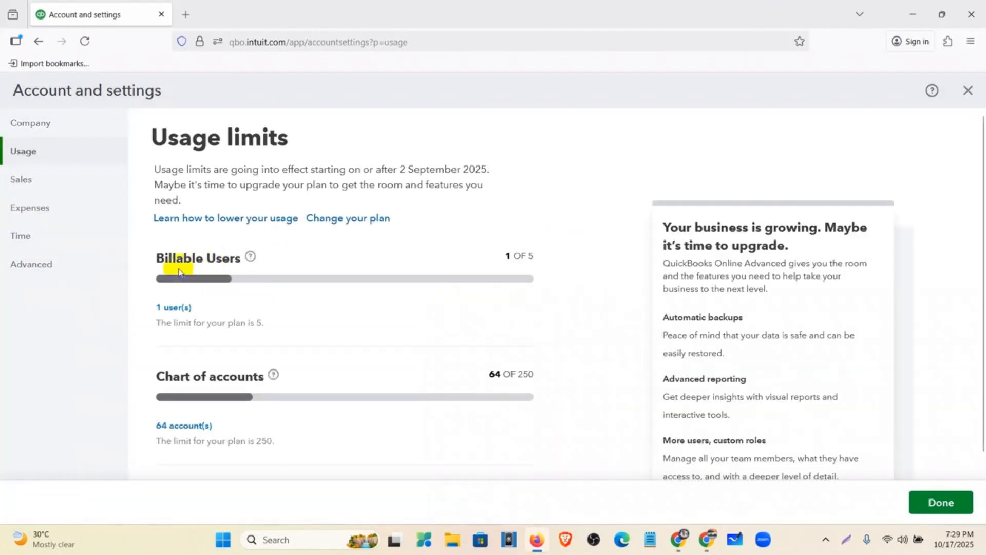
{"action": "scroll", "coordinate": [415, 225], "scroll_direction": "down", "scroll_amount": 2}
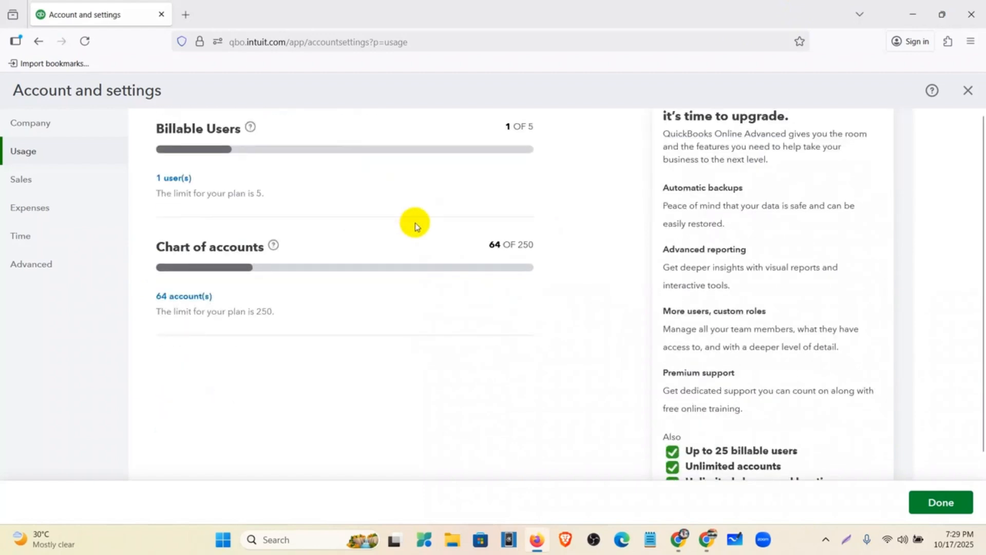
{"action": "scroll", "coordinate": [544, 145], "scroll_direction": "up", "scroll_amount": 1}
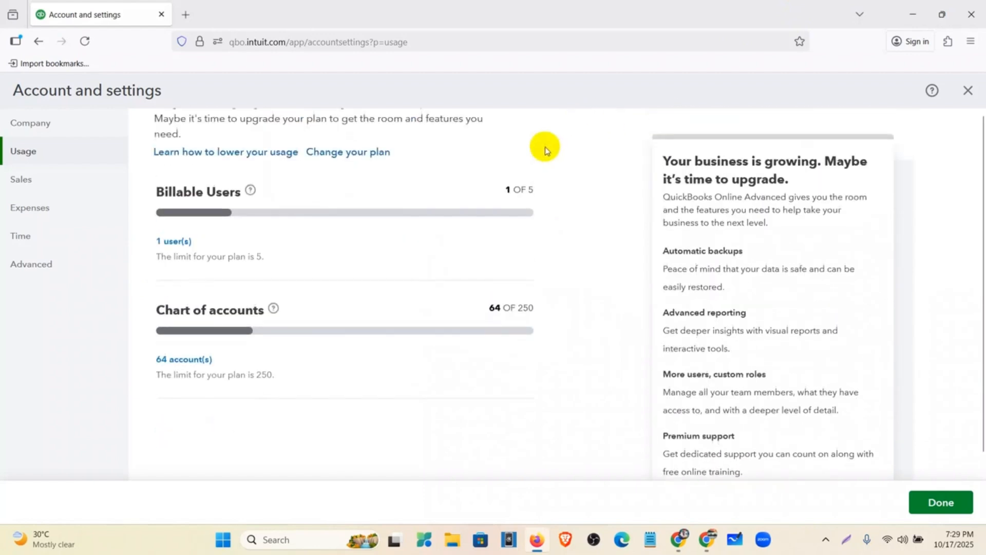
{"action": "triple_click", "coordinate": [534, 193]}
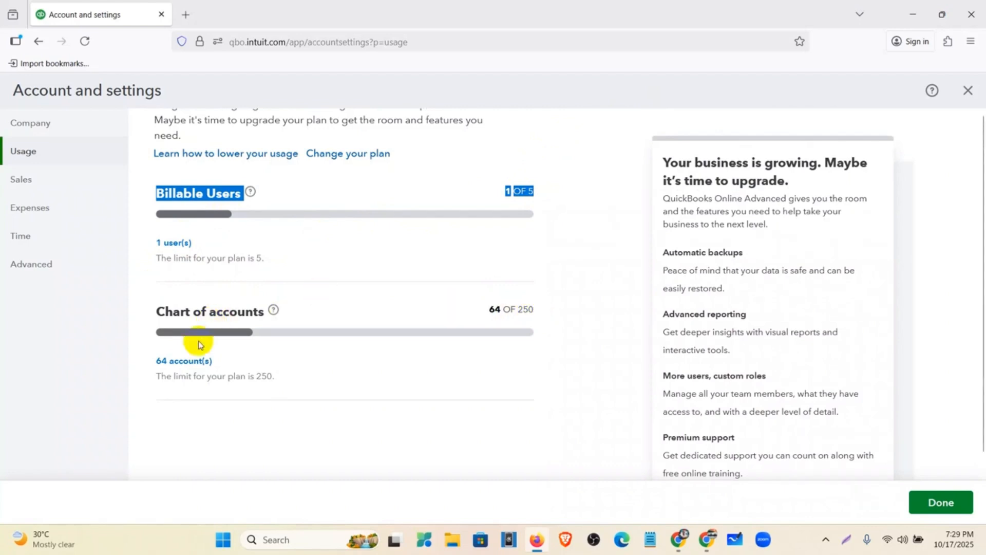
{"action": "left_click", "coordinate": [259, 253]}
Step: Edit Sales form content in Sales settings, keeping invoice terms Net 30 and delivery method None
{"action": "left_click", "coordinate": [56, 185]}
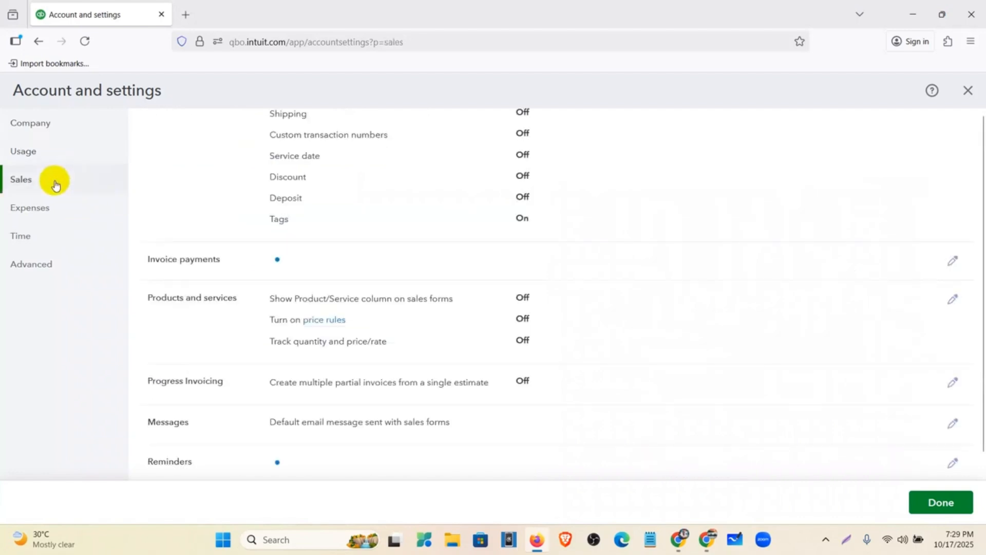
{"action": "scroll", "coordinate": [629, 236], "scroll_direction": "up", "scroll_amount": 1}
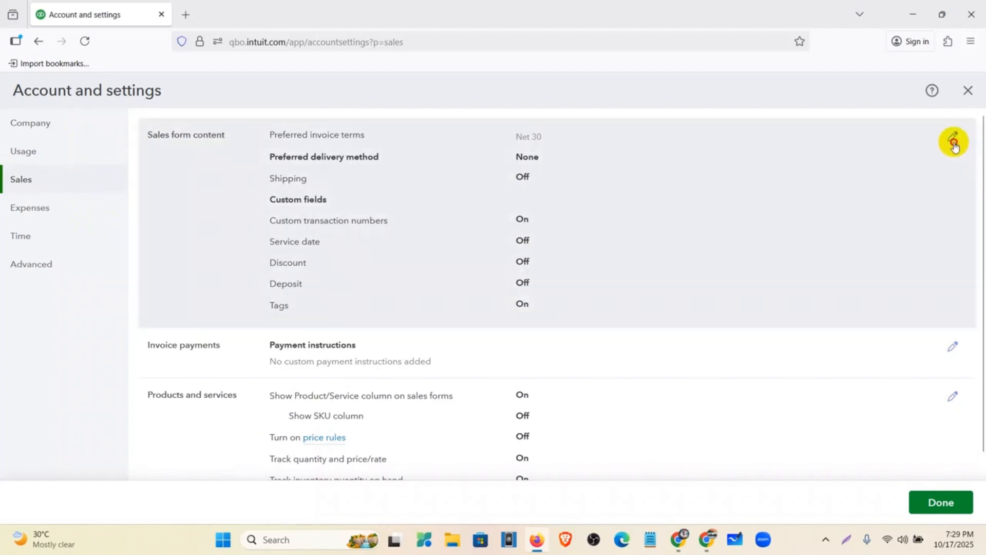
{"action": "left_click", "coordinate": [954, 141]}
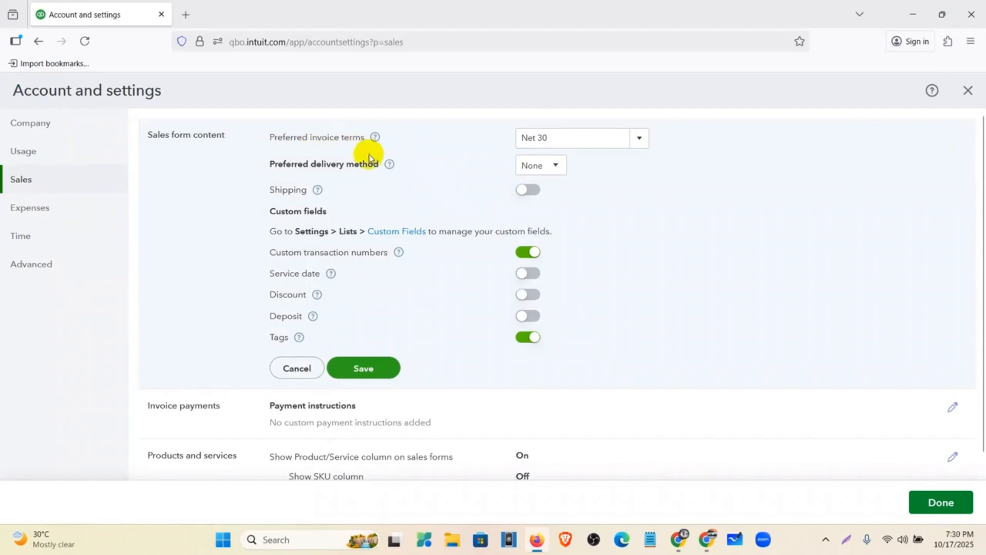
{"action": "left_click", "coordinate": [638, 148]}
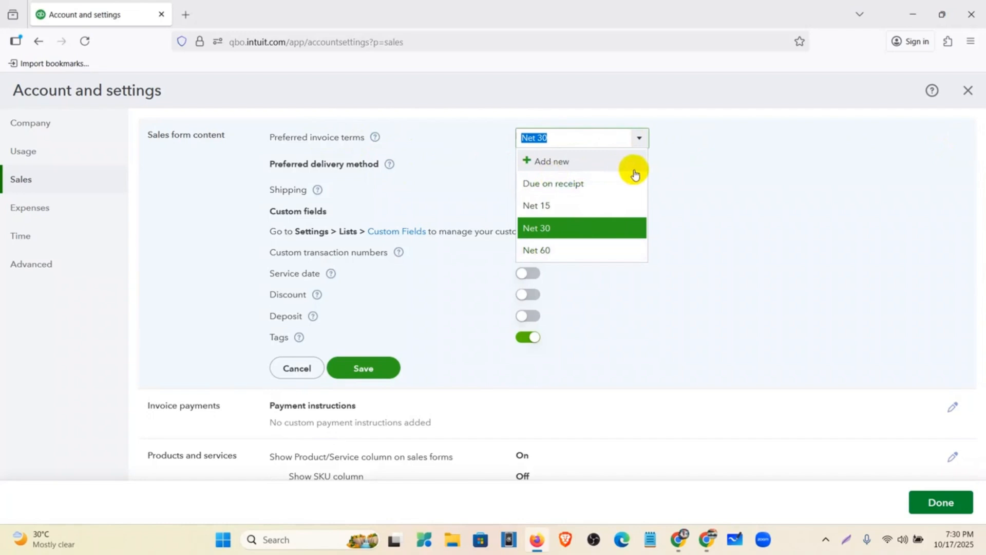
{"action": "left_click", "coordinate": [687, 171]}
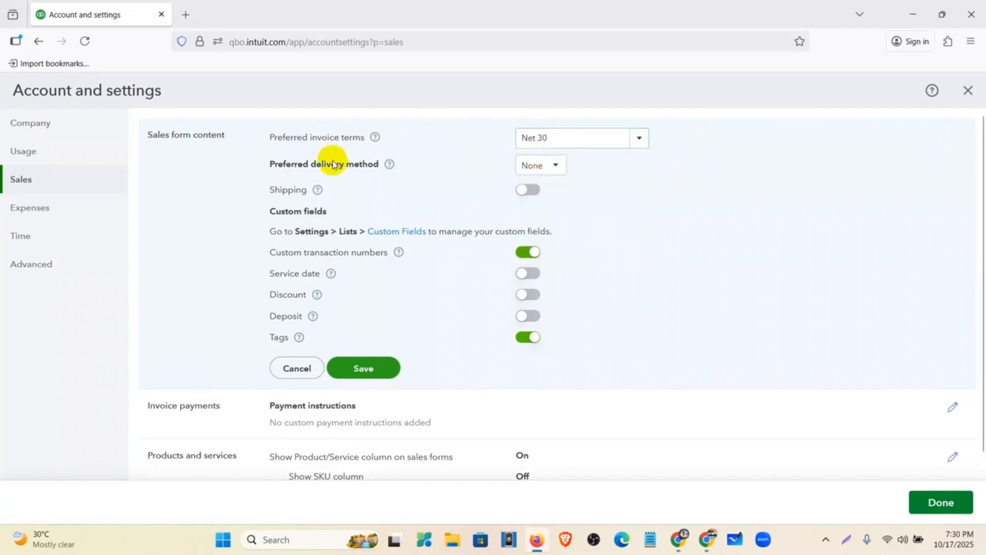
{"action": "left_click", "coordinate": [544, 167]}
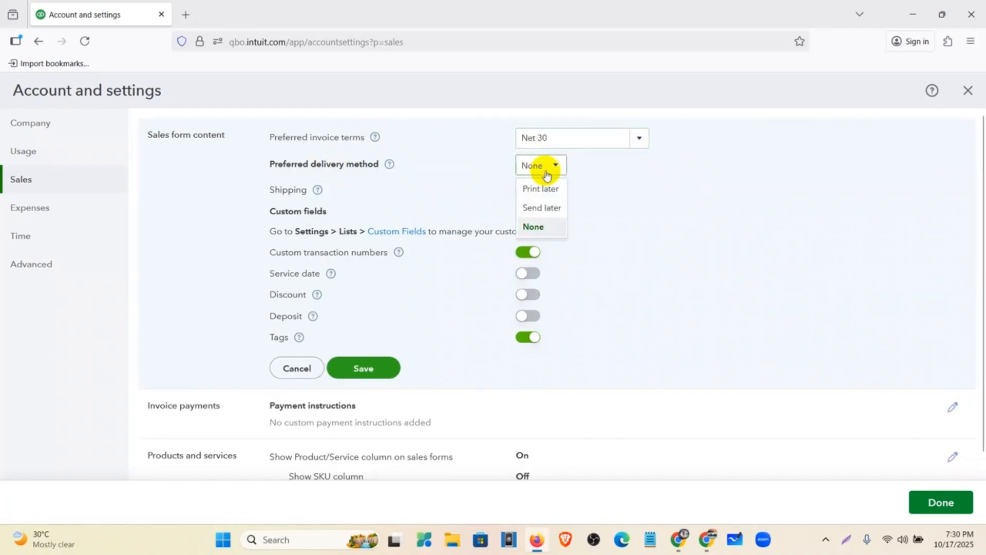
{"action": "left_click", "coordinate": [601, 193]}
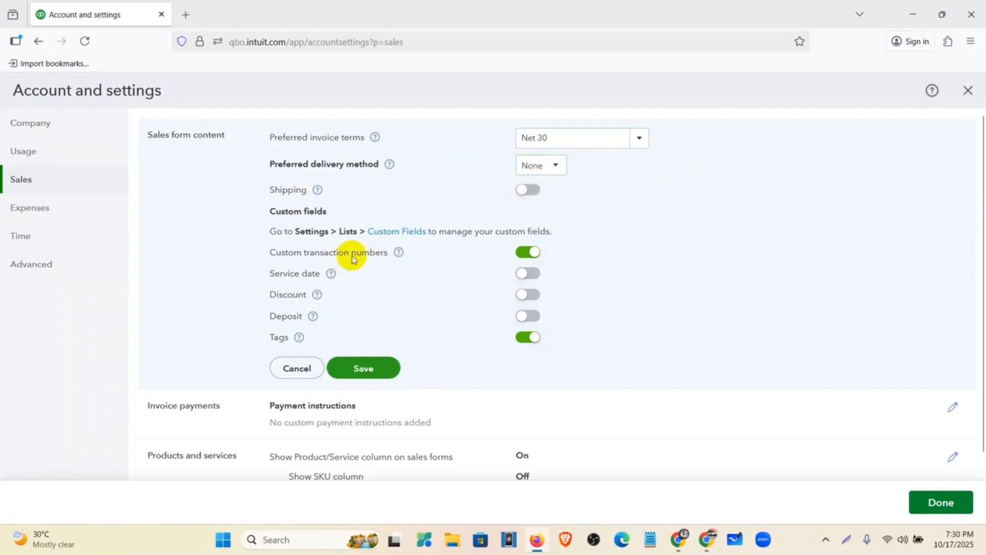
Step: Switch on Service date, Discount and Deposit, and save the sales form content
{"action": "left_click", "coordinate": [536, 275]}
{"action": "left_click", "coordinate": [535, 296]}
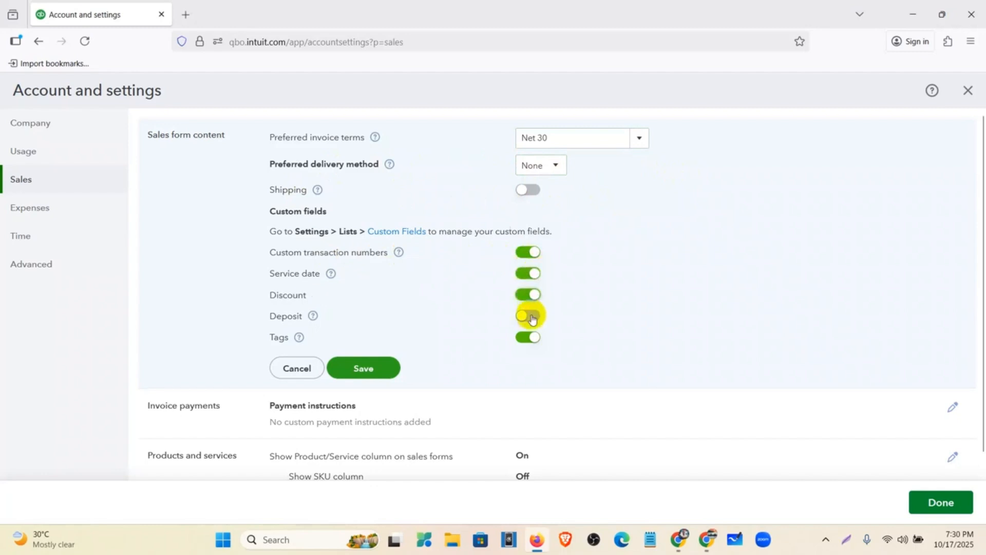
{"action": "left_click", "coordinate": [535, 316]}
{"action": "left_click", "coordinate": [377, 375]}
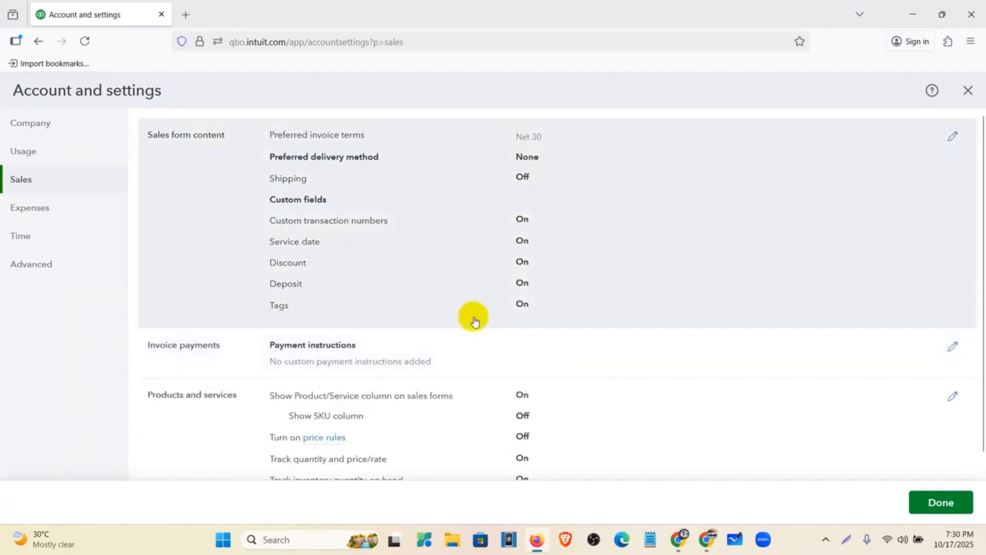
Step: Edit Products and services settings, switching on Show SKU column and price rules
{"action": "scroll", "coordinate": [466, 321], "scroll_direction": "down", "scroll_amount": 3}
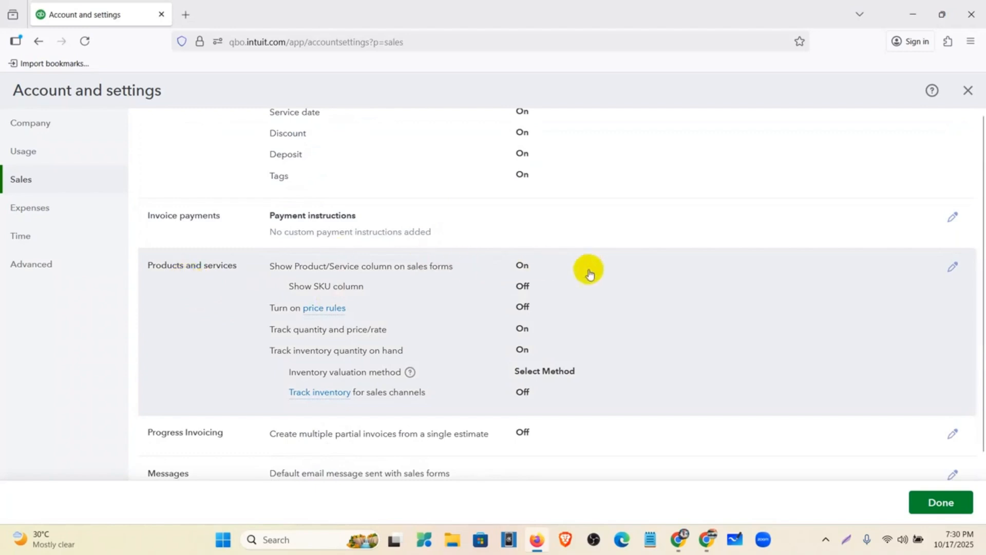
{"action": "left_click", "coordinate": [607, 286]}
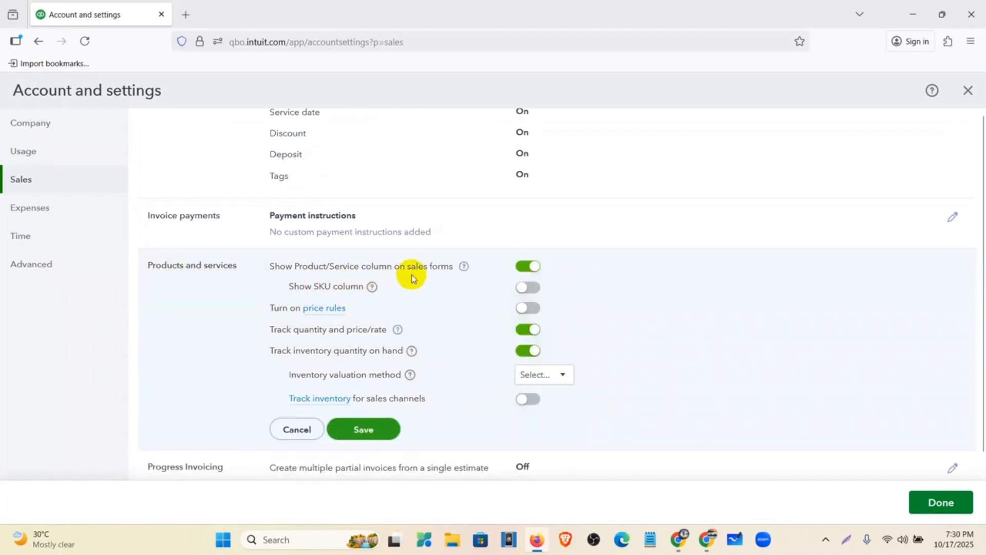
{"action": "left_click", "coordinate": [533, 268]}
{"action": "left_click", "coordinate": [529, 287]}
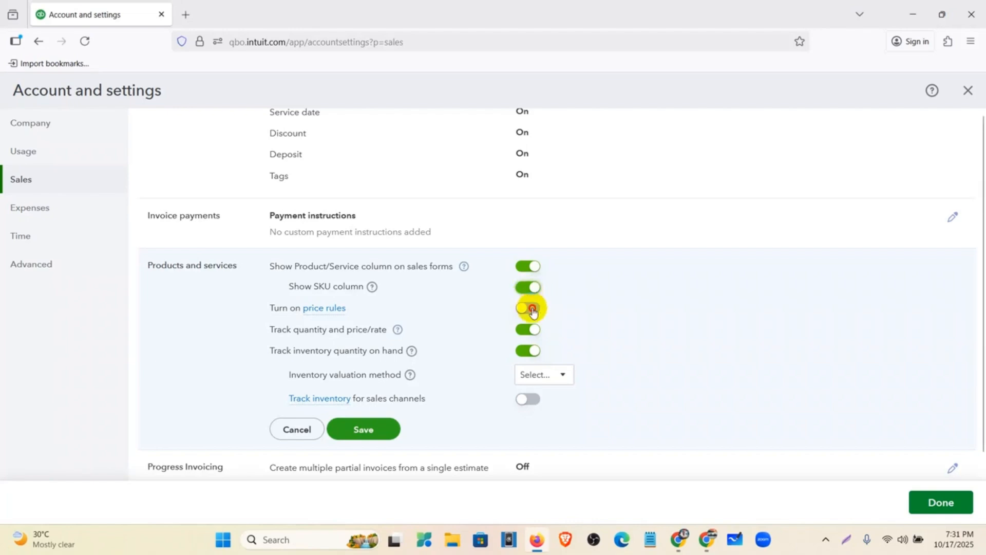
{"action": "left_click", "coordinate": [529, 308]}
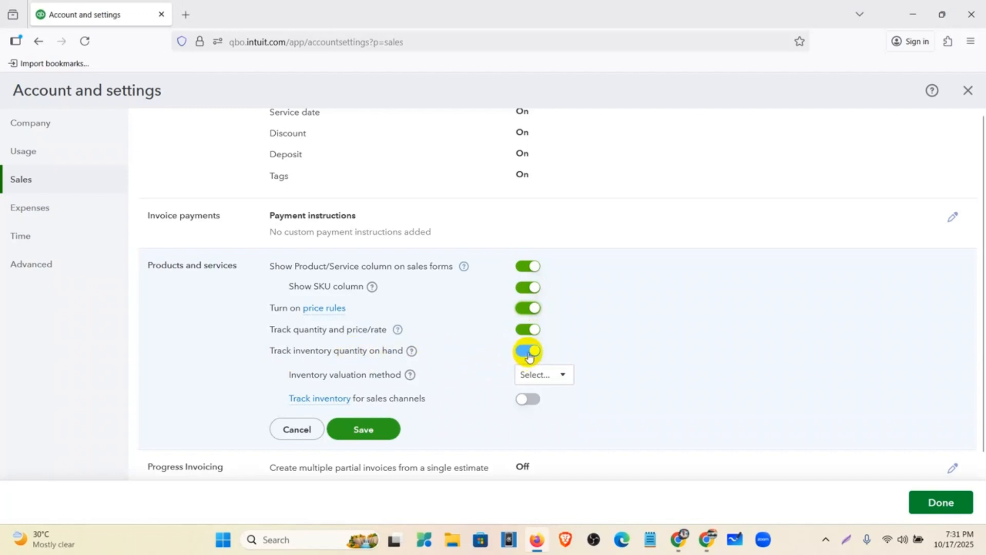
{"action": "scroll", "coordinate": [445, 348], "scroll_direction": "down", "scroll_amount": 3}
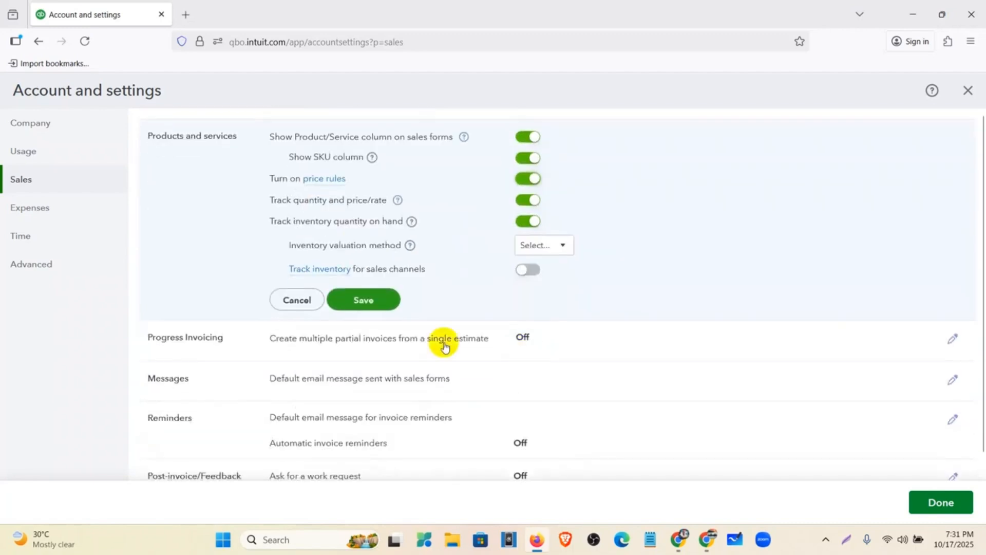
Step: Pick First In, First Out (FIFO) as the inventory valuation method and confirm the save
{"action": "left_click", "coordinate": [560, 247]}
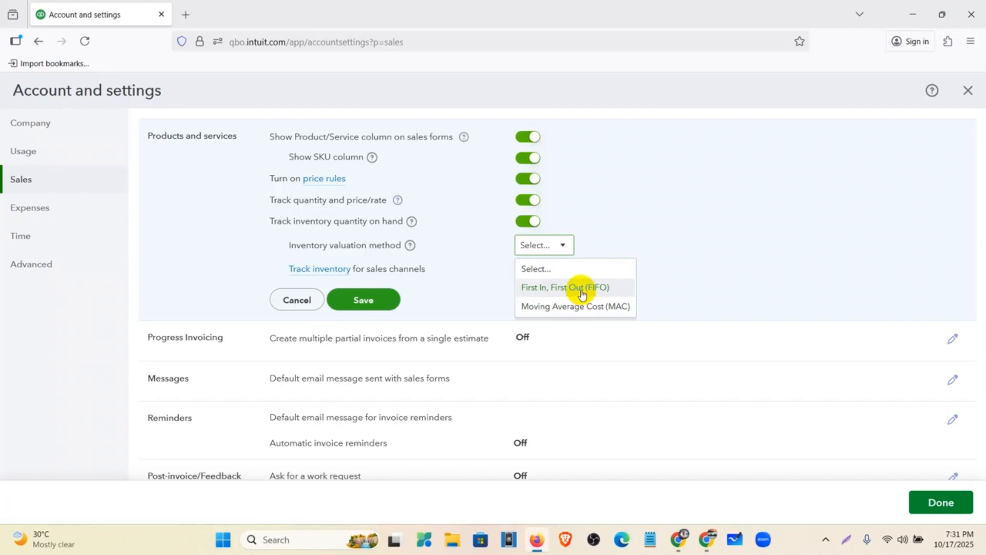
{"action": "left_click", "coordinate": [612, 286]}
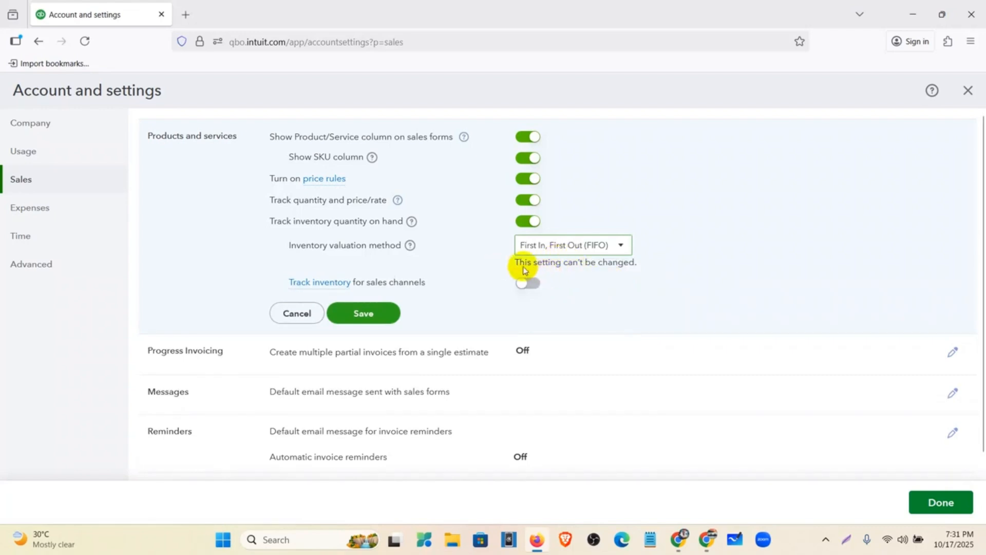
{"action": "left_click_drag", "start_coordinate": [516, 265], "coordinate": [645, 263]}
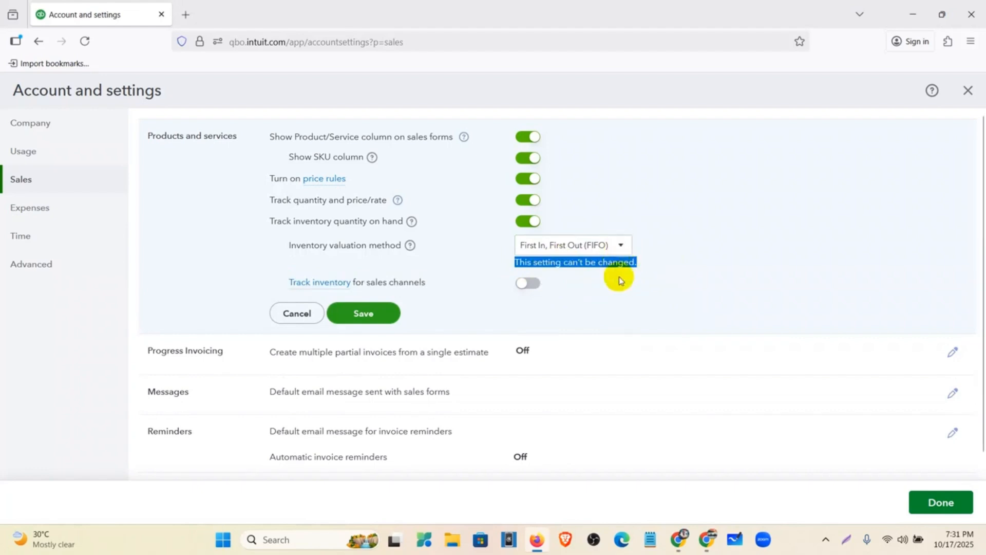
{"action": "left_click", "coordinate": [673, 273]}
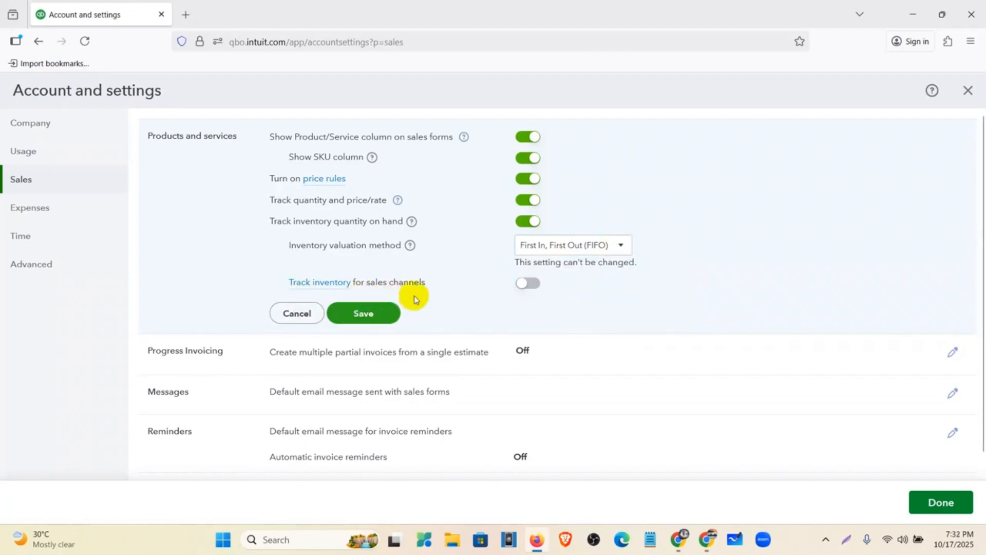
{"action": "left_click_drag", "start_coordinate": [426, 291], "coordinate": [366, 284]}
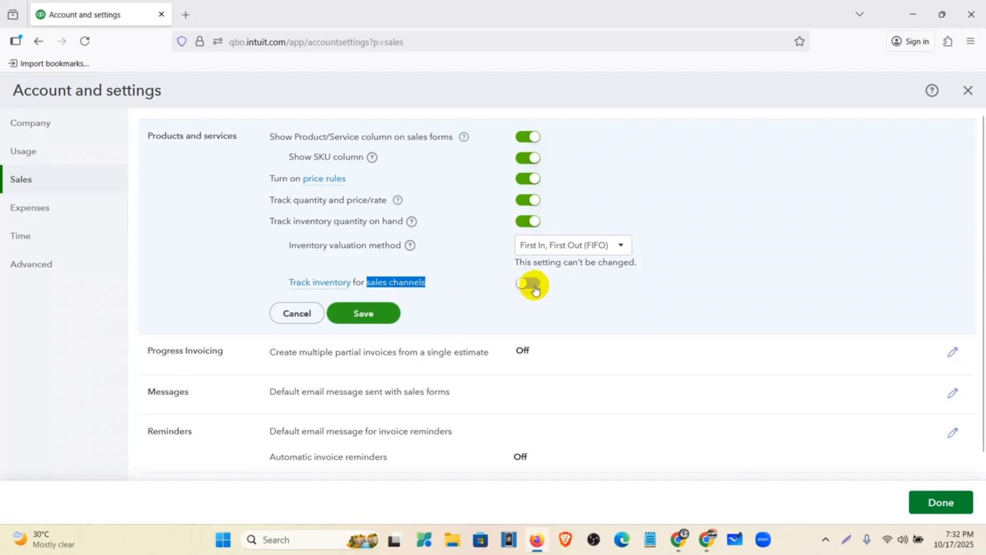
{"action": "left_click", "coordinate": [510, 315]}
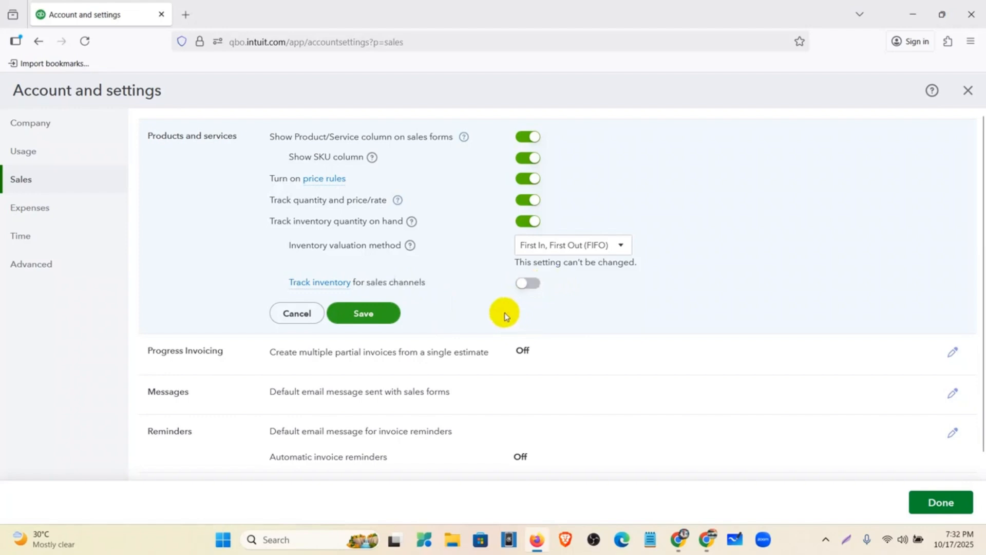
{"action": "left_click", "coordinate": [370, 315]}
{"action": "left_click", "coordinate": [380, 319]}
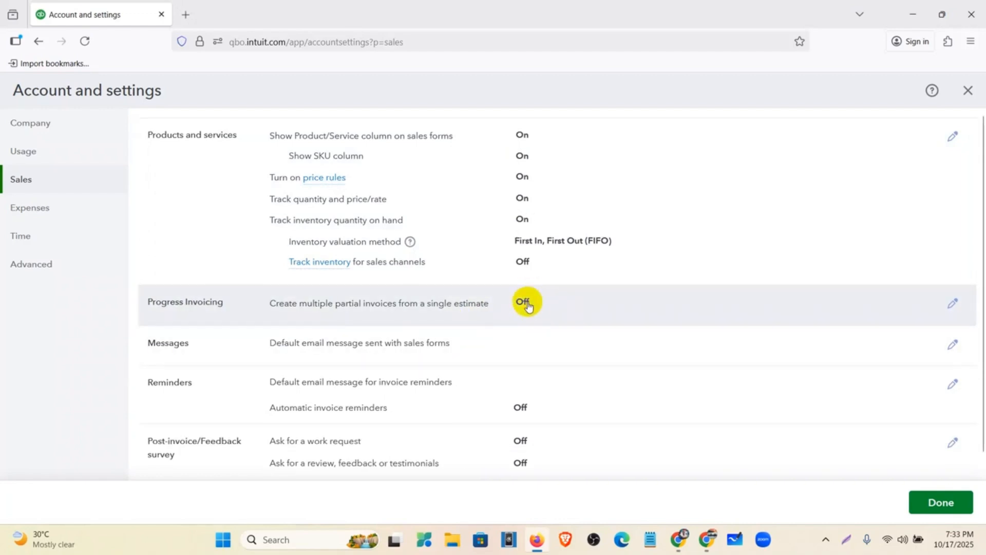
Step: Enable invoice reminders, turn on Reminder 1 with its timing, and remove the blank line from its message
{"action": "scroll", "coordinate": [527, 304], "scroll_direction": "down", "scroll_amount": 2}
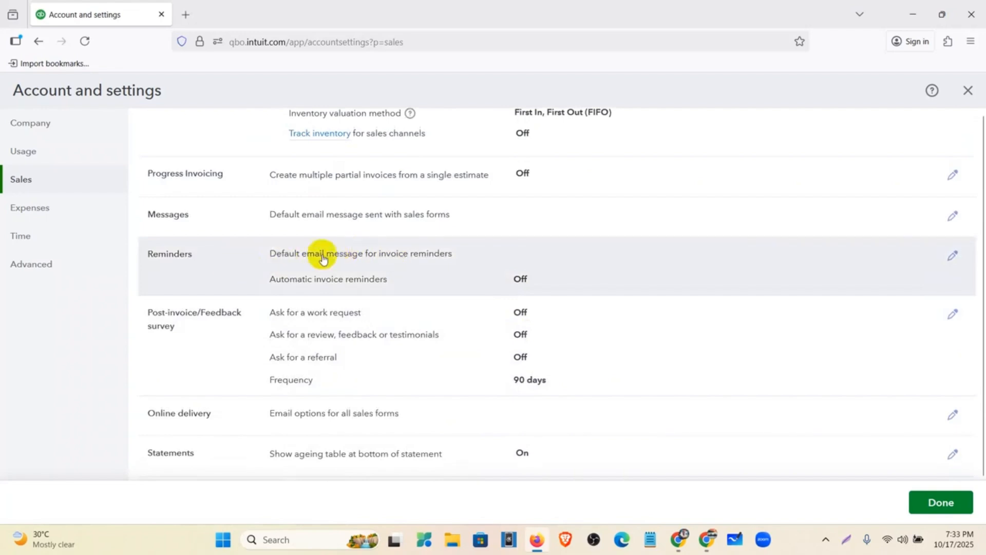
{"action": "left_click", "coordinate": [537, 258]}
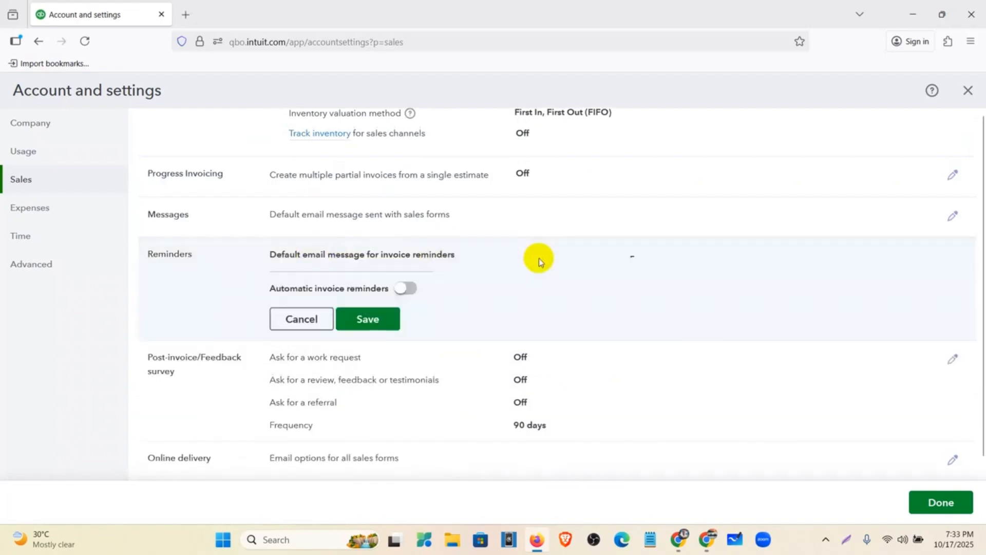
{"action": "left_click", "coordinate": [410, 291]}
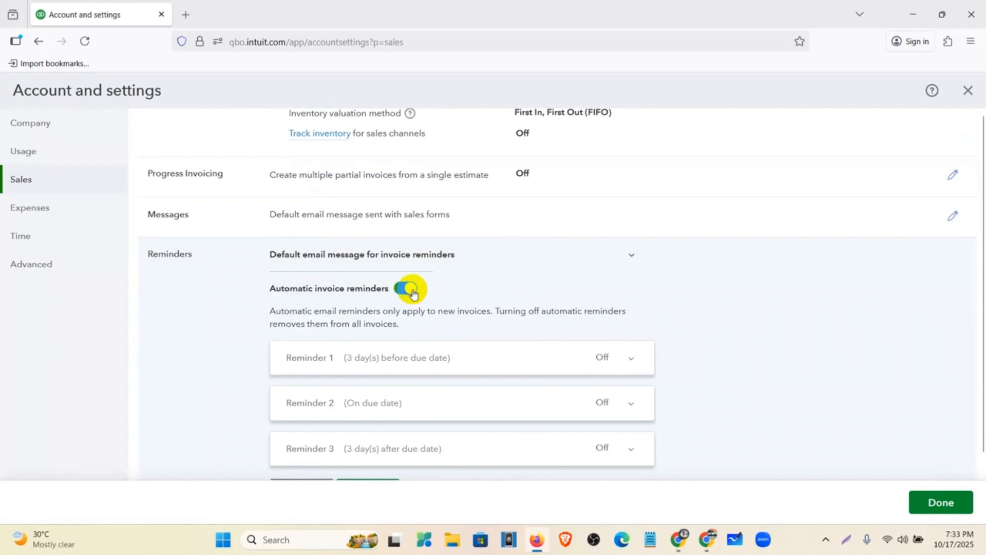
{"action": "scroll", "coordinate": [414, 287], "scroll_direction": "down", "scroll_amount": 1}
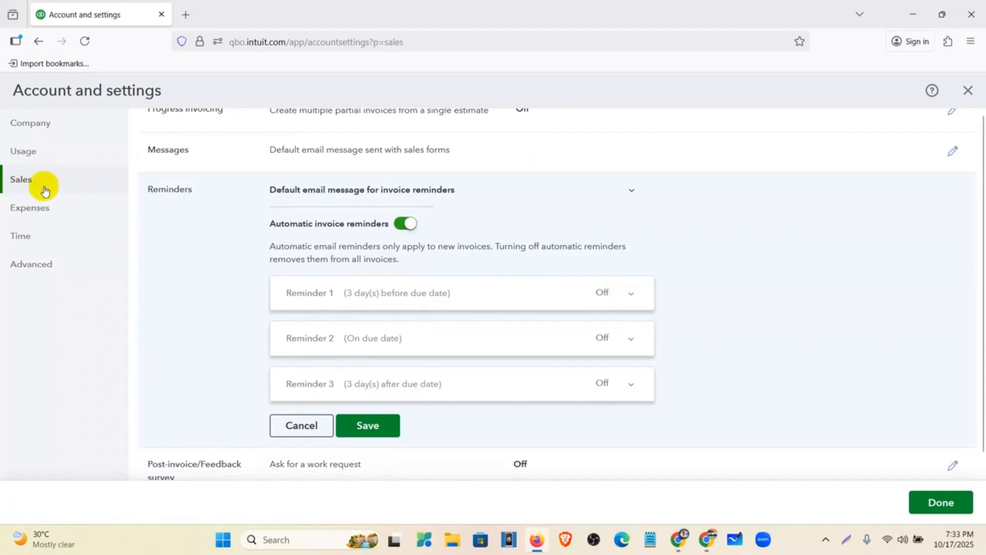
{"action": "left_click", "coordinate": [632, 296]}
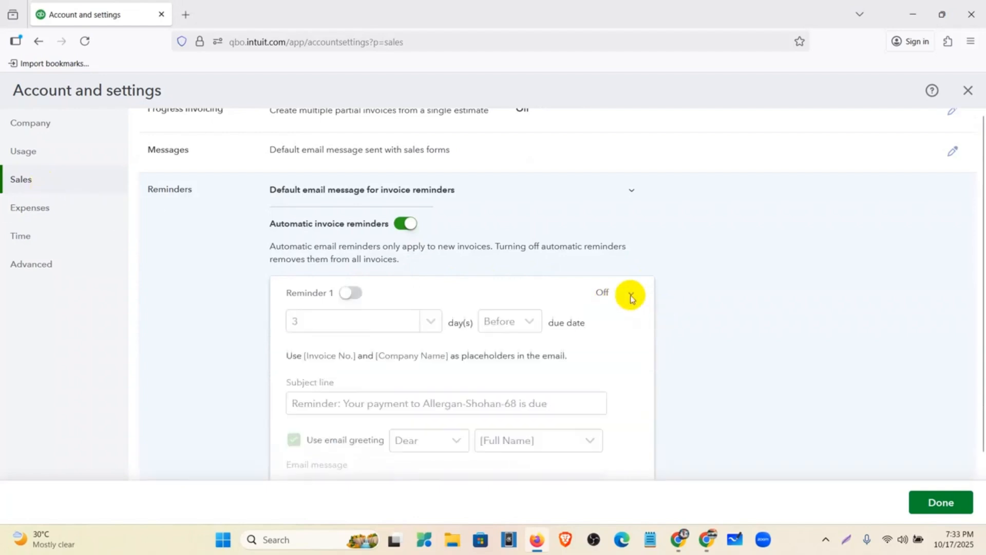
{"action": "left_click", "coordinate": [355, 294]}
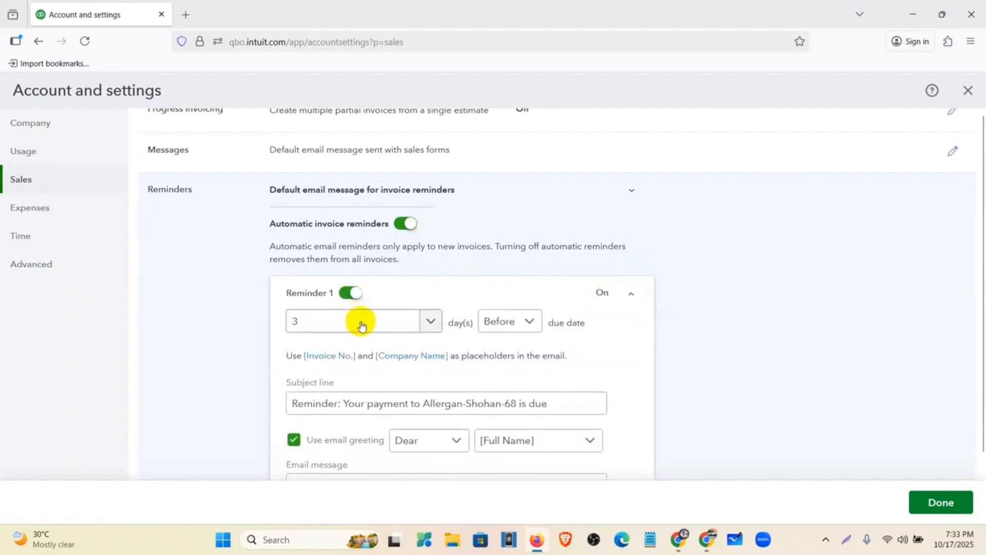
{"action": "left_click", "coordinate": [314, 328]}
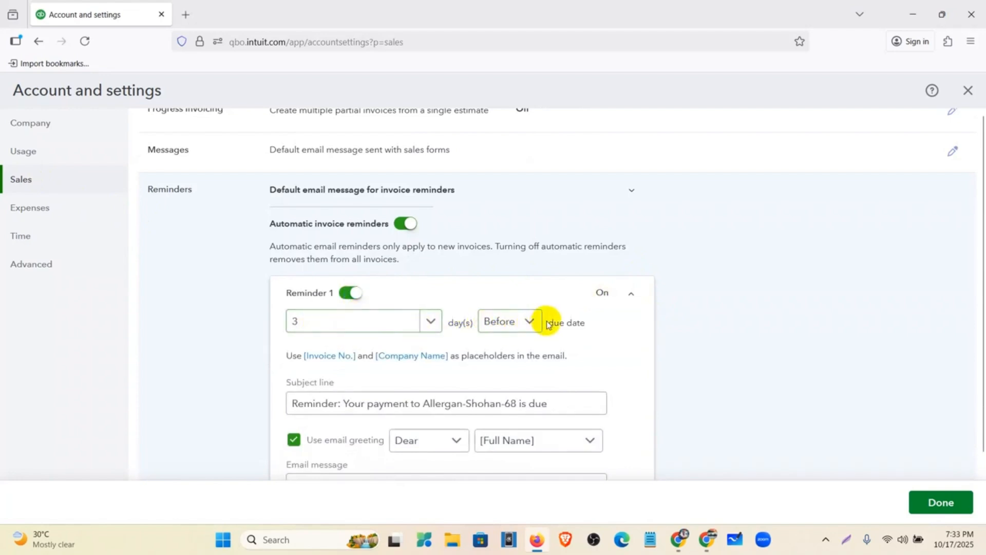
{"action": "scroll", "coordinate": [437, 325], "scroll_direction": "down", "scroll_amount": 3}
{"action": "scroll", "coordinate": [408, 404], "scroll_direction": "down", "scroll_amount": 1}
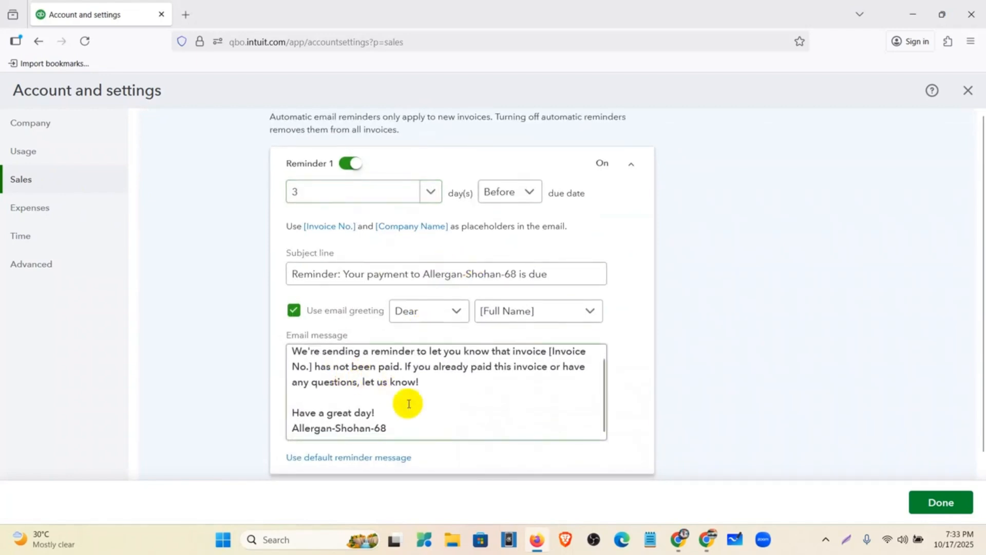
{"action": "left_click_drag", "start_coordinate": [403, 429], "coordinate": [264, 328]}
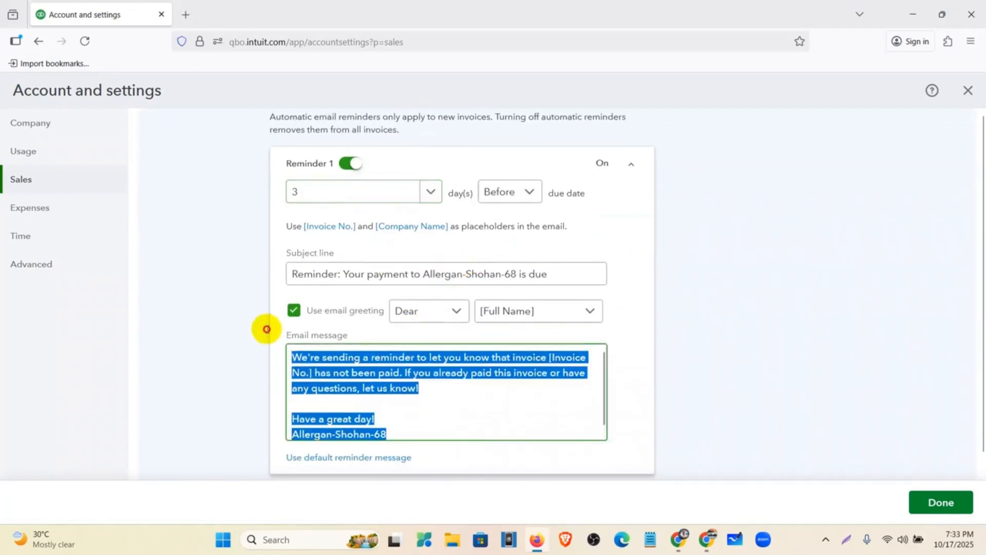
{"action": "left_click", "coordinate": [425, 404]}
{"action": "left_click_drag", "start_coordinate": [418, 433], "coordinate": [282, 359]}
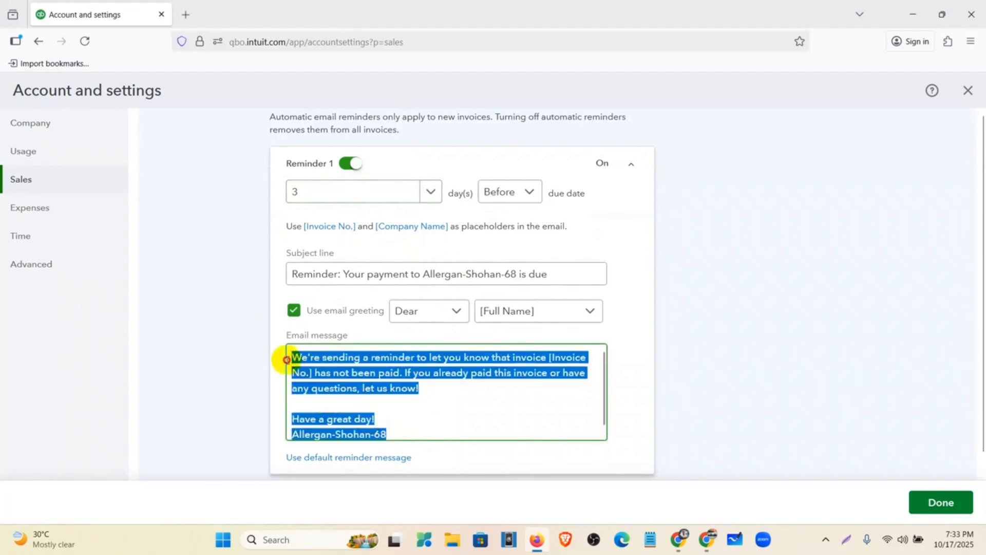
{"action": "left_click", "coordinate": [309, 405]}
{"action": "key", "text": "BackSpace"}
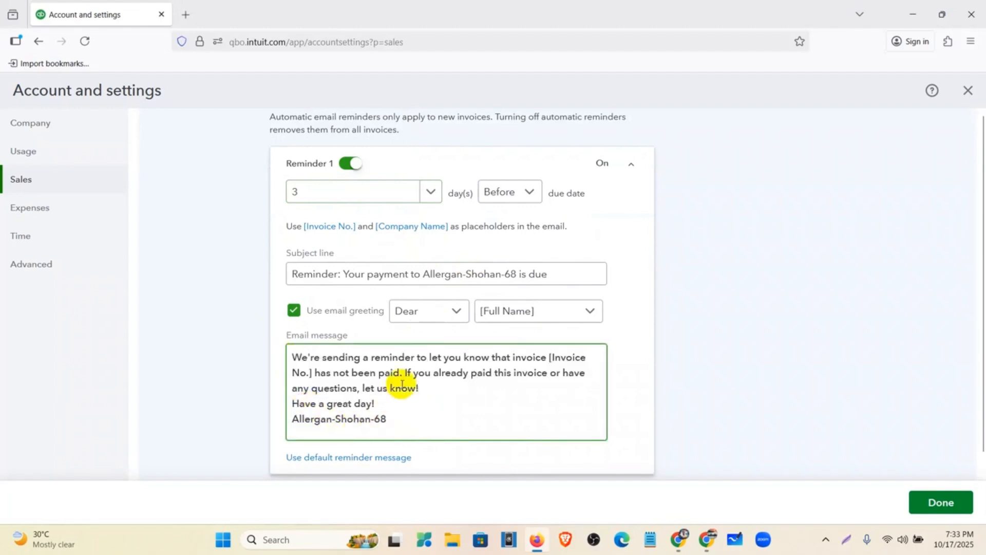
Step: Turn on Reminder 2 on the due date and turn on Reminder 3
{"action": "scroll", "coordinate": [444, 374], "scroll_direction": "down", "scroll_amount": 1}
{"action": "scroll", "coordinate": [448, 374], "scroll_direction": "down", "scroll_amount": 2}
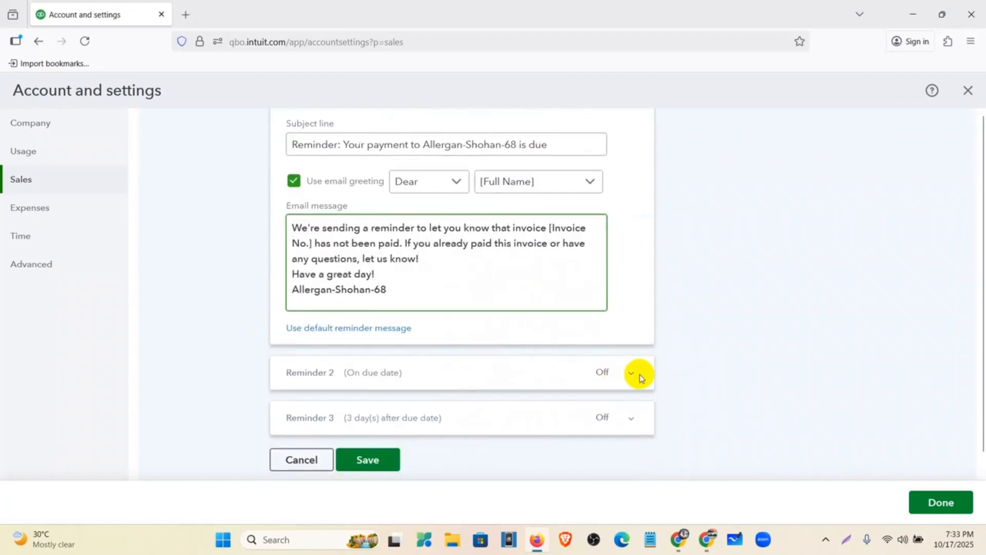
{"action": "left_click", "coordinate": [631, 374]}
{"action": "scroll", "coordinate": [391, 267], "scroll_direction": "up", "scroll_amount": 4}
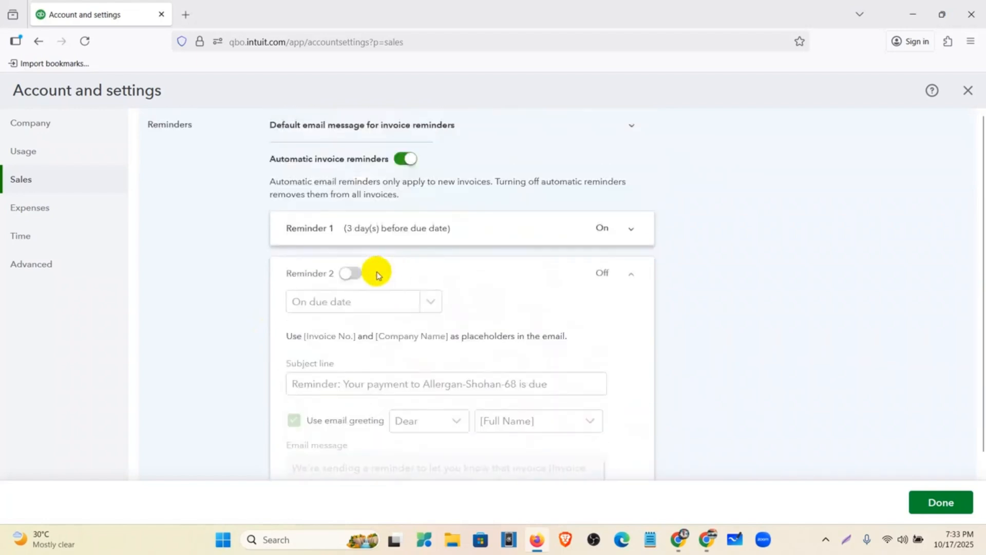
{"action": "left_click", "coordinate": [352, 274]}
{"action": "left_click", "coordinate": [425, 304]}
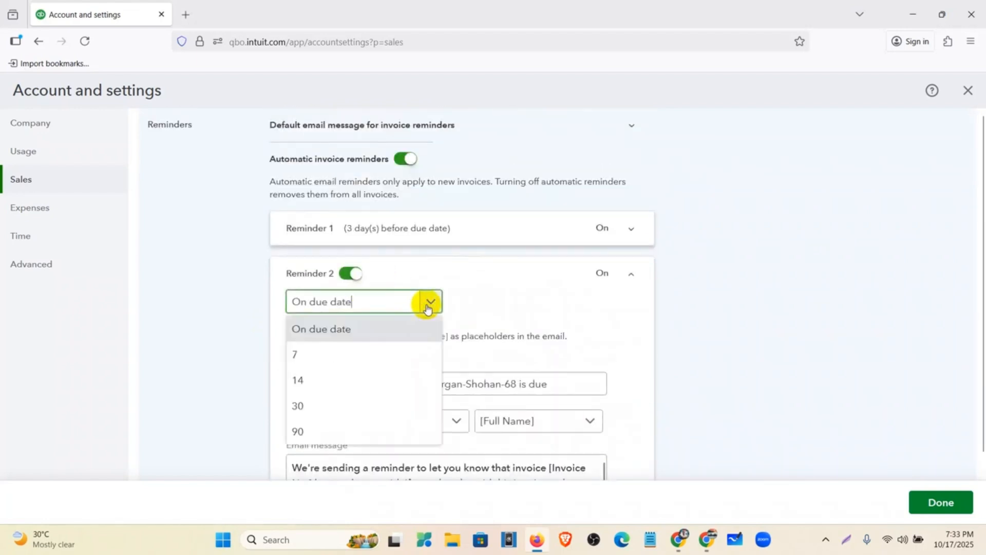
{"action": "left_click", "coordinate": [475, 307]}
{"action": "scroll", "coordinate": [396, 353], "scroll_direction": "down", "scroll_amount": 4}
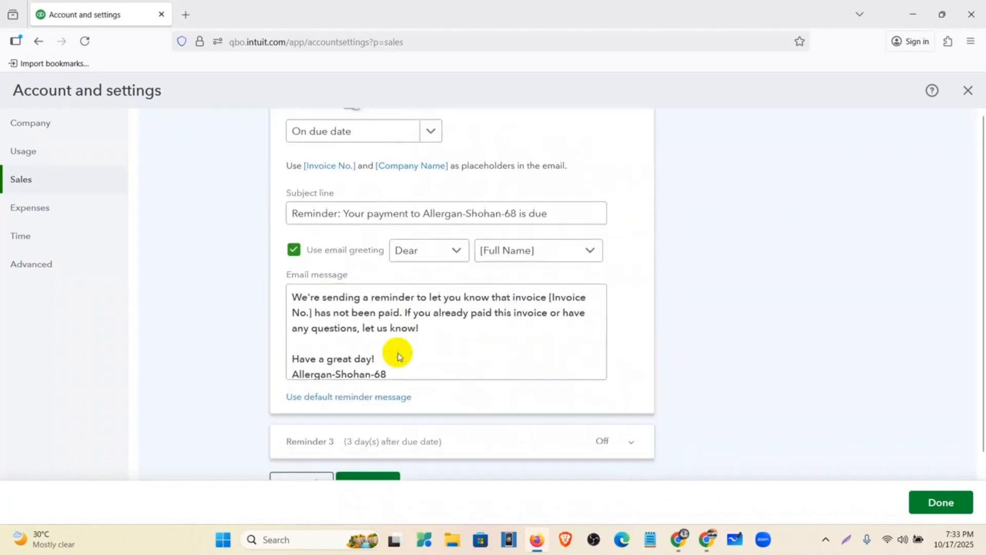
{"action": "left_click", "coordinate": [491, 425]}
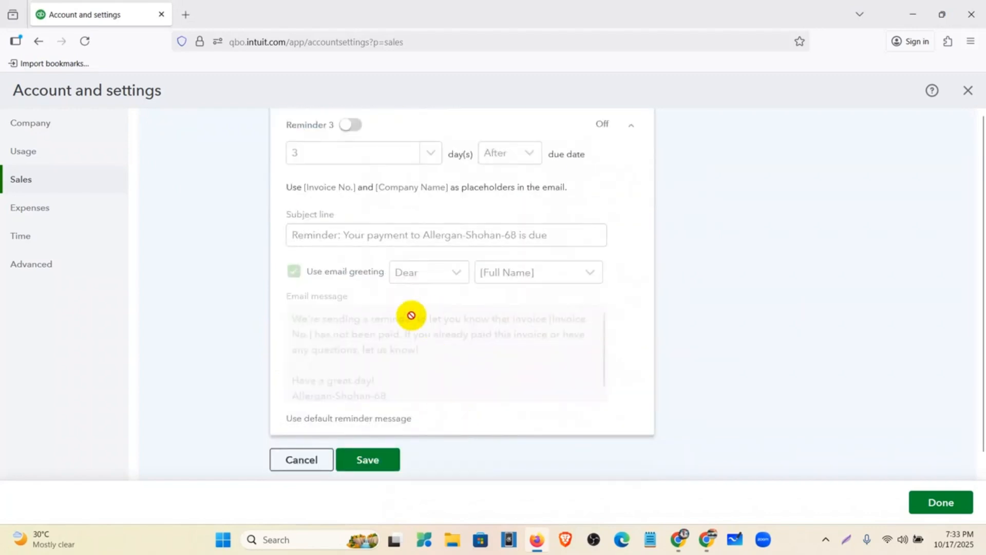
{"action": "scroll", "coordinate": [418, 337], "scroll_direction": "up", "scroll_amount": 4}
{"action": "left_click", "coordinate": [352, 319]}
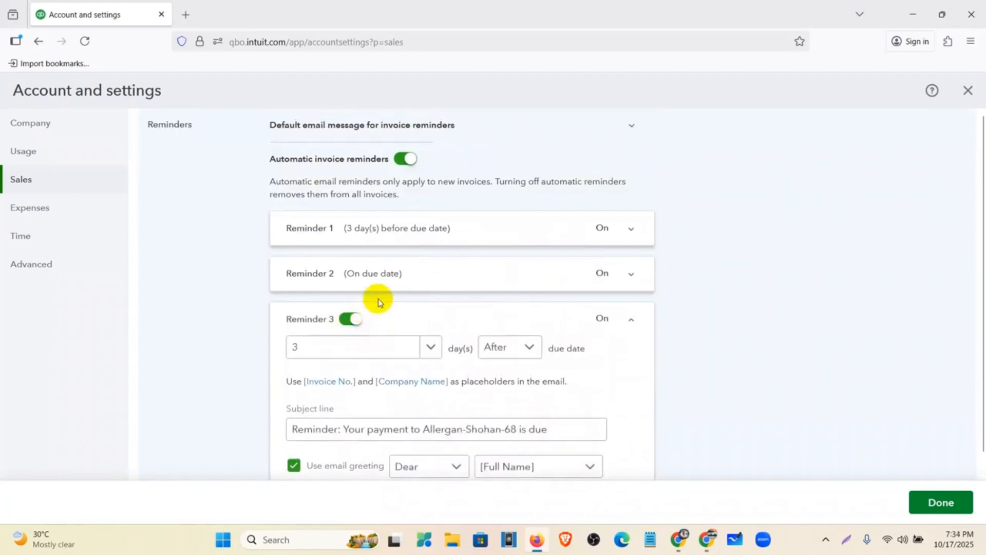
Step: Switch automatic invoice reminders off, save, and close Account and settings
{"action": "left_click", "coordinate": [404, 160]}
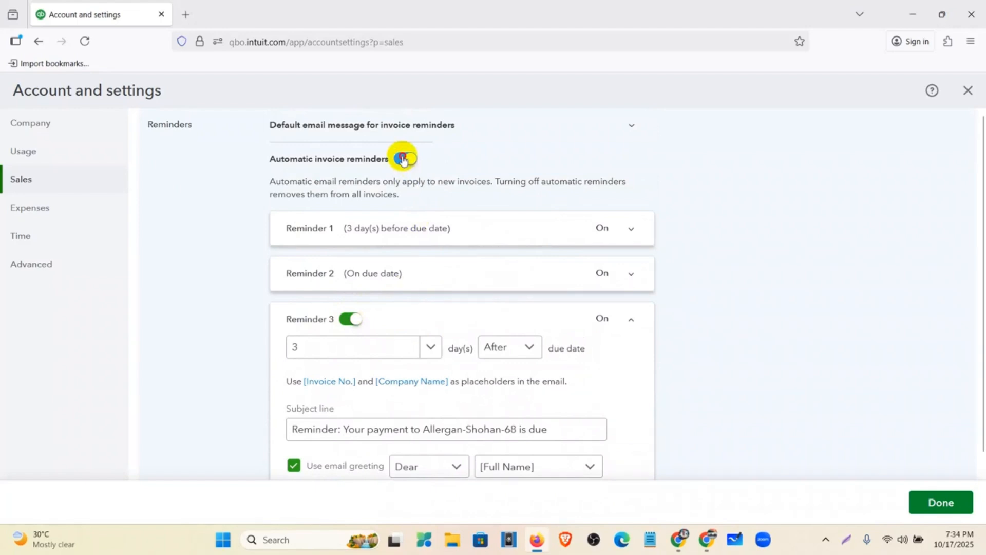
{"action": "left_click", "coordinate": [368, 238]}
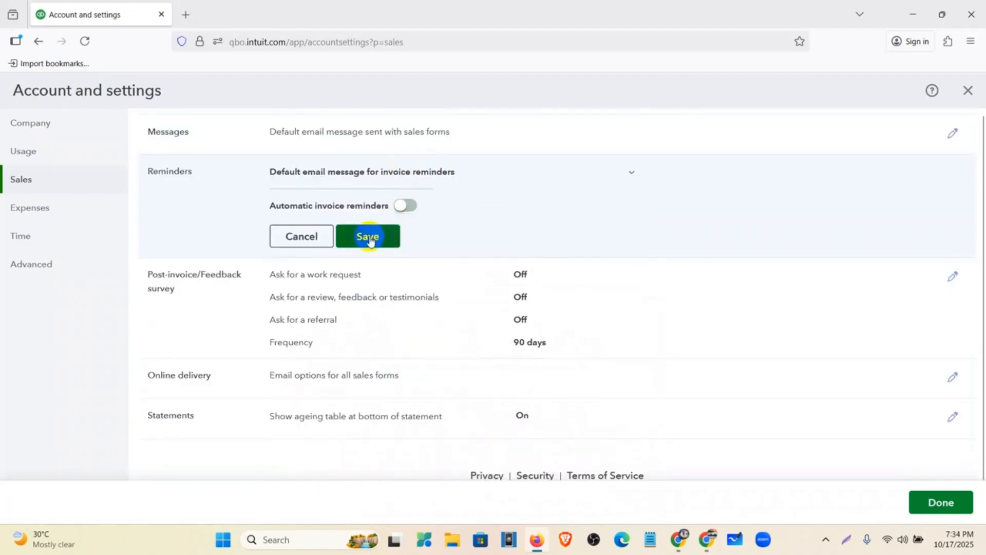
{"action": "left_click", "coordinate": [301, 244]}
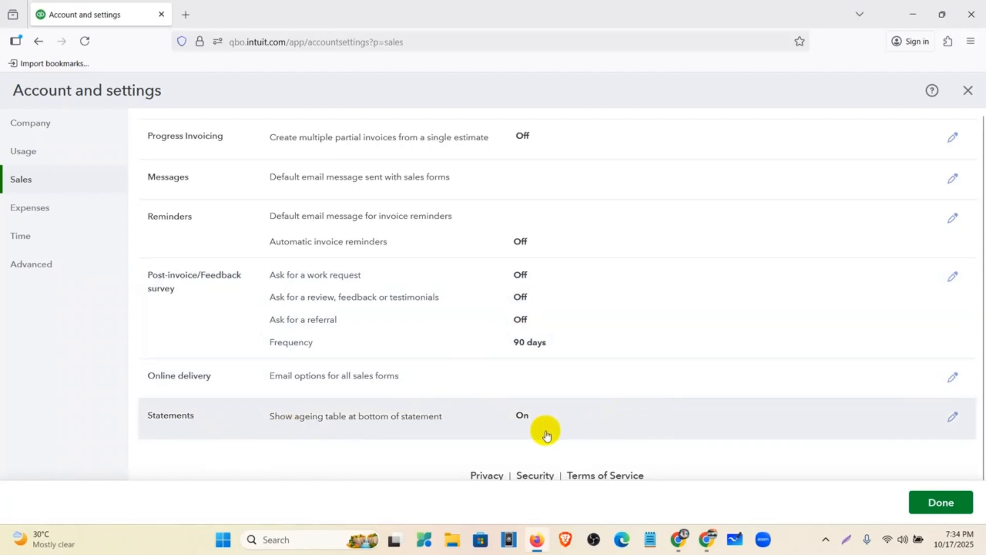
{"action": "scroll", "coordinate": [548, 435], "scroll_direction": "up", "scroll_amount": 1}
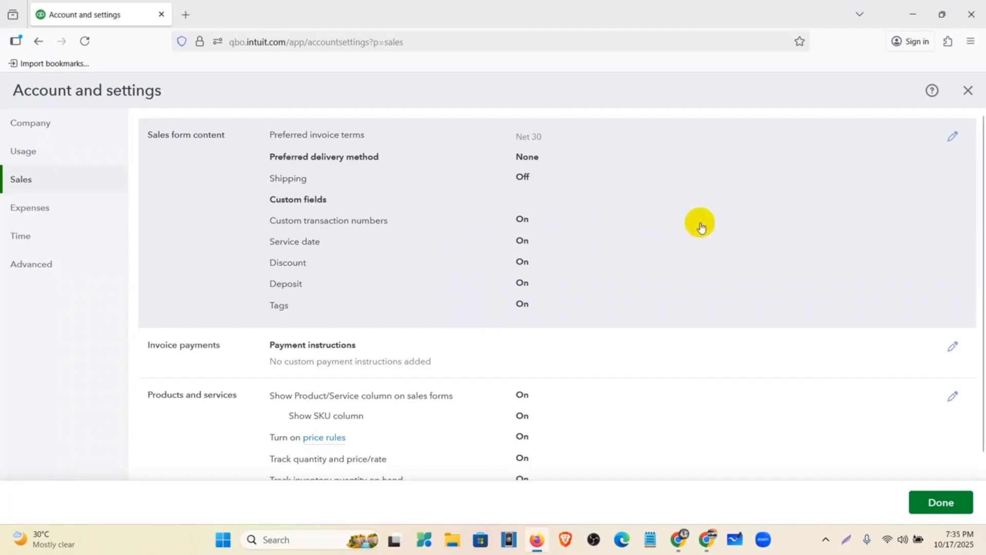
{"action": "scroll", "coordinate": [795, 315], "scroll_direction": "down", "scroll_amount": 5}
{"action": "left_click", "coordinate": [948, 503]}
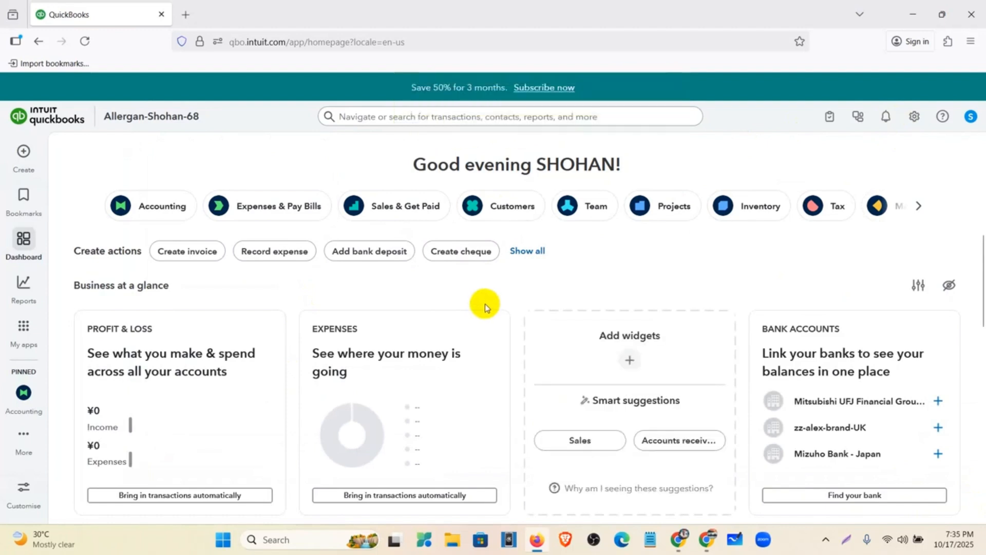
Step: Reload the dashboard and reopen Account and settings from the gear menu
{"action": "left_click", "coordinate": [85, 42]}
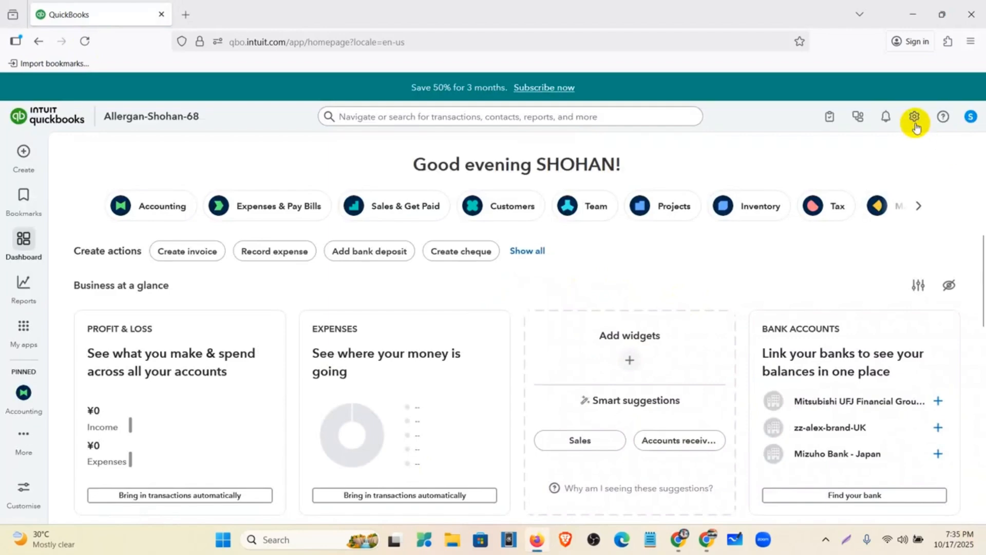
{"action": "left_click", "coordinate": [915, 122]}
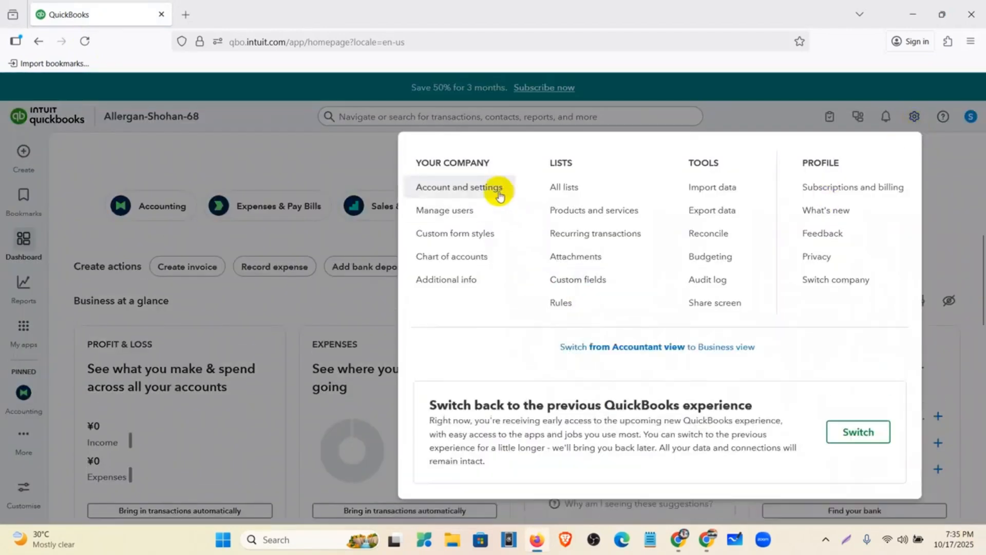
{"action": "left_click", "coordinate": [499, 193]}
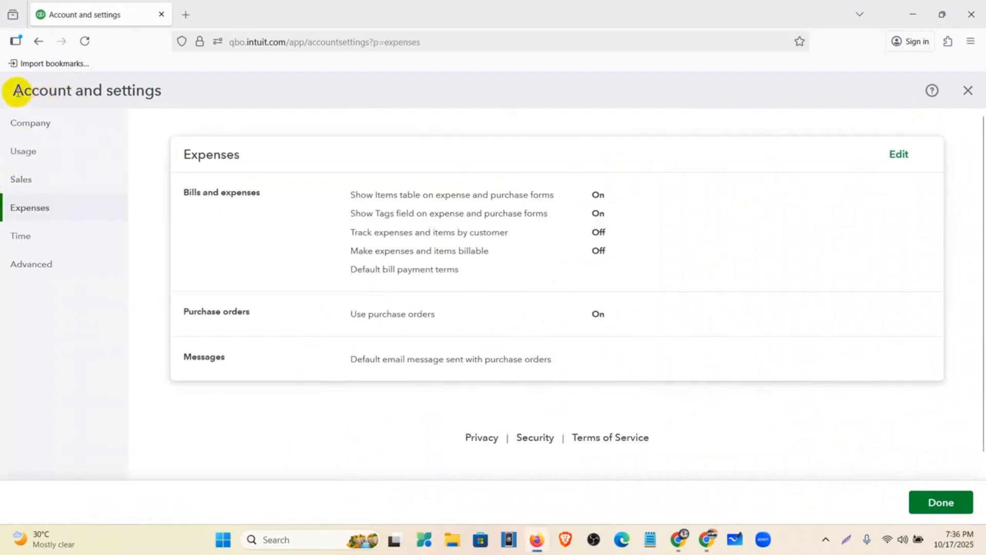
Step: Edit the Expenses settings and set default bill payment terms to Net 30
{"action": "left_click_drag", "start_coordinate": [13, 90], "coordinate": [182, 94]}
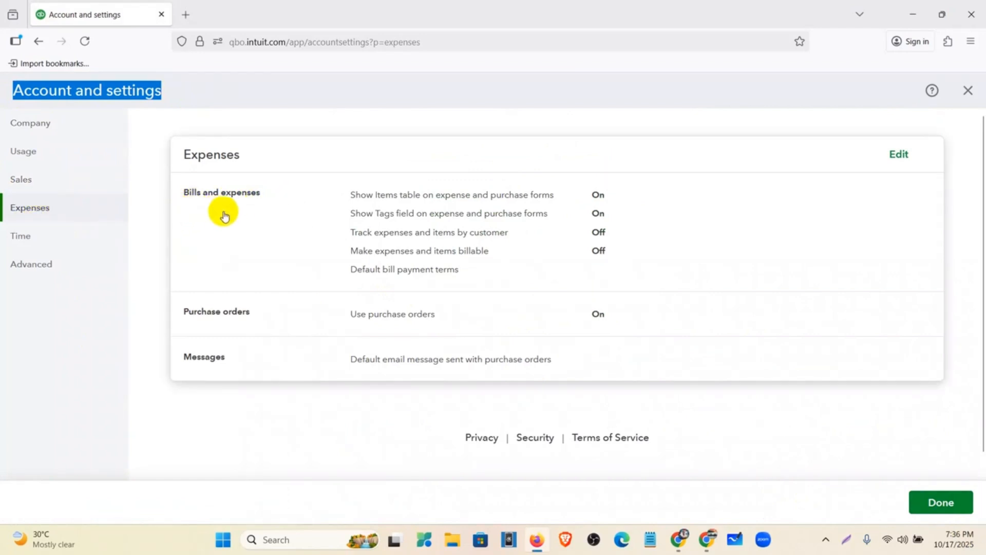
{"action": "left_click", "coordinate": [381, 224]}
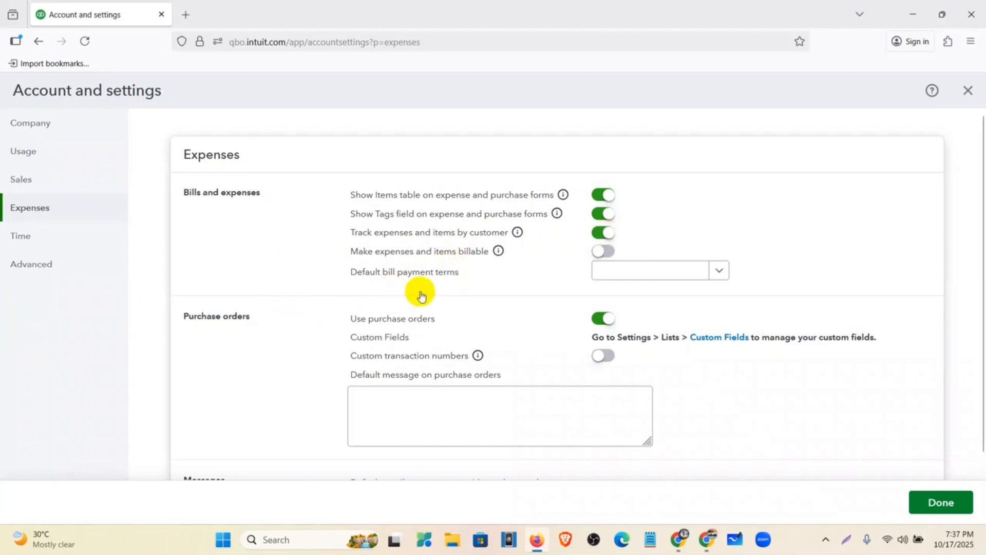
{"action": "left_click", "coordinate": [719, 271]}
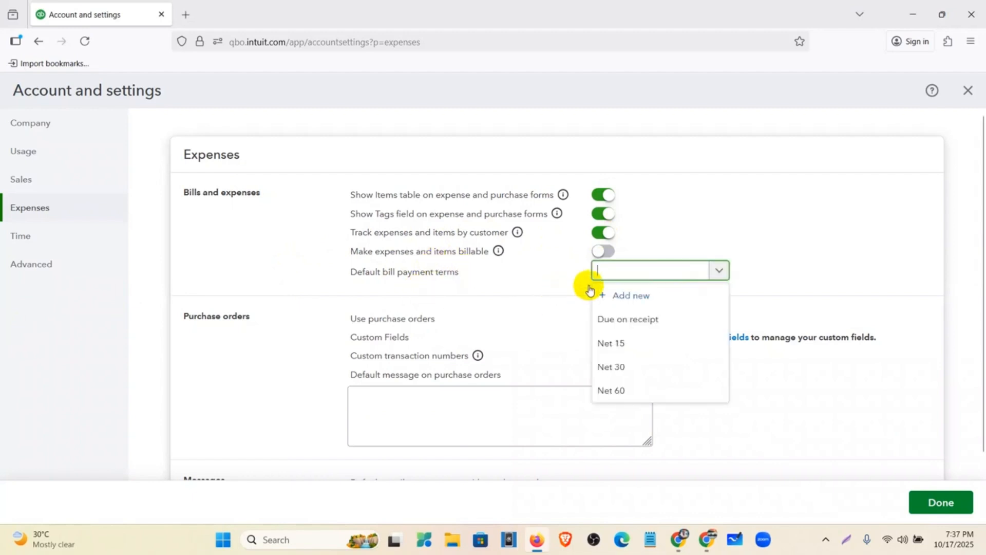
{"action": "left_click", "coordinate": [616, 370]}
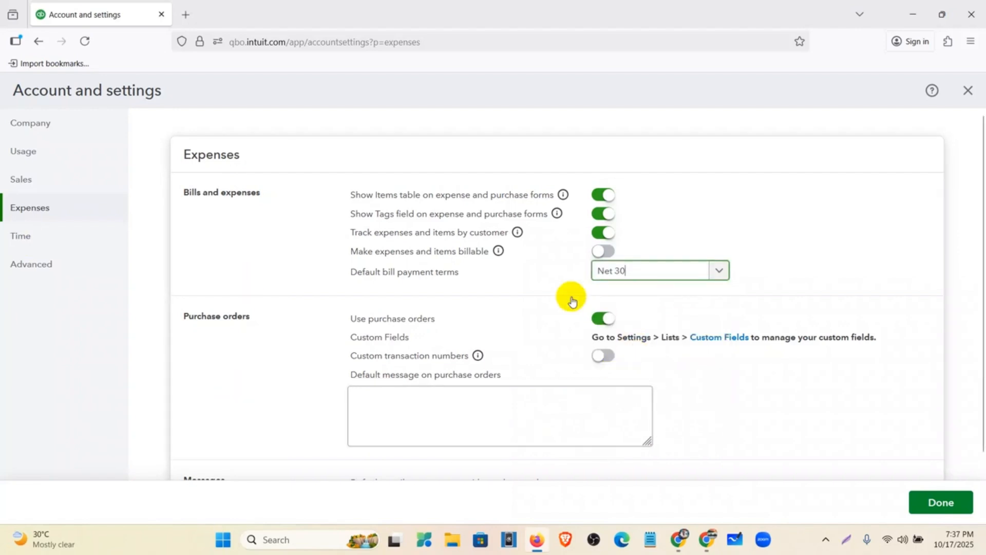
{"action": "scroll", "coordinate": [276, 323], "scroll_direction": "down", "scroll_amount": 3}
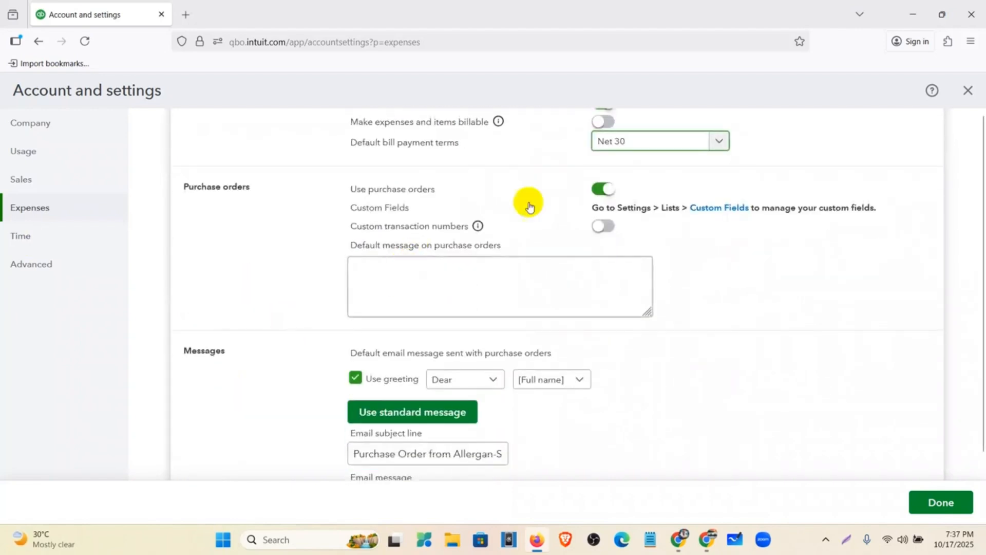
{"action": "scroll", "coordinate": [365, 279], "scroll_direction": "up", "scroll_amount": 1}
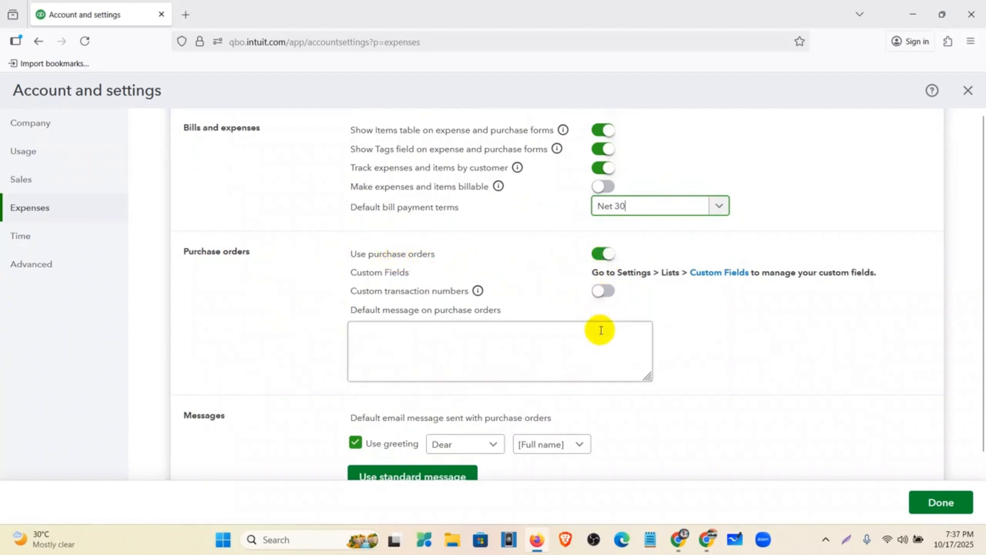
{"action": "scroll", "coordinate": [599, 328], "scroll_direction": "down", "scroll_amount": 4}
{"action": "scroll", "coordinate": [462, 277], "scroll_direction": "down", "scroll_amount": 4}
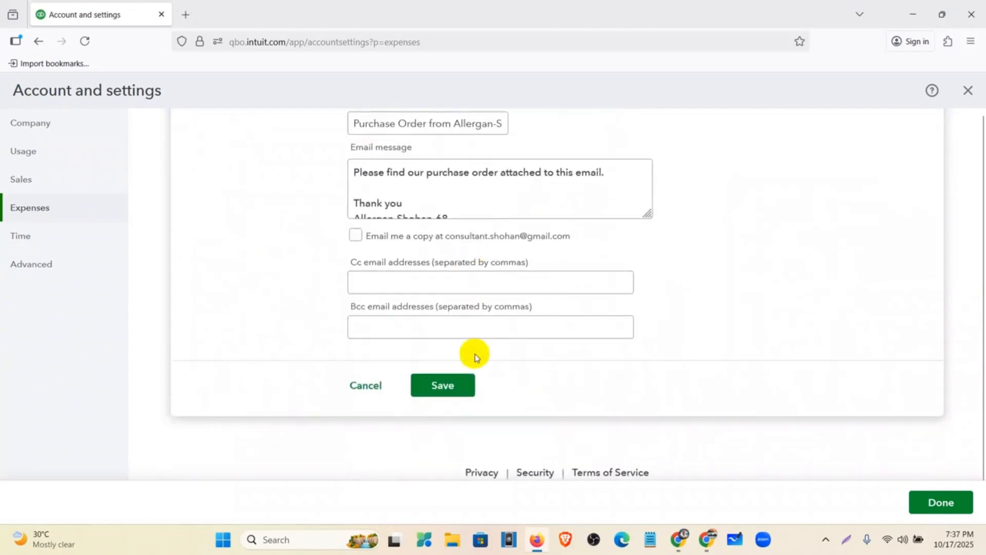
{"action": "scroll", "coordinate": [475, 355], "scroll_direction": "up", "scroll_amount": 4}
Step: Close Account and settings, confirming to leave without saving
{"action": "left_click", "coordinate": [920, 502]}
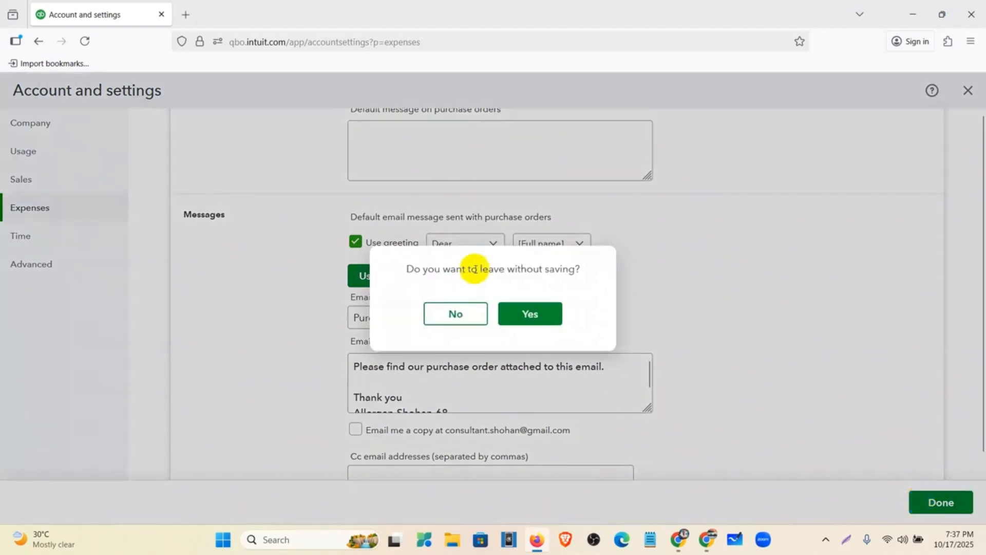
{"action": "left_click", "coordinate": [536, 315]}
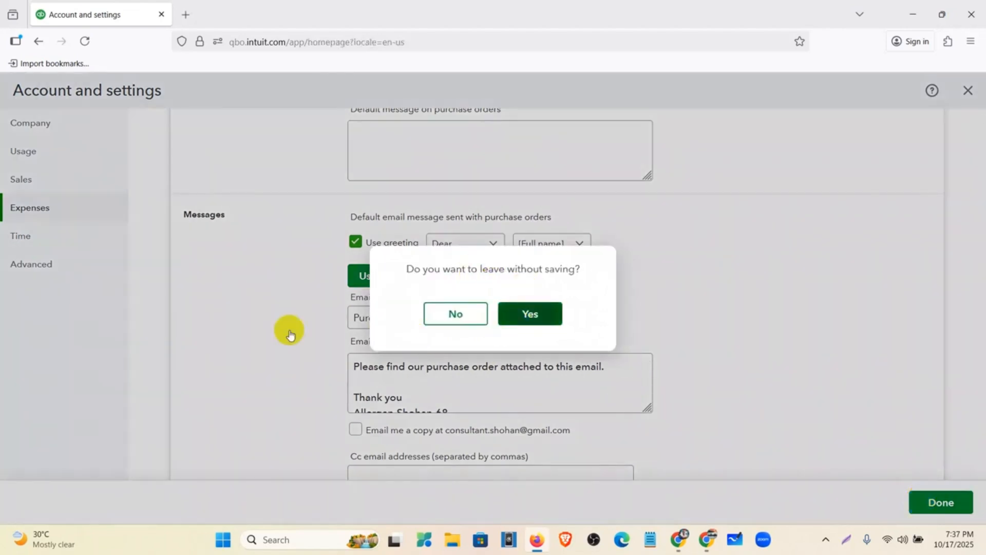
{"action": "left_click", "coordinate": [522, 317]}
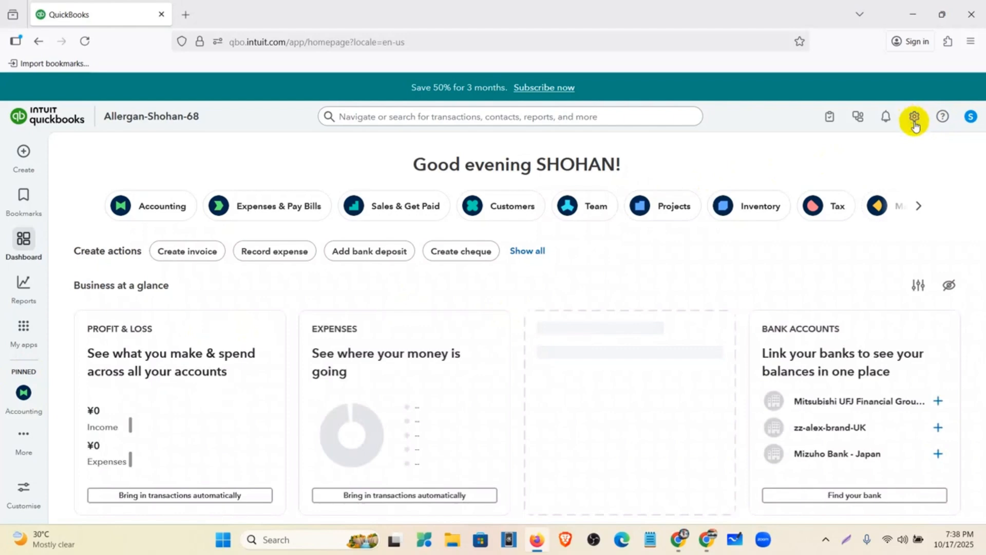
Step: Reopen Account and settings on the Expenses section
{"action": "left_click", "coordinate": [915, 123]}
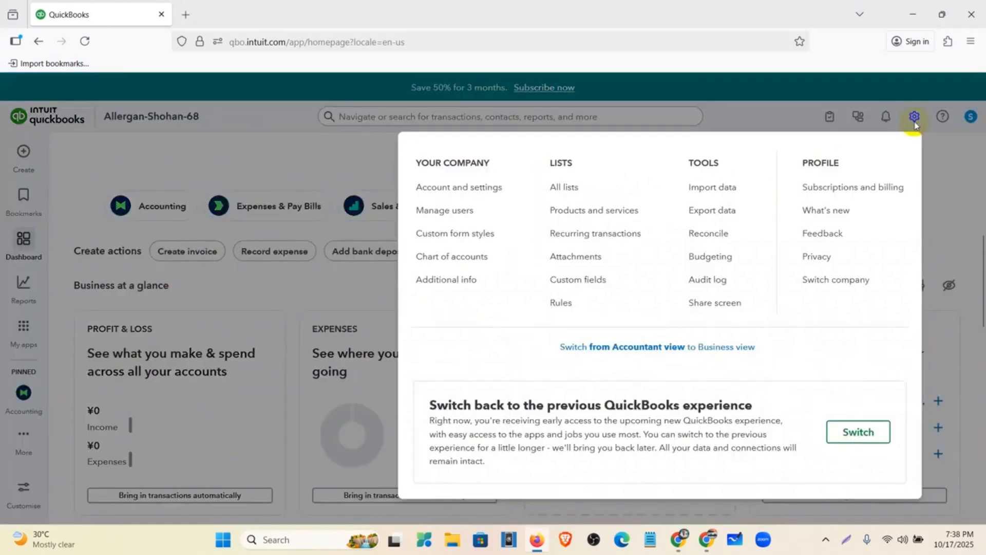
{"action": "left_click", "coordinate": [467, 189]}
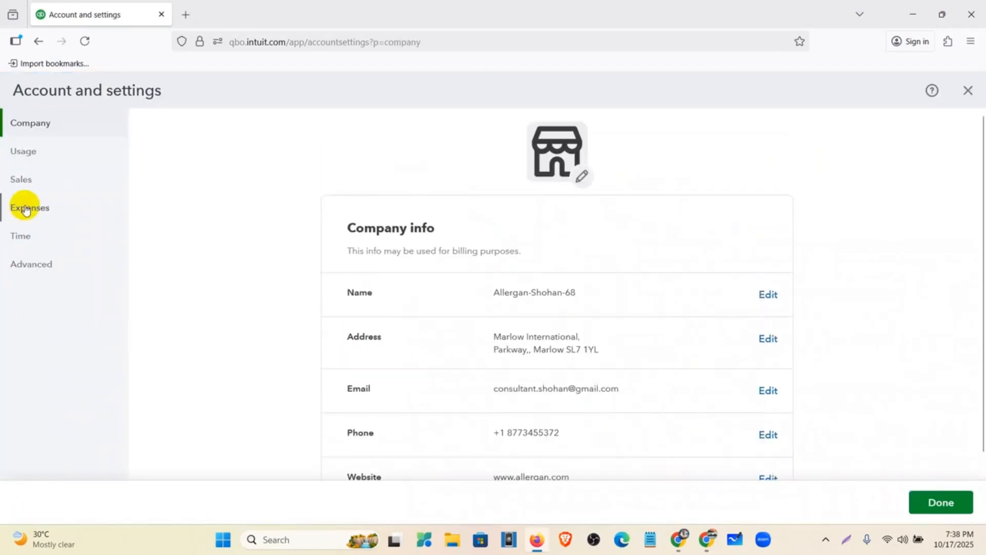
{"action": "left_click", "coordinate": [26, 210]}
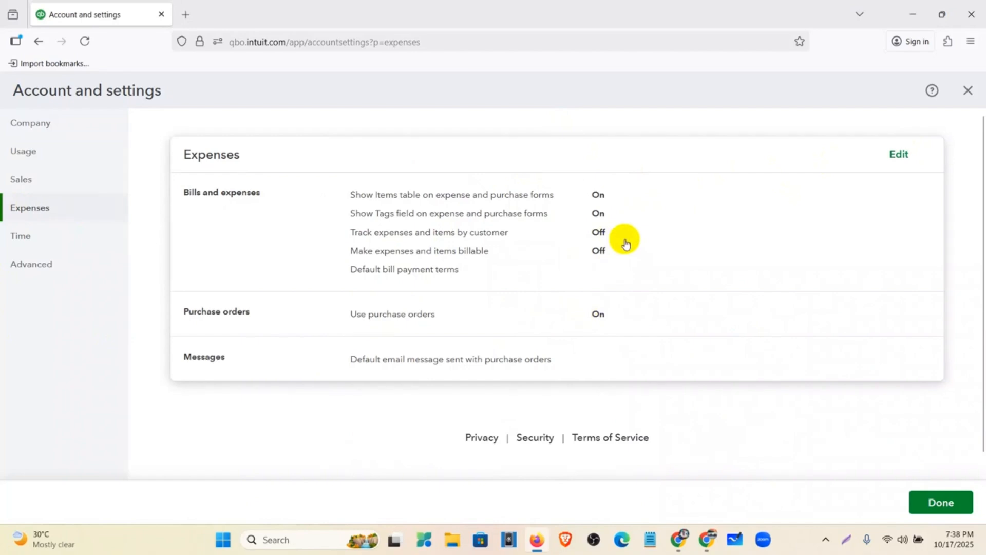
Step: Turn on tracking expenses and items by customer, save, and bring up the Time settings
{"action": "left_click", "coordinate": [602, 234]}
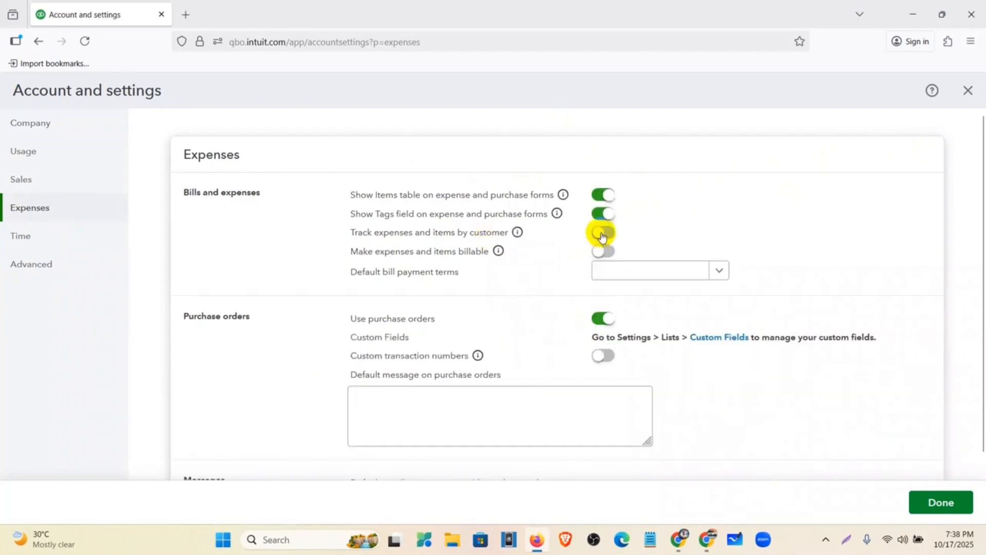
{"action": "left_click", "coordinate": [604, 234]}
{"action": "scroll", "coordinate": [683, 339], "scroll_direction": "down", "scroll_amount": 10}
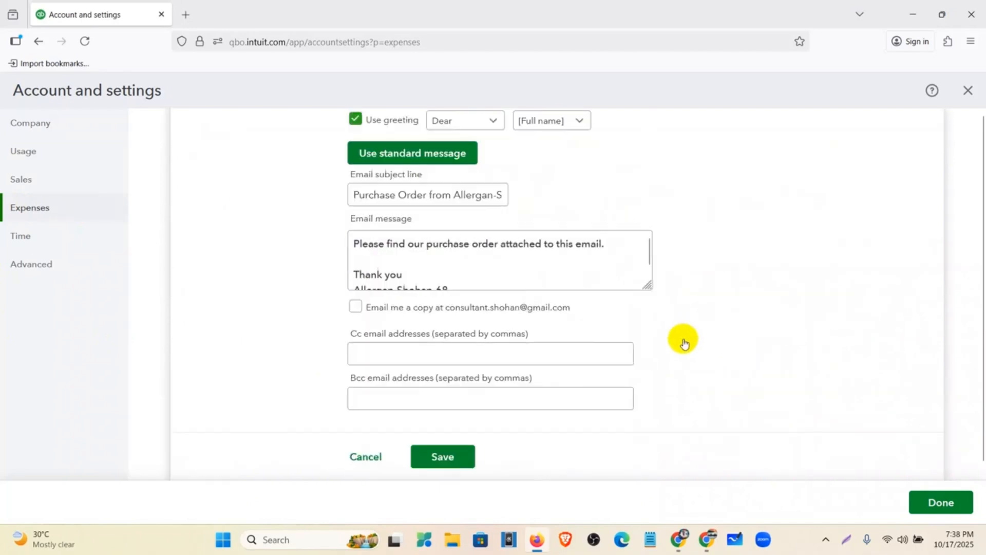
{"action": "left_click", "coordinate": [432, 387]}
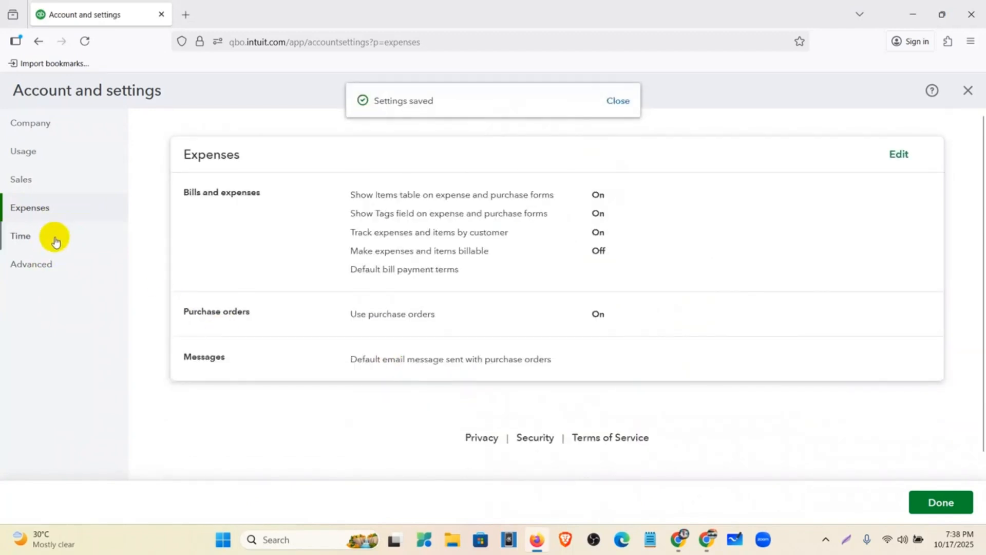
{"action": "left_click", "coordinate": [56, 242]}
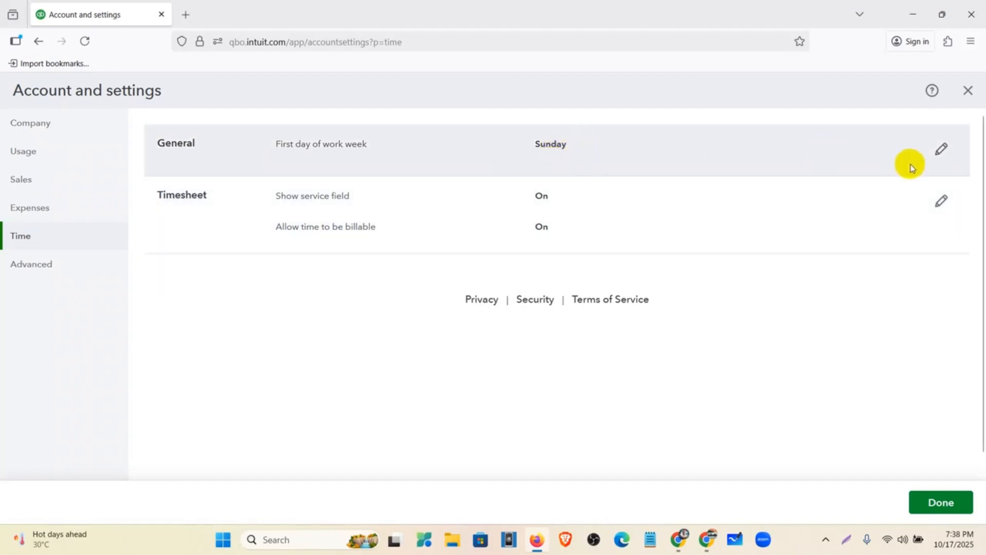
Step: Make Monday the first day of the work week and save
{"action": "left_click", "coordinate": [943, 150]}
{"action": "left_click", "coordinate": [663, 150]}
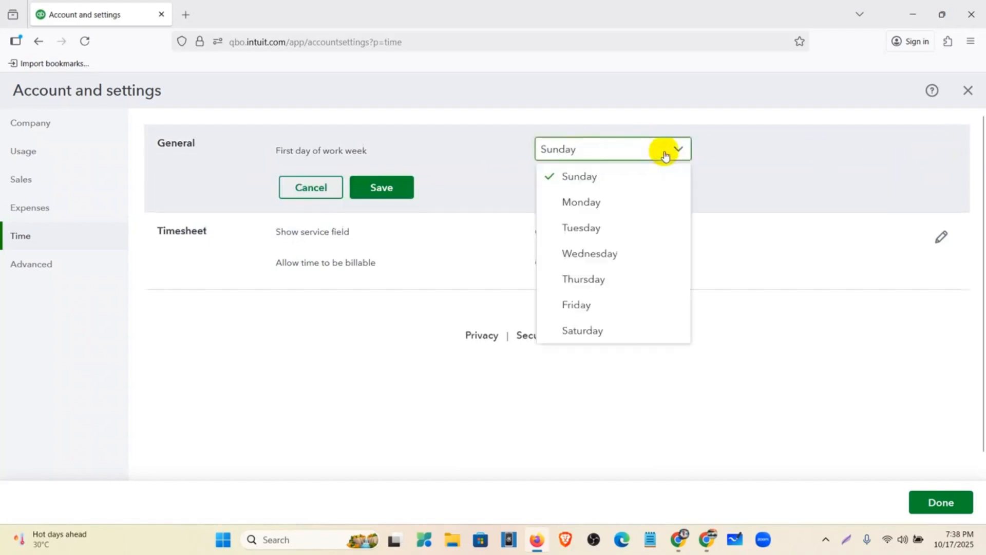
{"action": "left_click", "coordinate": [627, 202]}
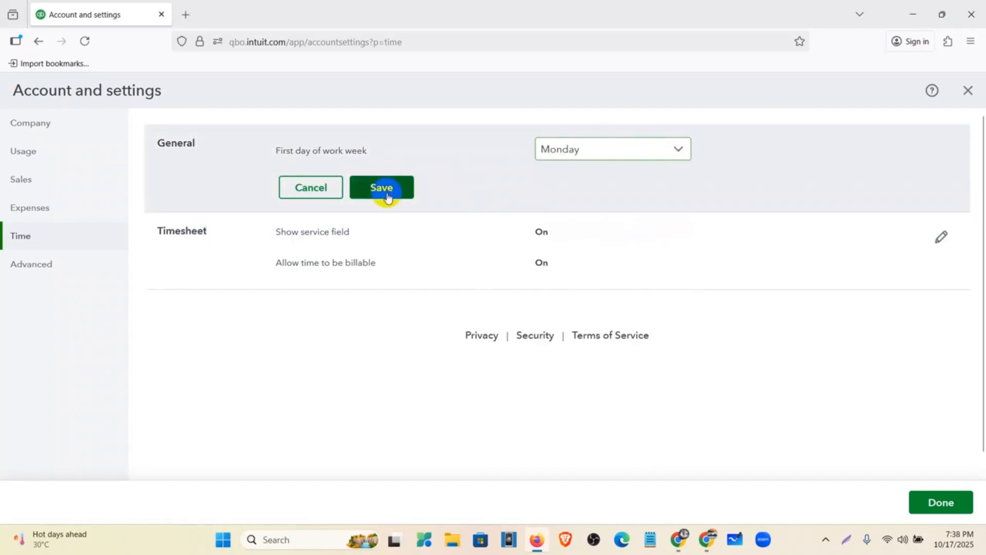
{"action": "left_click", "coordinate": [388, 193]}
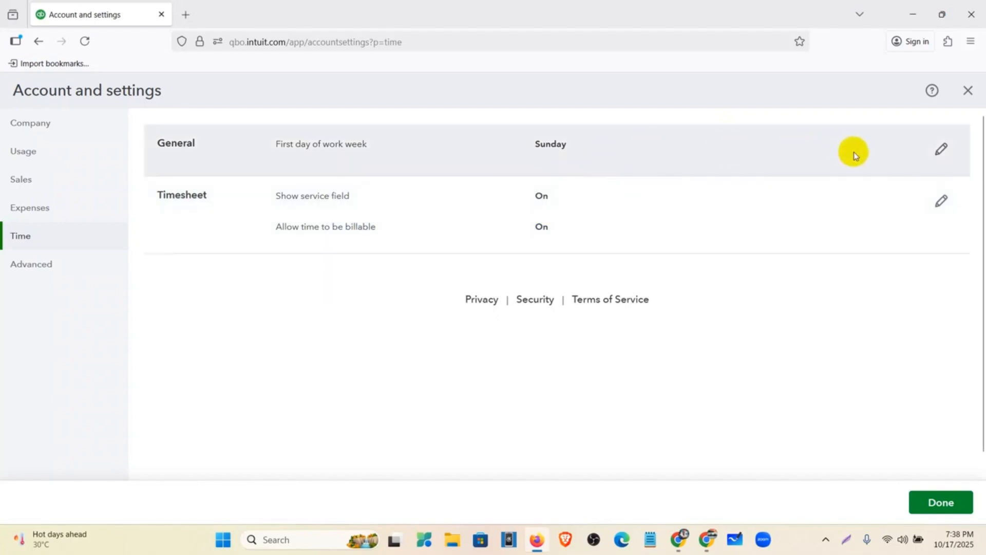
Step: Reapply Monday as the week start, reload to verify it saved, and go to Advanced settings
{"action": "left_click", "coordinate": [944, 152]}
{"action": "left_click", "coordinate": [638, 146]}
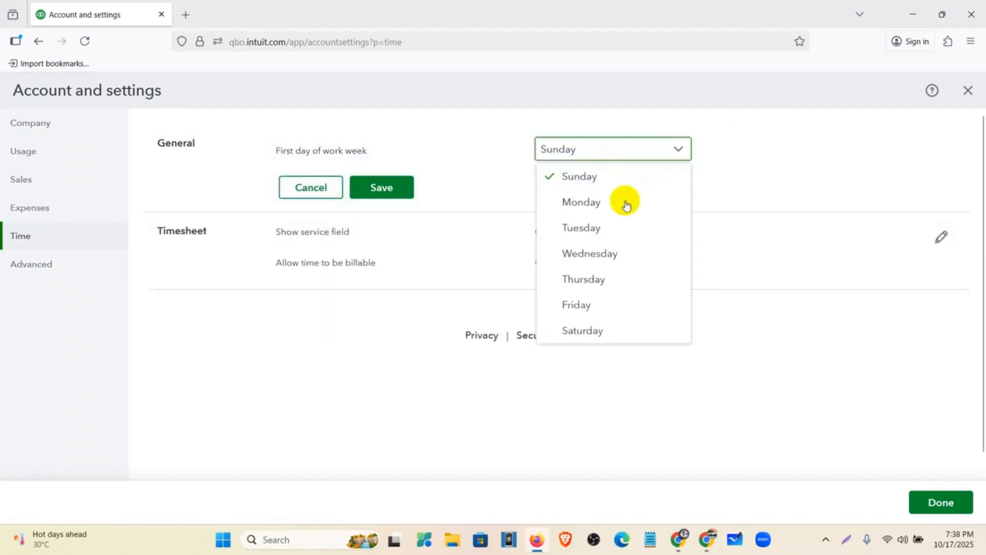
{"action": "left_click", "coordinate": [625, 203]}
{"action": "left_click", "coordinate": [380, 188]}
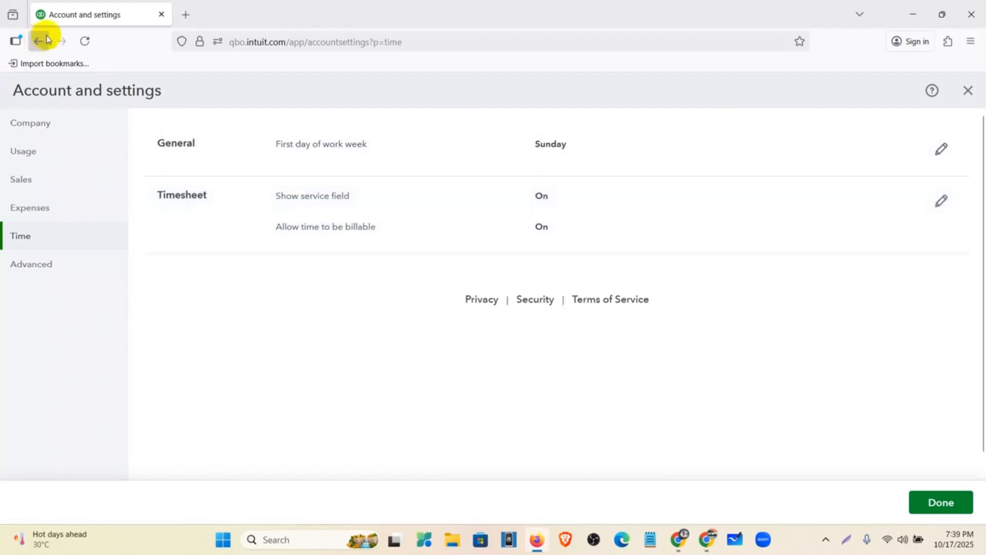
{"action": "left_click", "coordinate": [87, 44]}
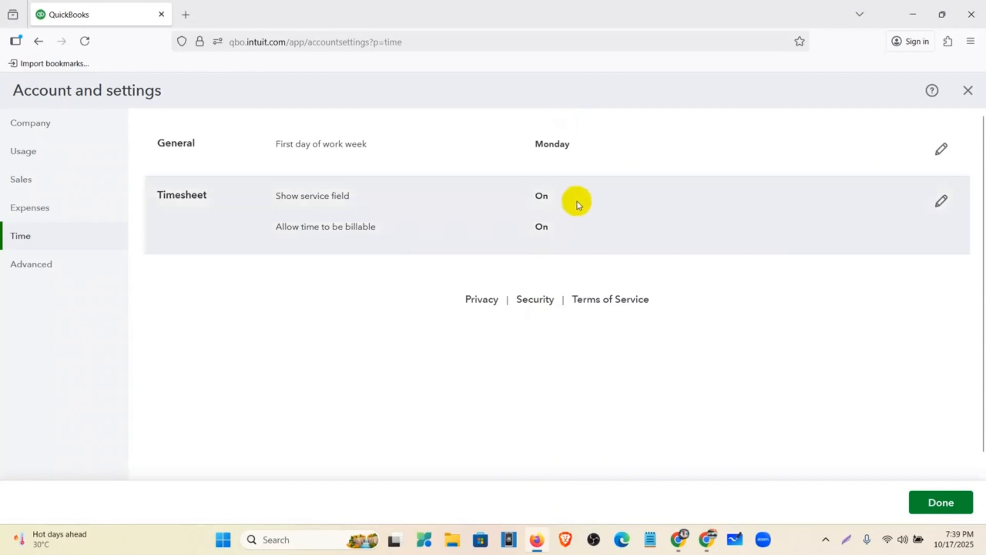
{"action": "left_click", "coordinate": [39, 263]}
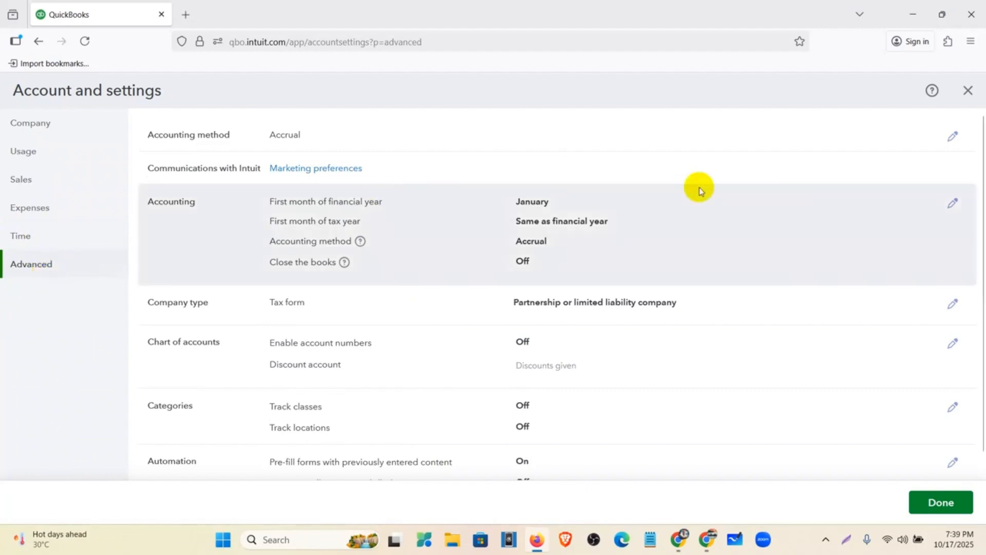
{"action": "left_click", "coordinate": [955, 137]}
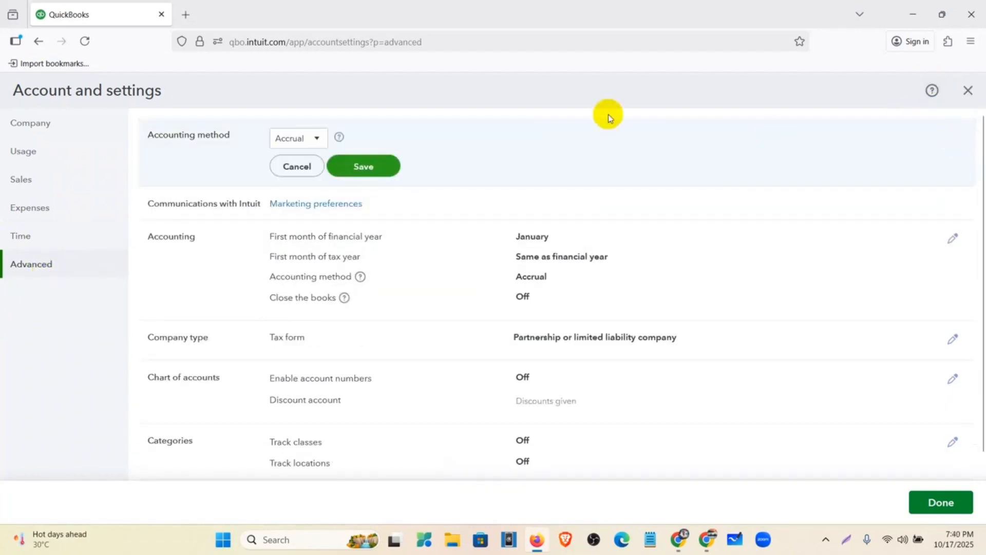
{"action": "left_click", "coordinate": [315, 138]}
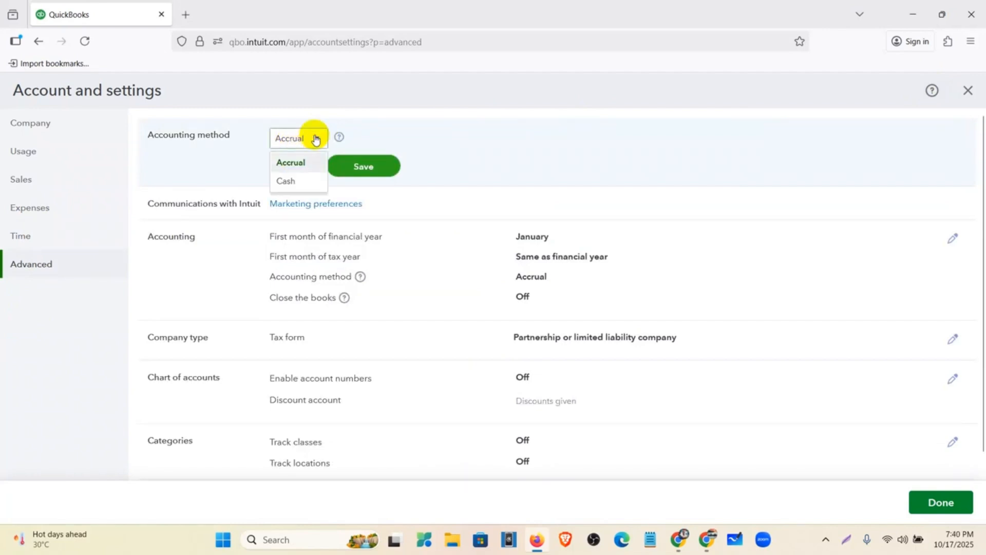
{"action": "left_click", "coordinate": [309, 168]}
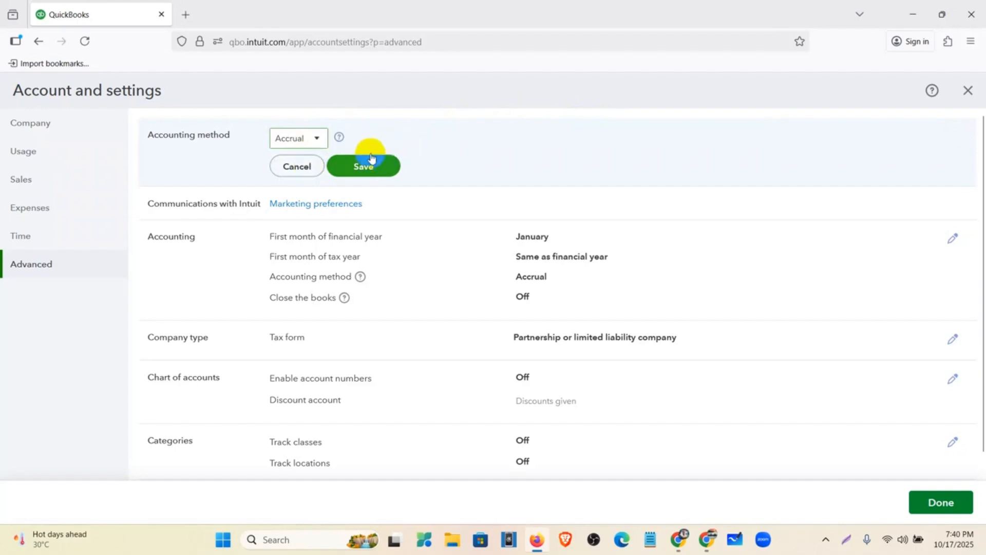
{"action": "left_click", "coordinate": [346, 168]}
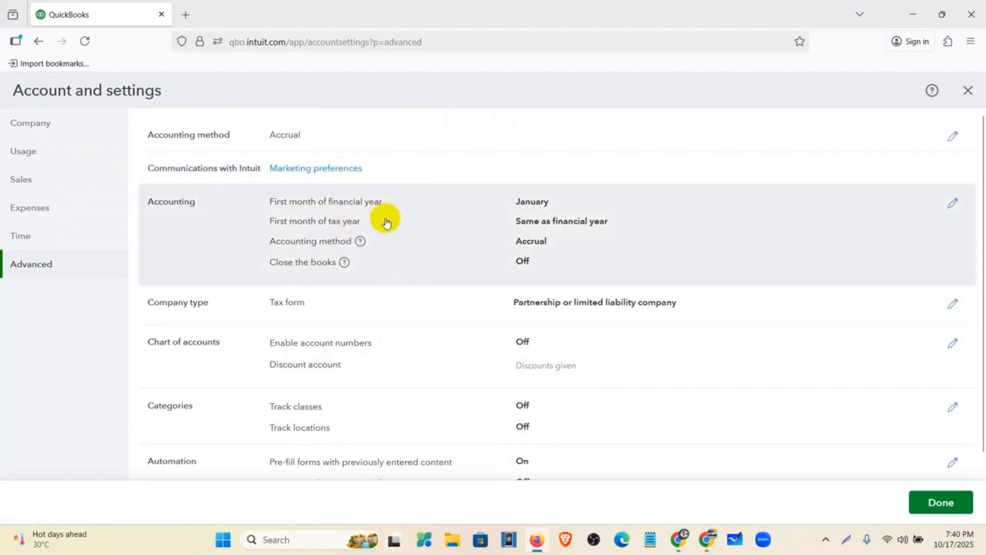
Step: Set the first month of the financial year to October
{"action": "left_click", "coordinate": [702, 224]}
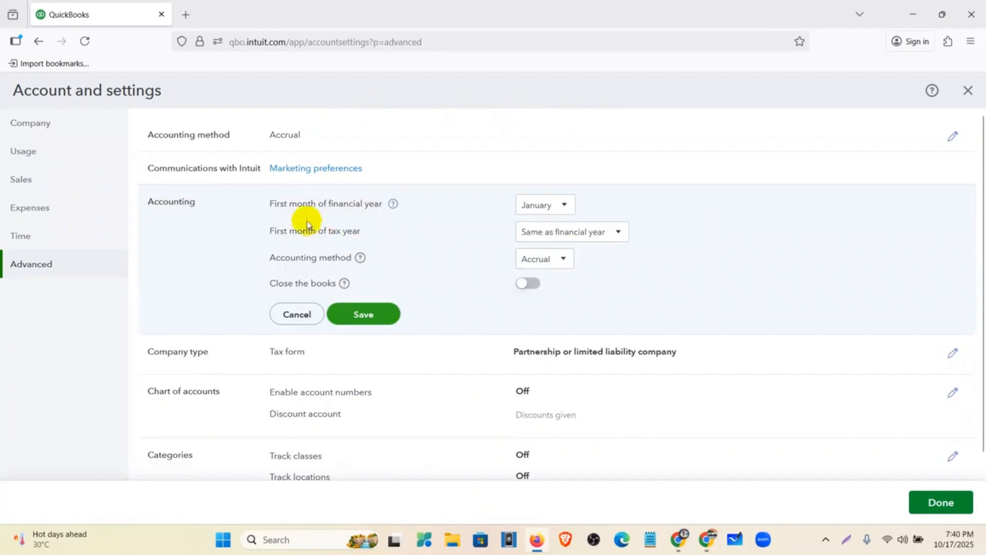
{"action": "left_click", "coordinate": [543, 209]}
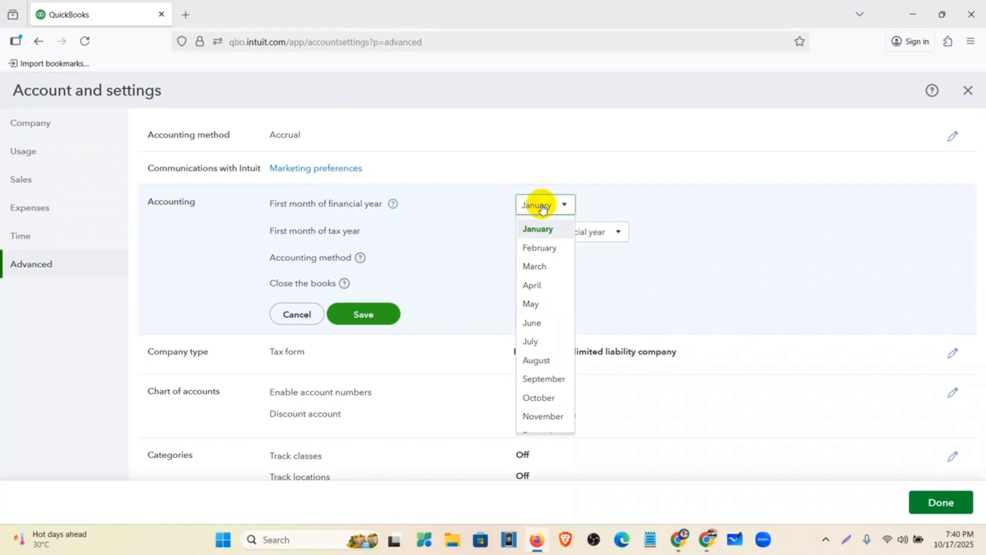
{"action": "left_click", "coordinate": [532, 396]}
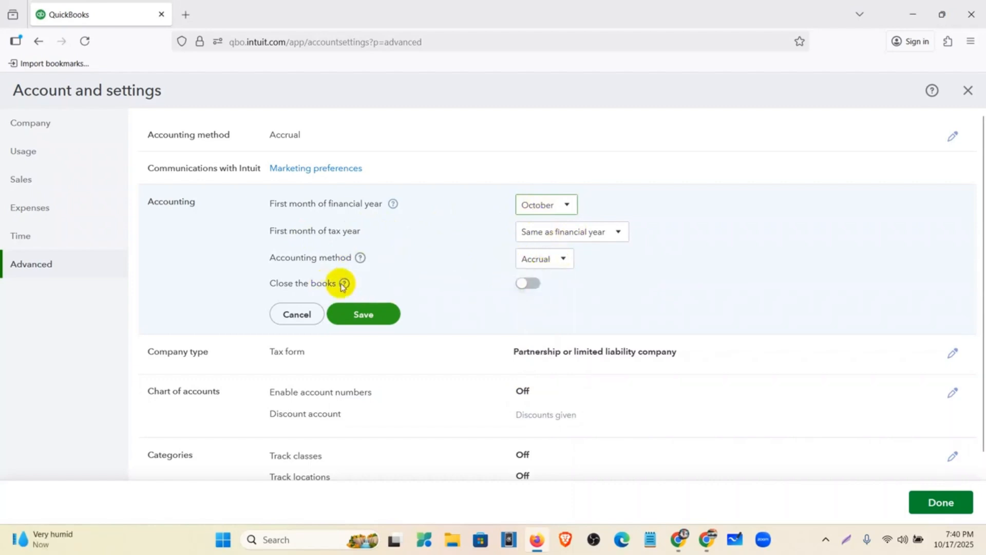
Step: Try Close the books with a 2025/09/30 date and password warning, then turn it off and save
{"action": "left_click", "coordinate": [527, 282]}
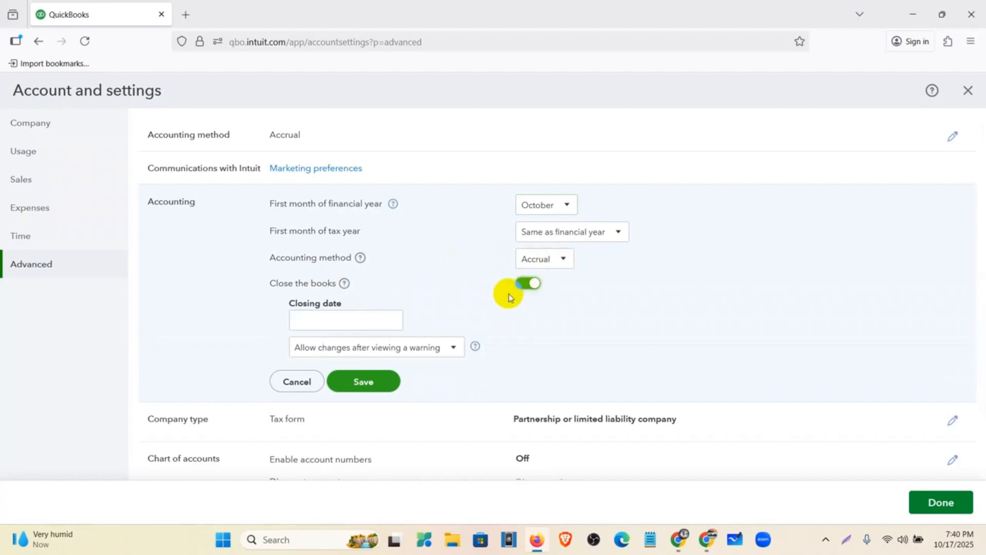
{"action": "left_click", "coordinate": [393, 327]}
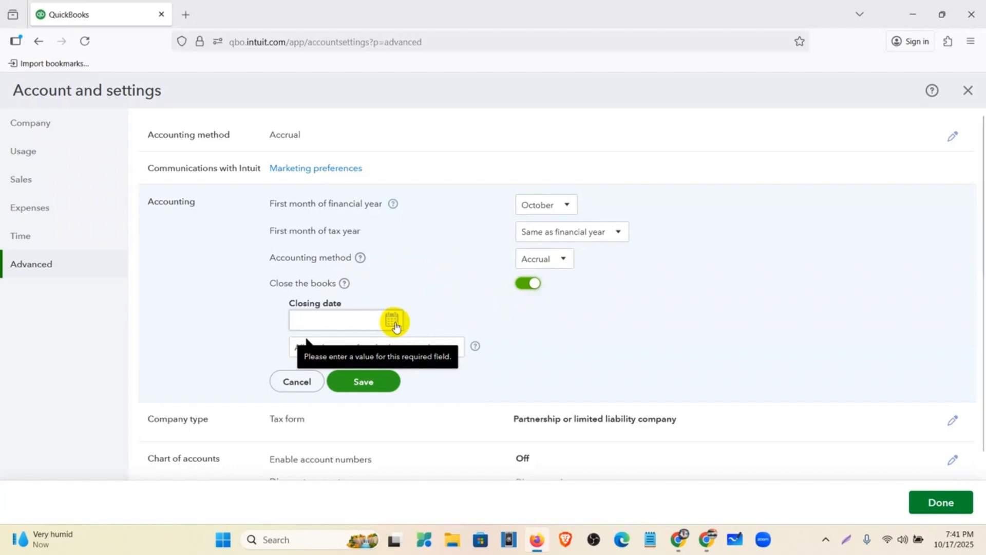
{"action": "left_click", "coordinate": [393, 320]}
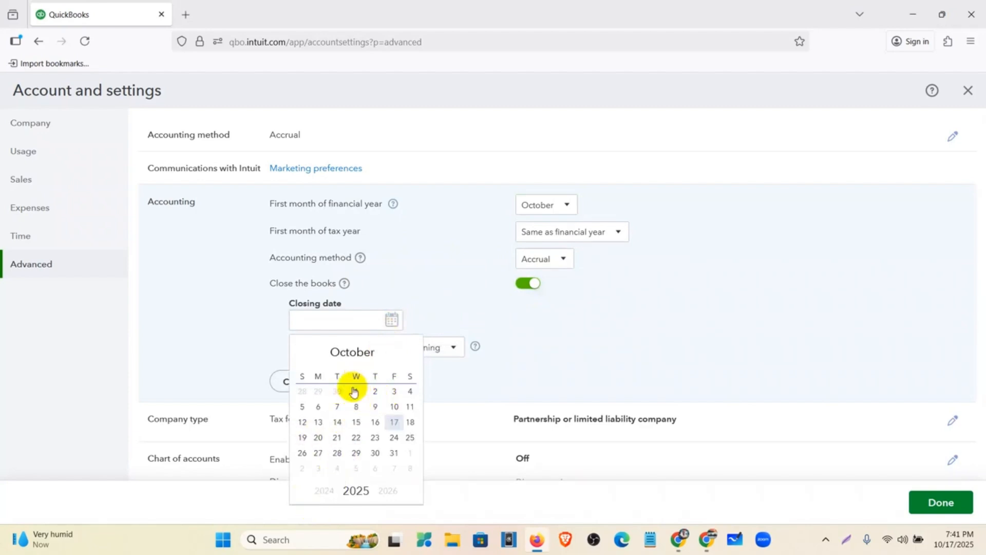
{"action": "left_click", "coordinate": [352, 353]}
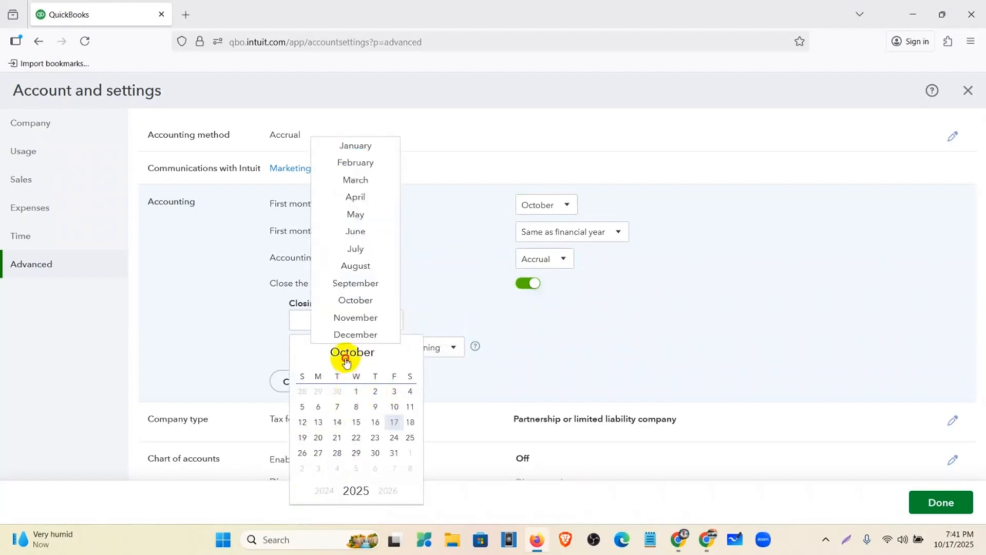
{"action": "left_click", "coordinate": [356, 283]}
{"action": "left_click", "coordinate": [341, 453]}
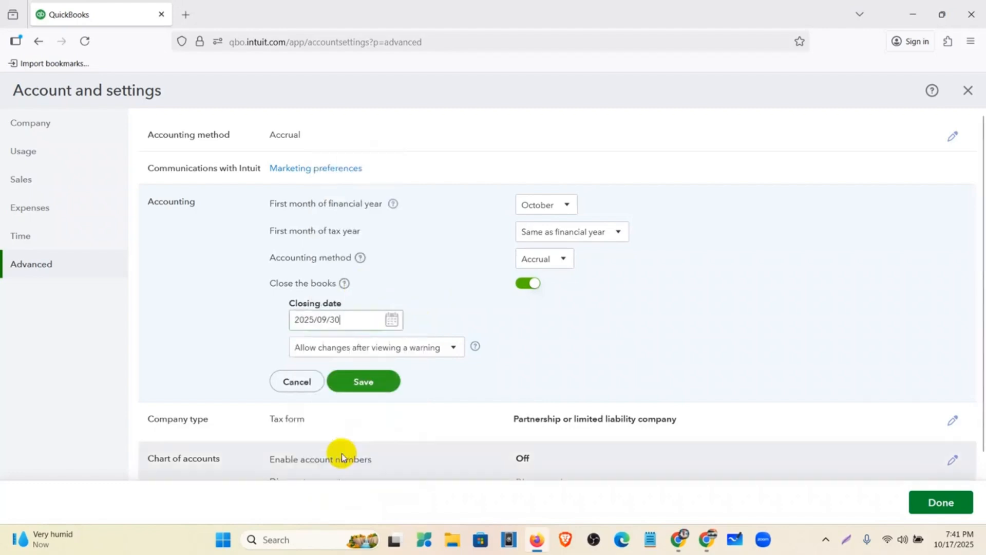
{"action": "left_click", "coordinate": [365, 324]}
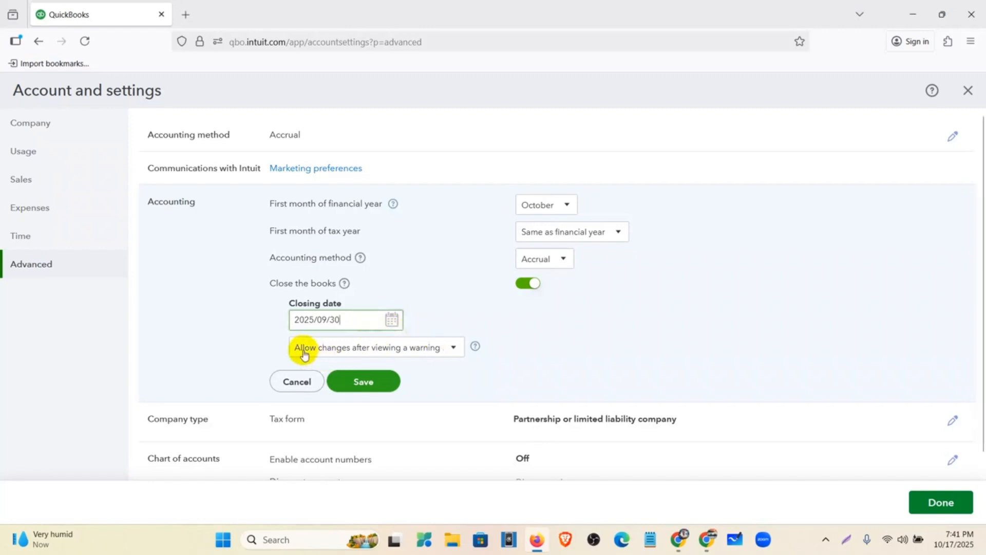
{"action": "left_click", "coordinate": [443, 354]}
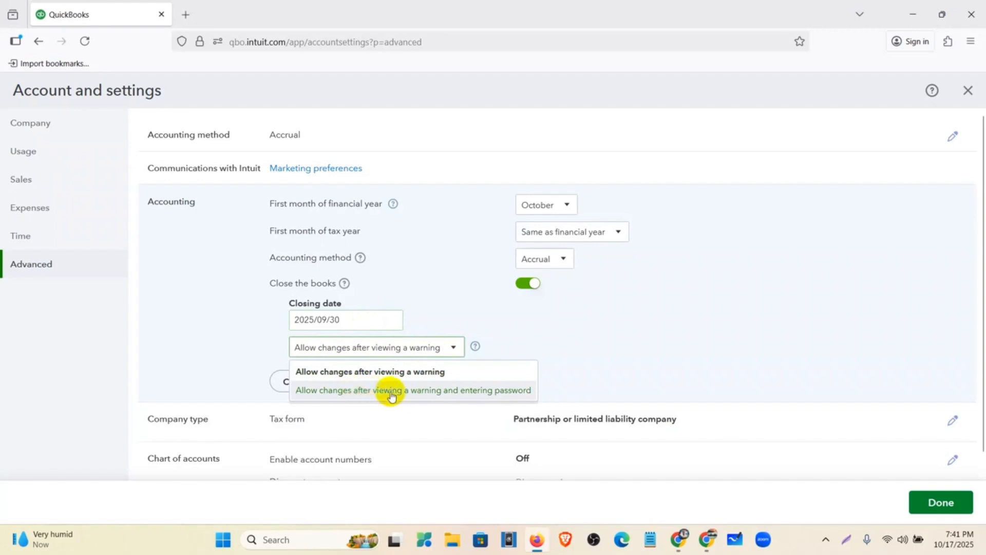
{"action": "left_click", "coordinate": [450, 391]}
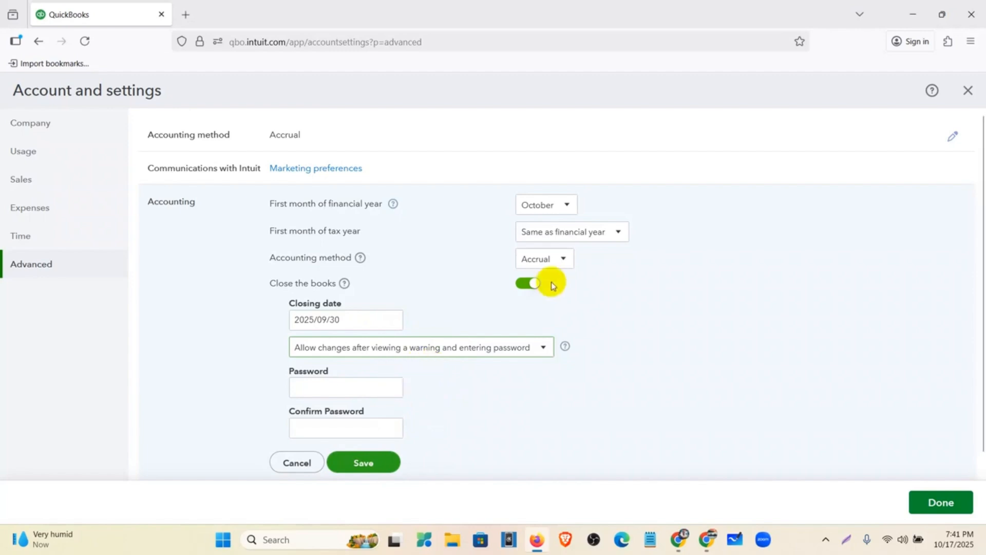
{"action": "left_click", "coordinate": [522, 283]}
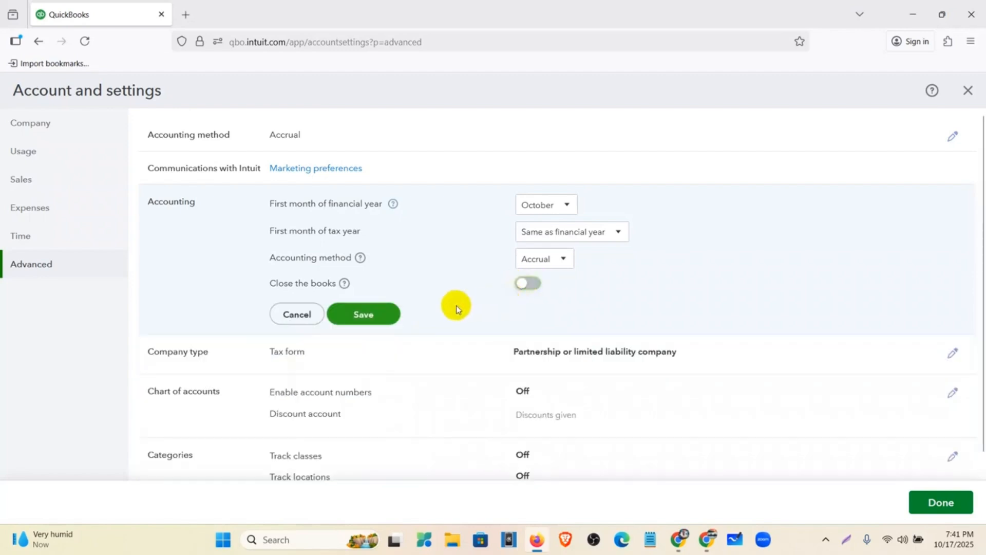
{"action": "left_click", "coordinate": [379, 312]}
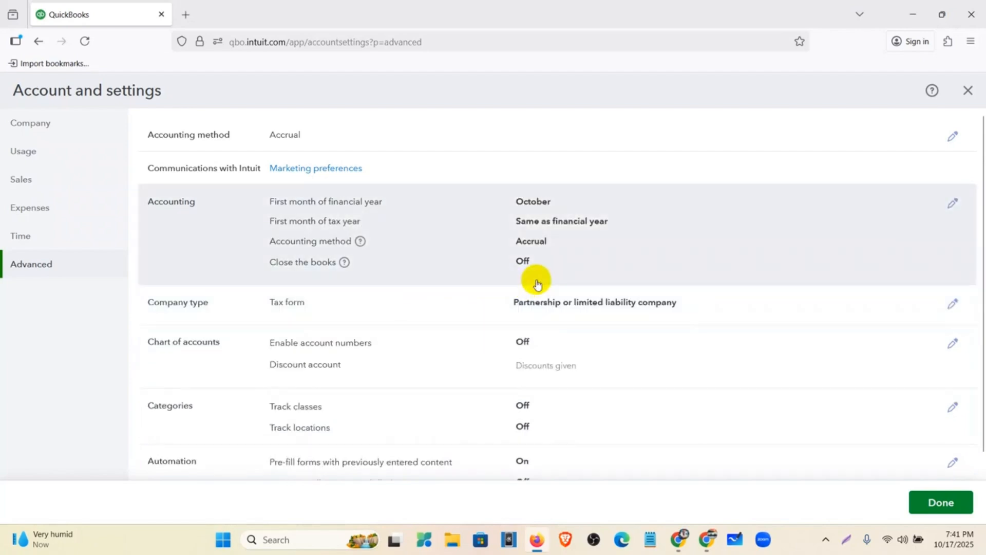
Step: Enable account numbers in the Chart of accounts, tick Show account numbers, and save
{"action": "scroll", "coordinate": [358, 290], "scroll_direction": "down", "scroll_amount": 3}
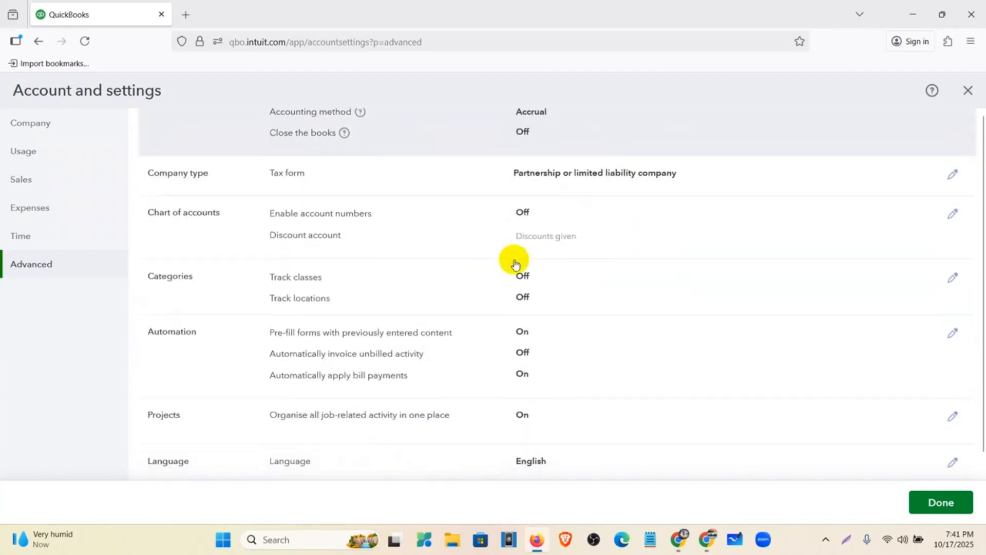
{"action": "left_click", "coordinate": [612, 222]}
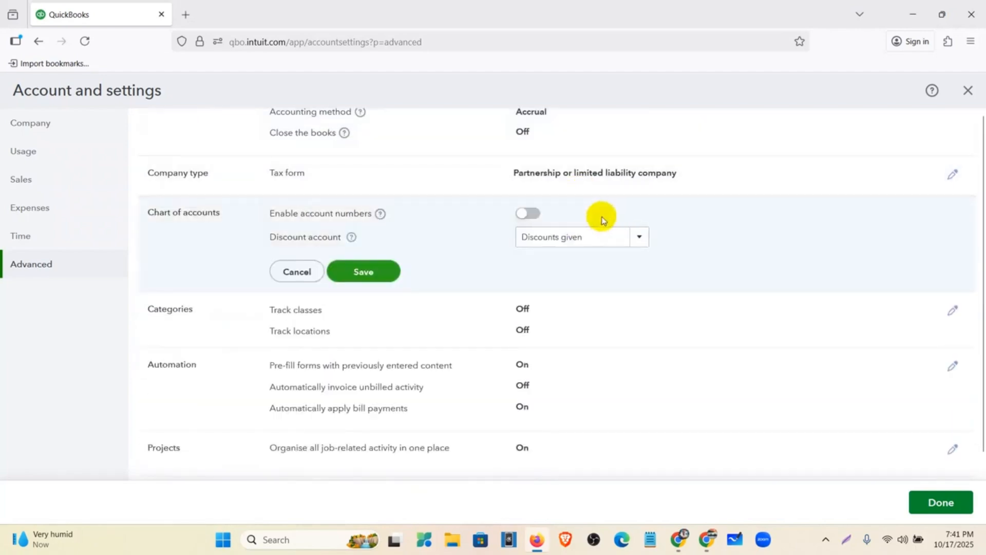
{"action": "left_click", "coordinate": [534, 213]}
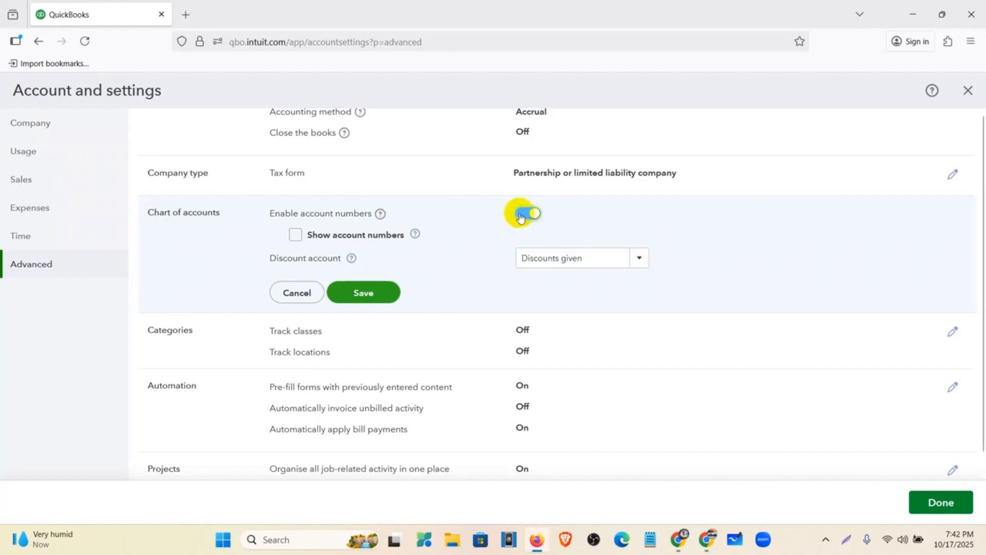
{"action": "left_click", "coordinate": [297, 236]}
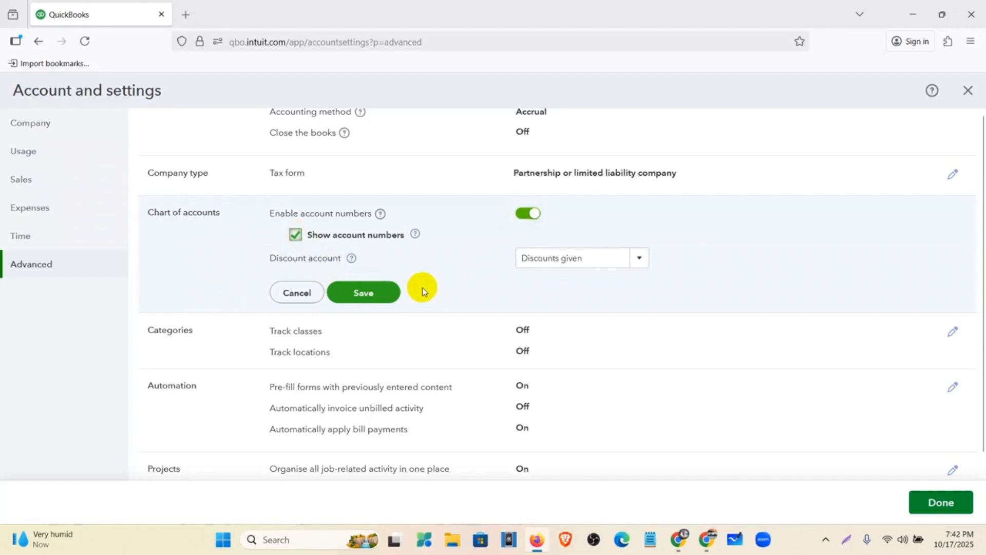
{"action": "left_click", "coordinate": [372, 294]}
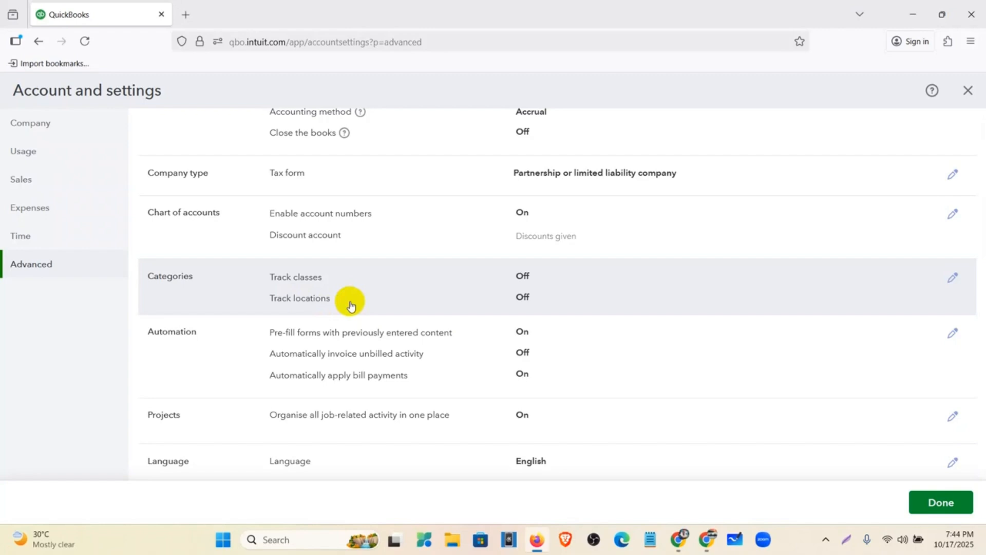
Step: Switch off Pre-fill forms and Automatically apply bill payments in Automation, then save
{"action": "scroll", "coordinate": [360, 296], "scroll_direction": "down", "scroll_amount": 1}
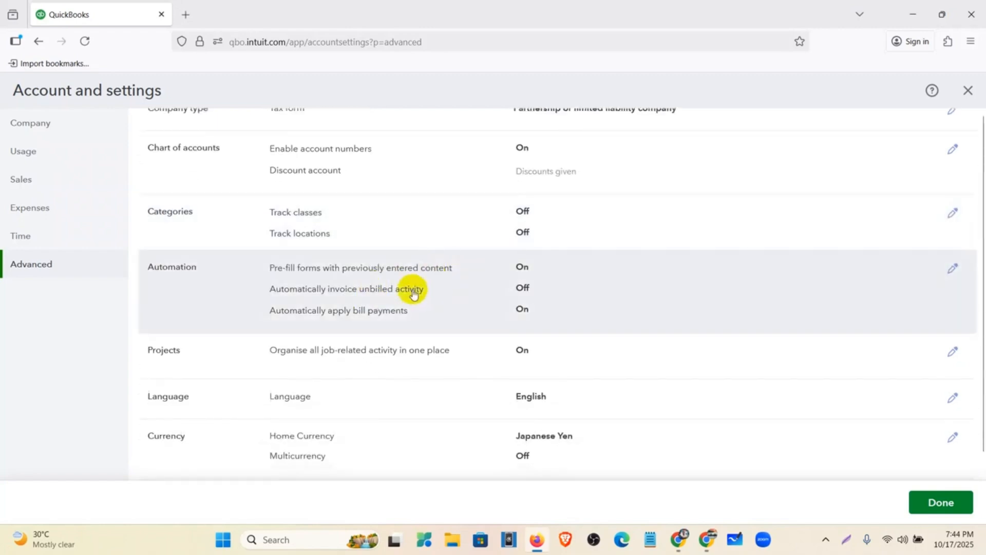
{"action": "left_click", "coordinate": [635, 291]}
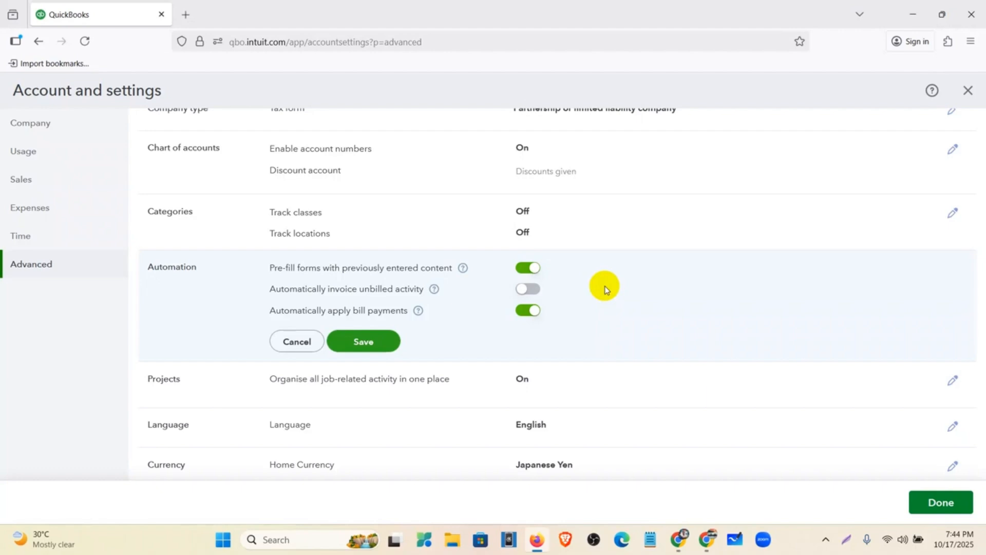
{"action": "left_click", "coordinate": [524, 269]}
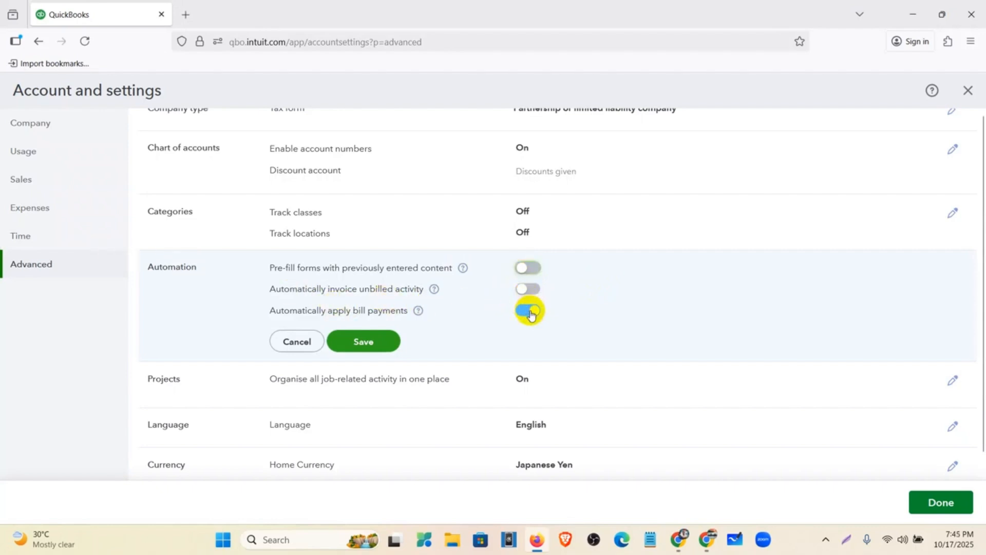
{"action": "left_click", "coordinate": [529, 311]}
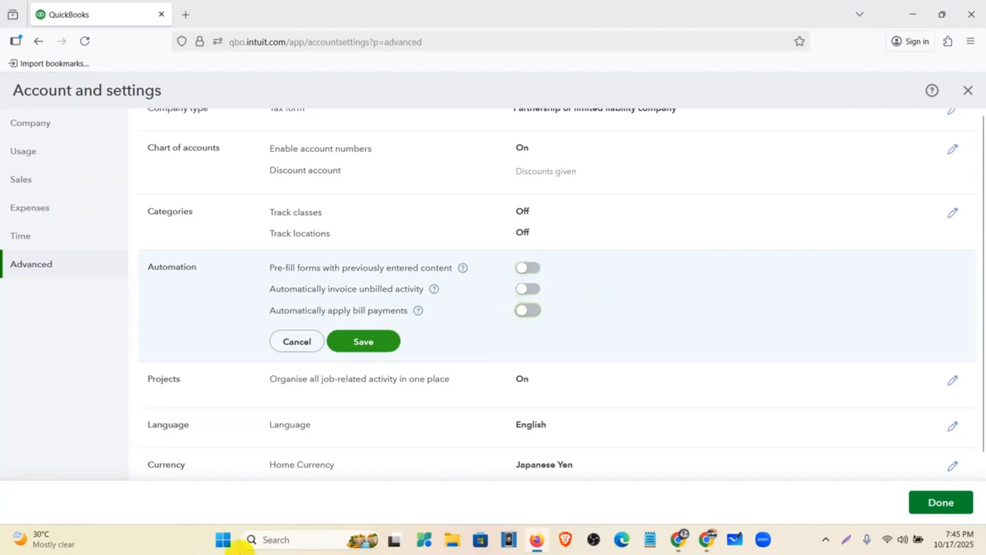
{"action": "scroll", "coordinate": [477, 325], "scroll_direction": "down", "scroll_amount": 1}
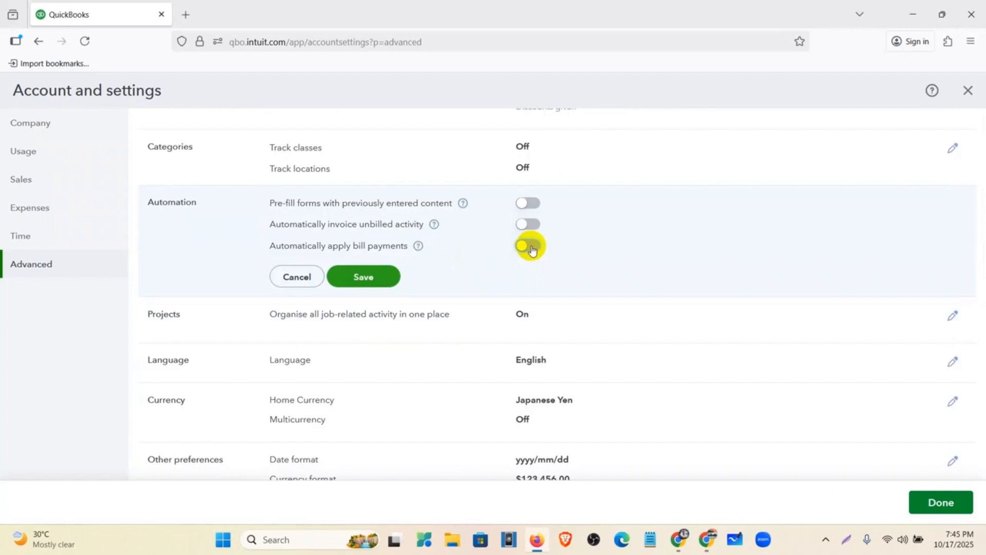
{"action": "left_click", "coordinate": [387, 277]}
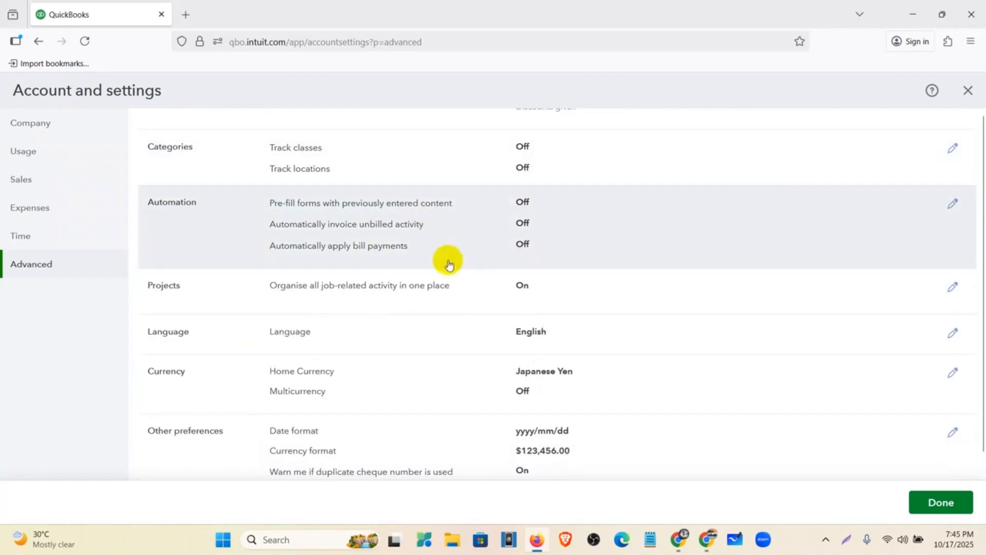
{"action": "scroll", "coordinate": [242, 286], "scroll_direction": "down", "scroll_amount": 2}
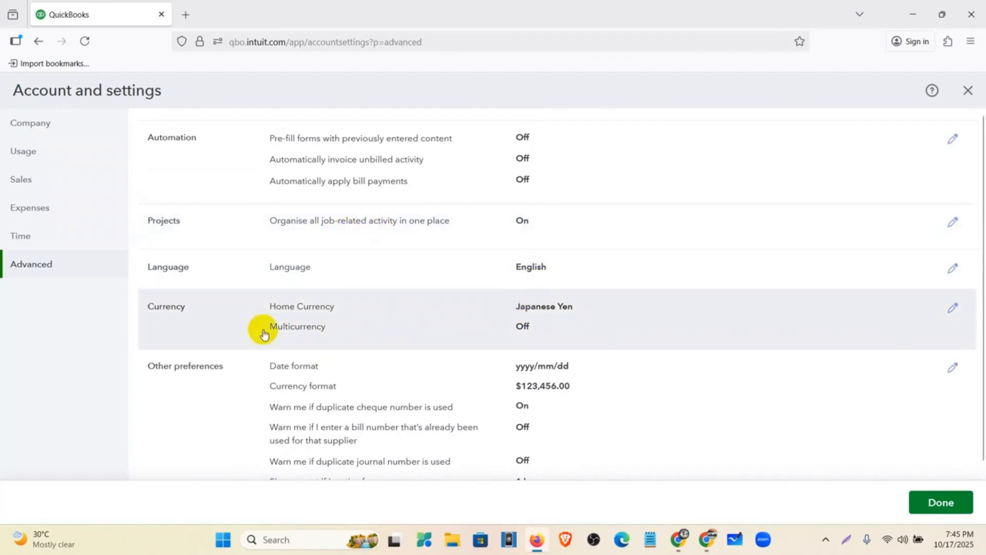
Step: Select USD - United States Dollar as the home currency
{"action": "left_click", "coordinate": [633, 313]}
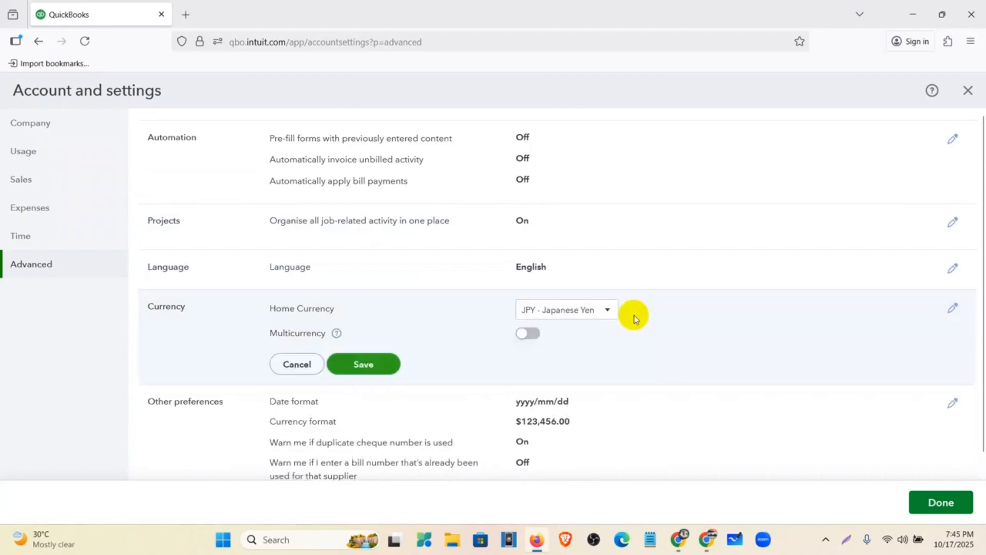
{"action": "left_click", "coordinate": [607, 312]}
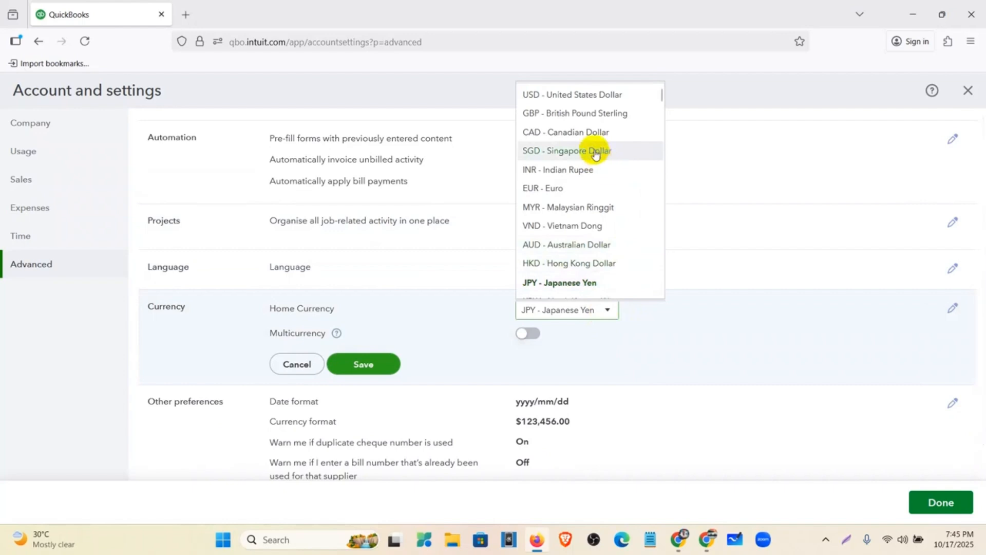
{"action": "left_click", "coordinate": [595, 95]}
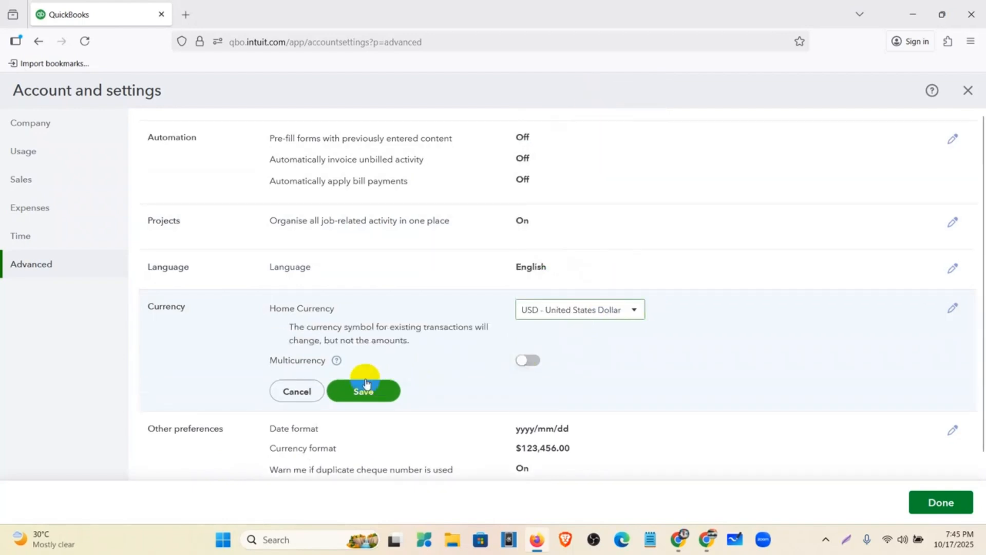
{"action": "scroll", "coordinate": [524, 355], "scroll_direction": "down", "scroll_amount": 1}
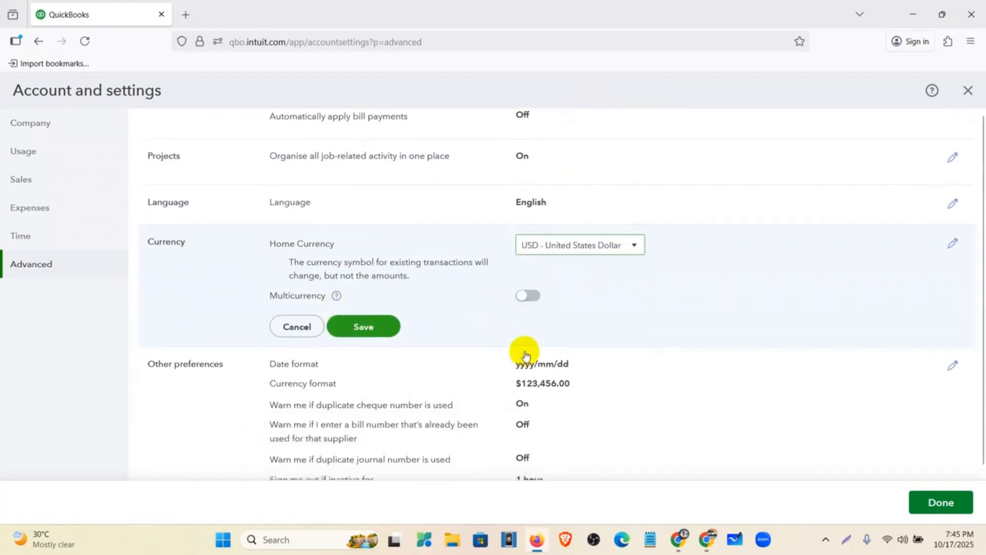
Step: Review the Multicurrency warnings, leave Multicurrency off, and save the currency change
{"action": "left_click", "coordinate": [532, 296]}
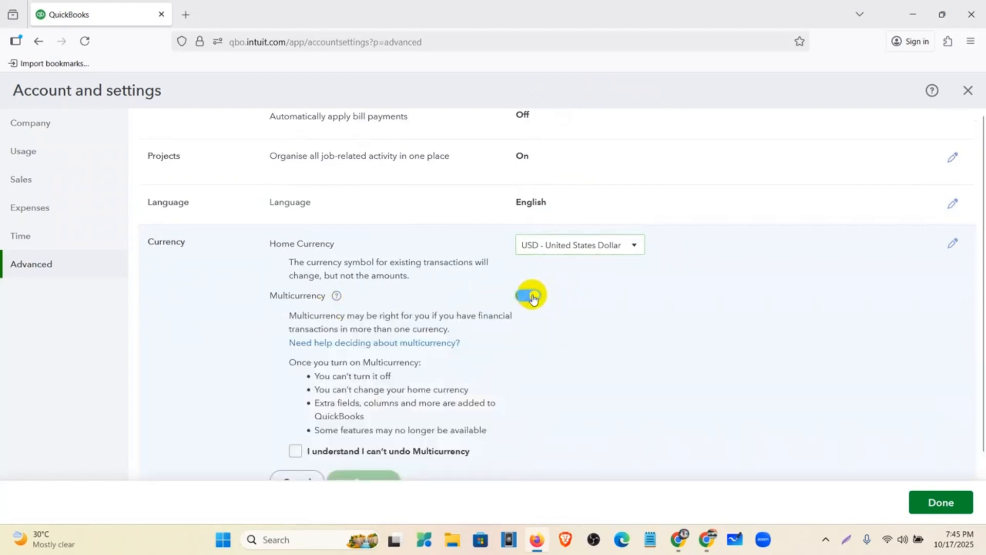
{"action": "scroll", "coordinate": [437, 318], "scroll_direction": "down", "scroll_amount": 2}
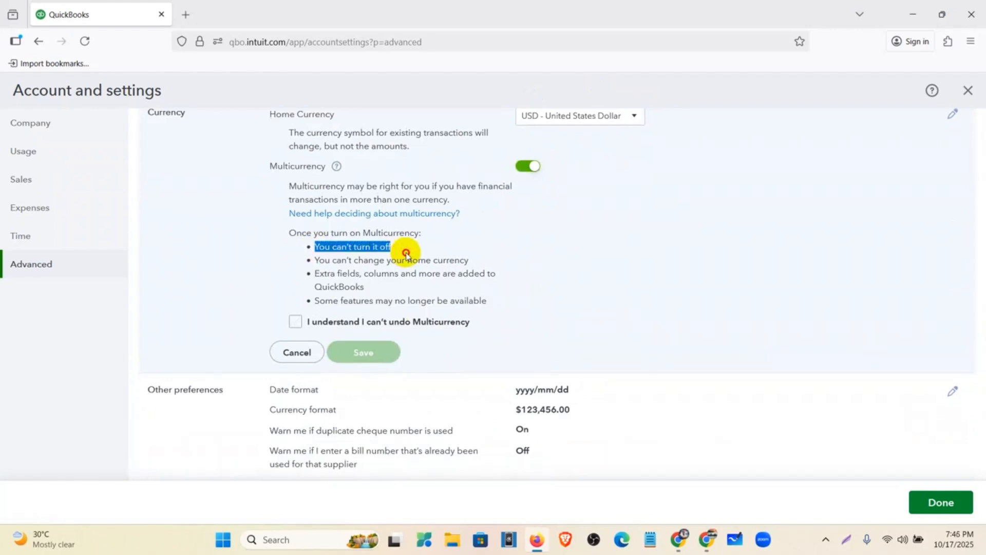
{"action": "left_click_drag", "start_coordinate": [406, 254], "coordinate": [475, 267]}
{"action": "scroll", "coordinate": [309, 211], "scroll_direction": "up", "scroll_amount": 1}
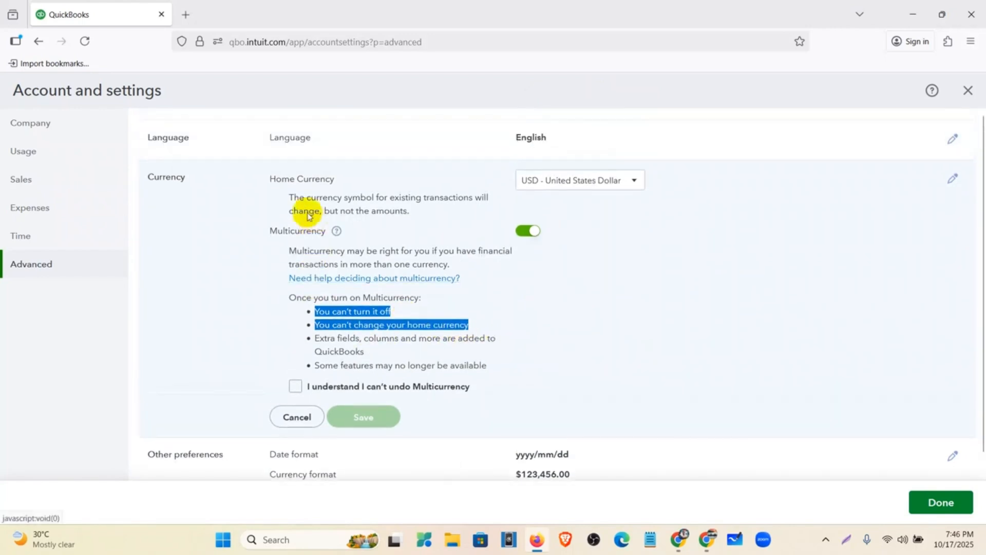
{"action": "left_click", "coordinate": [272, 181]}
{"action": "left_click_drag", "start_coordinate": [273, 181], "coordinate": [344, 185]}
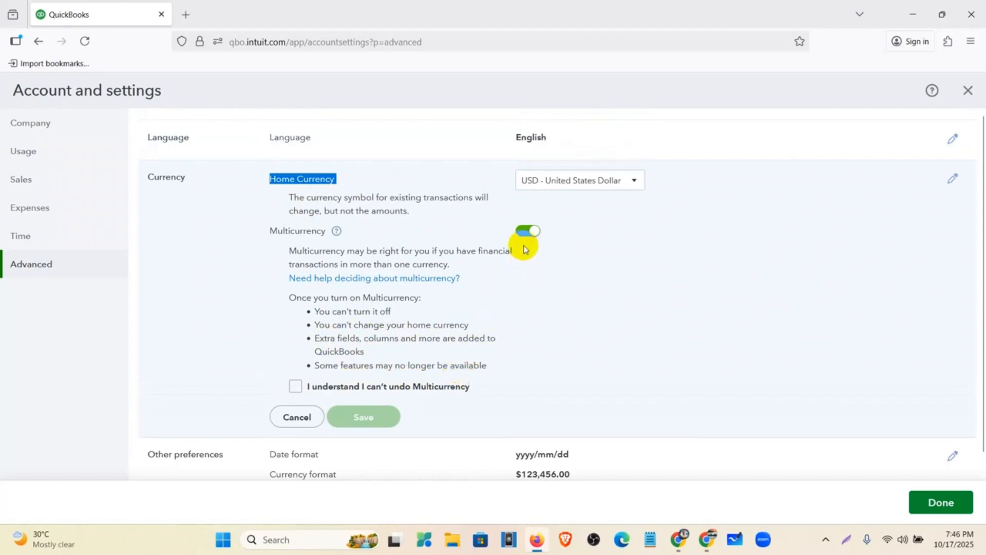
{"action": "left_click", "coordinate": [524, 232]}
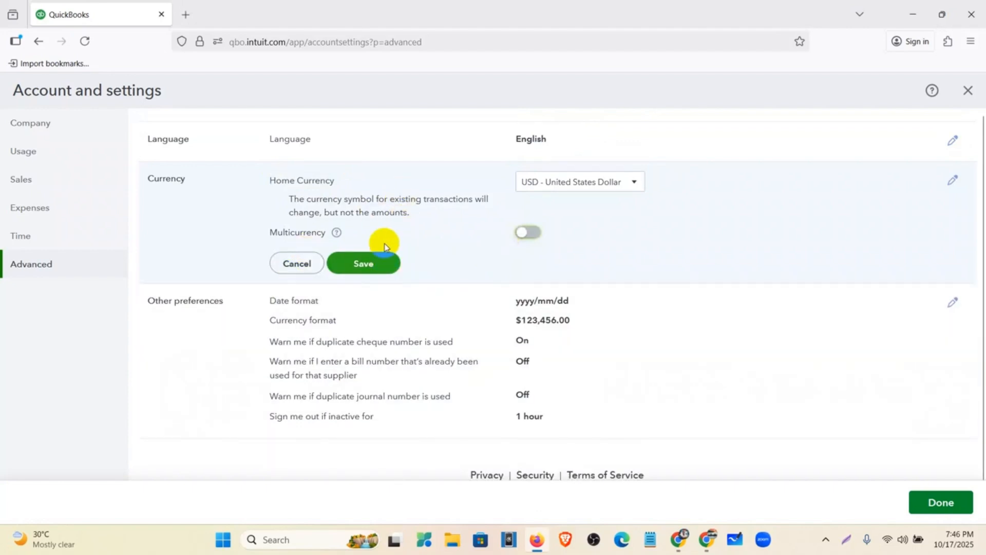
{"action": "left_click", "coordinate": [372, 265]}
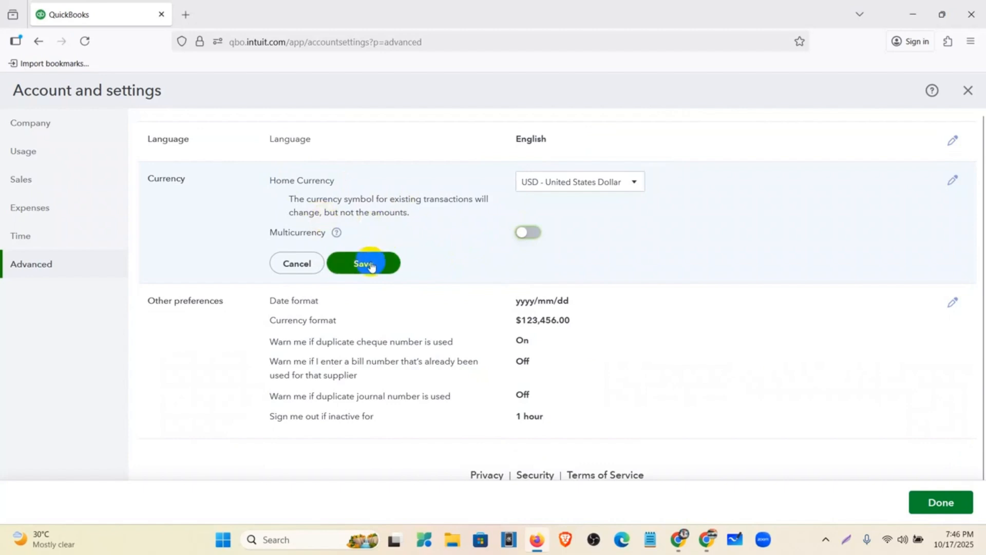
{"action": "left_click", "coordinate": [372, 265]}
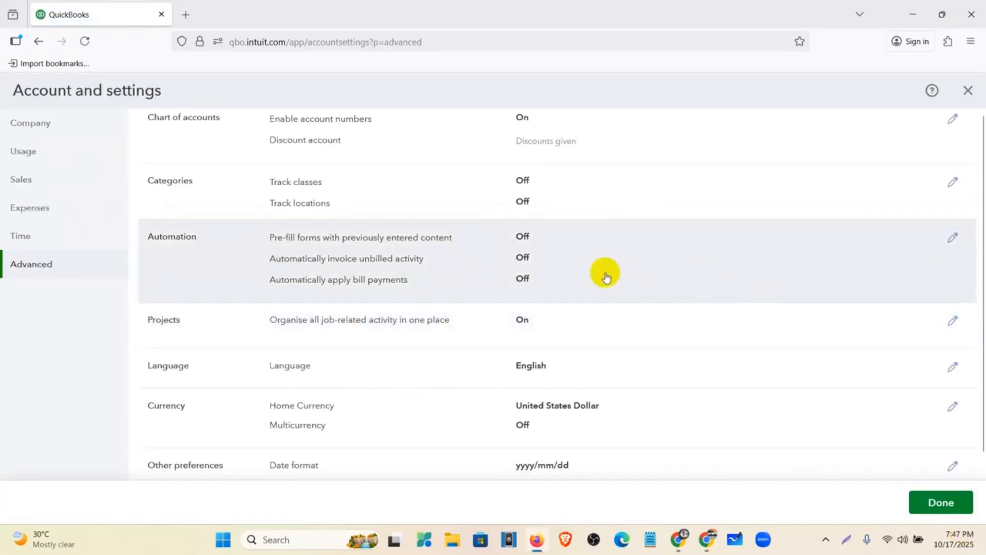
Step: Open QuickBooks' Other preferences section for editing and minimize the Firefox window
{"action": "scroll", "coordinate": [568, 366], "scroll_direction": "down", "scroll_amount": 3}
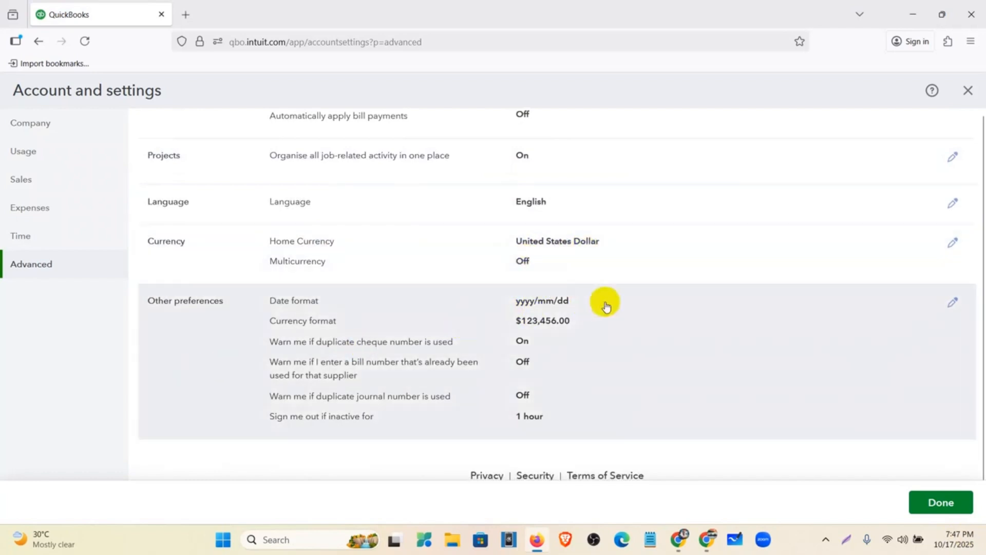
{"action": "left_click", "coordinate": [637, 327]}
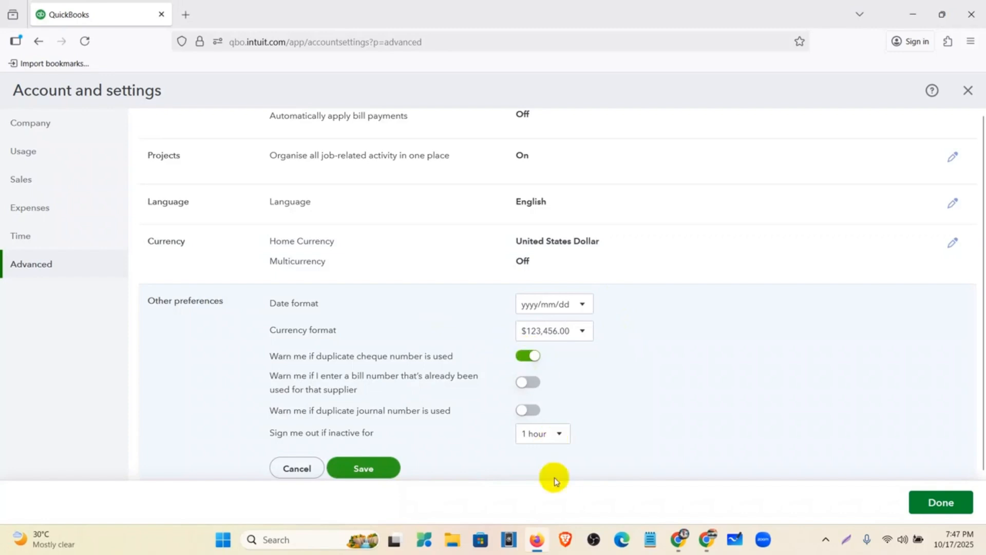
{"action": "left_click", "coordinate": [536, 546]}
Step: Bring the Google Meet presenting window to the front from Chrome
{"action": "left_click", "coordinate": [536, 546]}
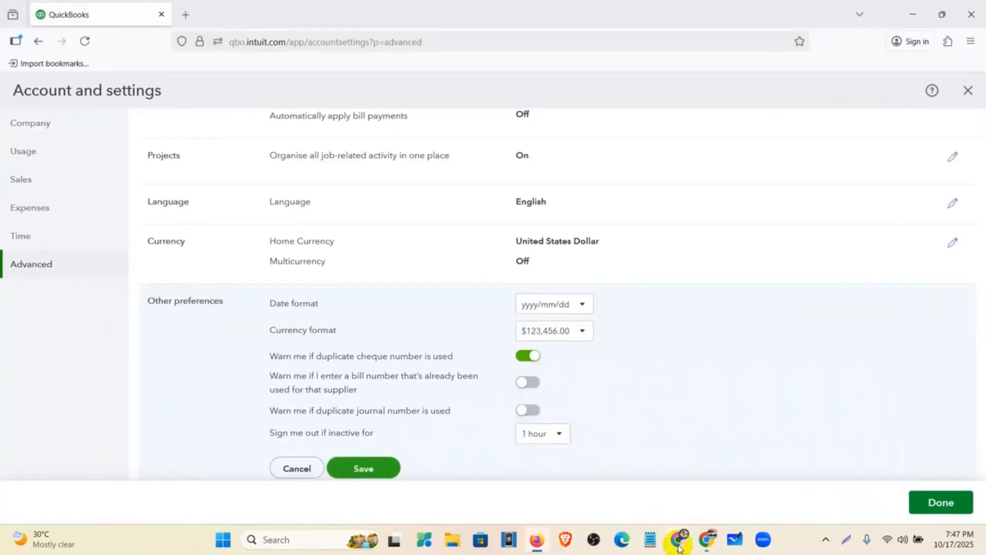
{"action": "mouse_move", "coordinate": [676, 543]}
{"action": "left_click", "coordinate": [627, 502]}
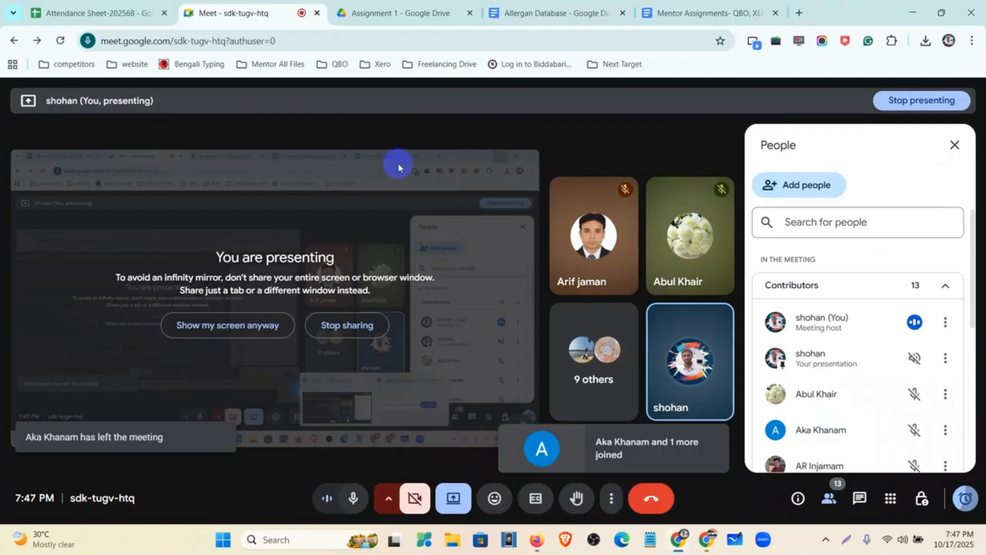
Step: Review the company settings list in the Allergan Database document, zoomed to 110%
{"action": "left_click", "coordinate": [557, 13]}
{"action": "scroll", "coordinate": [290, 335], "scroll_direction": "down", "scroll_amount": 6}
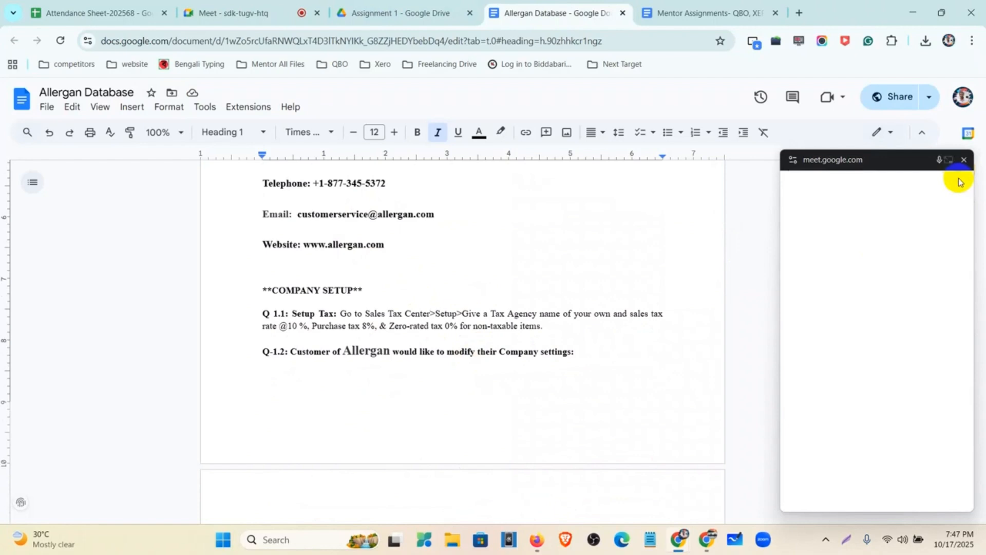
{"action": "scroll", "coordinate": [430, 409], "scroll_direction": "up", "scroll_amount": 1}
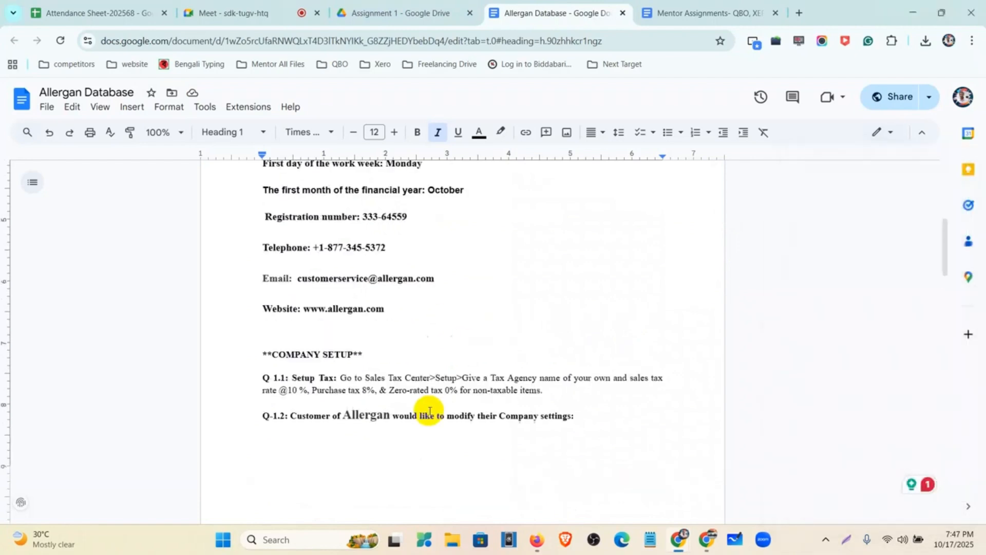
{"action": "scroll", "coordinate": [425, 411], "scroll_direction": "down", "scroll_amount": 6}
{"action": "key", "text": "ctrl+equal"}
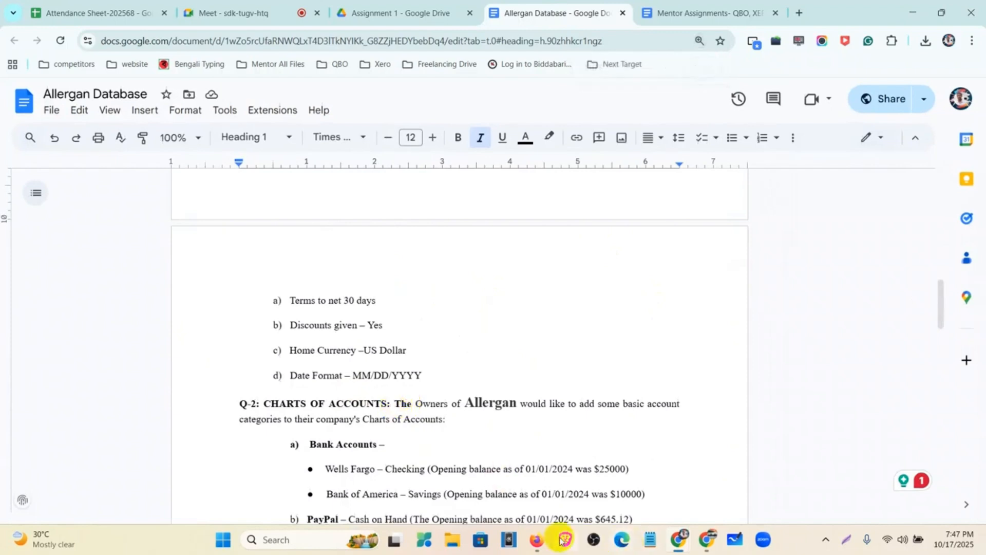
Step: Set the QuickBooks Date format to mm/dd/yyyy in Other preferences
{"action": "left_click", "coordinate": [536, 539]}
{"action": "left_click", "coordinate": [541, 304]}
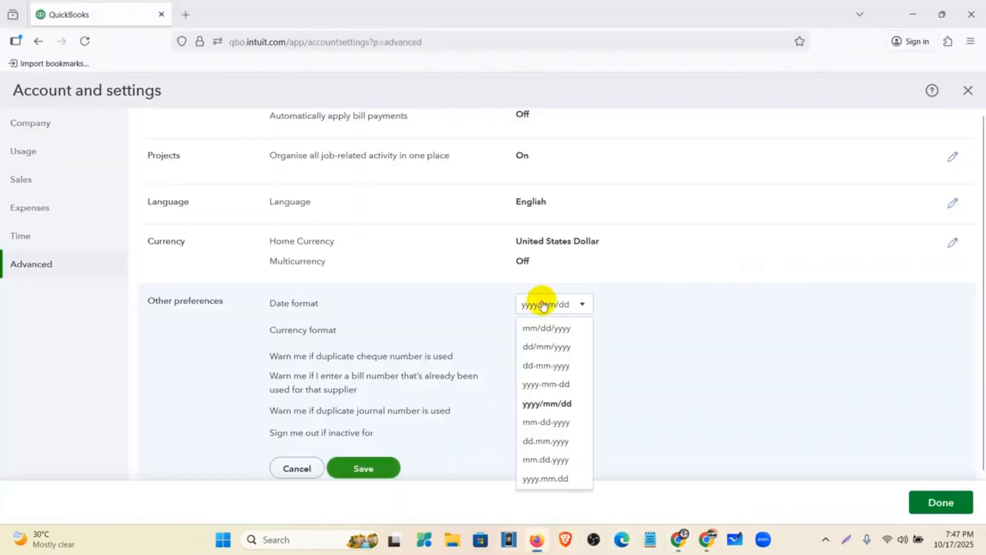
{"action": "left_click", "coordinate": [548, 335]}
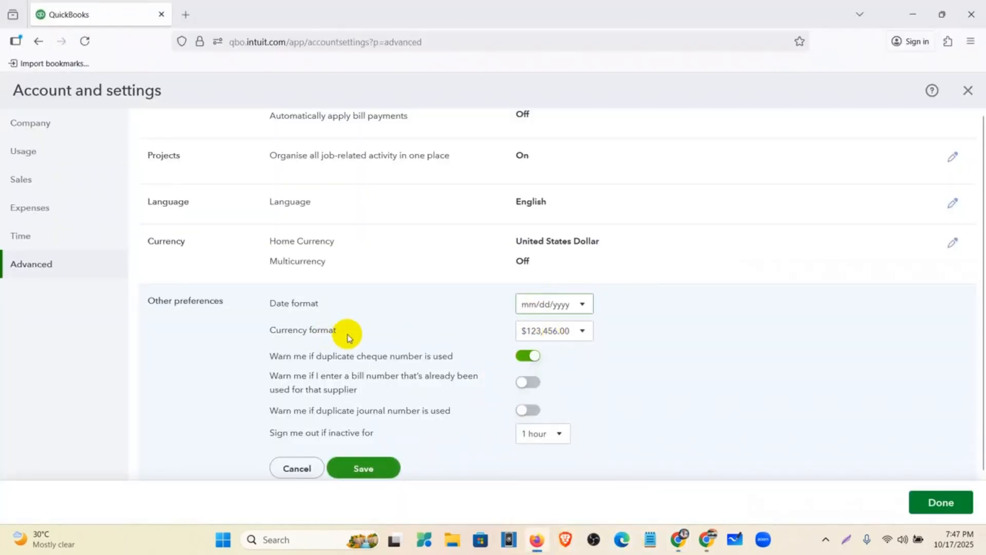
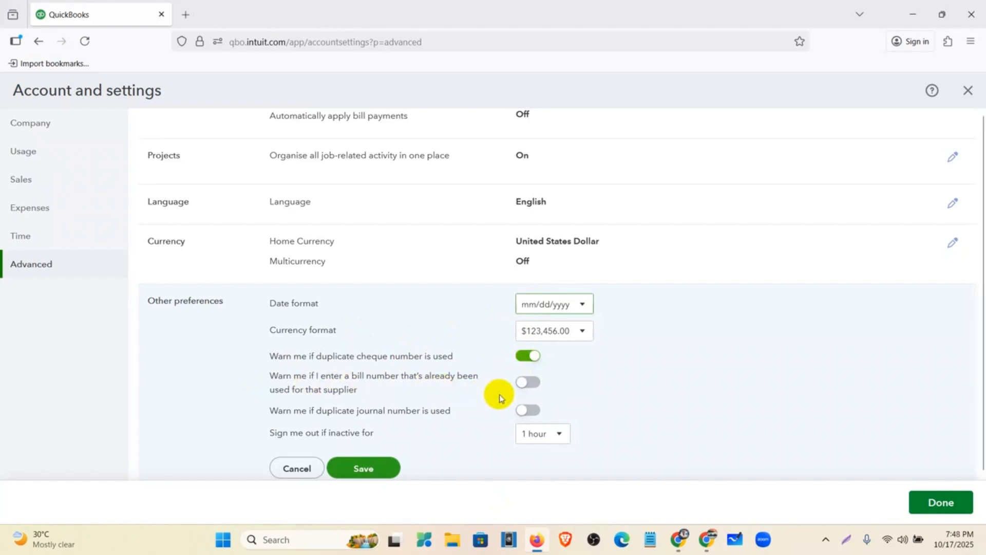
Step: Switch on the duplicate bill-number and journal-number warnings and save Other preferences
{"action": "left_click", "coordinate": [537, 383]}
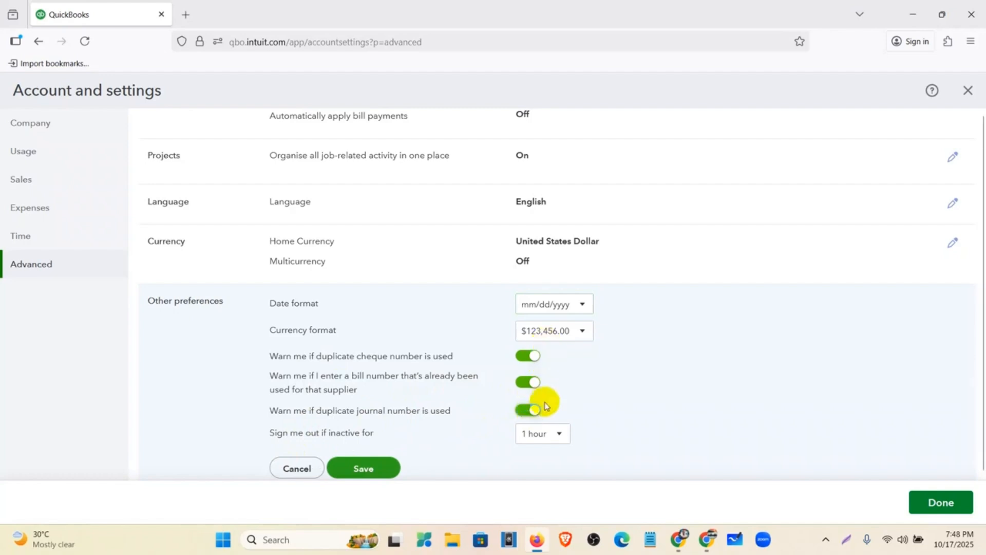
{"action": "scroll", "coordinate": [373, 440], "scroll_direction": "down", "scroll_amount": 1}
{"action": "left_click", "coordinate": [368, 412]}
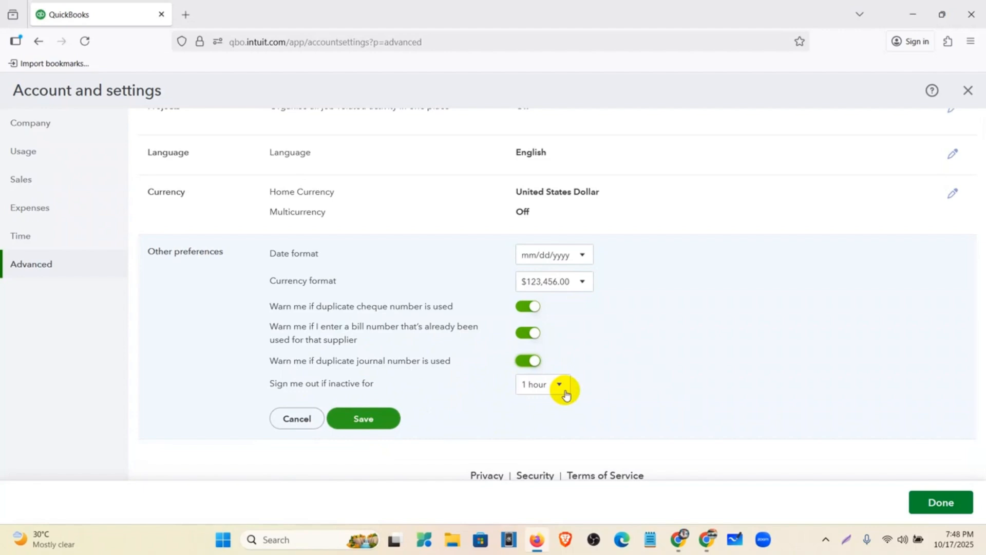
{"action": "left_click", "coordinate": [364, 421]}
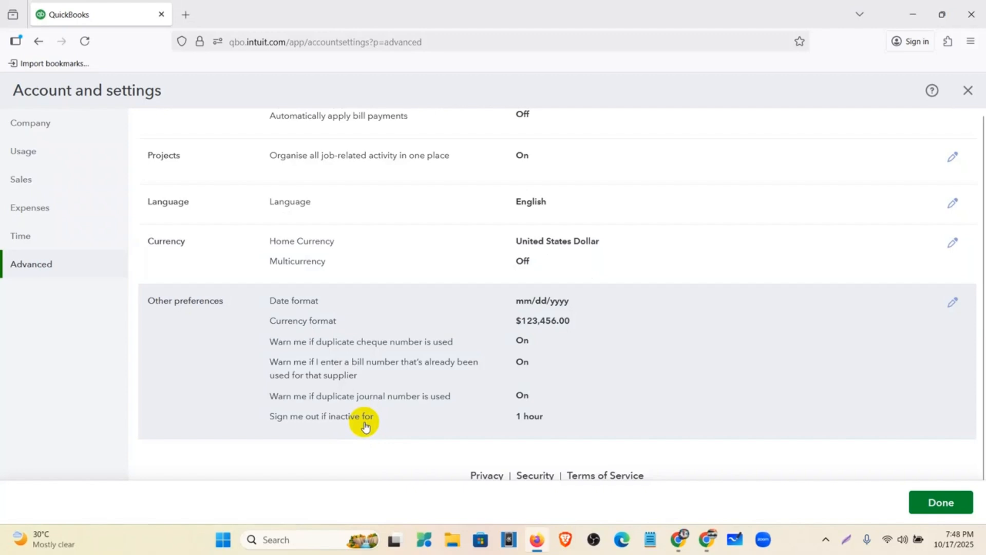
{"action": "scroll", "coordinate": [365, 427], "scroll_direction": "up", "scroll_amount": 8}
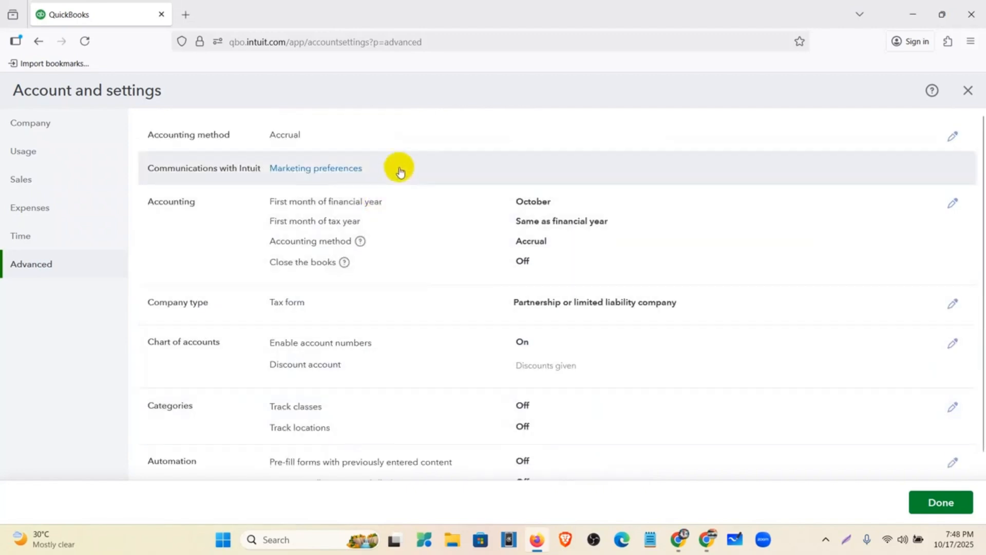
{"action": "scroll", "coordinate": [428, 138], "scroll_direction": "down", "scroll_amount": 1}
{"action": "scroll", "coordinate": [429, 141], "scroll_direction": "down", "scroll_amount": 1}
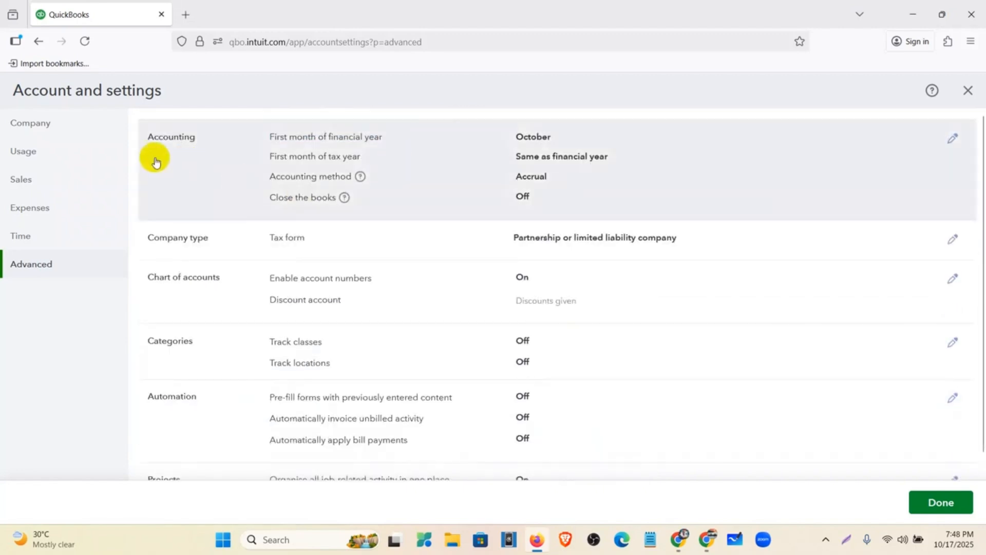
{"action": "left_click", "coordinate": [846, 540]}
{"action": "mouse_move", "coordinate": [1, 0]}
{"action": "left_mouse_down"}
{"action": "mouse_move", "coordinate": [77, 84]}
{"action": "mouse_move", "coordinate": [985, 554]}
{"action": "left_mouse_up"}
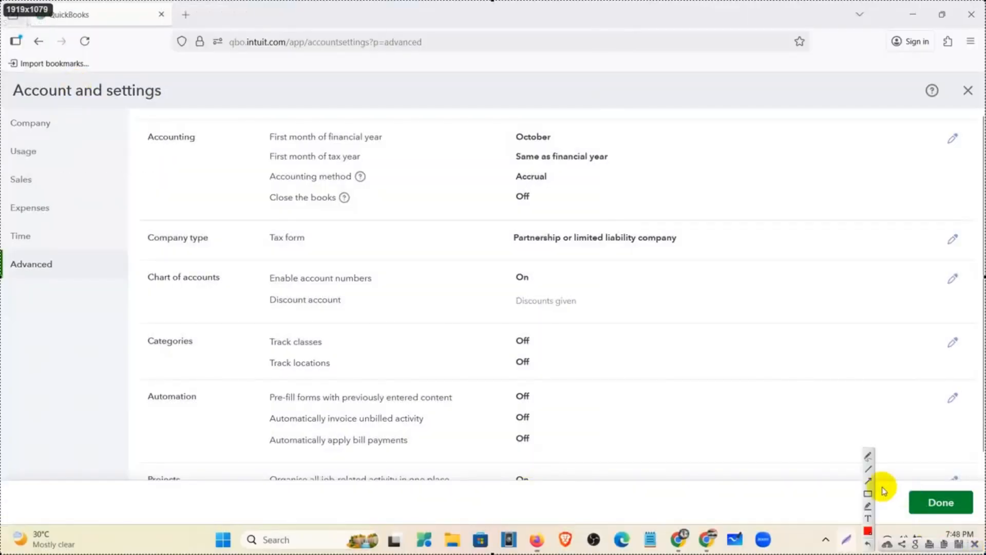
{"action": "left_click_drag", "start_coordinate": [2, 108], "coordinate": [102, 137]}
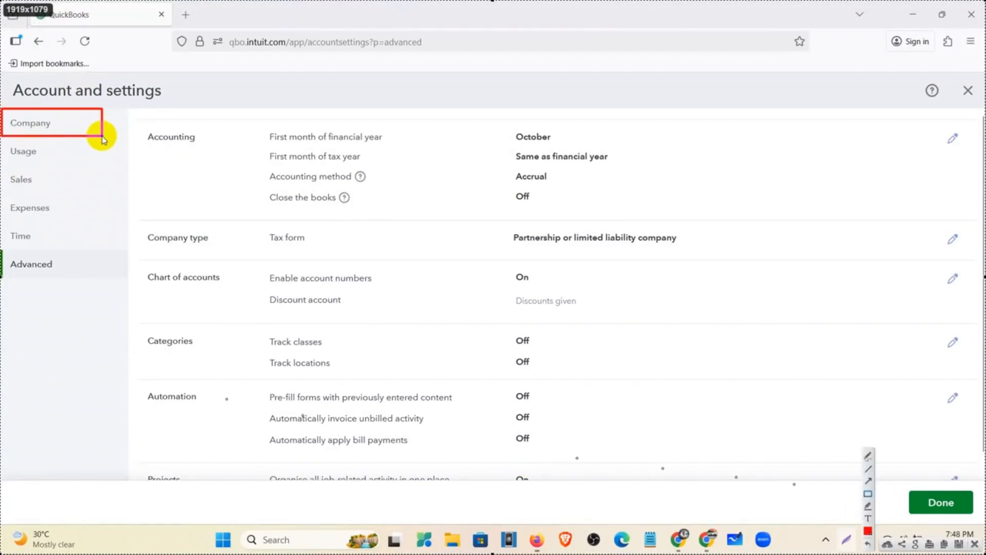
{"action": "left_click_drag", "start_coordinate": [2, 169], "coordinate": [76, 194]}
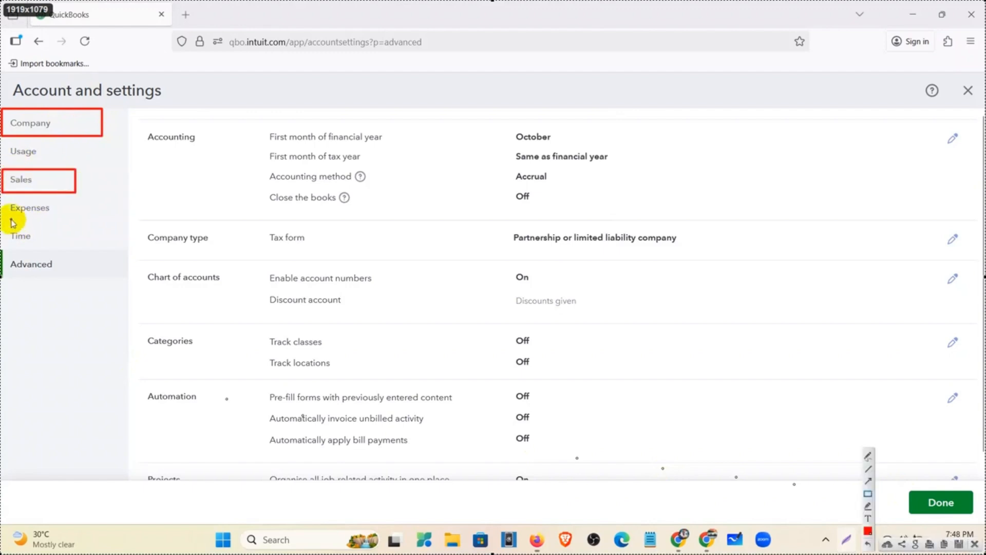
{"action": "left_click_drag", "start_coordinate": [5, 200], "coordinate": [99, 222]}
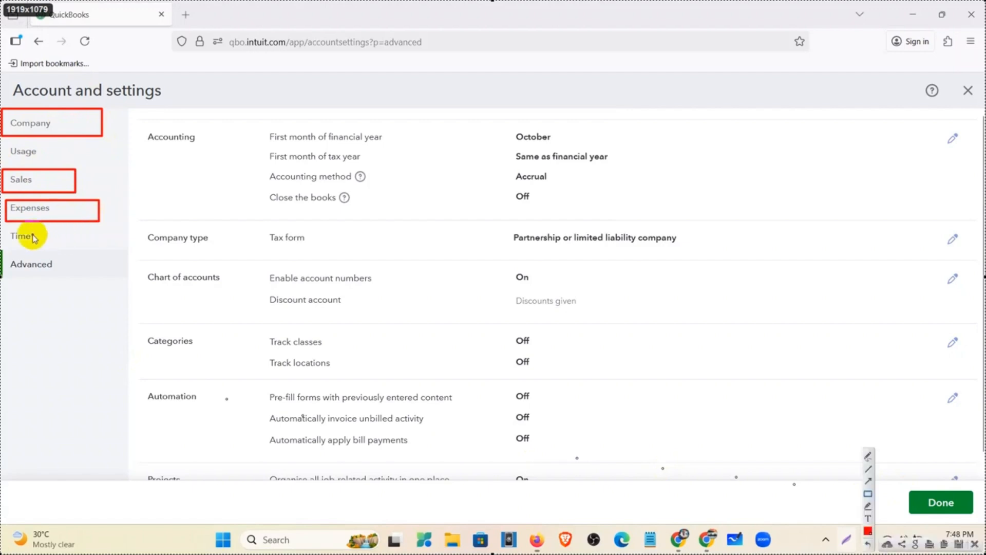
{"action": "left_click_drag", "start_coordinate": [6, 230], "coordinate": [42, 248]}
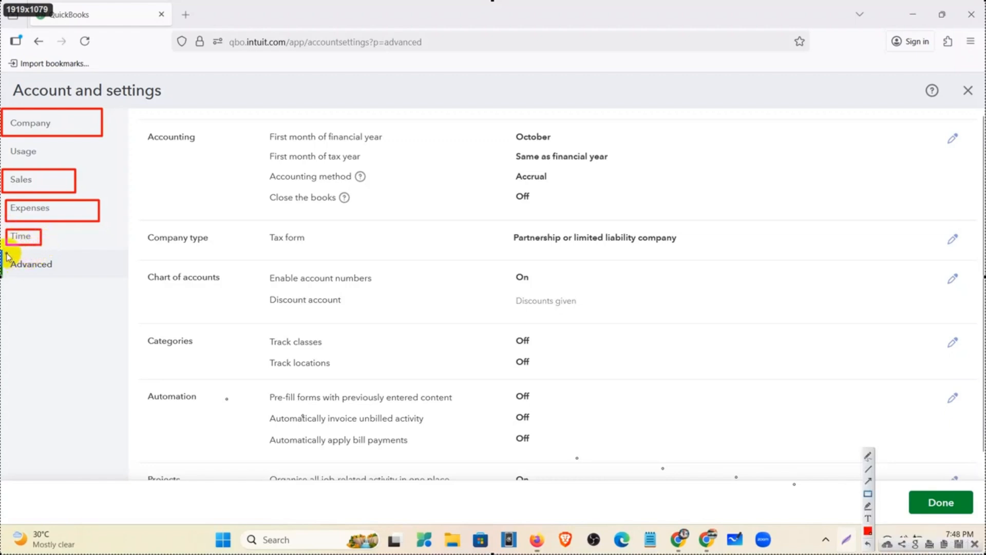
{"action": "left_click_drag", "start_coordinate": [5, 253], "coordinate": [70, 283]}
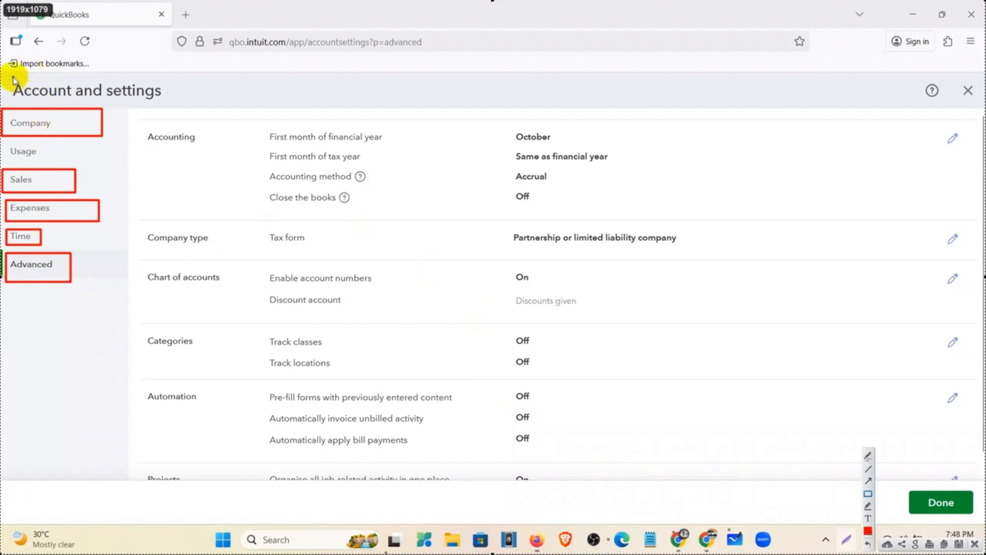
{"action": "left_click_drag", "start_coordinate": [4, 76], "coordinate": [214, 107]}
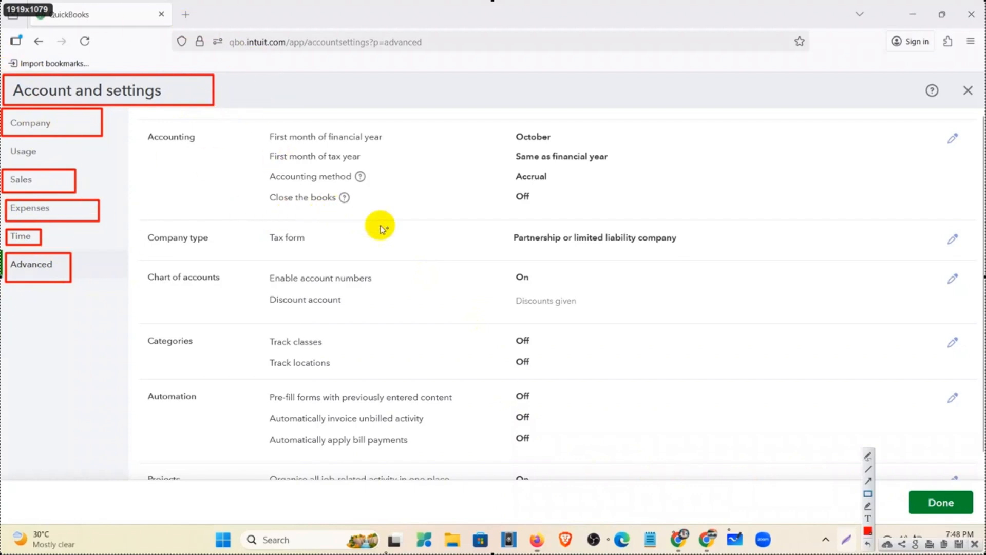
{"action": "left_click", "coordinate": [975, 546]}
Step: Close Account and settings with Done, reload the dashboard, and bring up the Allergan Database document
{"action": "left_click", "coordinate": [947, 509]}
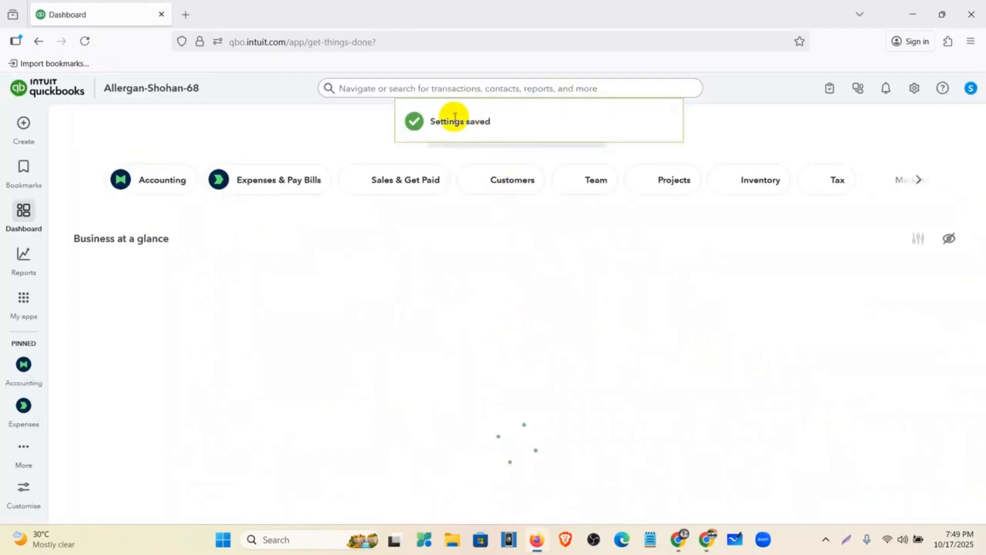
{"action": "left_click", "coordinate": [84, 41]}
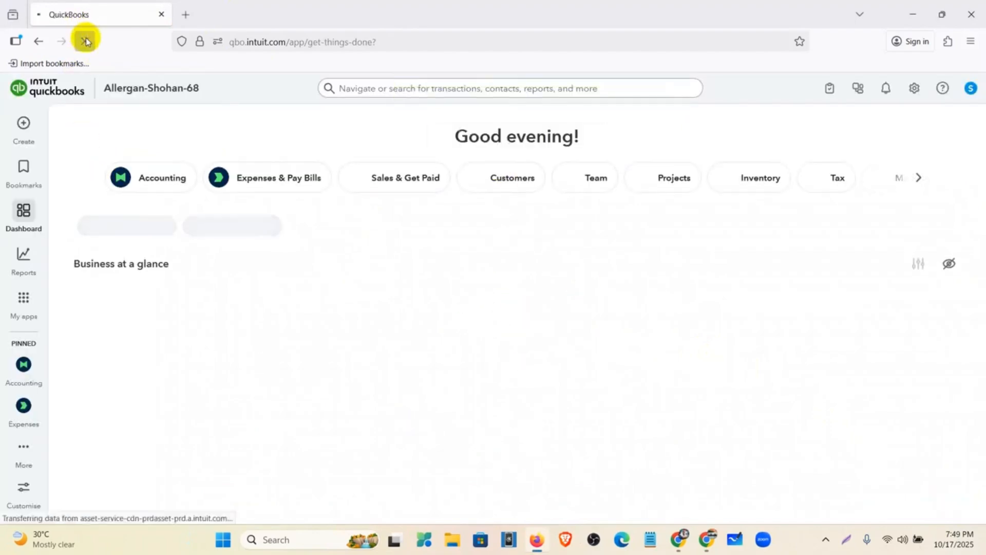
{"action": "mouse_move", "coordinate": [680, 539]}
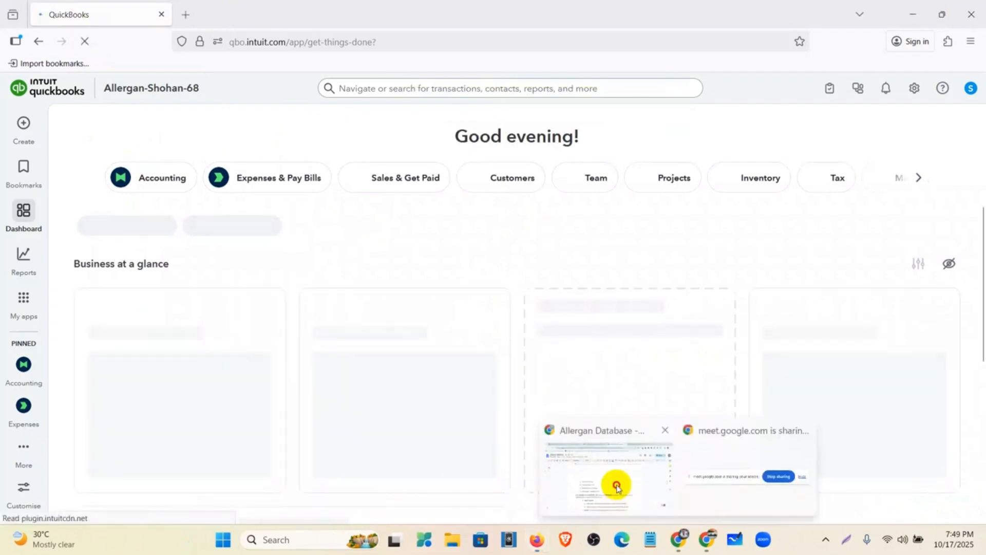
{"action": "left_click", "coordinate": [616, 483]}
Step: Review the Sales and the Time and Advanced settings tasks in the Mentor Assignments document
{"action": "left_click", "coordinate": [650, 12]}
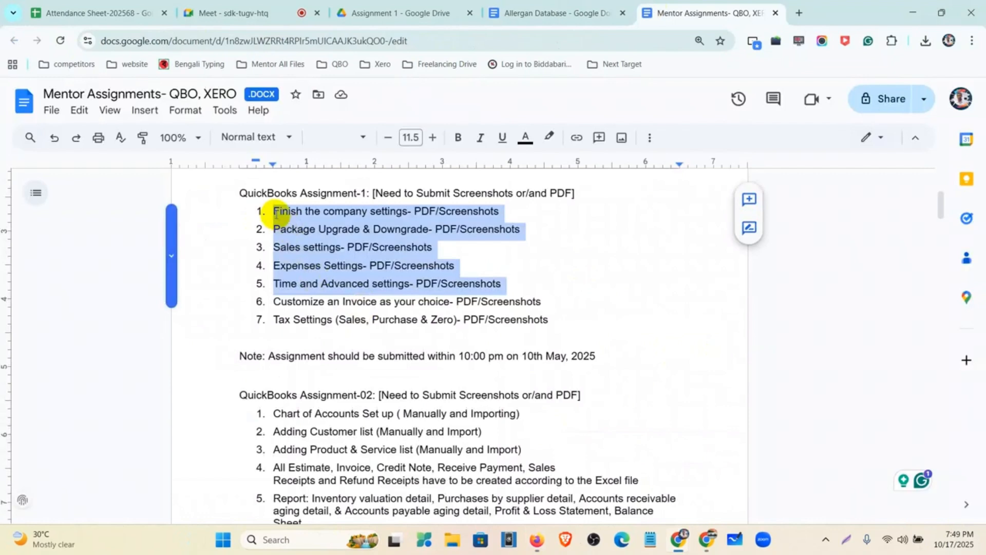
{"action": "left_click", "coordinate": [276, 214]}
{"action": "left_click", "coordinate": [274, 248]}
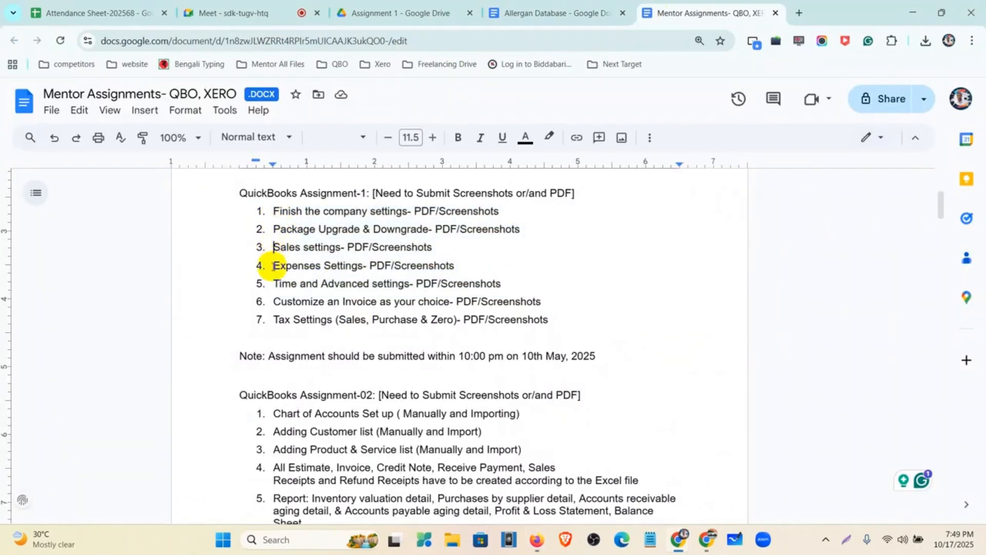
{"action": "left_click", "coordinate": [274, 285]}
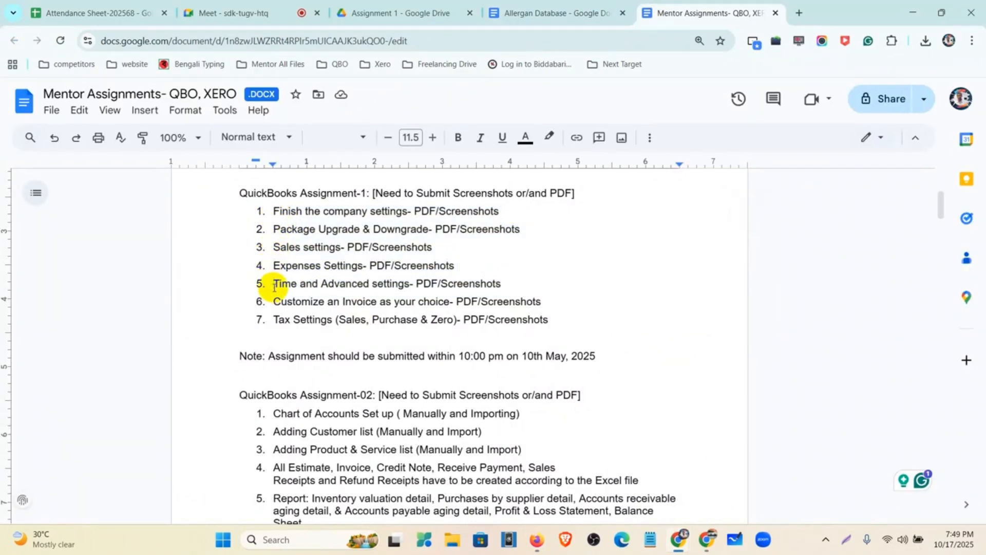
Step: Back in Firefox, search the web for 'quickbooks online pricing' in a new tab
{"action": "left_click", "coordinate": [537, 539]}
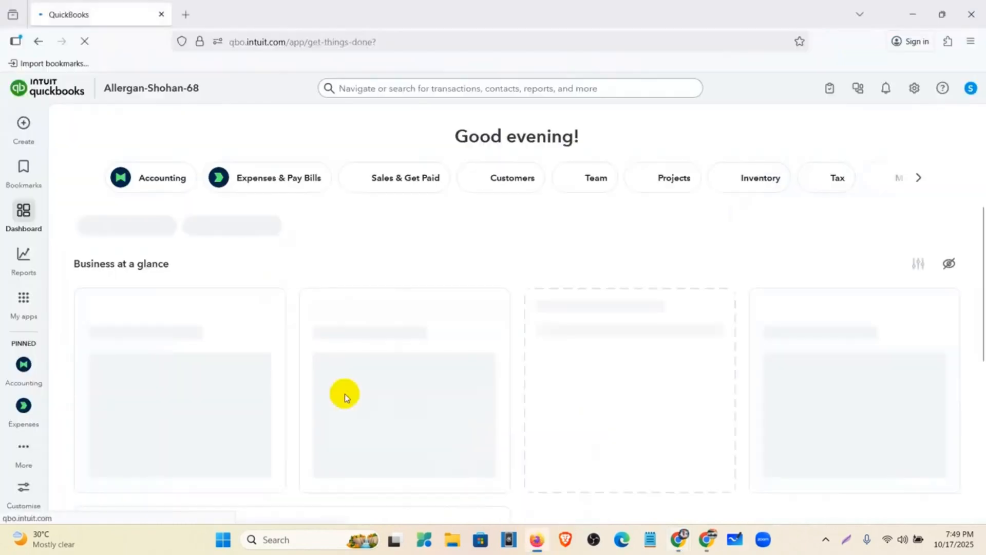
{"action": "left_click", "coordinate": [198, 16]}
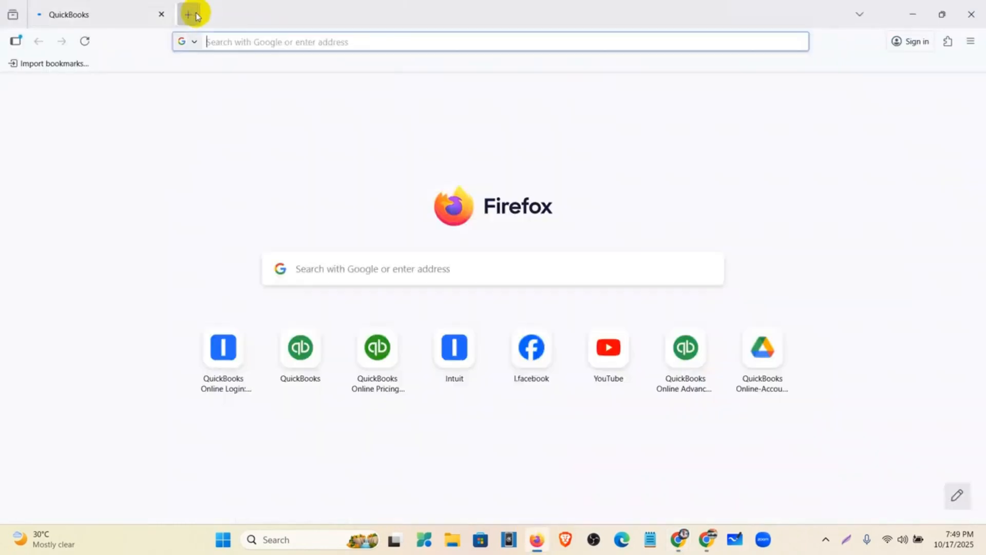
{"action": "left_click", "coordinate": [253, 46]}
{"action": "type", "text": "q"}
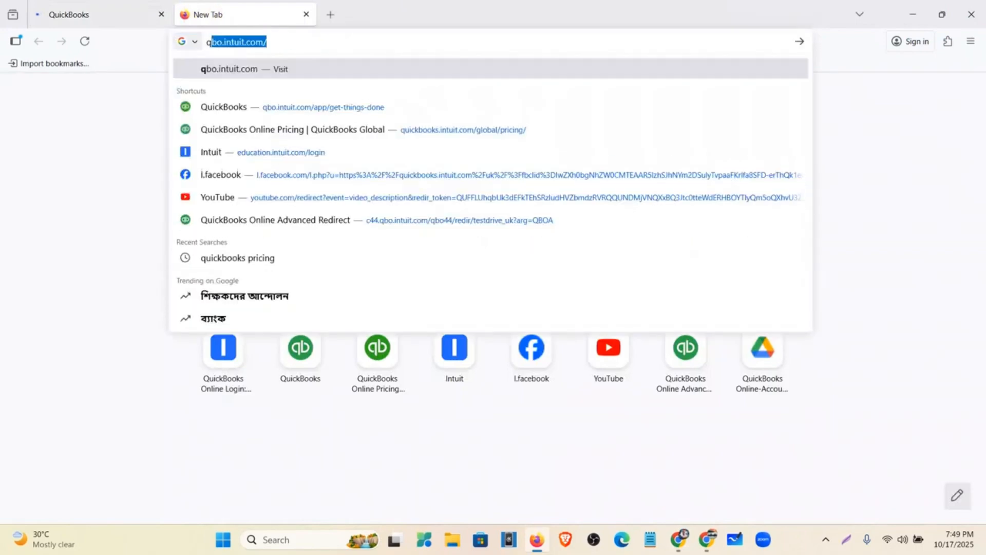
{"action": "type", "text": "uickbooks o"}
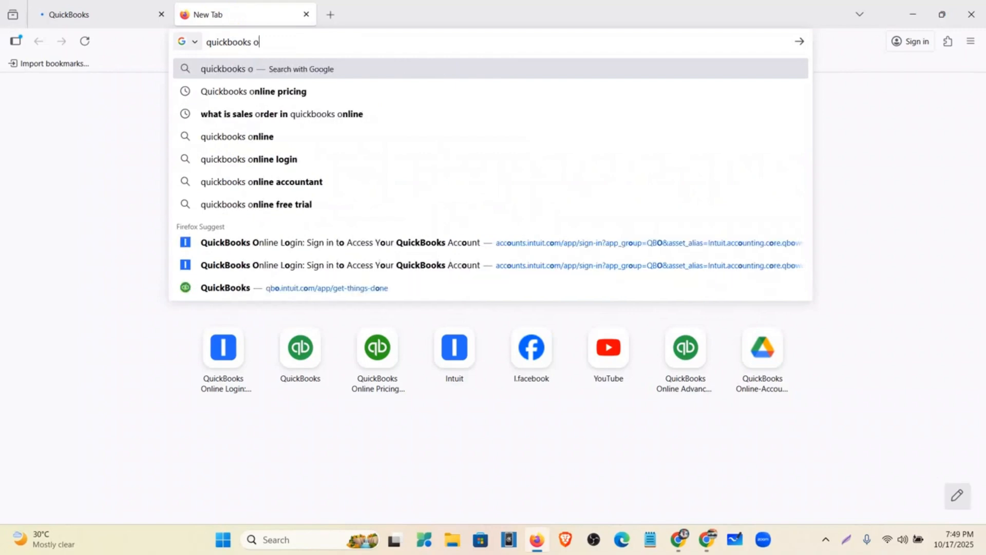
{"action": "type", "text": "nlin"}
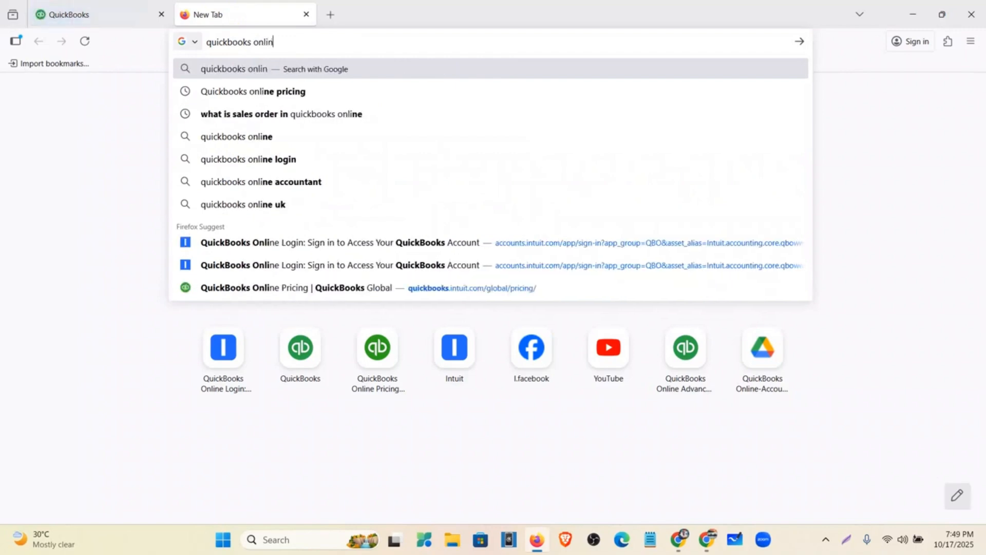
{"action": "type", "text": "e pric"}
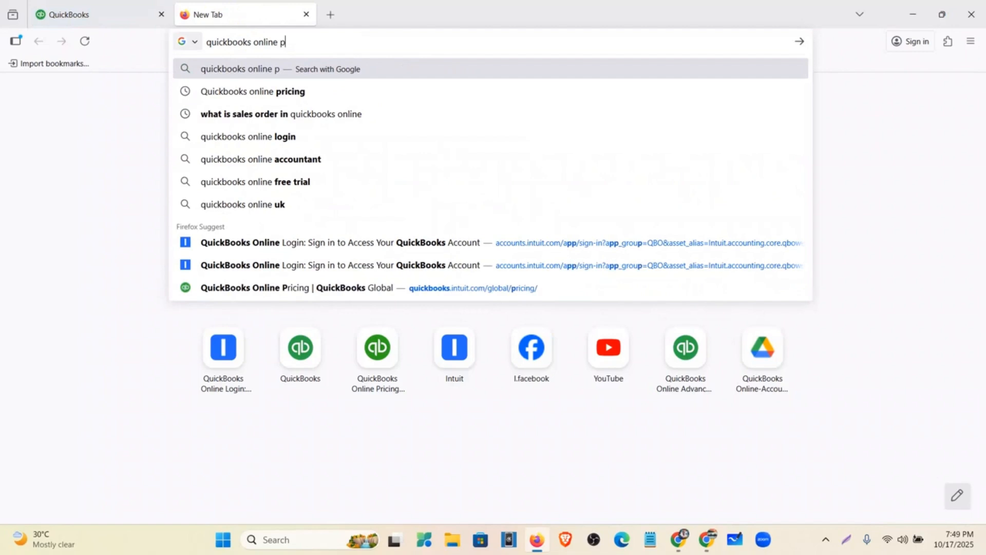
{"action": "type", "text": "g"}
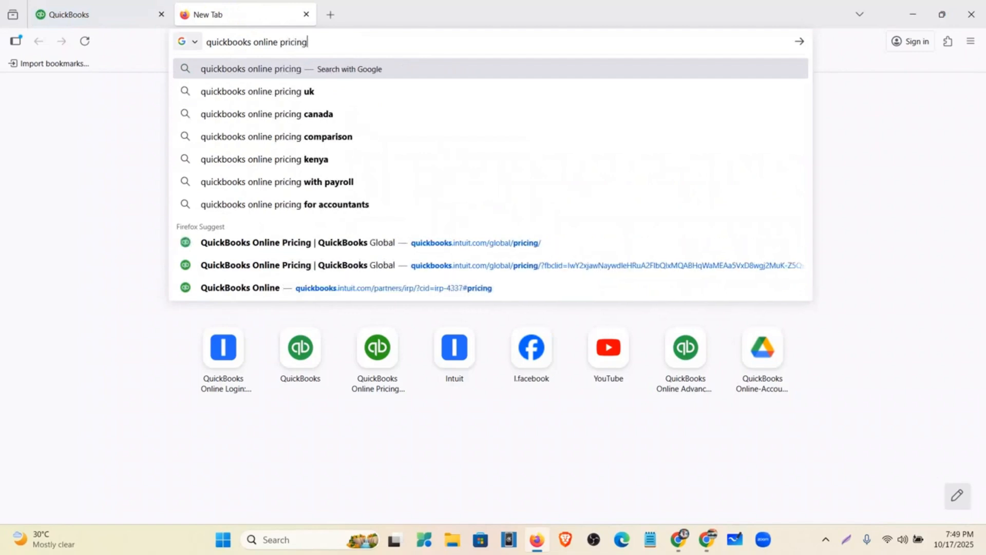
{"action": "key", "text": "Return"}
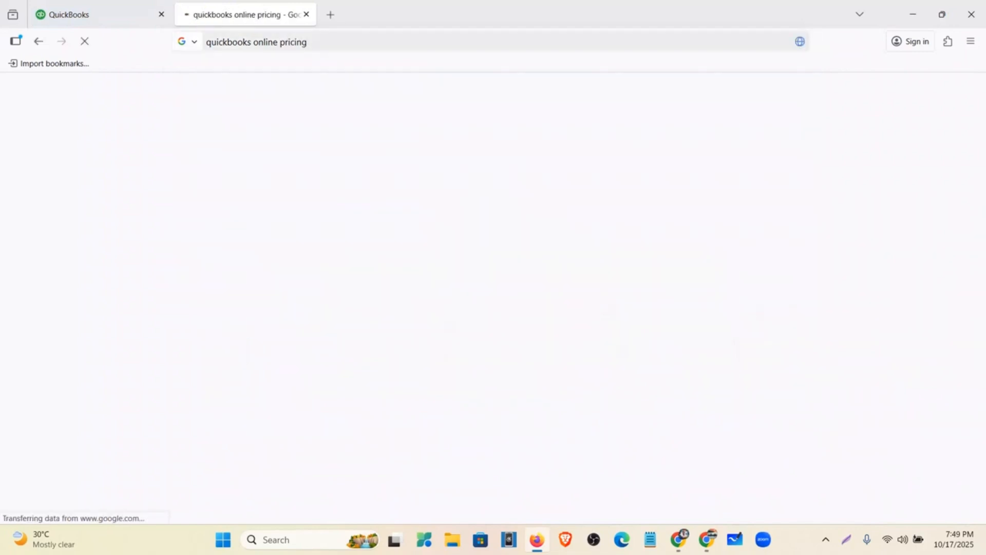
Step: Scroll the QuickBooks pricing page and jump to the plan cards with BDT monthly prices
{"action": "scroll", "coordinate": [177, 226], "scroll_direction": "down", "scroll_amount": 4}
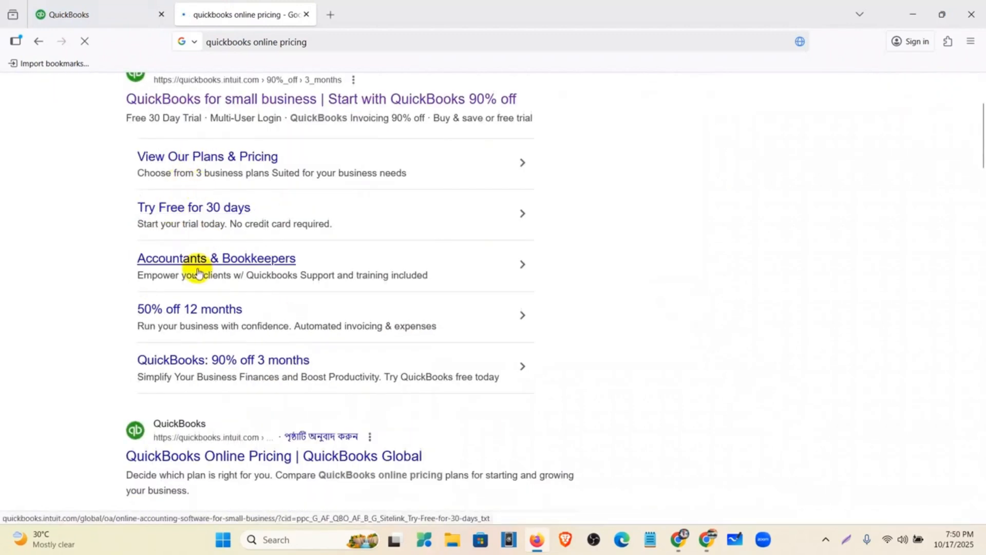
{"action": "scroll", "coordinate": [253, 416], "scroll_direction": "down", "scroll_amount": 2}
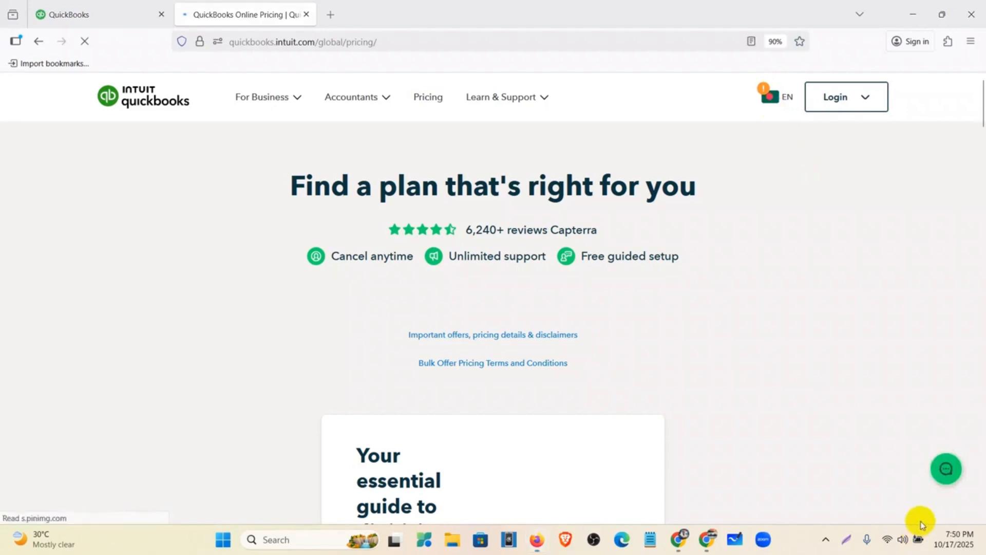
{"action": "scroll", "coordinate": [634, 242], "scroll_direction": "down", "scroll_amount": 15}
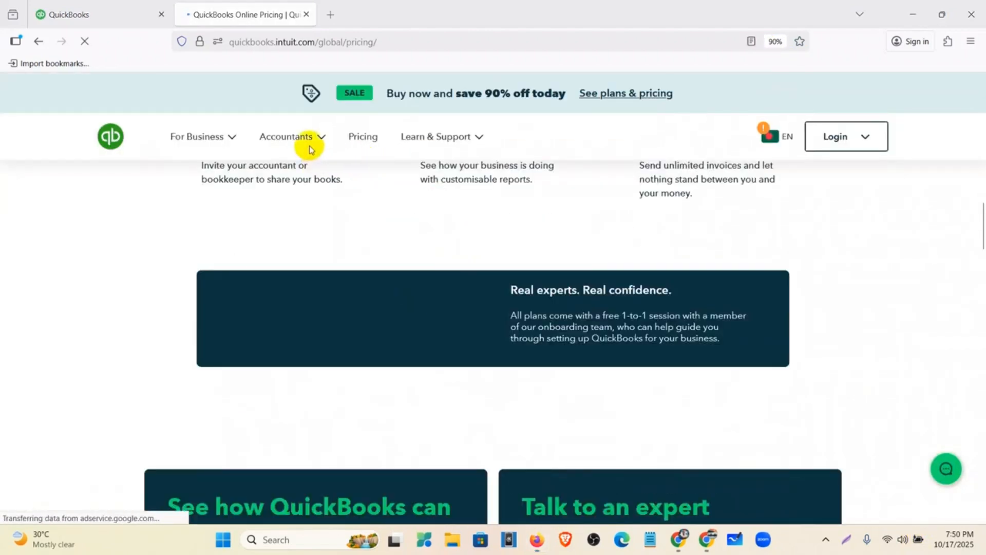
{"action": "left_click", "coordinate": [355, 137]}
{"action": "scroll", "coordinate": [399, 263], "scroll_direction": "down", "scroll_amount": 2}
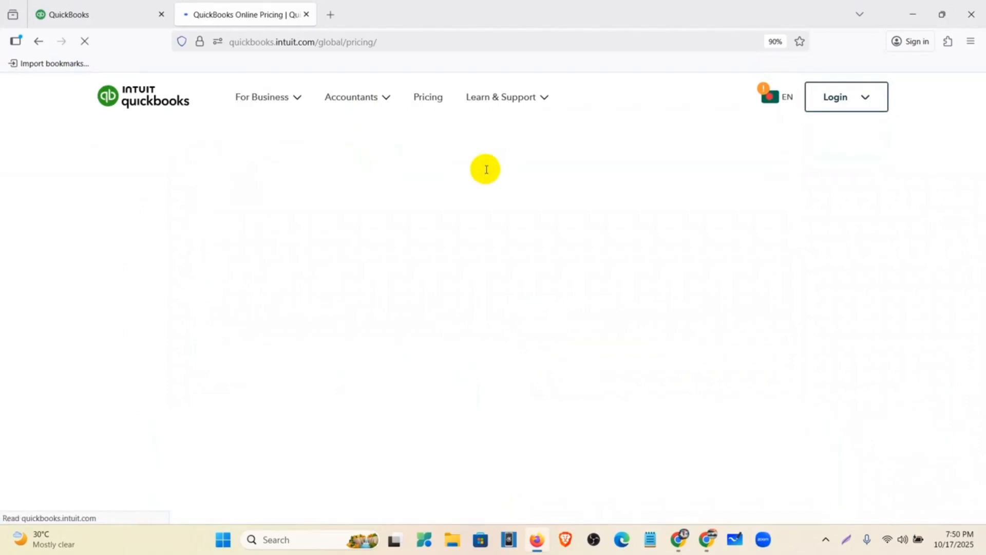
{"action": "scroll", "coordinate": [478, 205], "scroll_direction": "down", "scroll_amount": 9}
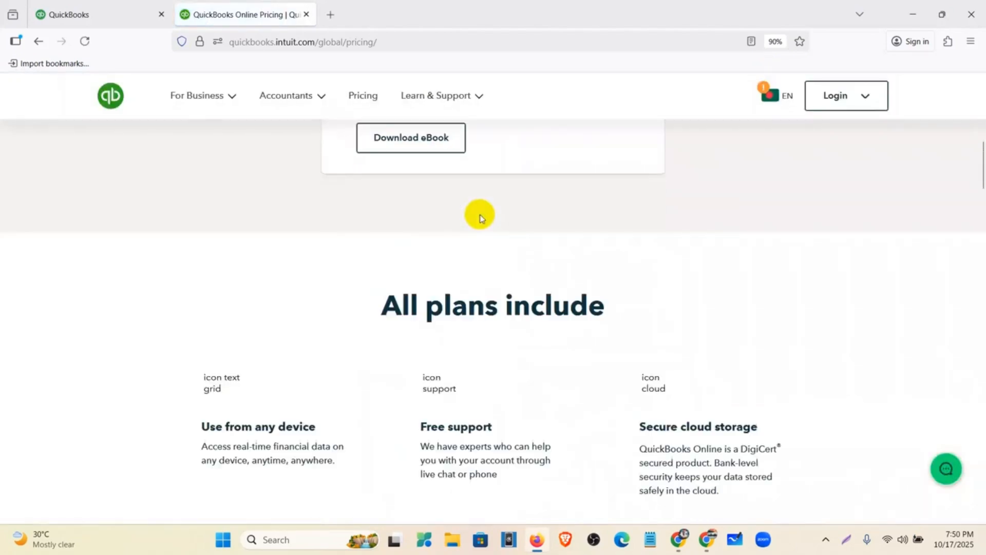
{"action": "scroll", "coordinate": [481, 217], "scroll_direction": "down", "scroll_amount": 20}
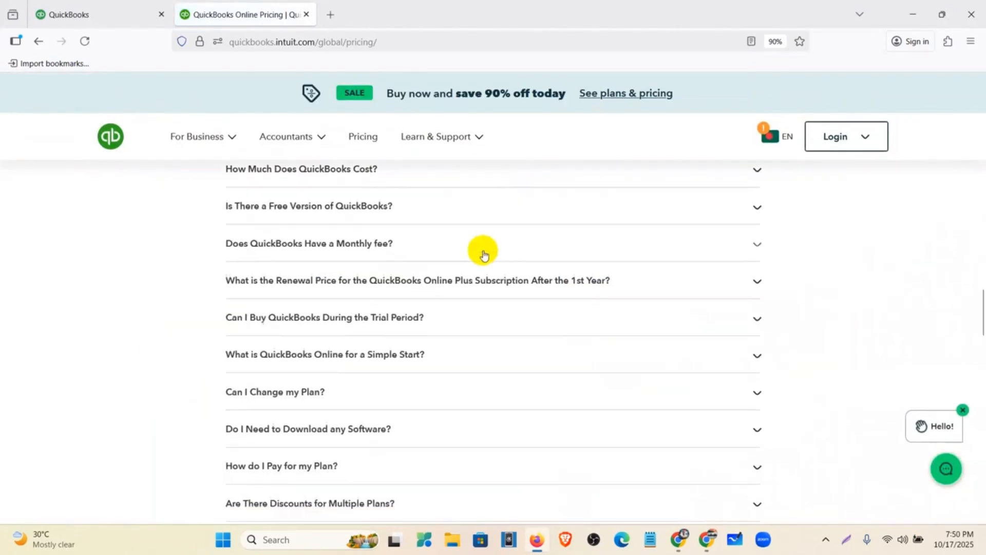
{"action": "scroll", "coordinate": [483, 256], "scroll_direction": "down", "scroll_amount": 20}
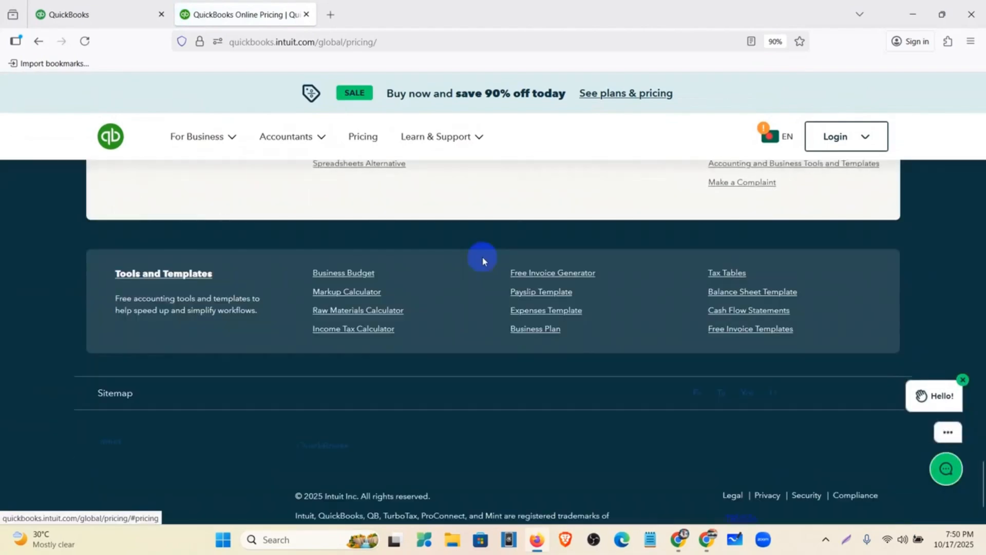
{"action": "scroll", "coordinate": [482, 257], "scroll_direction": "up", "scroll_amount": 6}
{"action": "left_click", "coordinate": [494, 284]}
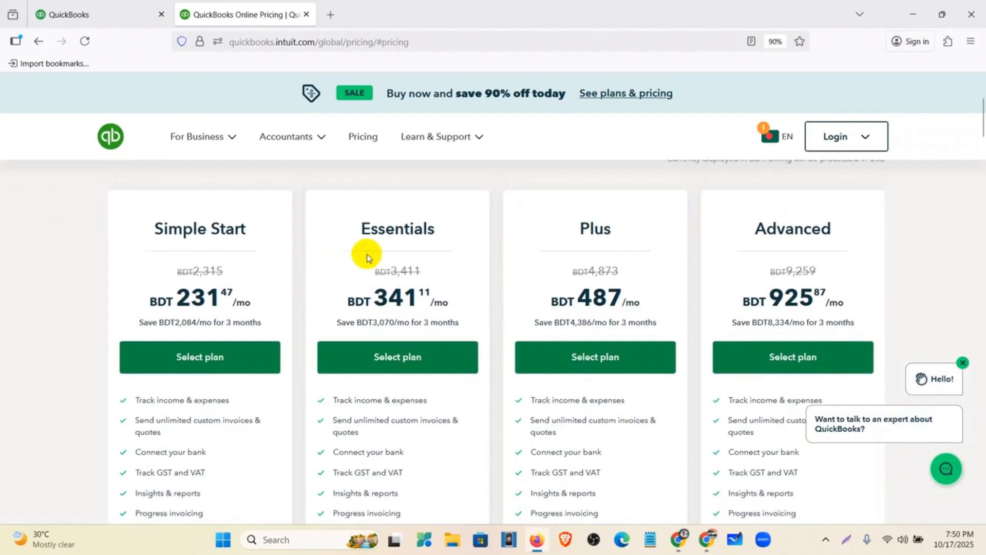
Step: Change the site country to United States and switch to the US QuickBooks site
{"action": "left_click", "coordinate": [772, 137]}
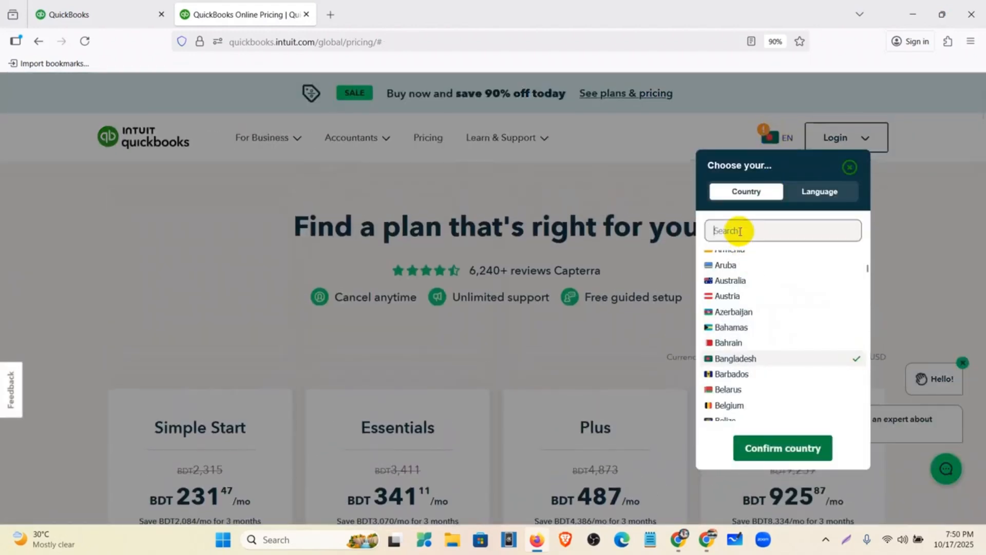
{"action": "left_click", "coordinate": [740, 231]}
{"action": "type", "text": "united"}
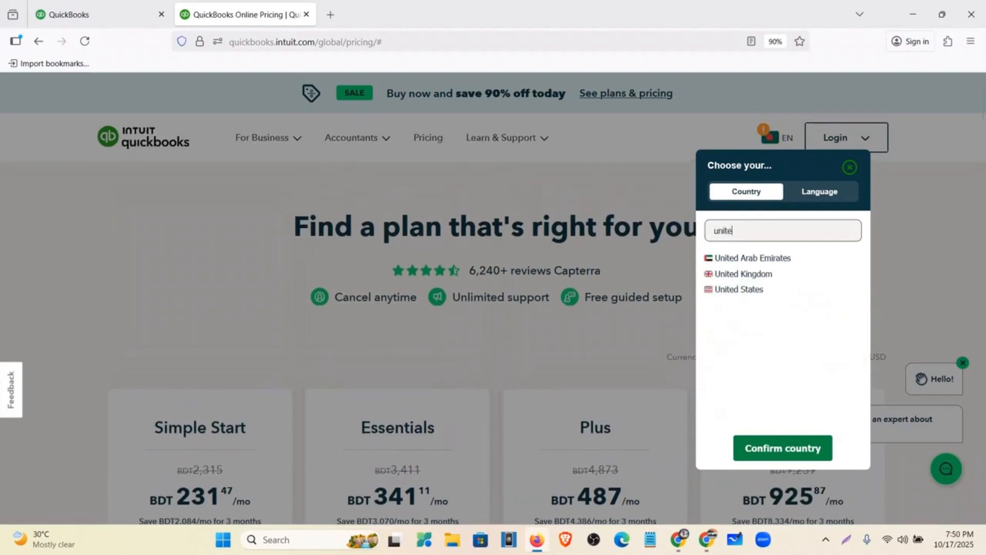
{"action": "left_click", "coordinate": [768, 292]}
{"action": "left_click", "coordinate": [790, 452]}
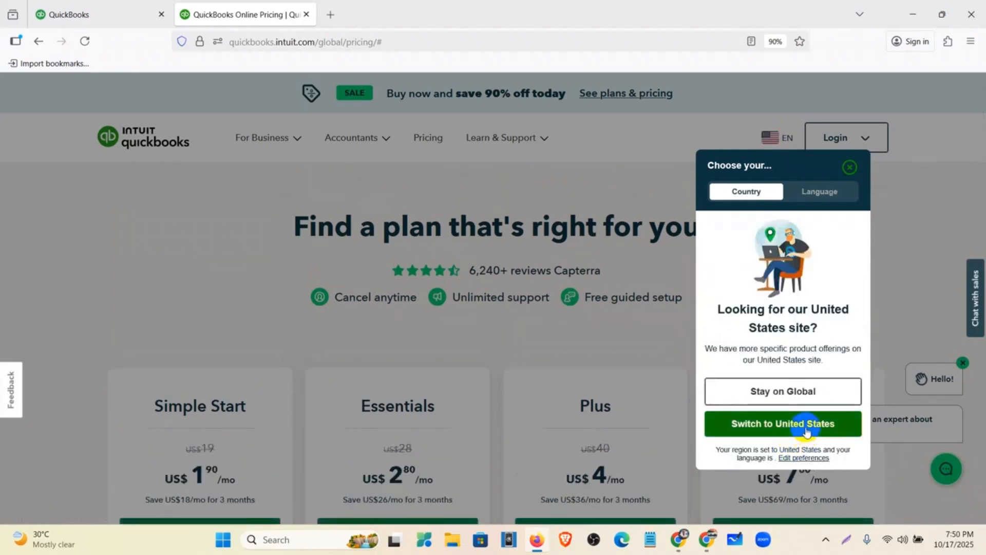
{"action": "left_click", "coordinate": [799, 424]}
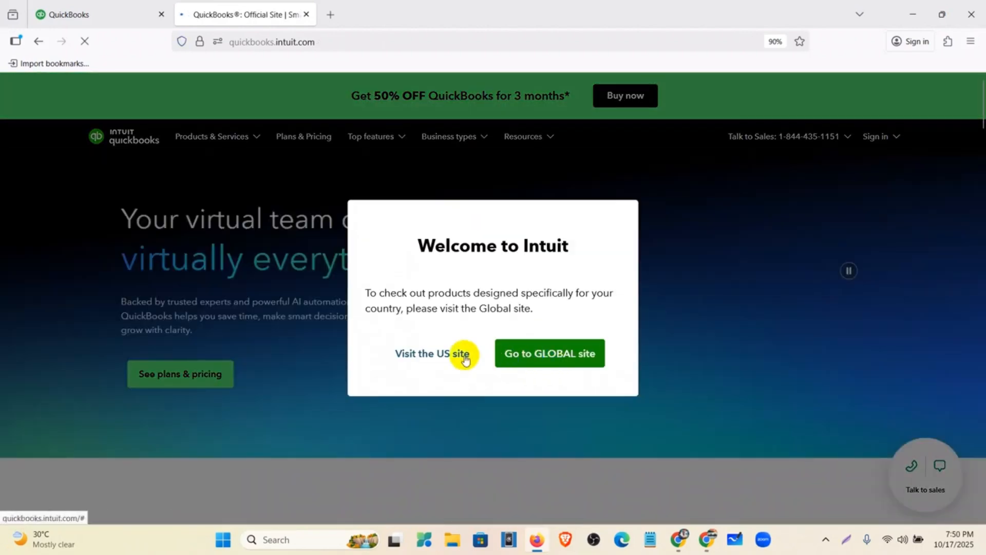
Step: Stay on the US site and scroll through the QuickBooks US homepage
{"action": "left_click", "coordinate": [466, 356]}
{"action": "scroll", "coordinate": [837, 257], "scroll_direction": "down", "scroll_amount": 5}
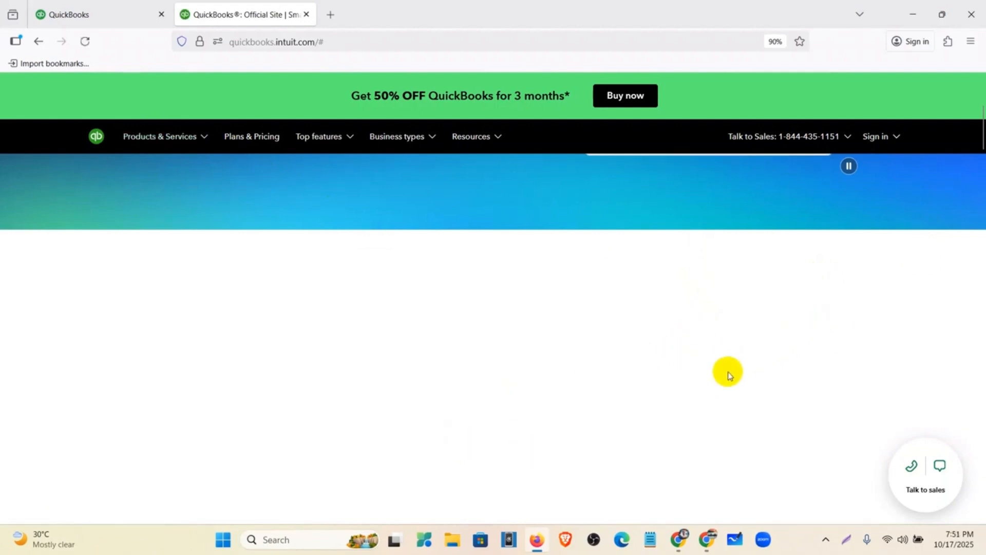
{"action": "scroll", "coordinate": [730, 376], "scroll_direction": "down", "scroll_amount": 5}
{"action": "scroll", "coordinate": [730, 376], "scroll_direction": "down", "scroll_amount": 6}
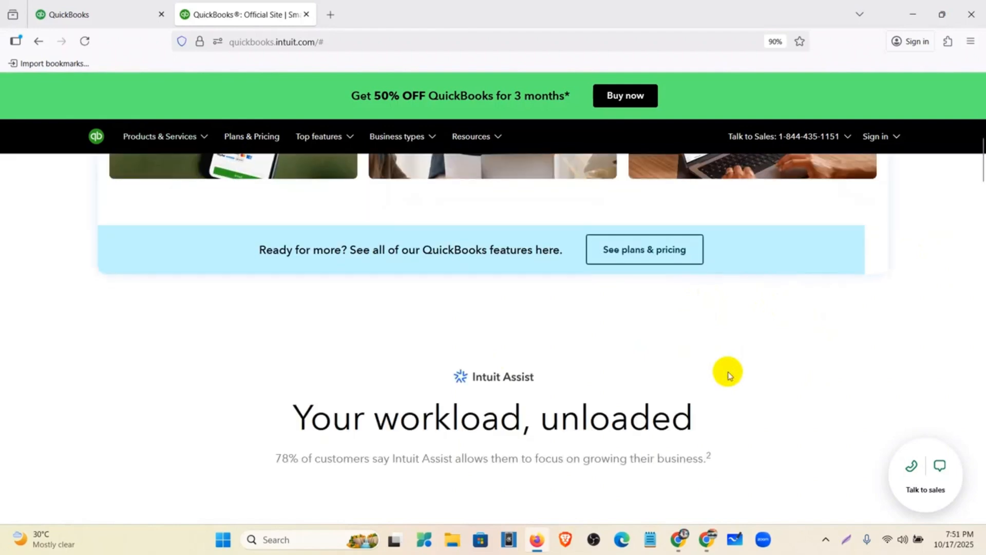
{"action": "scroll", "coordinate": [730, 376], "scroll_direction": "up", "scroll_amount": 5}
{"action": "scroll", "coordinate": [728, 375], "scroll_direction": "up", "scroll_amount": 4}
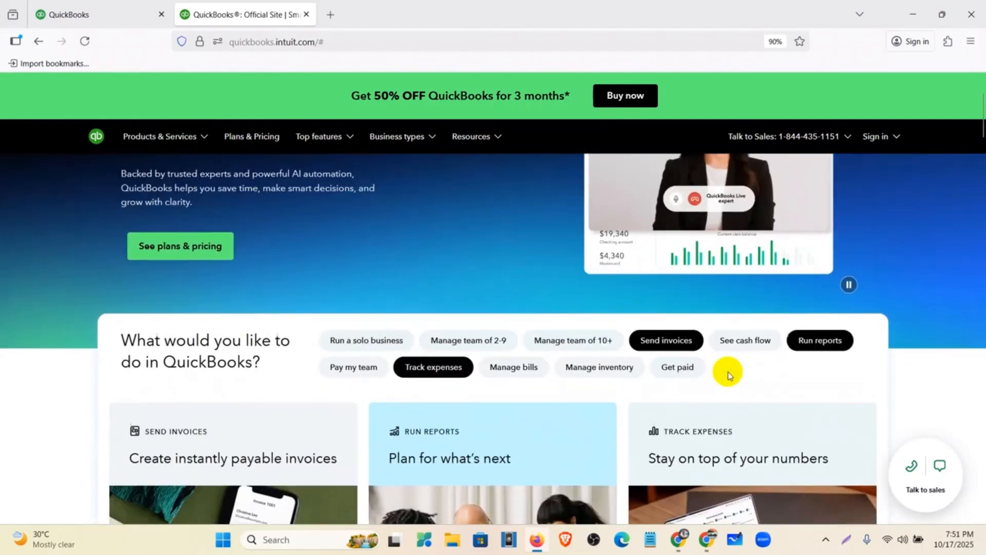
{"action": "scroll", "coordinate": [730, 378], "scroll_direction": "down", "scroll_amount": 9}
{"action": "scroll", "coordinate": [732, 381], "scroll_direction": "down", "scroll_amount": 4}
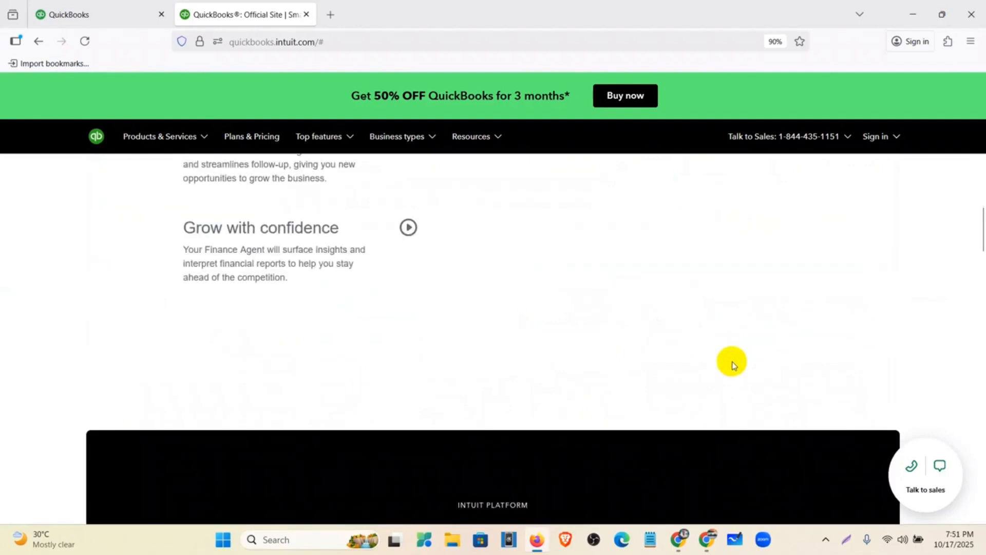
{"action": "scroll", "coordinate": [733, 364], "scroll_direction": "down", "scroll_amount": 5}
{"action": "scroll", "coordinate": [732, 360], "scroll_direction": "up", "scroll_amount": 6}
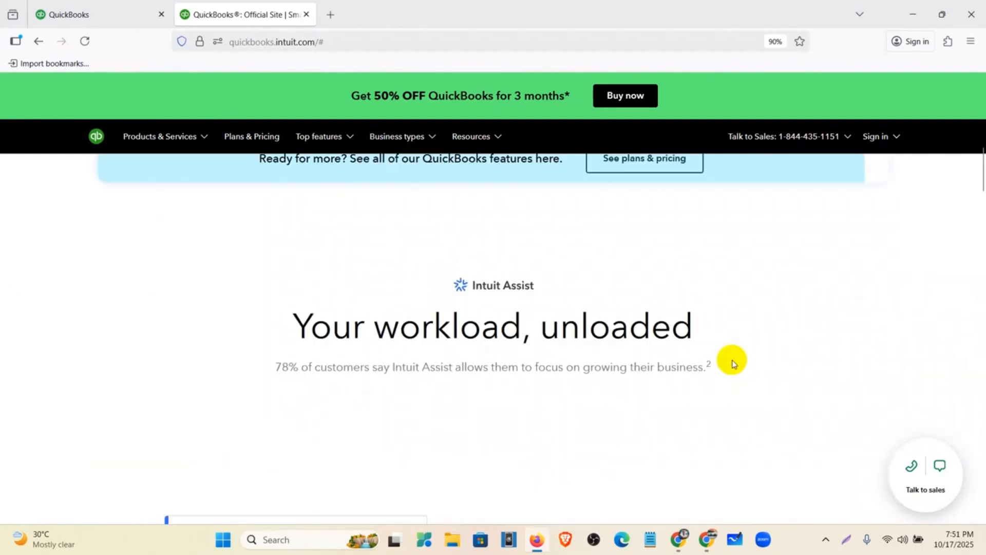
{"action": "scroll", "coordinate": [733, 361], "scroll_direction": "down", "scroll_amount": 4}
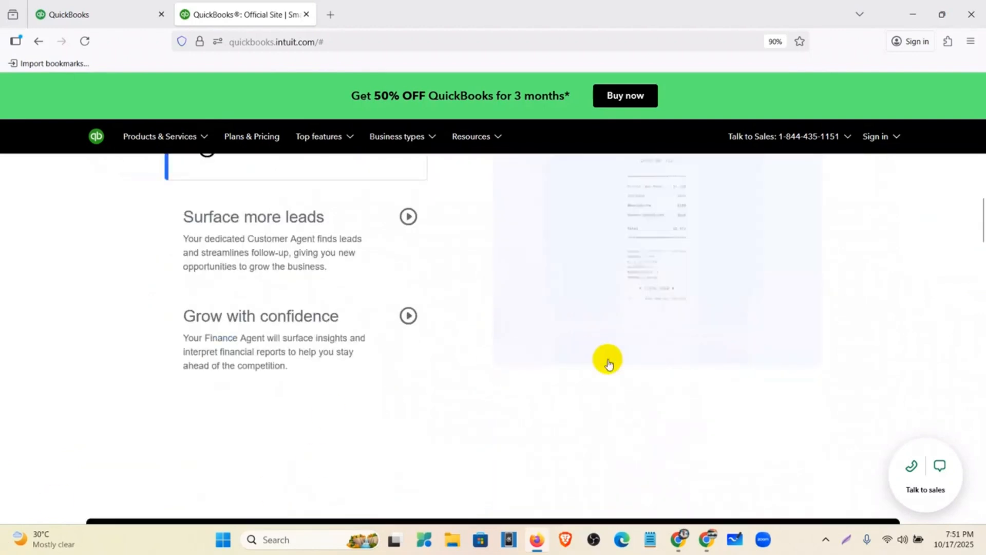
{"action": "scroll", "coordinate": [983, 215], "scroll_direction": "down", "scroll_amount": 5}
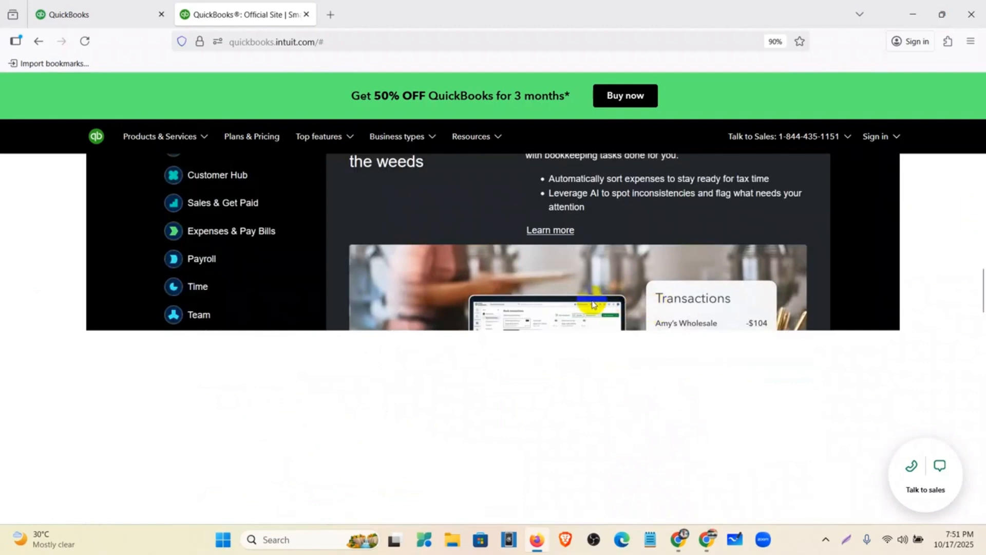
{"action": "scroll", "coordinate": [644, 259], "scroll_direction": "up", "scroll_amount": 2}
{"action": "scroll", "coordinate": [554, 247], "scroll_direction": "up", "scroll_amount": 1}
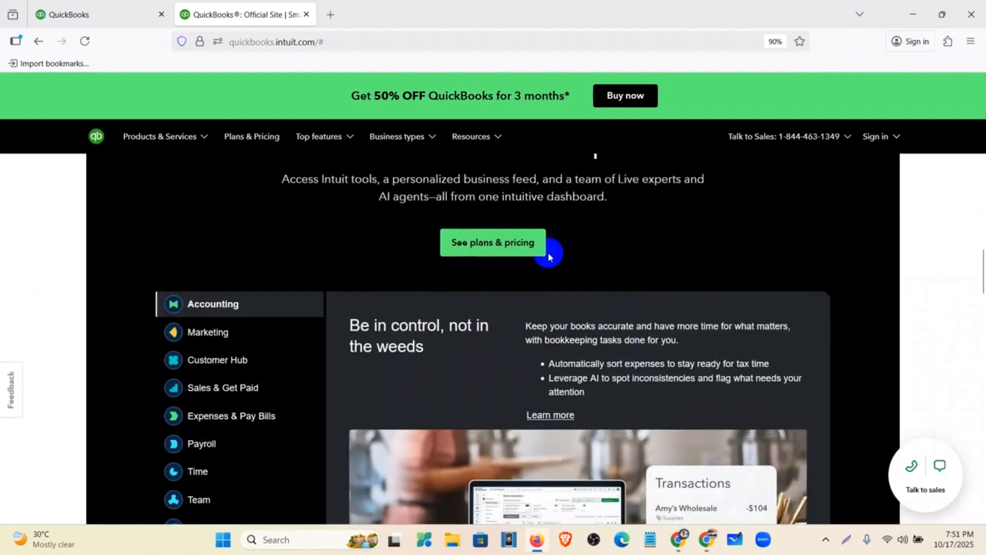
Step: View US plans and pricing, Simple Start $19 to Advanced $137.50/mo, then go back
{"action": "left_click", "coordinate": [490, 252]}
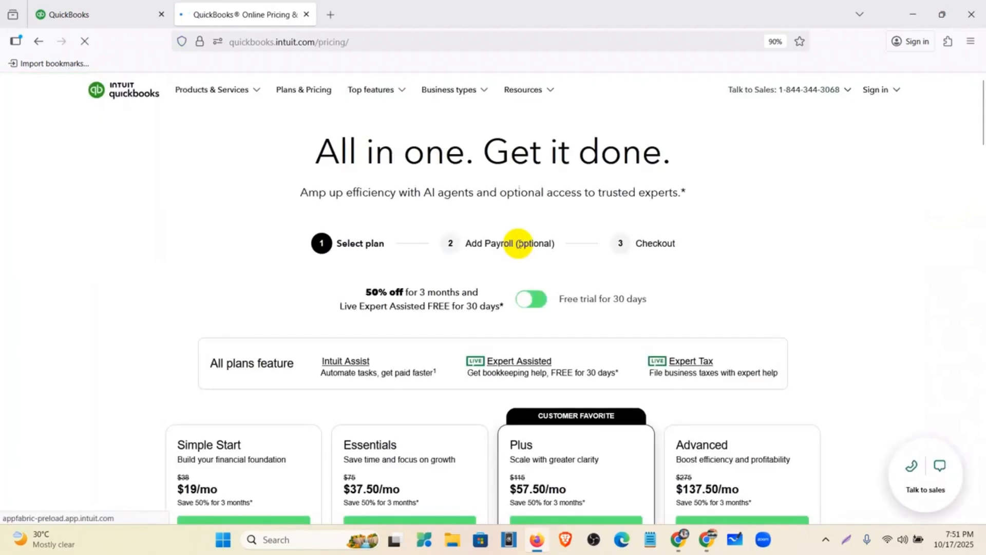
{"action": "scroll", "coordinate": [519, 246], "scroll_direction": "down", "scroll_amount": 4}
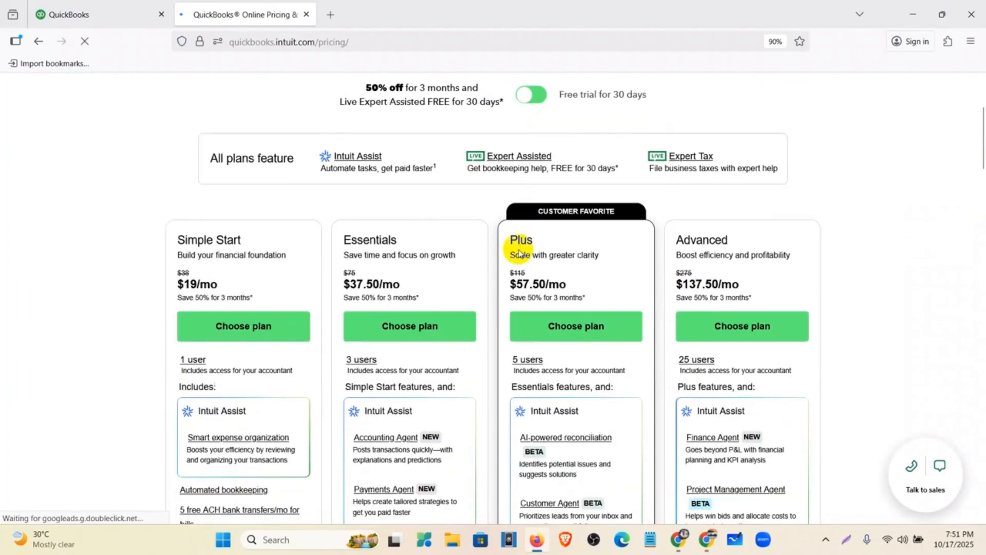
{"action": "left_click", "coordinate": [450, 354]}
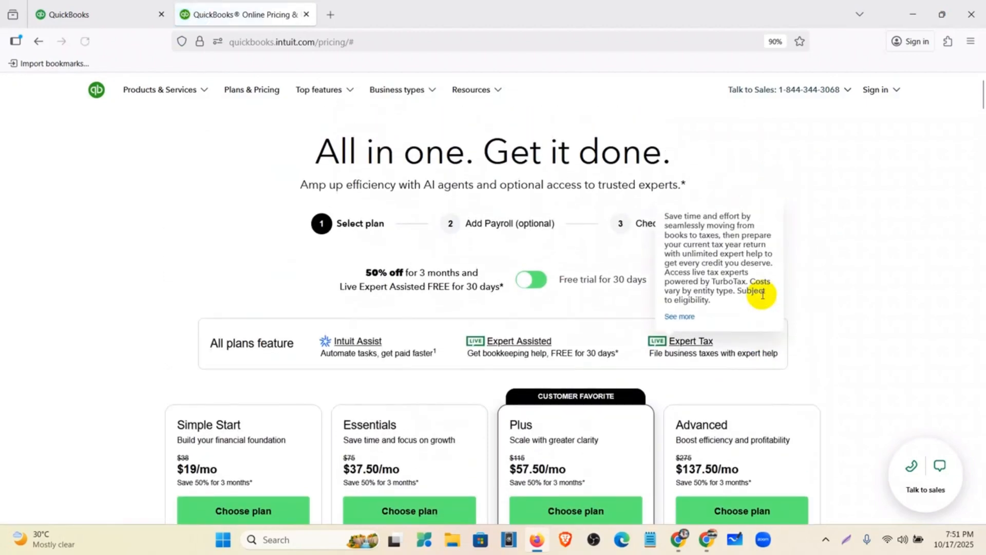
{"action": "scroll", "coordinate": [820, 267], "scroll_direction": "down", "scroll_amount": 6}
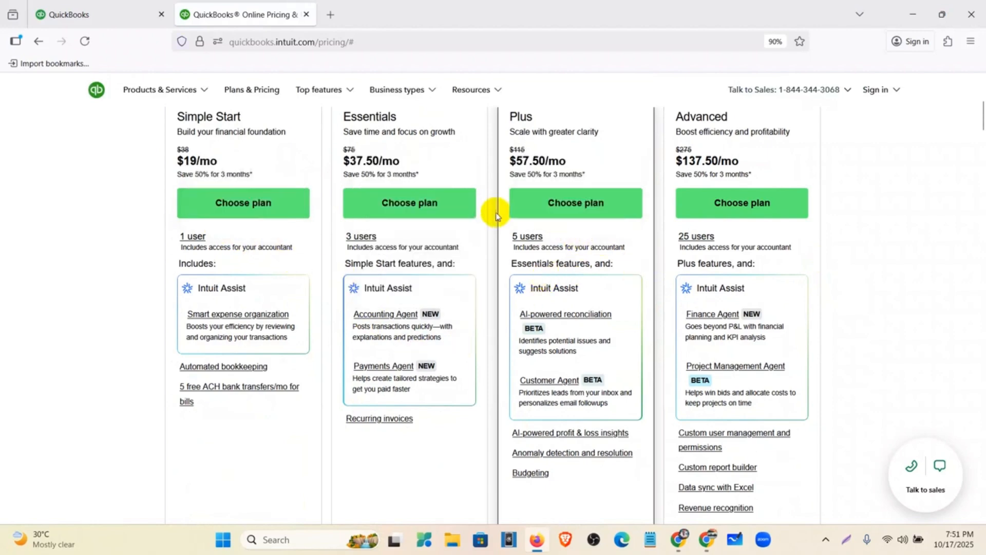
{"action": "scroll", "coordinate": [408, 315], "scroll_direction": "down", "scroll_amount": 3}
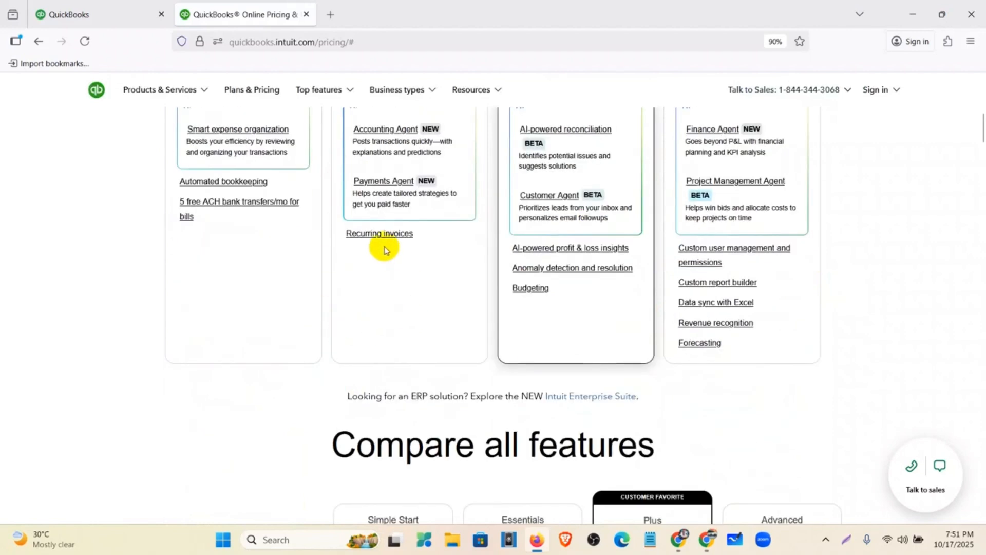
{"action": "scroll", "coordinate": [694, 310], "scroll_direction": "up", "scroll_amount": 10}
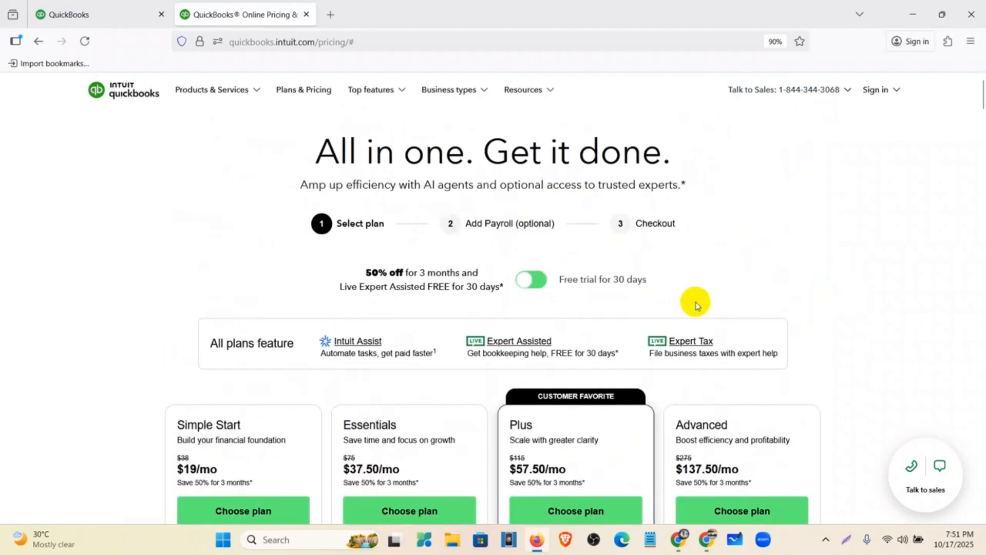
{"action": "left_click", "coordinate": [38, 44]}
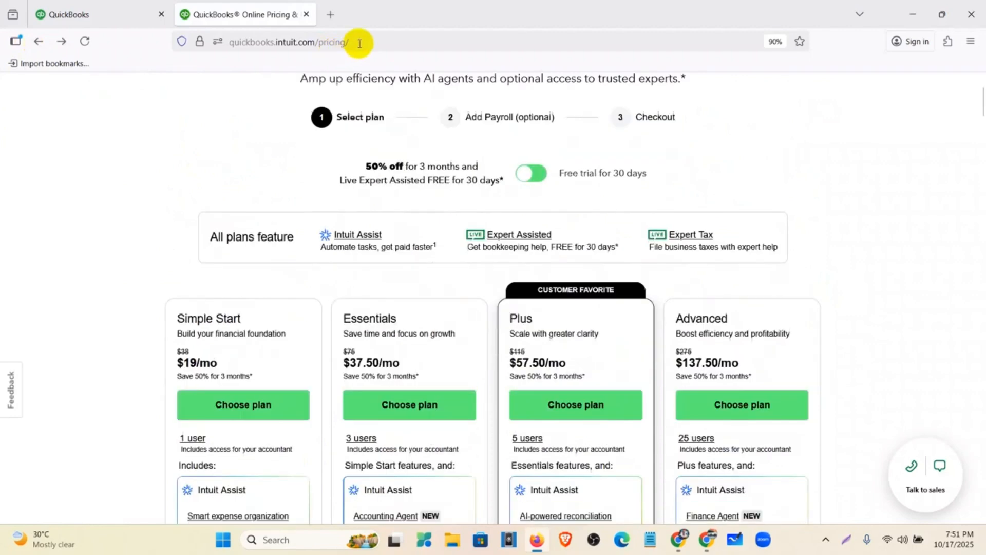
{"action": "scroll", "coordinate": [495, 187], "scroll_direction": "up", "scroll_amount": 5}
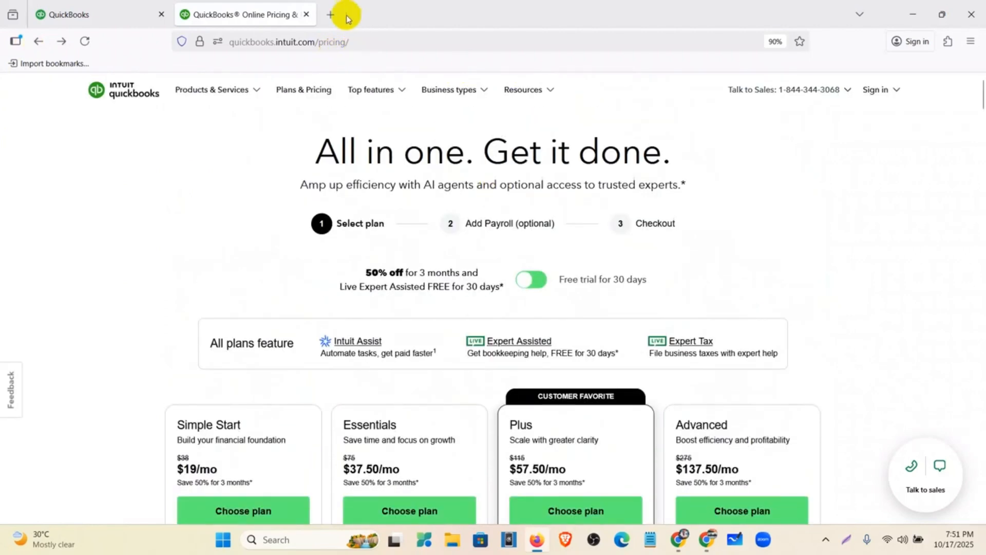
Step: Close the US pricing tab and reopen the global QuickBooks pricing page
{"action": "left_click", "coordinate": [331, 14]}
{"action": "left_click", "coordinate": [307, 15]}
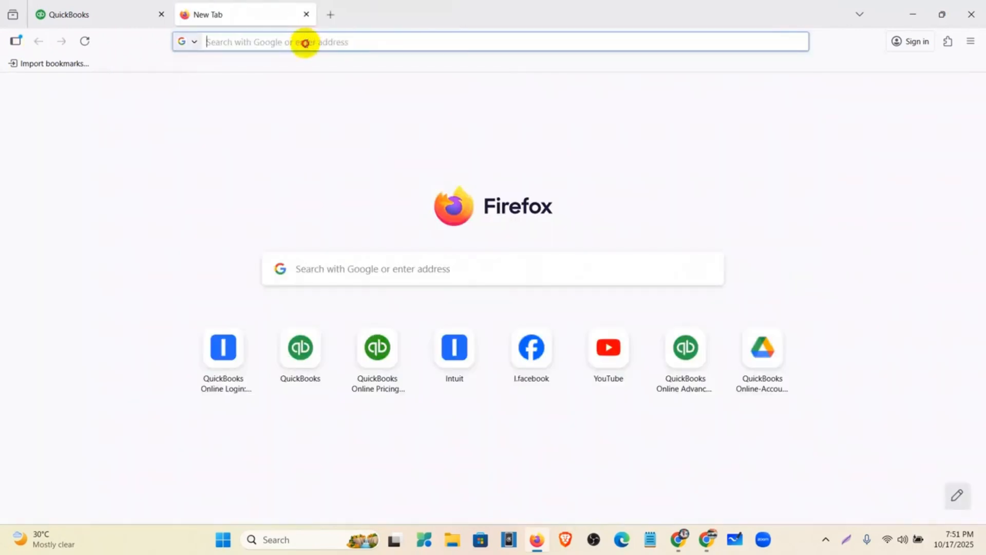
{"action": "left_click", "coordinate": [305, 42]}
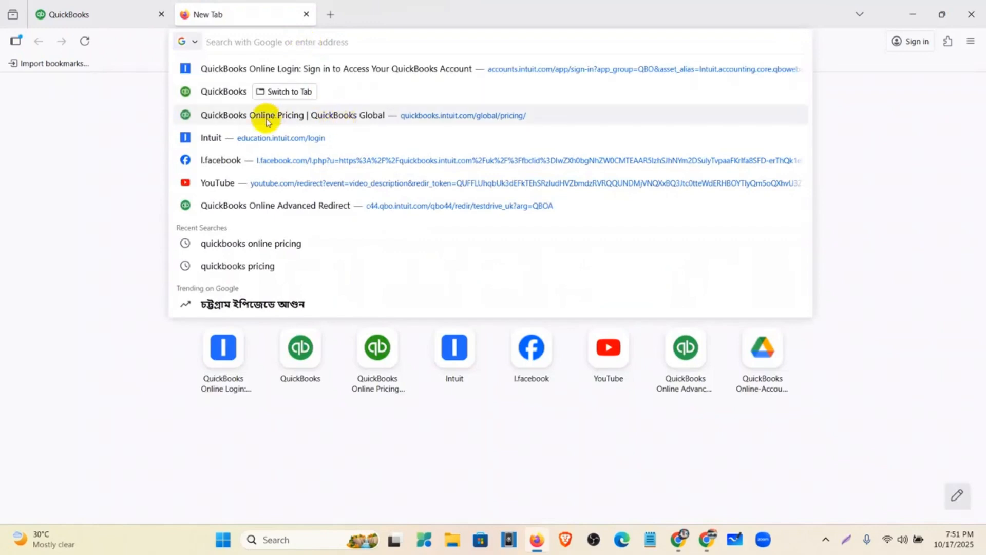
{"action": "left_click", "coordinate": [266, 115]}
{"action": "left_click", "coordinate": [365, 40]}
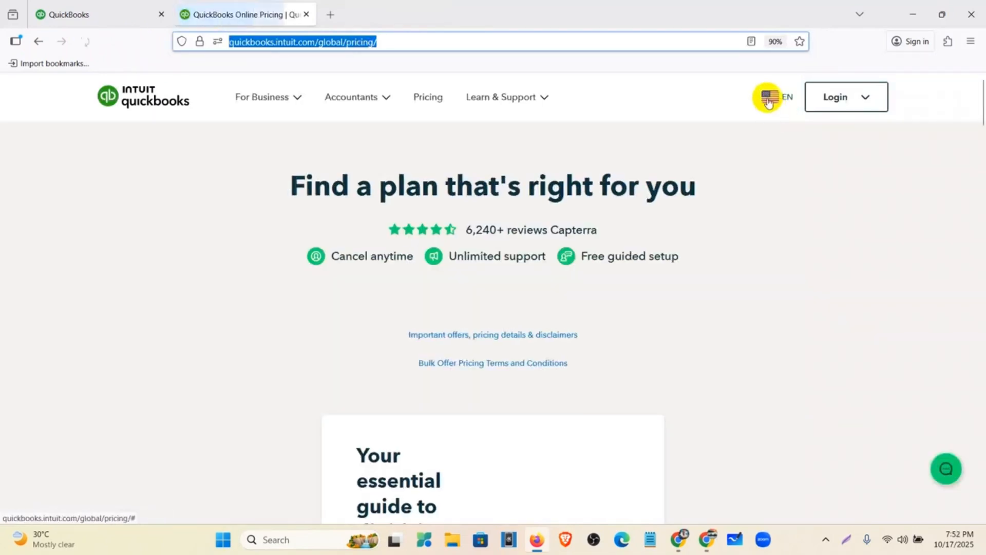
Step: Dismiss the country picker and compare plans from Simple Start US$1.90 to Advanced US$7.60 monthly
{"action": "left_click", "coordinate": [769, 102]}
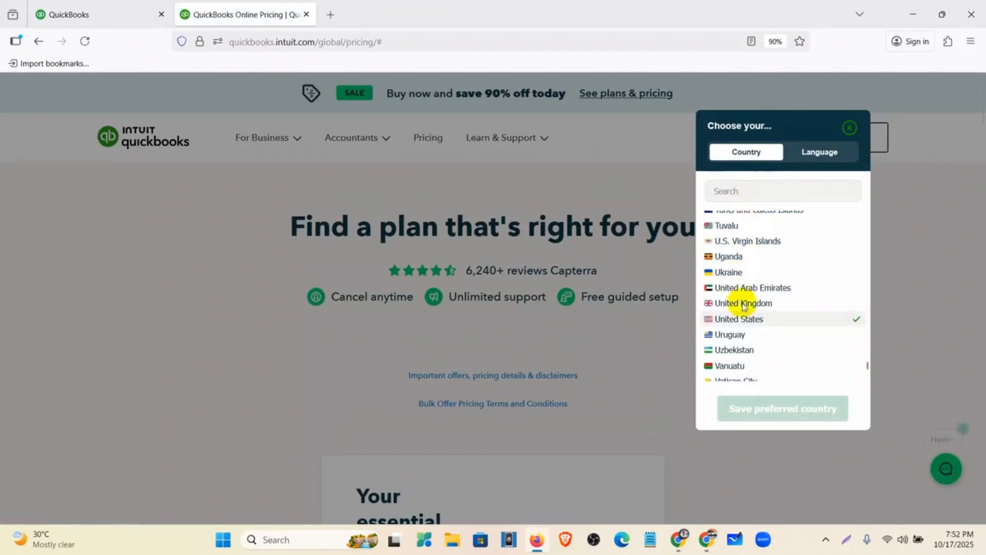
{"action": "left_click", "coordinate": [744, 304]}
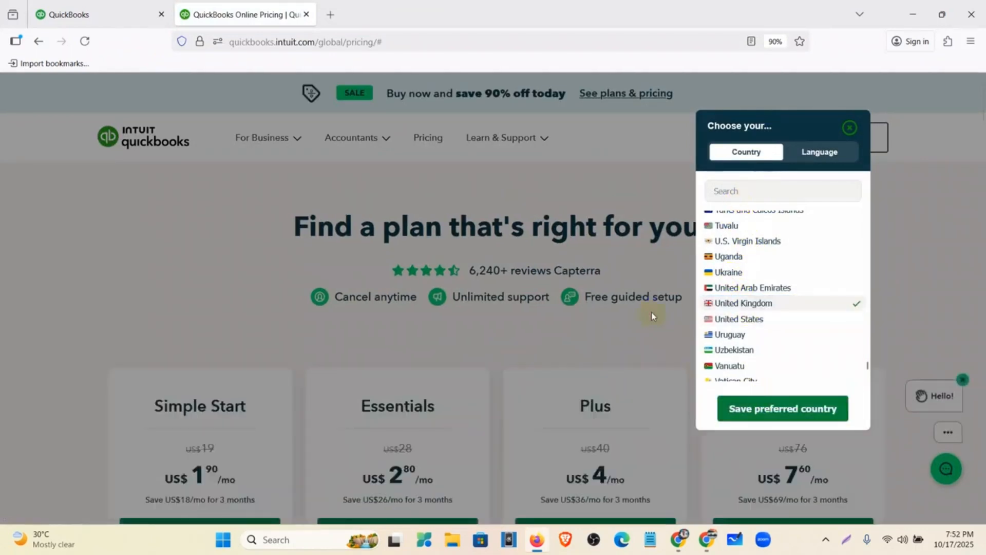
{"action": "left_click", "coordinate": [852, 128]}
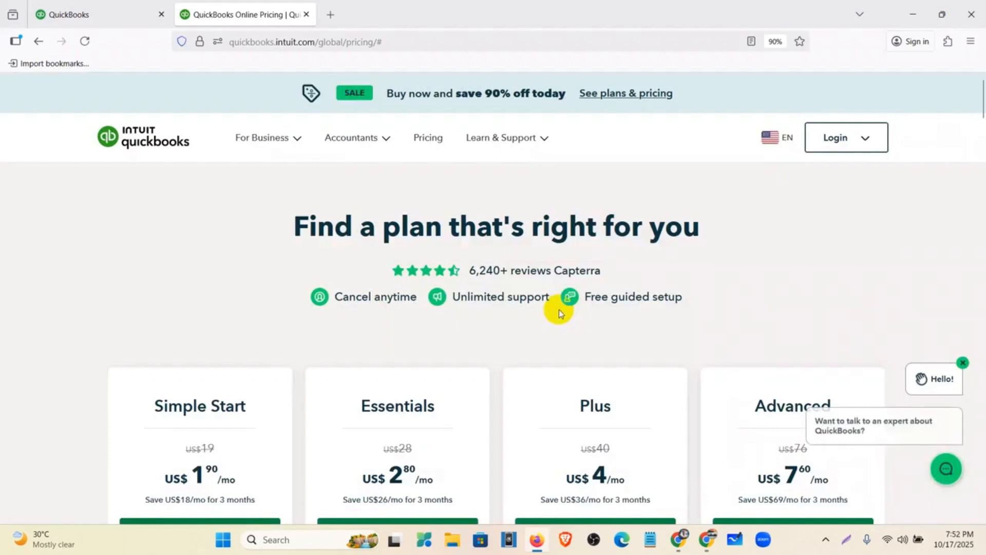
{"action": "scroll", "coordinate": [561, 309], "scroll_direction": "down", "scroll_amount": 8}
{"action": "scroll", "coordinate": [644, 263], "scroll_direction": "up", "scroll_amount": 10}
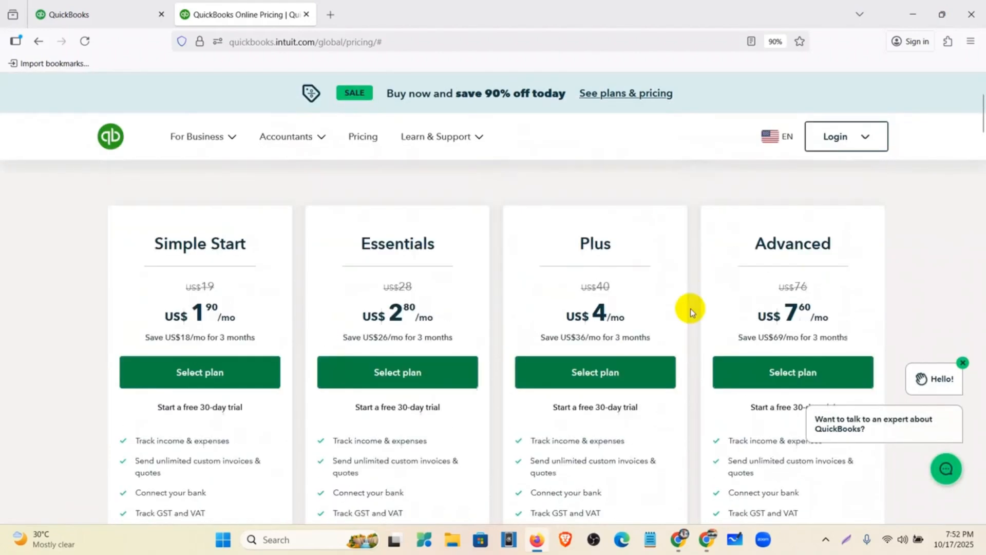
{"action": "scroll", "coordinate": [707, 361], "scroll_direction": "down", "scroll_amount": 3}
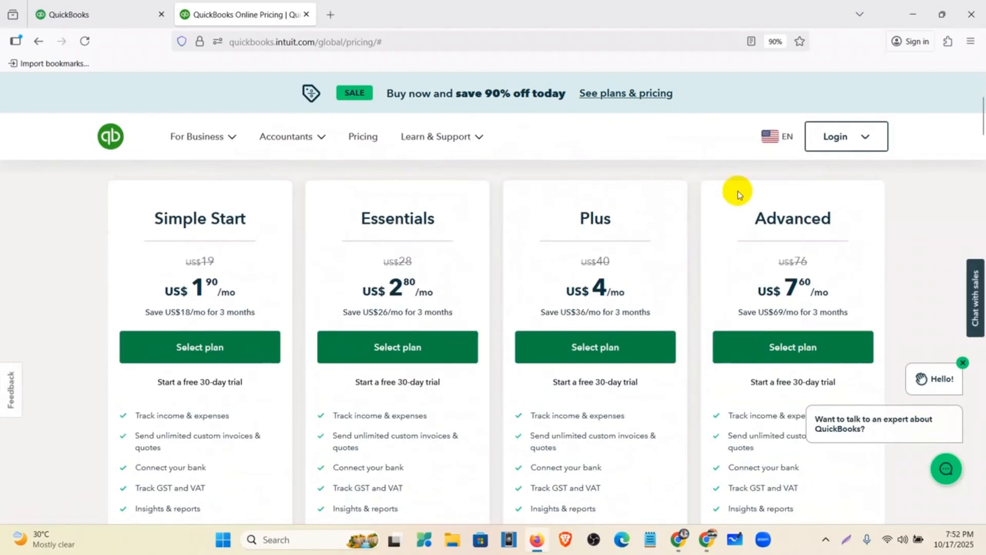
{"action": "left_click", "coordinate": [769, 138]}
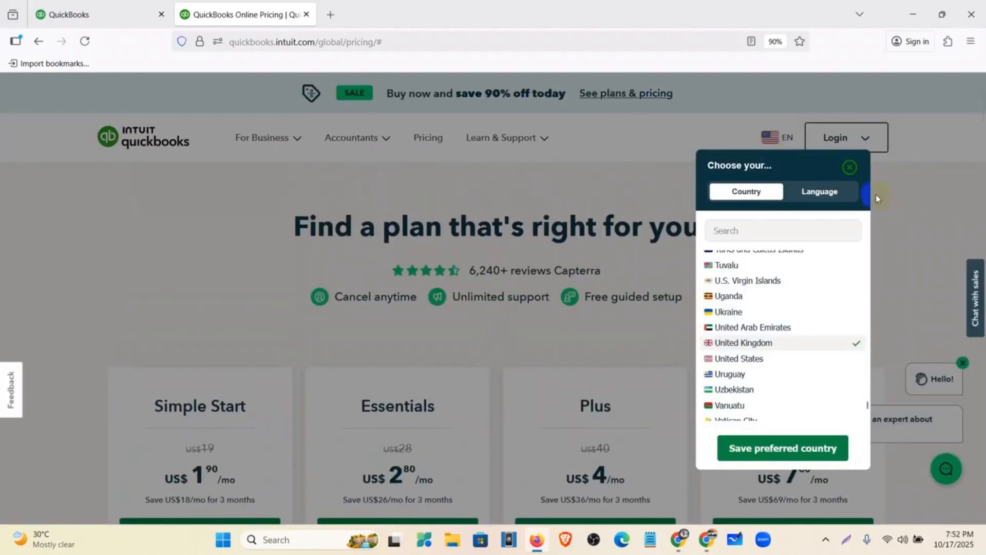
{"action": "left_click", "coordinate": [852, 167]}
{"action": "scroll", "coordinate": [702, 272], "scroll_direction": "down", "scroll_amount": 5}
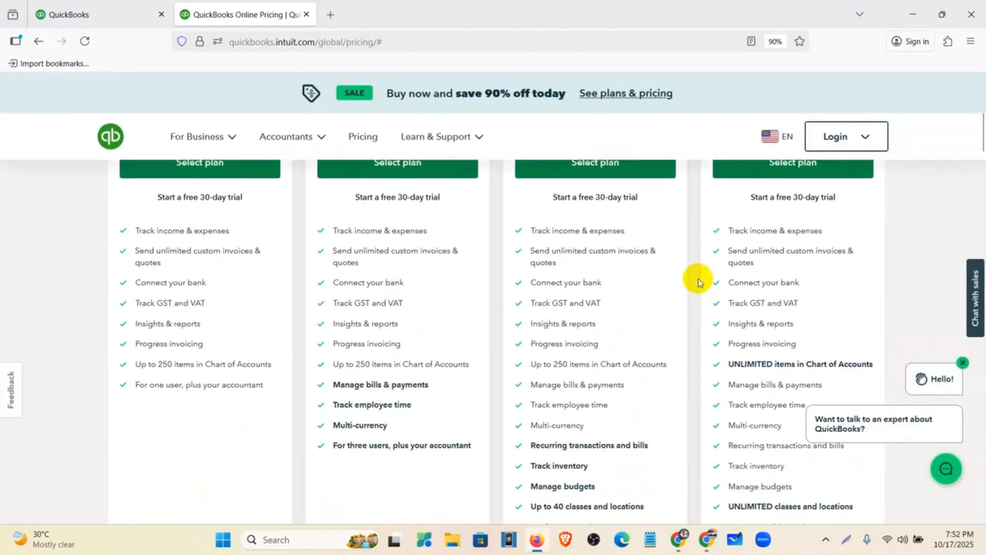
{"action": "scroll", "coordinate": [606, 216], "scroll_direction": "down", "scroll_amount": 3}
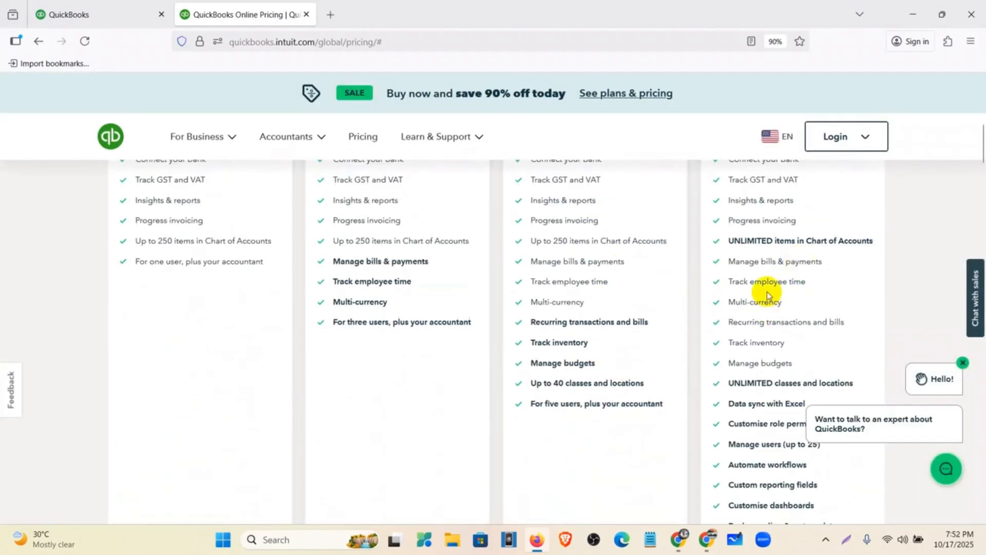
{"action": "scroll", "coordinate": [768, 295], "scroll_direction": "down", "scroll_amount": 4}
{"action": "scroll", "coordinate": [753, 339], "scroll_direction": "up", "scroll_amount": 8}
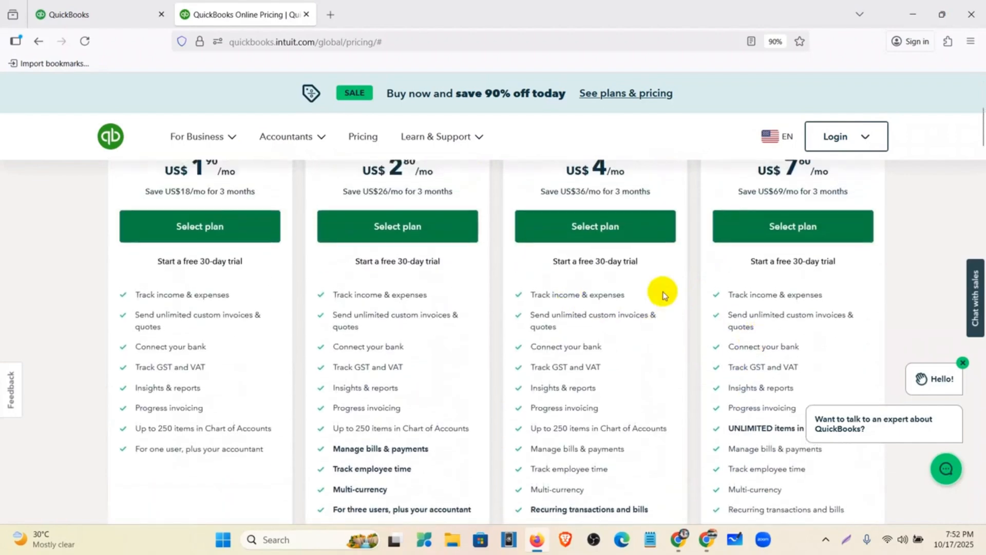
{"action": "scroll", "coordinate": [668, 282], "scroll_direction": "up", "scroll_amount": 3}
Step: Open Subscriptions and billing in the company account, showing the Plus trial ending 11/10/2025
{"action": "left_click", "coordinate": [95, 24]}
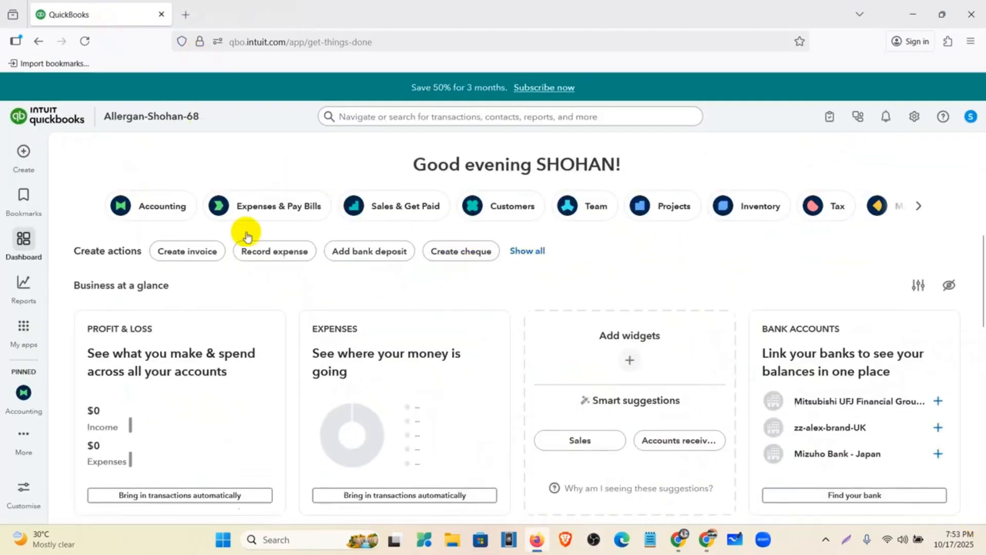
{"action": "left_click", "coordinate": [915, 119]}
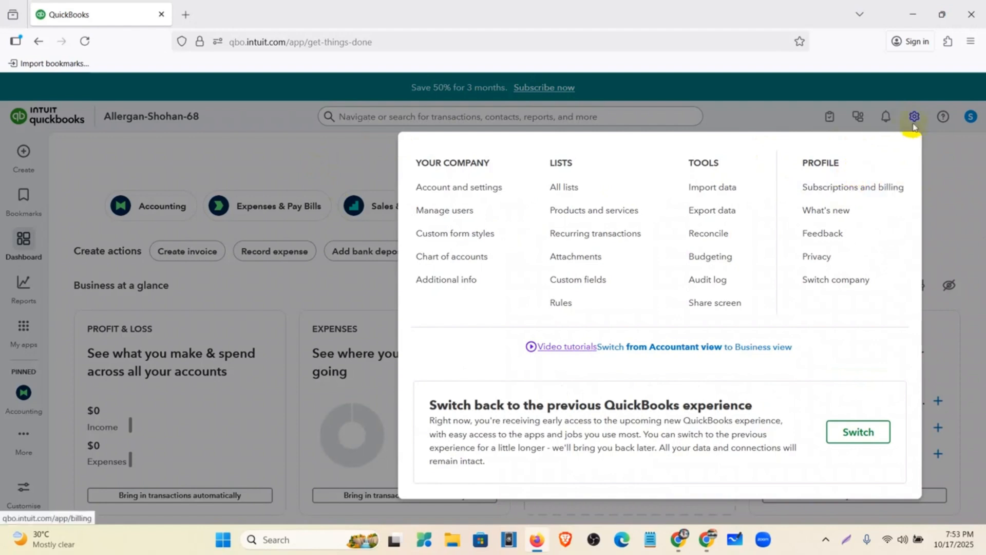
{"action": "left_click", "coordinate": [833, 194]}
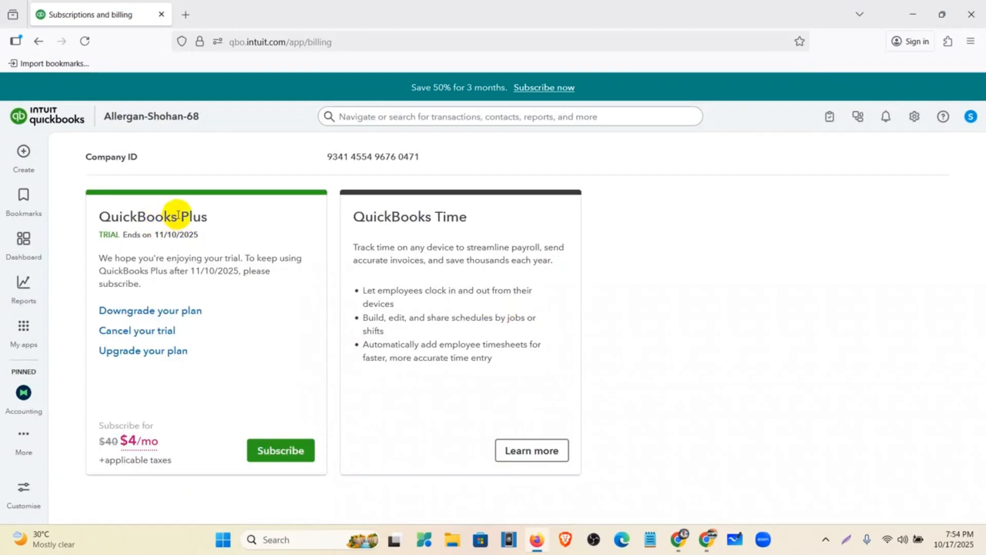
{"action": "left_click_drag", "start_coordinate": [177, 217], "coordinate": [207, 217]}
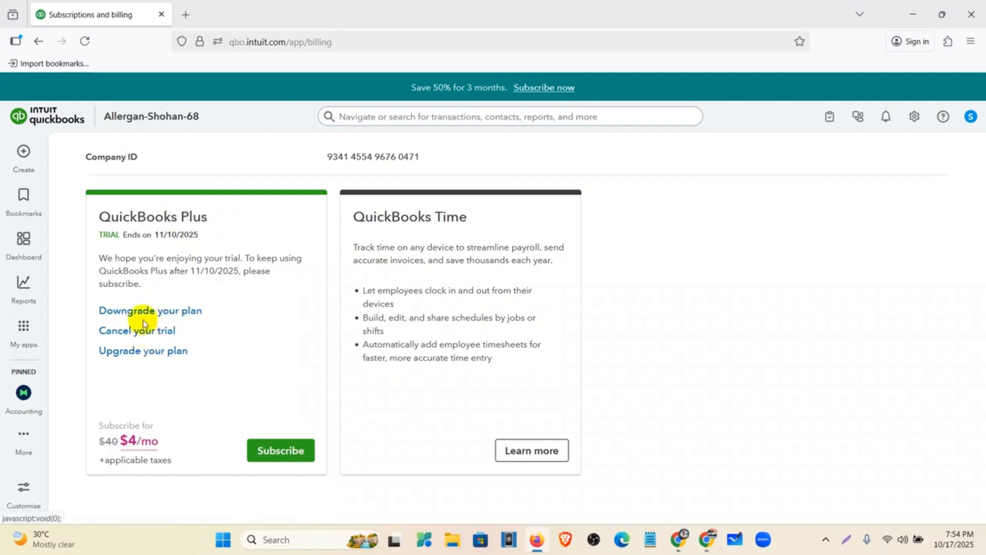
Step: Compare Plus at $4/mo with Advanced at $76/mo and choose the Advanced plan
{"action": "left_click", "coordinate": [136, 352]}
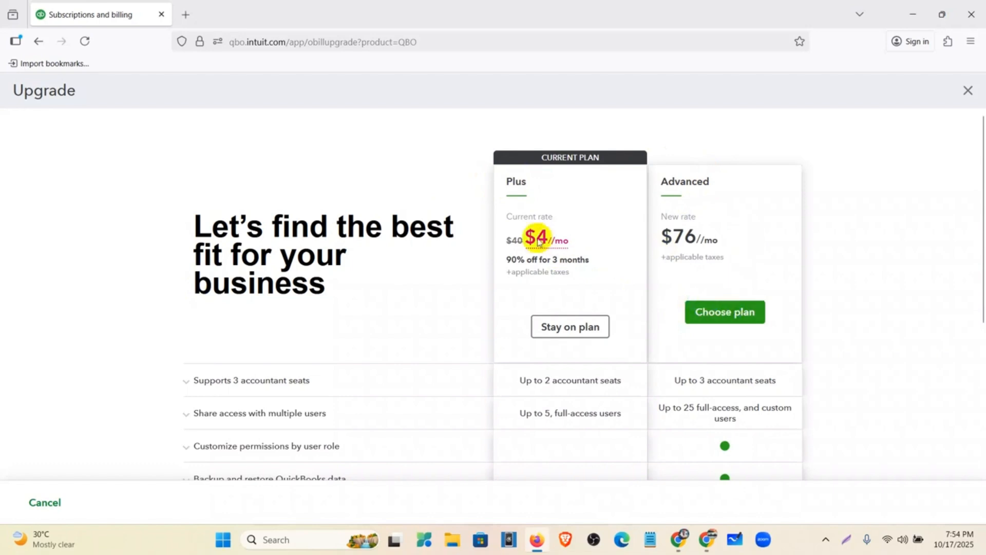
{"action": "scroll", "coordinate": [662, 274], "scroll_direction": "down", "scroll_amount": 3}
{"action": "scroll", "coordinate": [649, 276], "scroll_direction": "up", "scroll_amount": 3}
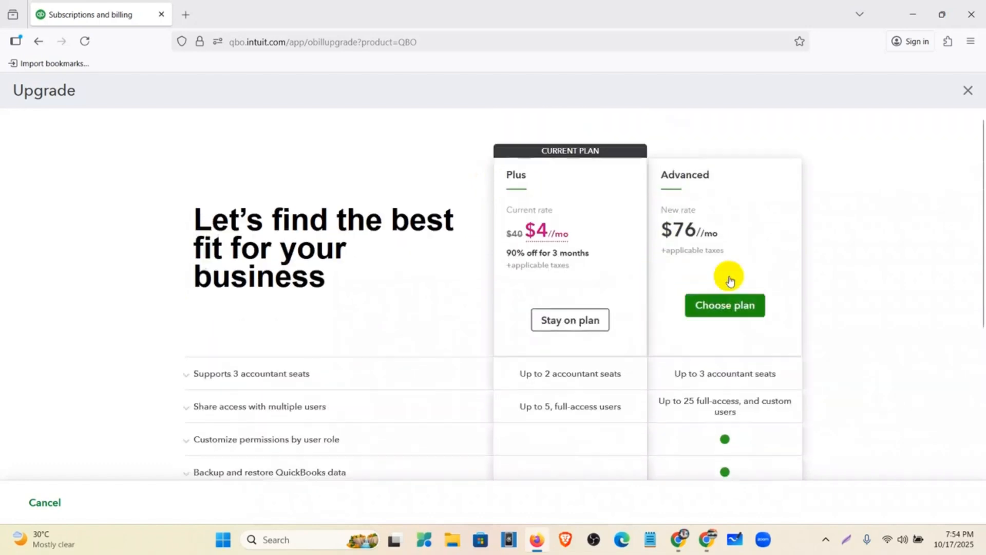
{"action": "scroll", "coordinate": [623, 262], "scroll_direction": "down", "scroll_amount": 3}
{"action": "scroll", "coordinate": [407, 389], "scroll_direction": "up", "scroll_amount": 3}
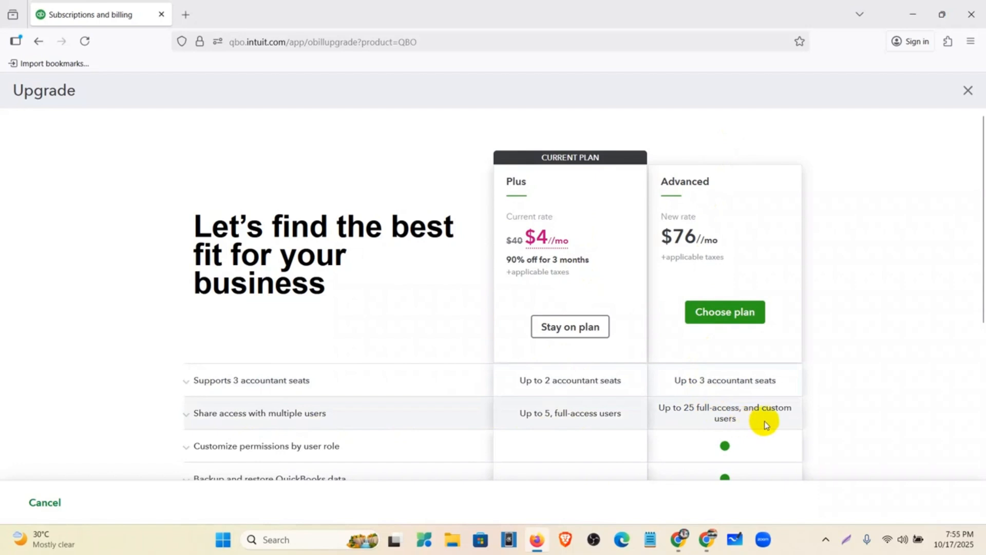
{"action": "scroll", "coordinate": [764, 411], "scroll_direction": "down", "scroll_amount": 3}
{"action": "scroll", "coordinate": [755, 381], "scroll_direction": "up", "scroll_amount": 1}
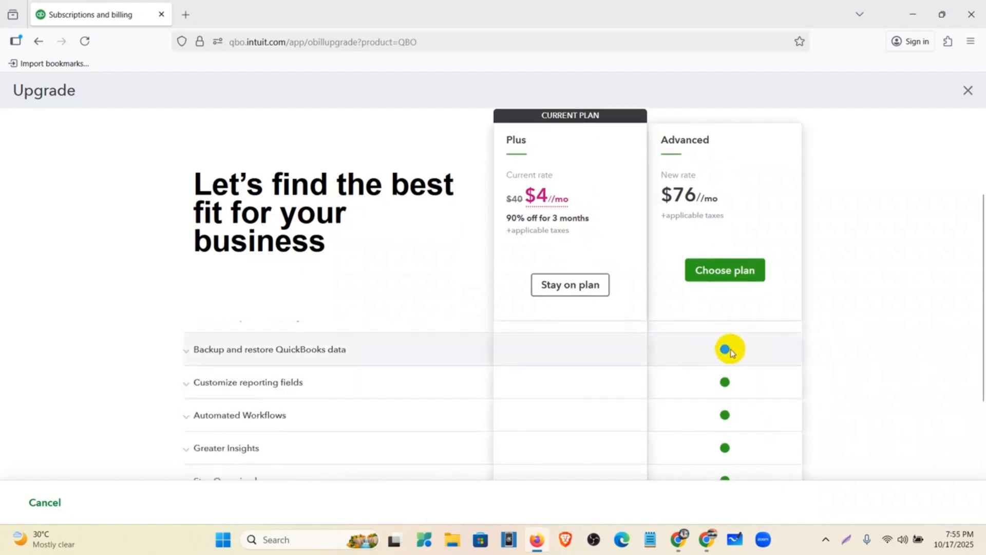
{"action": "scroll", "coordinate": [727, 347], "scroll_direction": "down", "scroll_amount": 2}
{"action": "scroll", "coordinate": [729, 403], "scroll_direction": "down", "scroll_amount": 1}
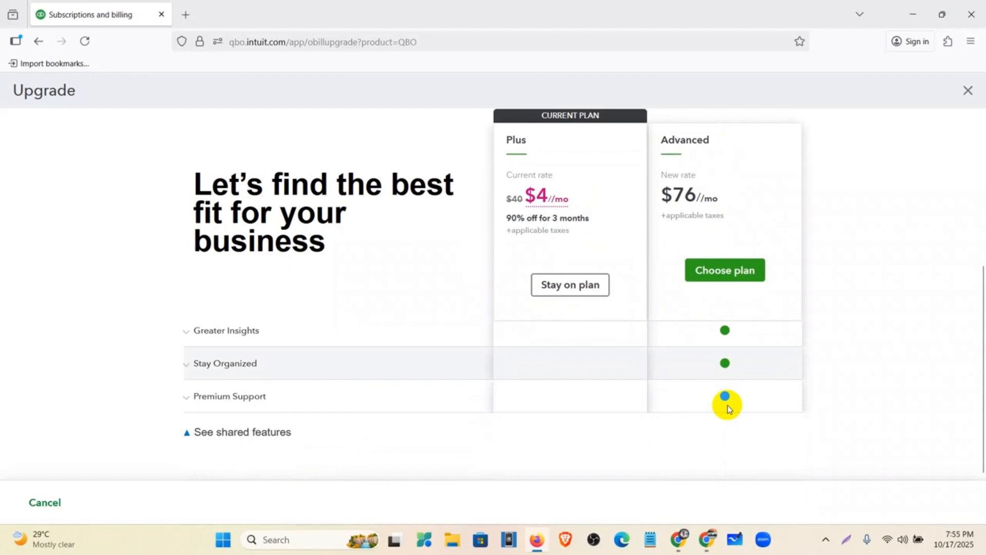
{"action": "scroll", "coordinate": [737, 409], "scroll_direction": "up", "scroll_amount": 1}
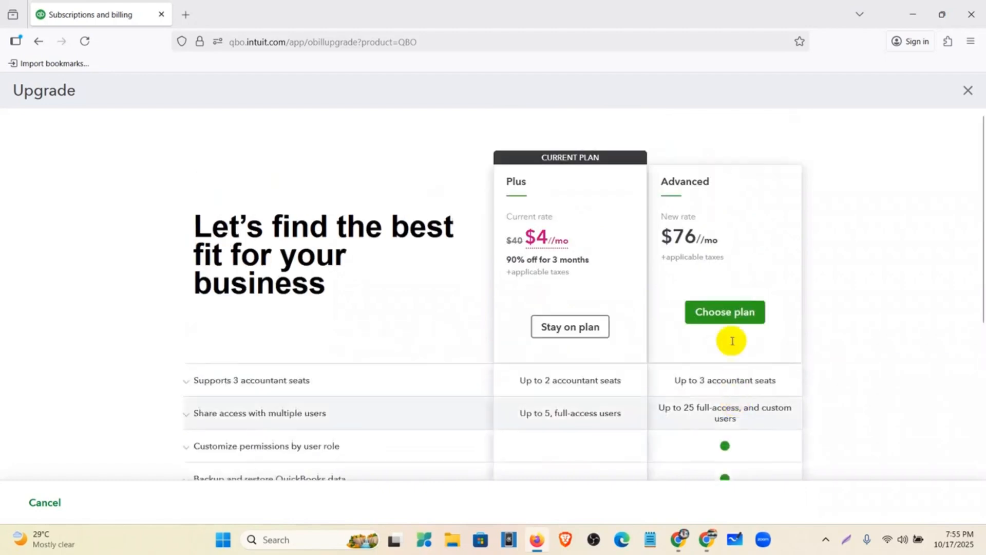
{"action": "left_click", "coordinate": [724, 313]}
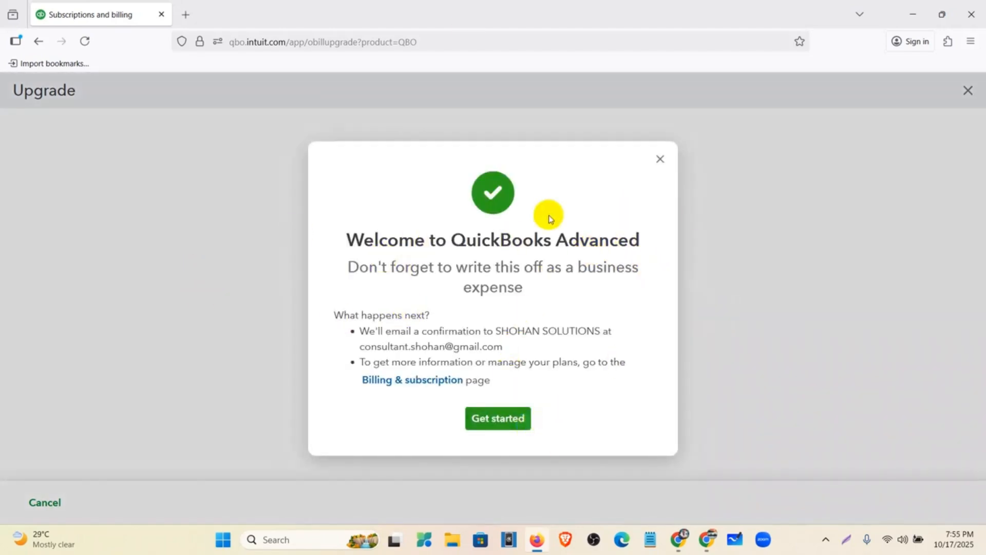
Step: Dismiss the welcome message and confirm billing shows the QuickBooks Advanced trial at $76/mo
{"action": "left_click", "coordinate": [477, 419]}
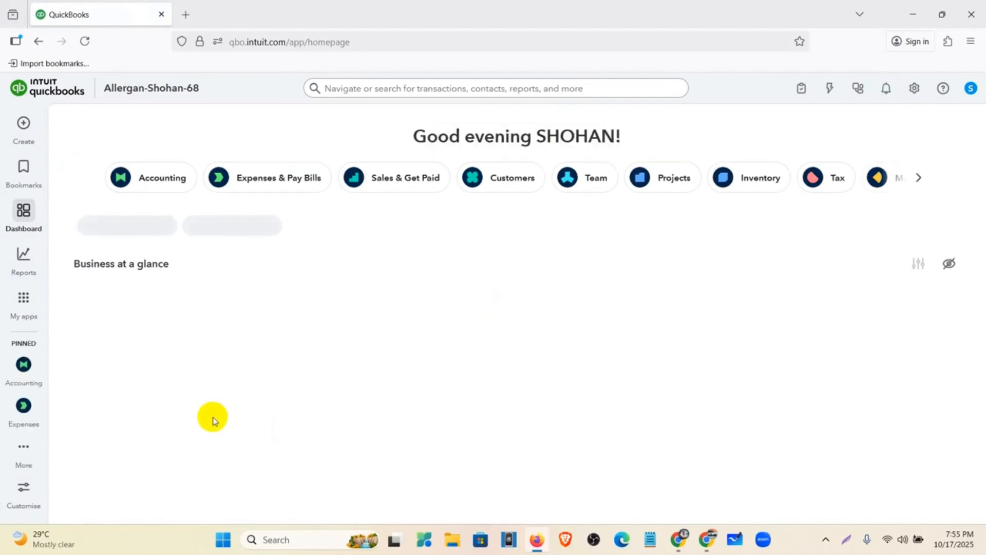
{"action": "left_click", "coordinate": [914, 95]}
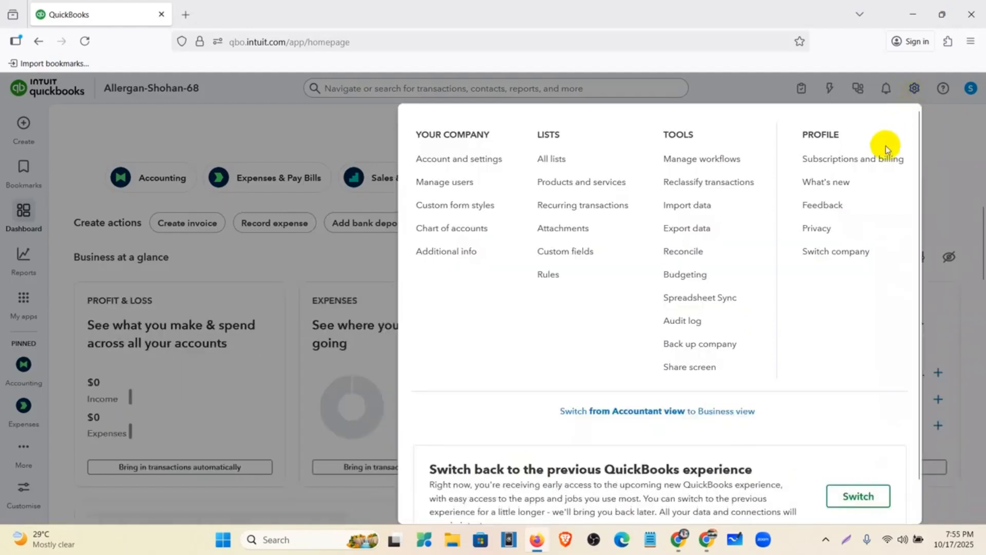
{"action": "left_click", "coordinate": [885, 160]}
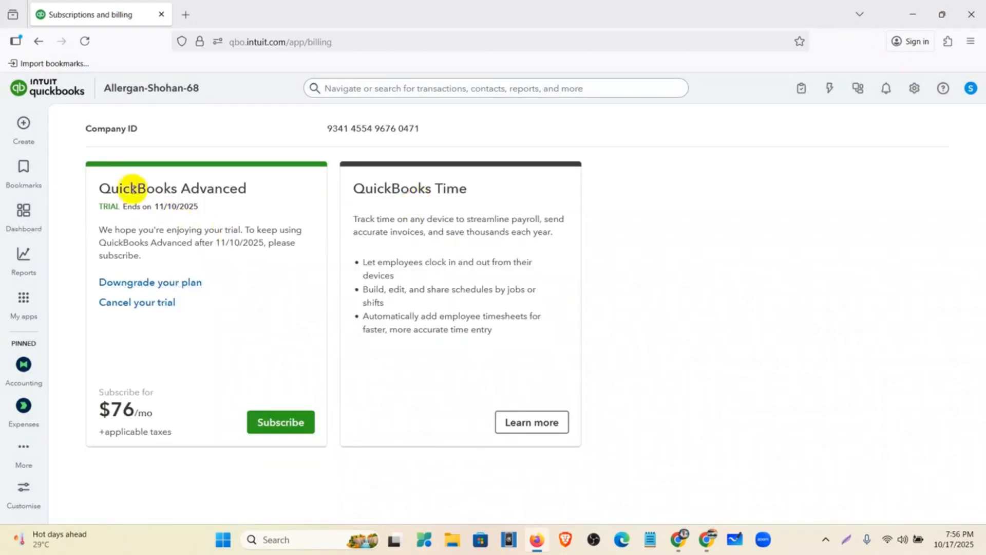
{"action": "left_click_drag", "start_coordinate": [116, 189], "coordinate": [246, 195]}
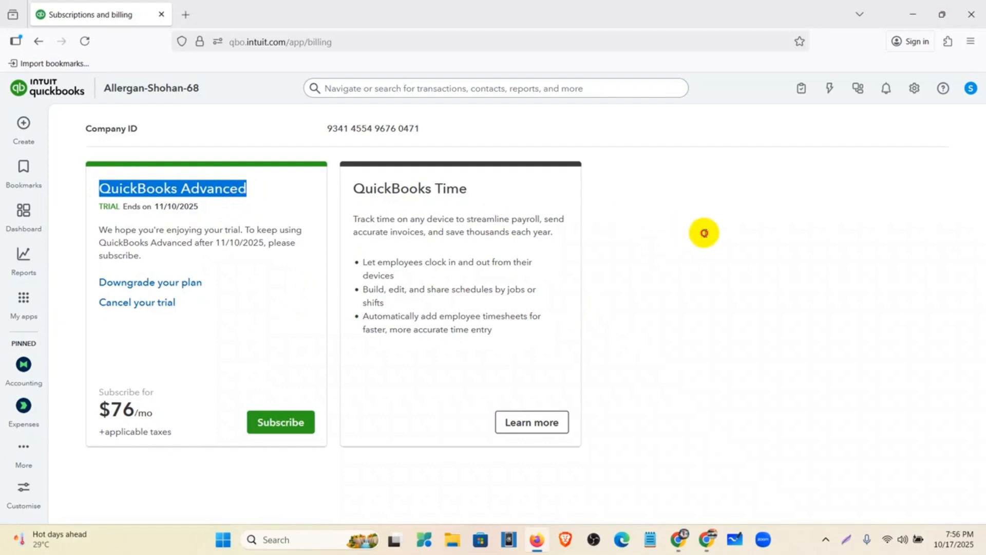
Step: Switch the subscription from Advanced to the Plus plan at $40/mo and dismiss the welcome dialog
{"action": "left_click", "coordinate": [178, 307]}
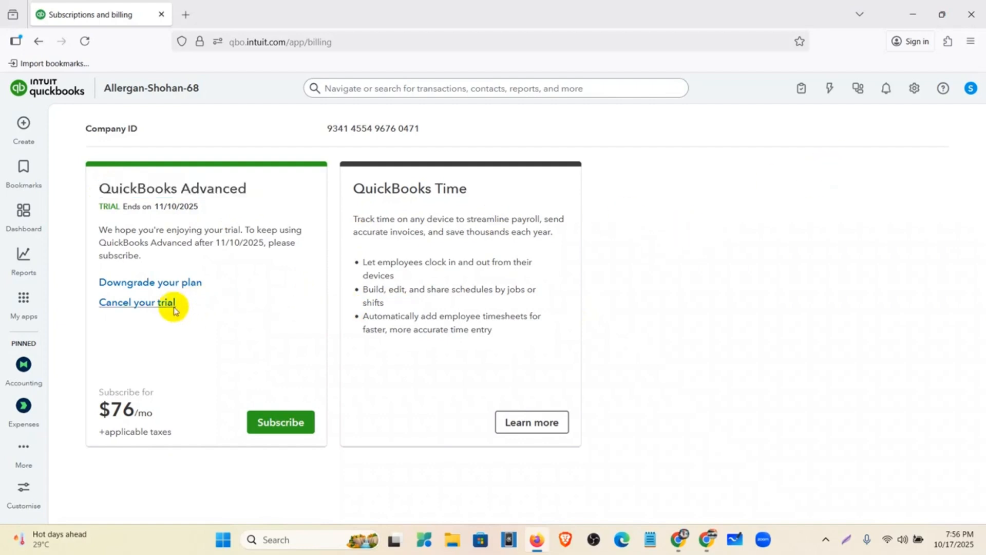
{"action": "left_click", "coordinate": [165, 284]}
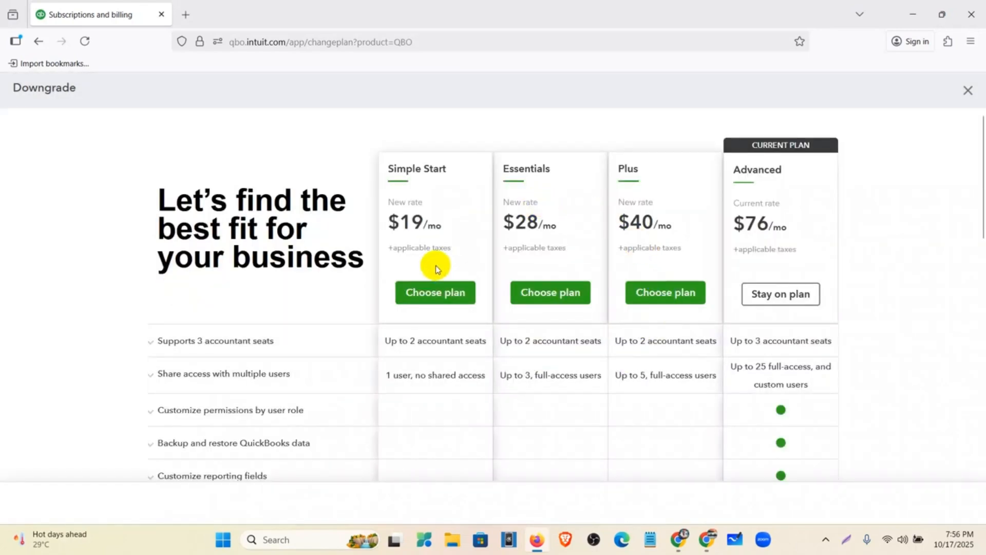
{"action": "left_click", "coordinate": [670, 295]}
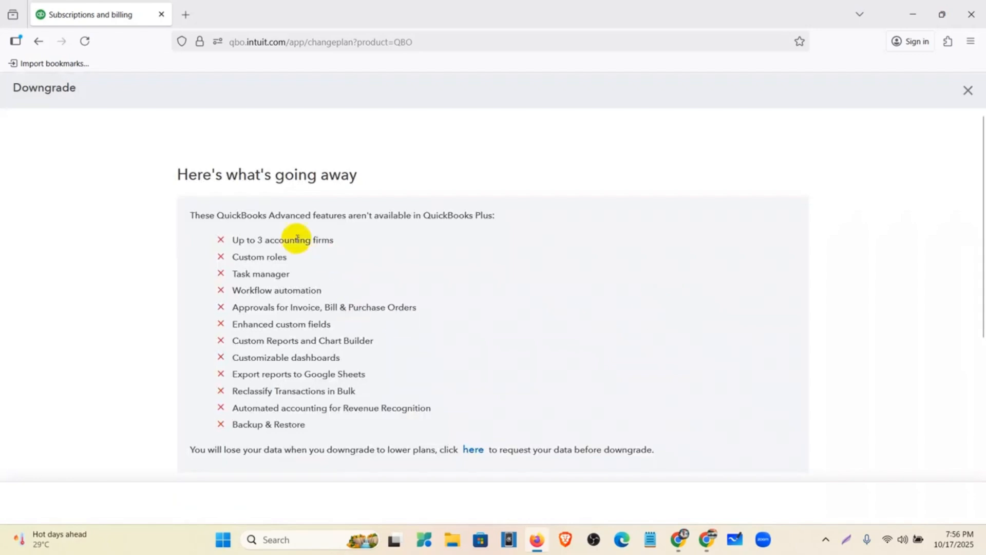
{"action": "left_click_drag", "start_coordinate": [231, 237], "coordinate": [342, 434]}
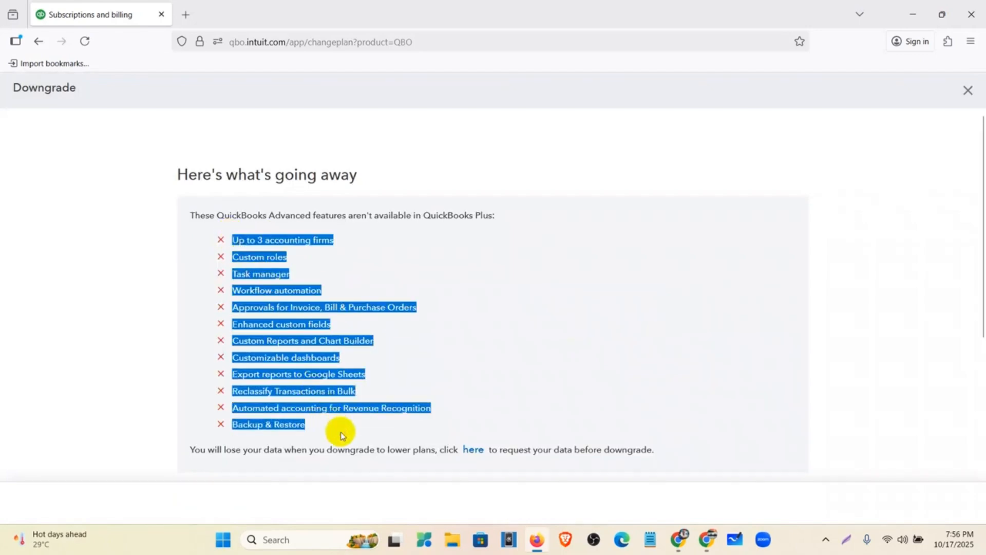
{"action": "scroll", "coordinate": [342, 433], "scroll_direction": "down", "scroll_amount": 4}
{"action": "left_click", "coordinate": [288, 417]}
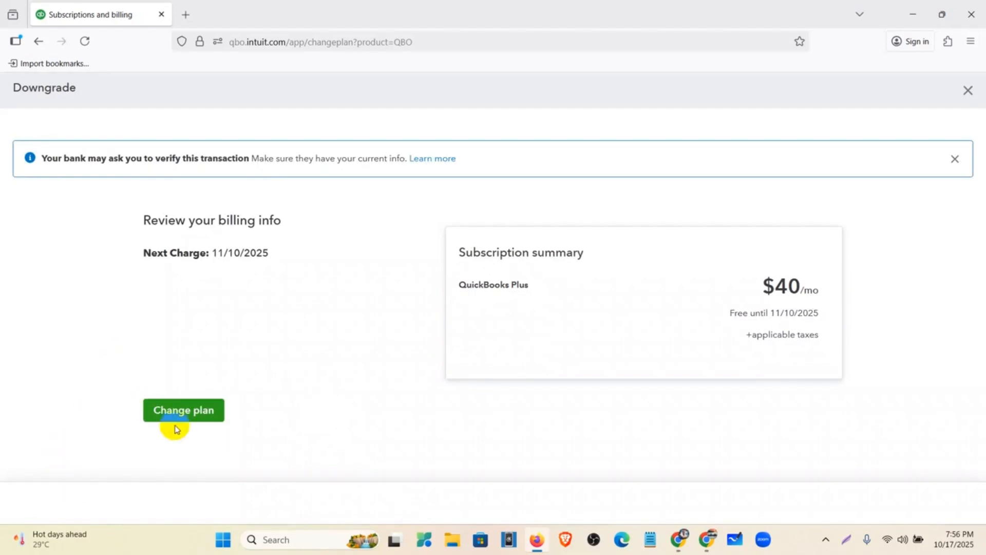
{"action": "left_click", "coordinate": [188, 420]}
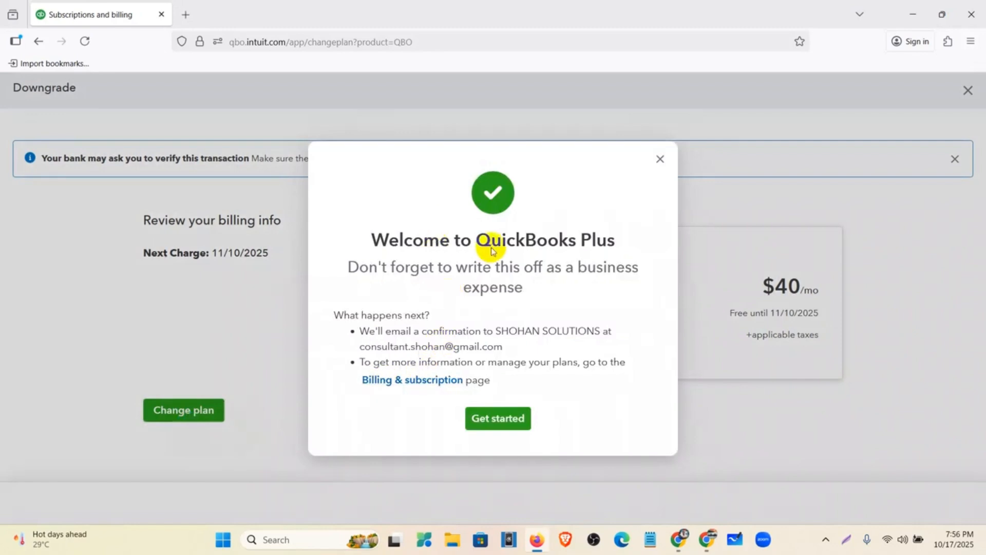
{"action": "left_click", "coordinate": [479, 413]}
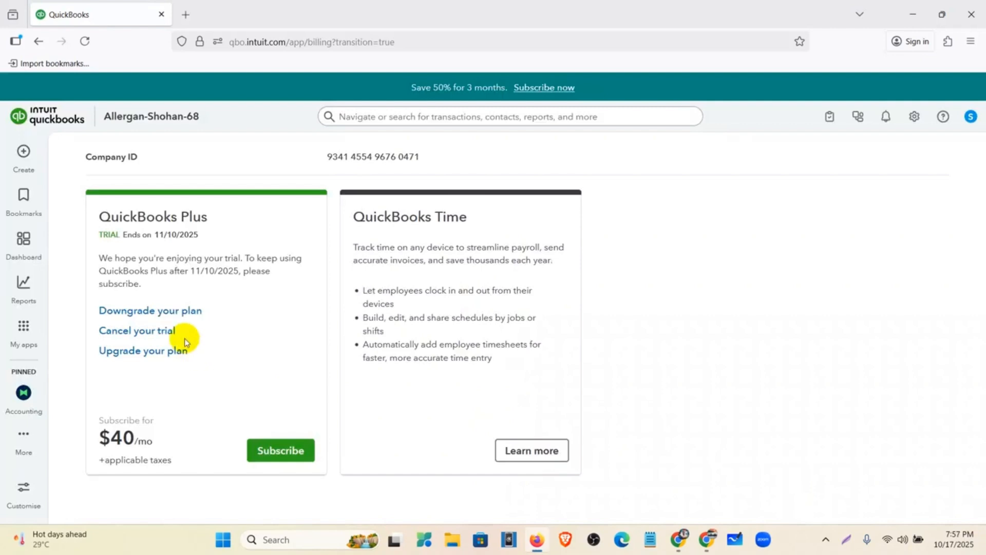
Step: From the dashboard, create a new Invoice form style under Custom form styles
{"action": "left_click", "coordinate": [28, 240]}
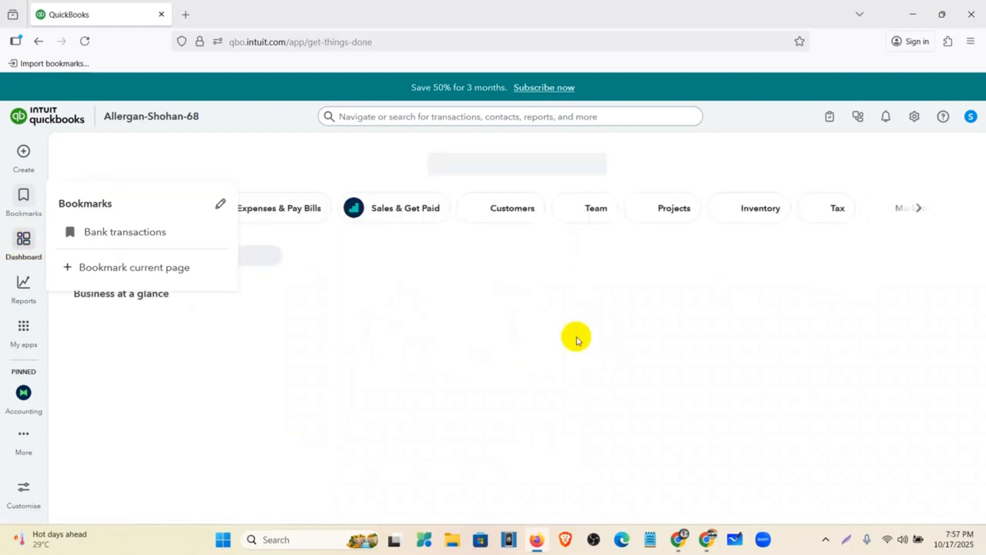
{"action": "left_click", "coordinate": [914, 119]}
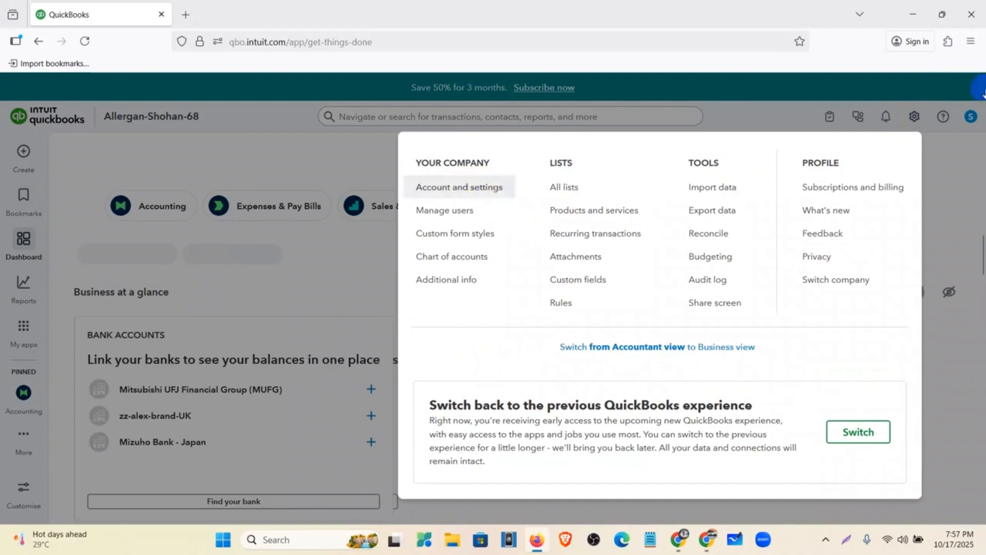
{"action": "left_click", "coordinate": [484, 234]}
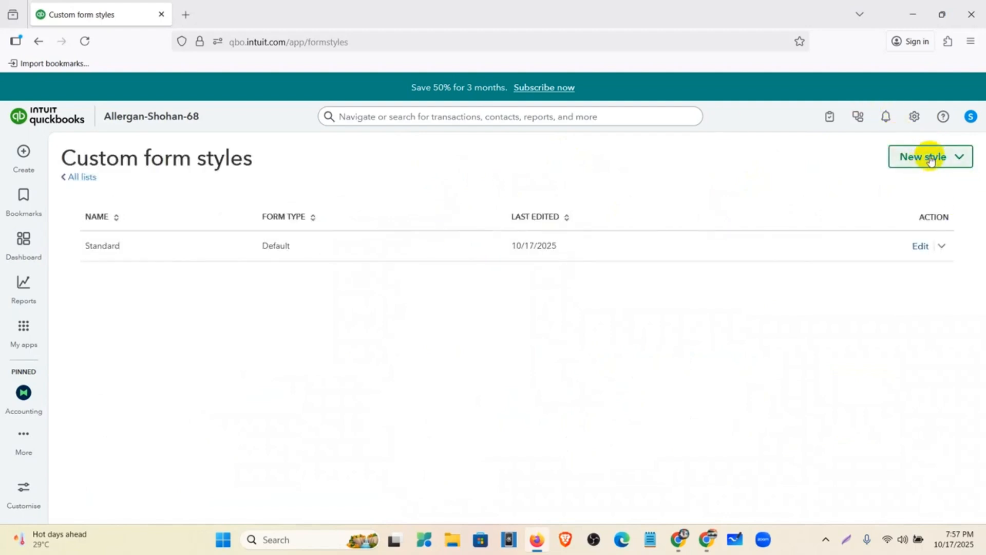
{"action": "left_click", "coordinate": [964, 159]}
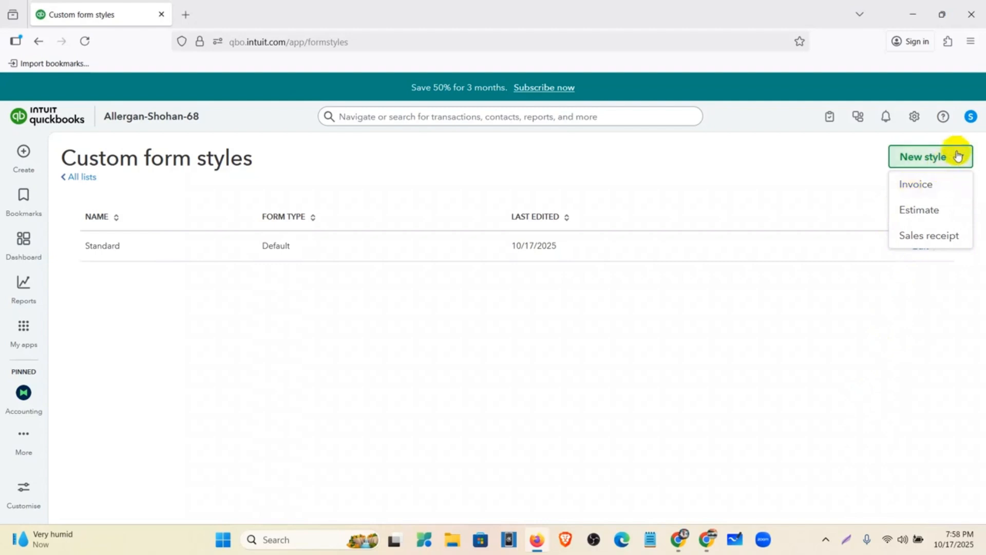
{"action": "left_click", "coordinate": [936, 193]}
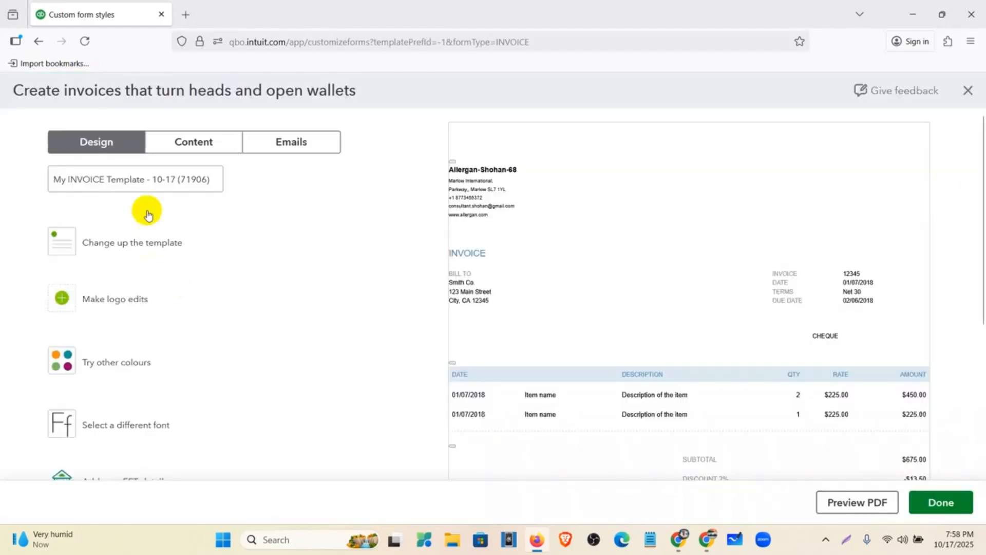
{"action": "scroll", "coordinate": [651, 211], "scroll_direction": "down", "scroll_amount": 3}
{"action": "scroll", "coordinate": [650, 222], "scroll_direction": "up", "scroll_amount": 3}
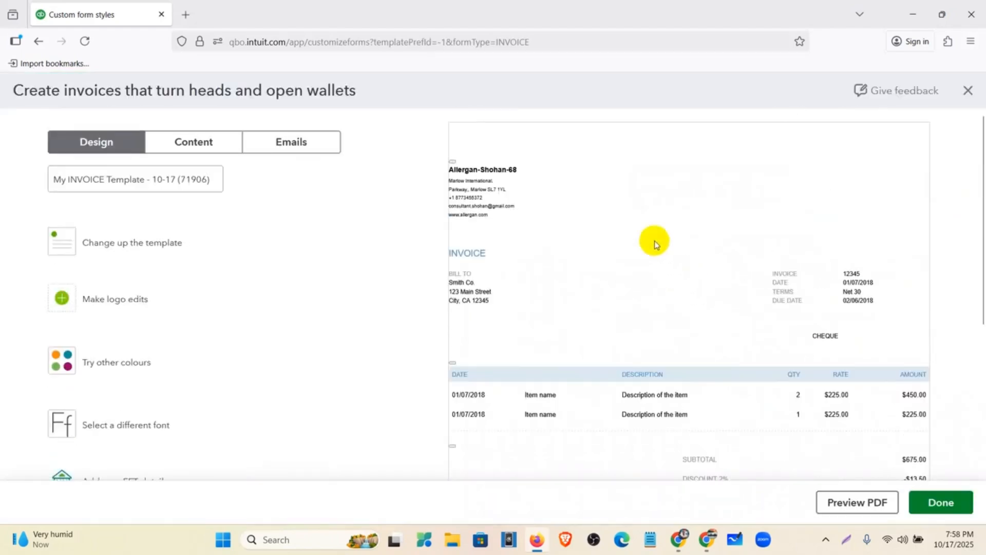
Step: Remove the date and number suffix so the style is named 'My INVOICE Template'
{"action": "scroll", "coordinate": [652, 240], "scroll_direction": "down", "scroll_amount": 3}
{"action": "scroll", "coordinate": [650, 295], "scroll_direction": "up", "scroll_amount": 3}
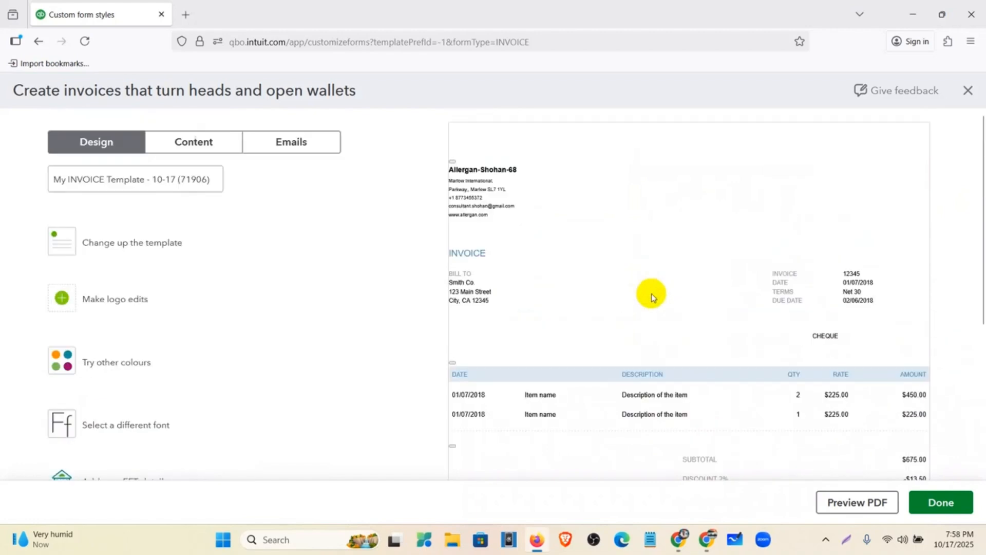
{"action": "key", "text": "ctrl+minus"}
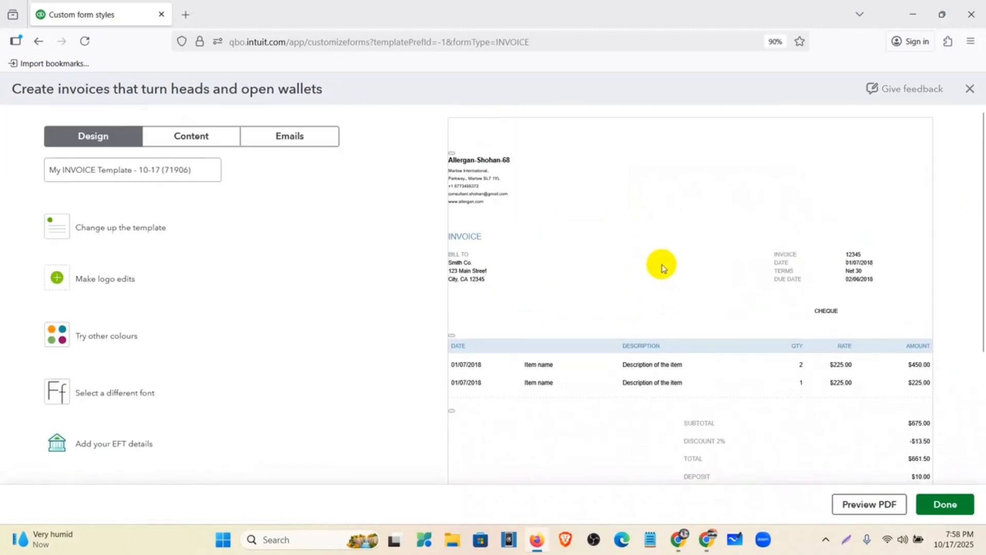
{"action": "key", "text": "ctrl+plus"}
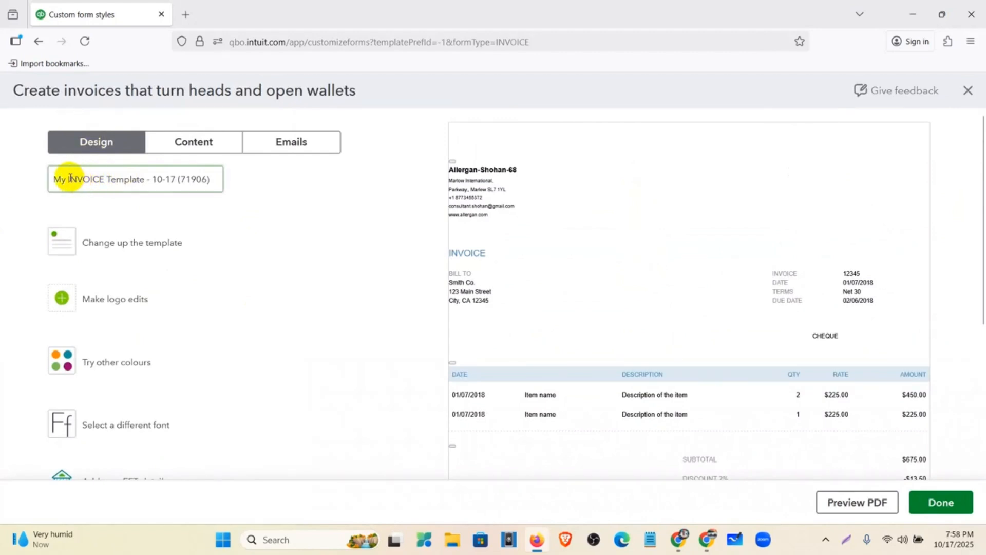
{"action": "left_click_drag", "start_coordinate": [70, 178], "coordinate": [237, 191]}
{"action": "key", "text": "BackSpace"}
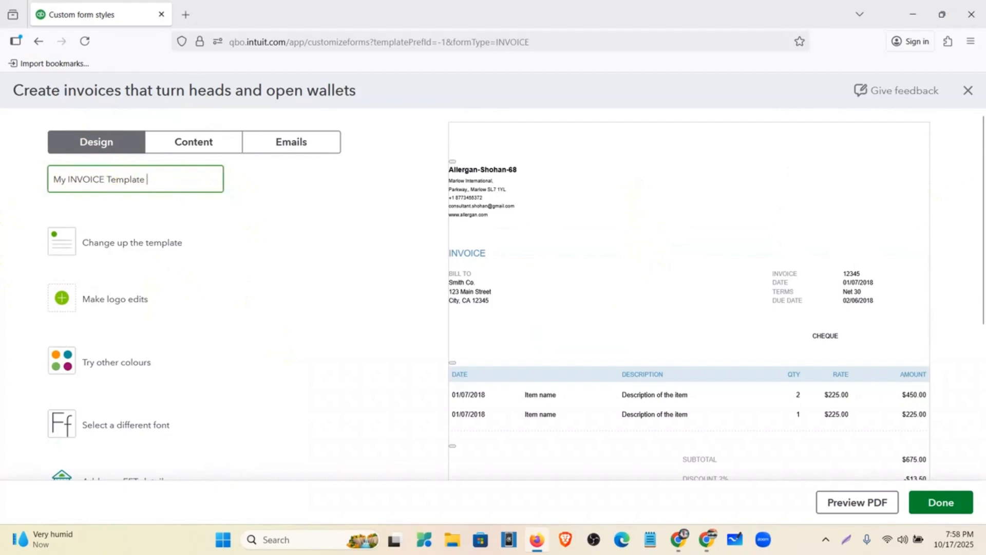
Step: Compare the Airy classic, Modern, Fresh and Friendly layouts, then apply the Bold layout
{"action": "left_click", "coordinate": [105, 242]}
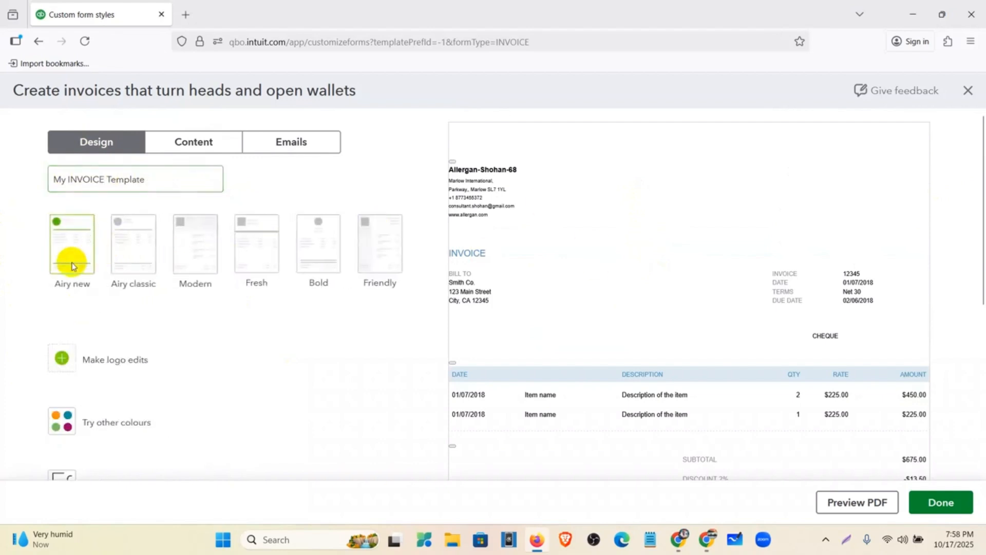
{"action": "left_click", "coordinate": [130, 265]}
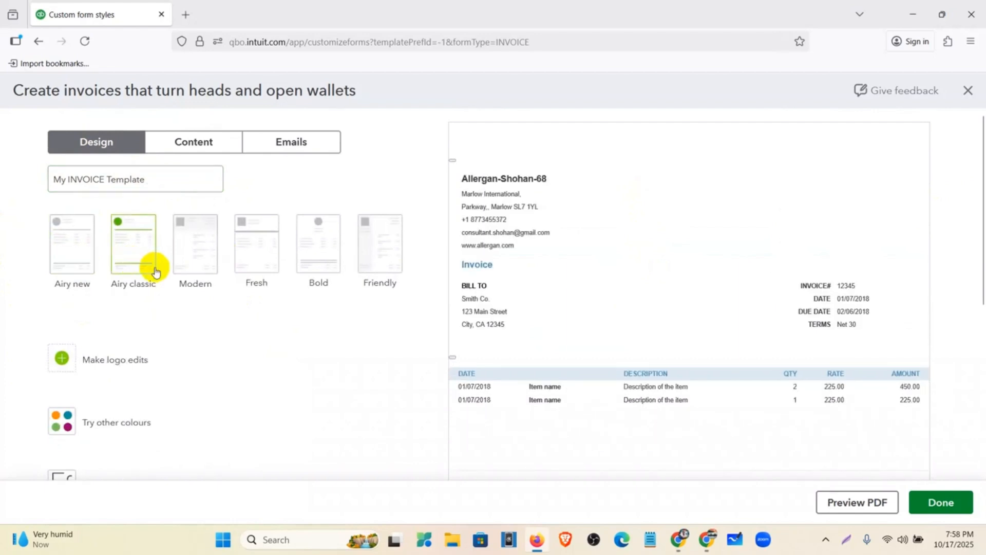
{"action": "left_click", "coordinate": [187, 265]}
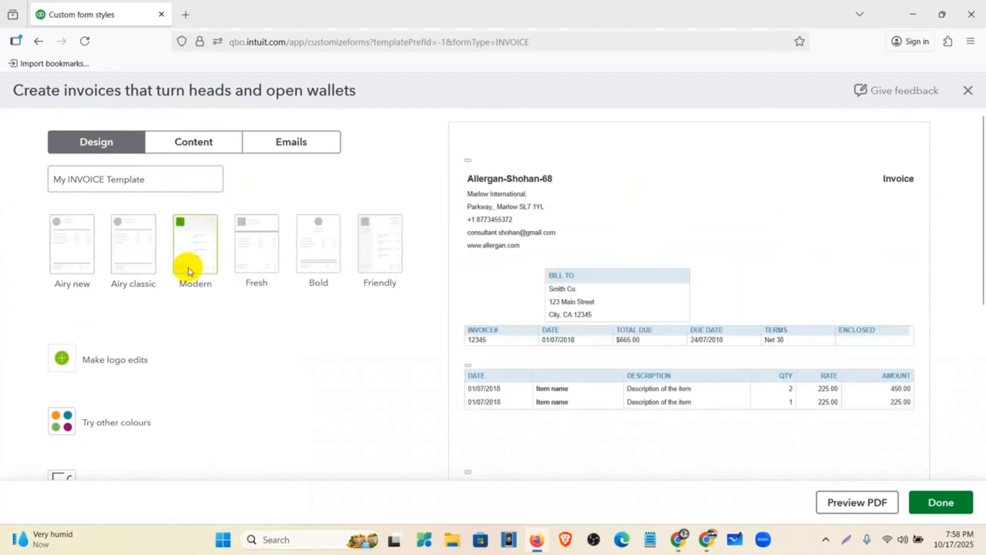
{"action": "left_click", "coordinate": [245, 265]}
{"action": "left_click", "coordinate": [315, 265]}
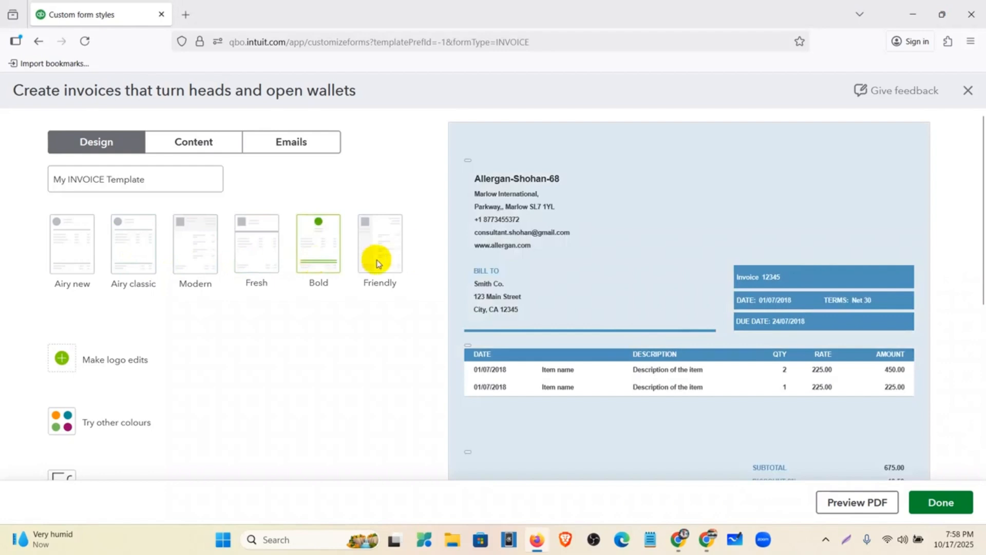
{"action": "left_click", "coordinate": [384, 260]}
{"action": "left_click", "coordinate": [317, 246]}
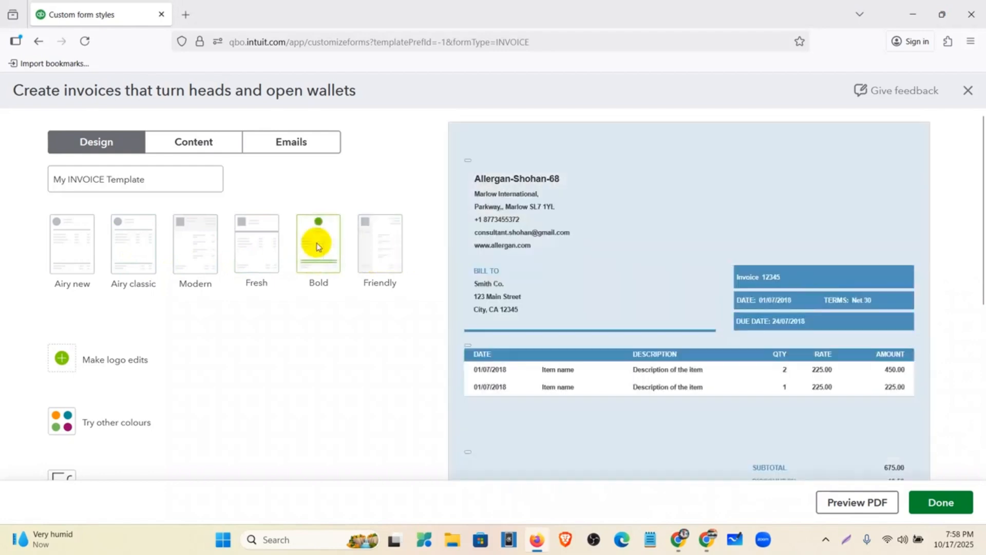
{"action": "scroll", "coordinate": [317, 246], "scroll_direction": "down", "scroll_amount": 5}
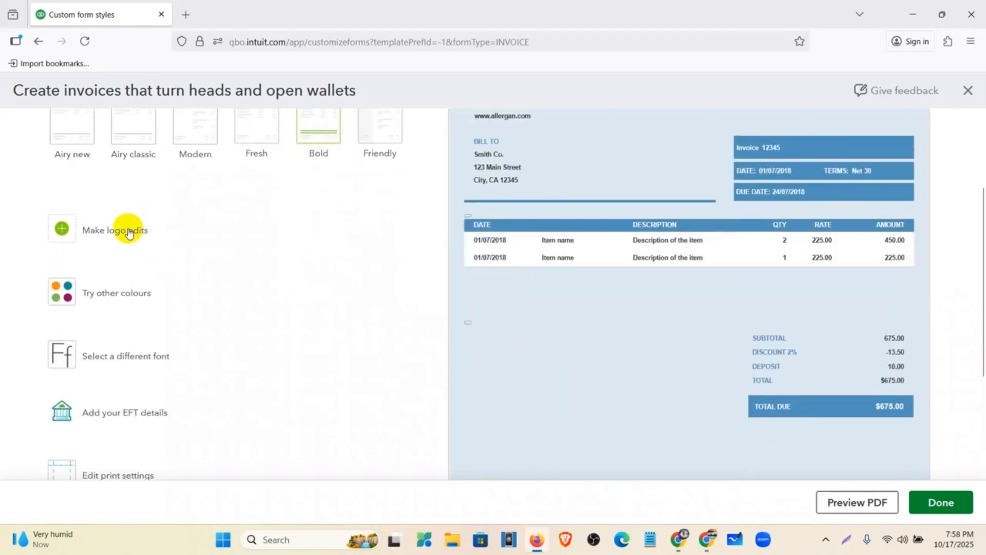
Step: Display the Allergan logo on the invoice at size L, aligned to the right
{"action": "scroll", "coordinate": [127, 230], "scroll_direction": "down", "scroll_amount": 1}
{"action": "scroll", "coordinate": [438, 264], "scroll_direction": "up", "scroll_amount": 3}
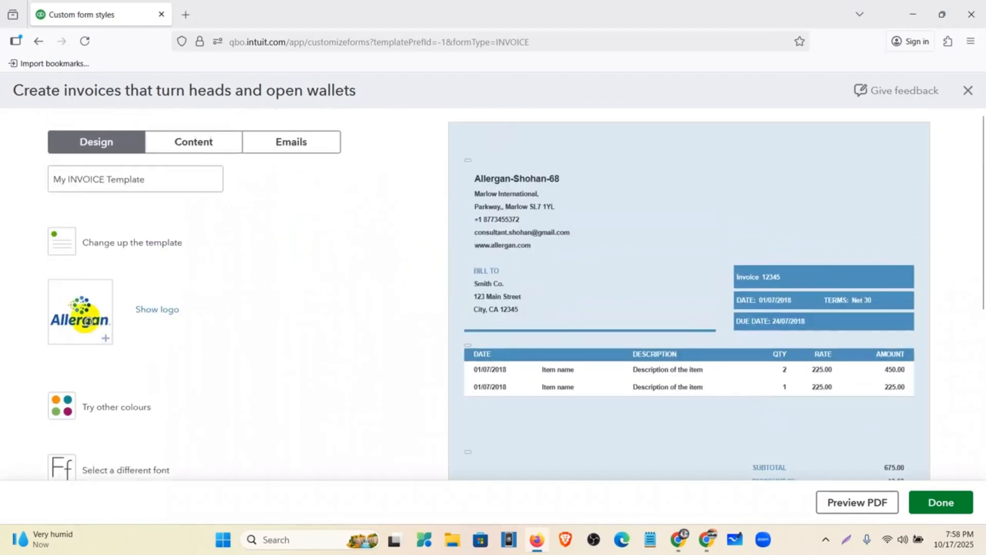
{"action": "left_click", "coordinate": [157, 310]}
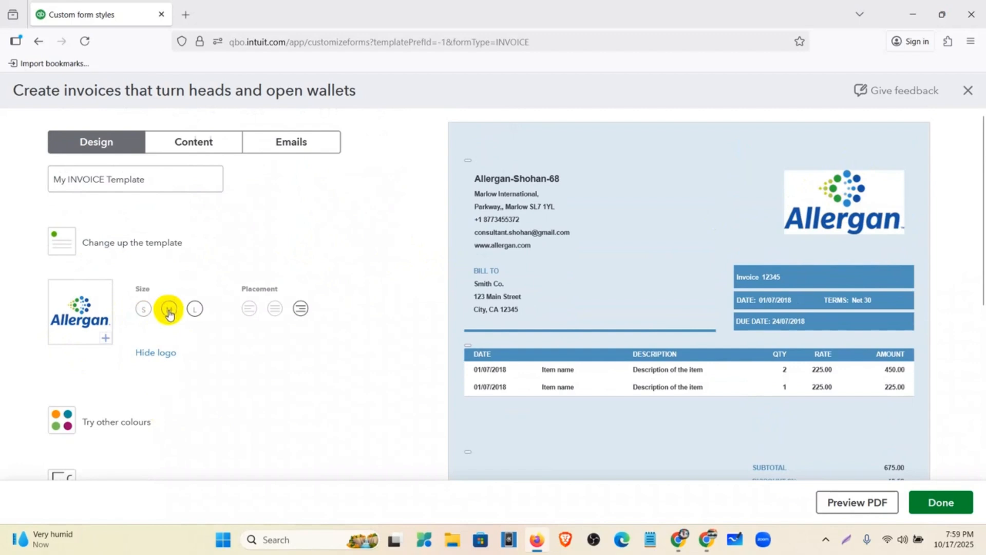
{"action": "left_click", "coordinate": [169, 310]}
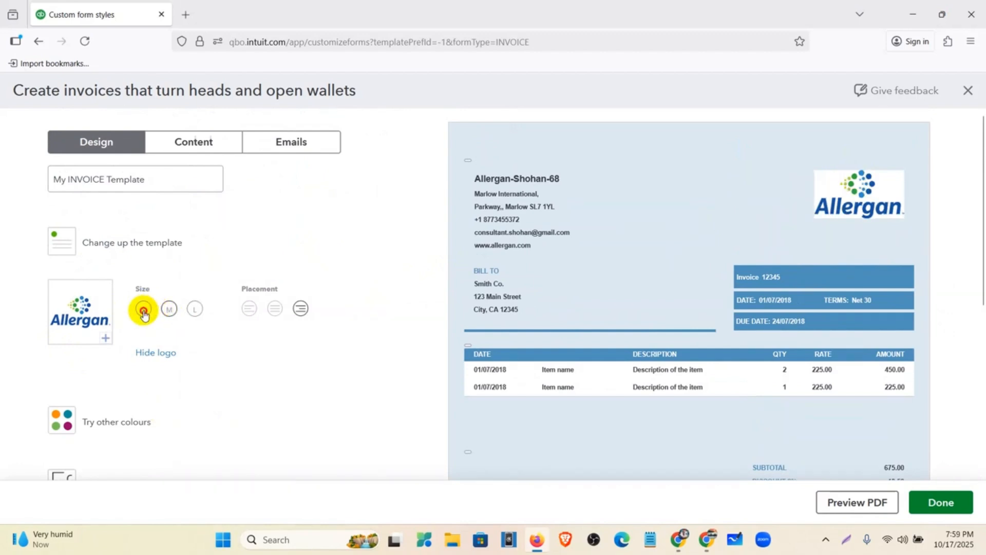
{"action": "left_click", "coordinate": [194, 310]}
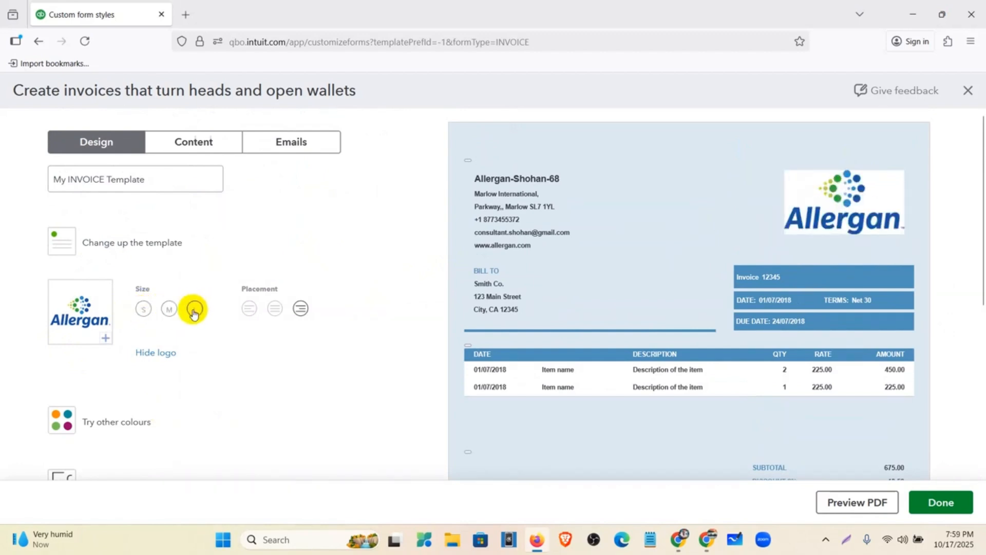
{"action": "left_click", "coordinate": [275, 310]}
{"action": "left_click", "coordinate": [250, 310]}
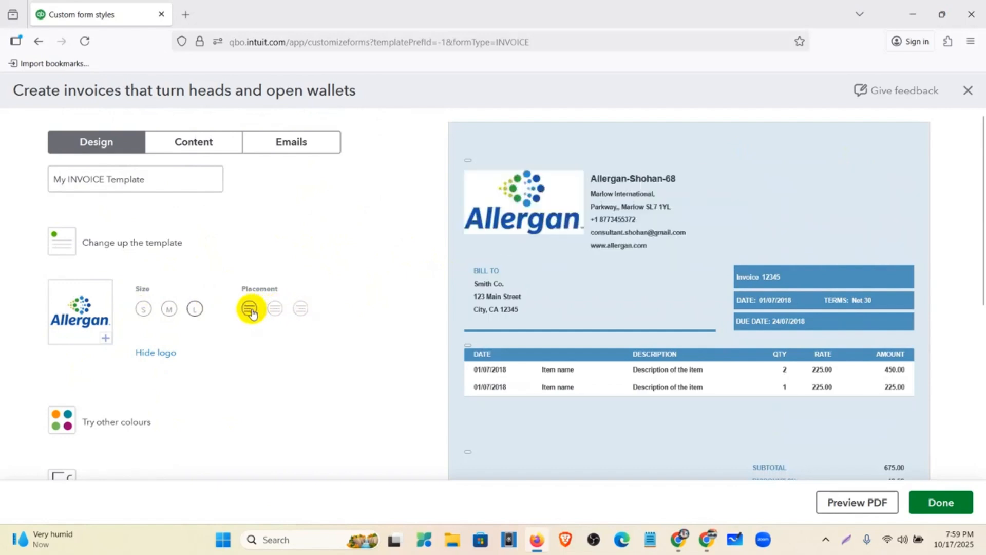
{"action": "left_click", "coordinate": [301, 310]}
{"action": "scroll", "coordinate": [242, 353], "scroll_direction": "down", "scroll_amount": 2}
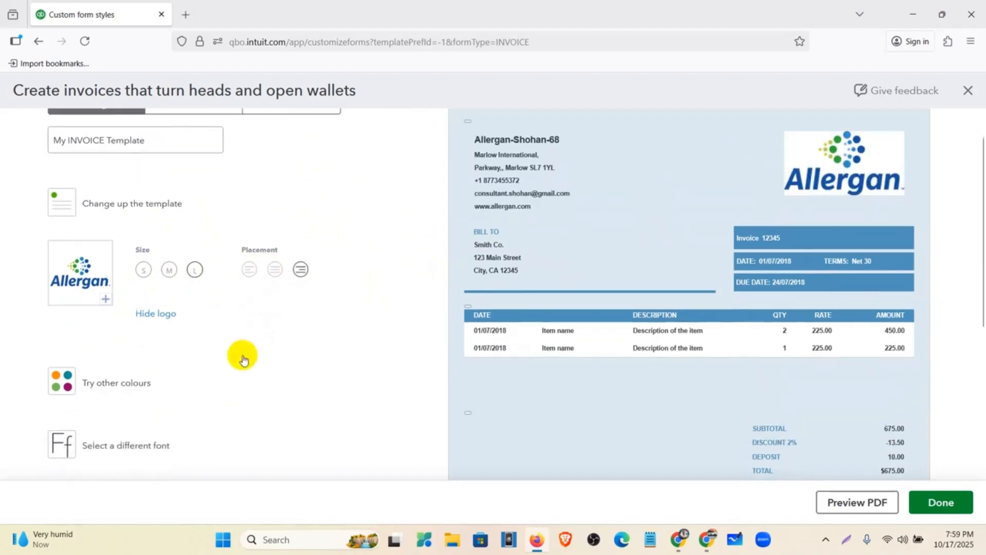
{"action": "left_click", "coordinate": [118, 361]}
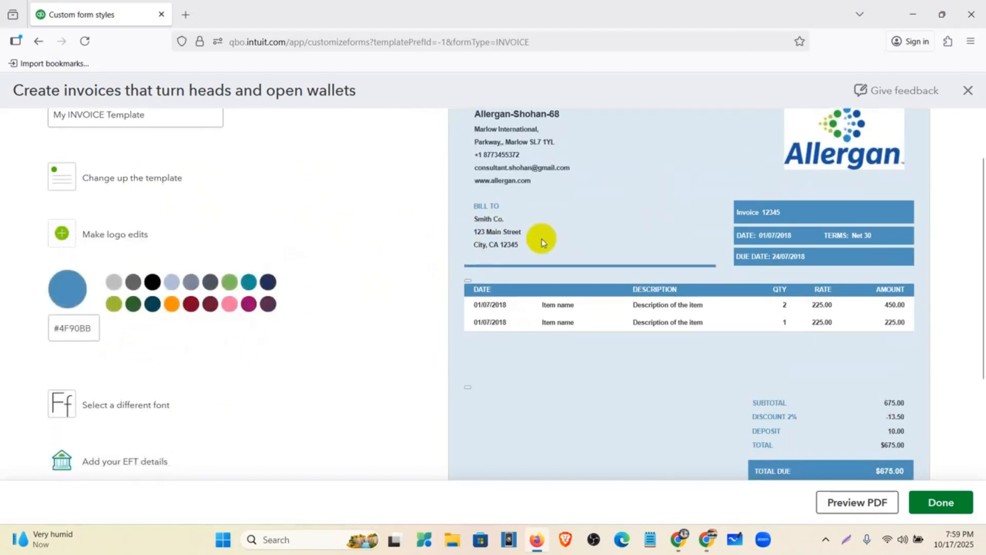
Step: Try several colour swatches, then set the invoice colour to navy #202e5a
{"action": "scroll", "coordinate": [565, 252], "scroll_direction": "up", "scroll_amount": 2}
{"action": "scroll", "coordinate": [588, 236], "scroll_direction": "down", "scroll_amount": 2}
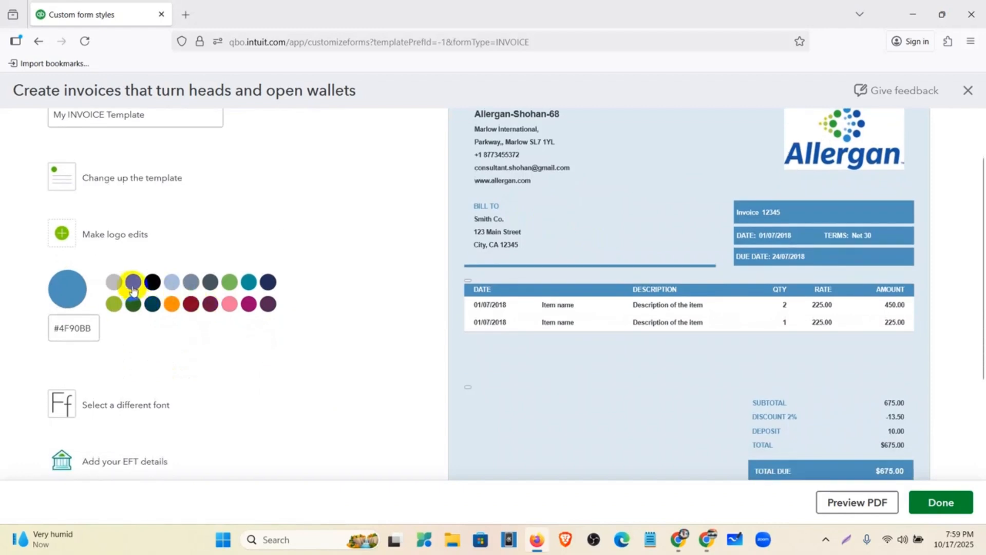
{"action": "left_click", "coordinate": [114, 304]}
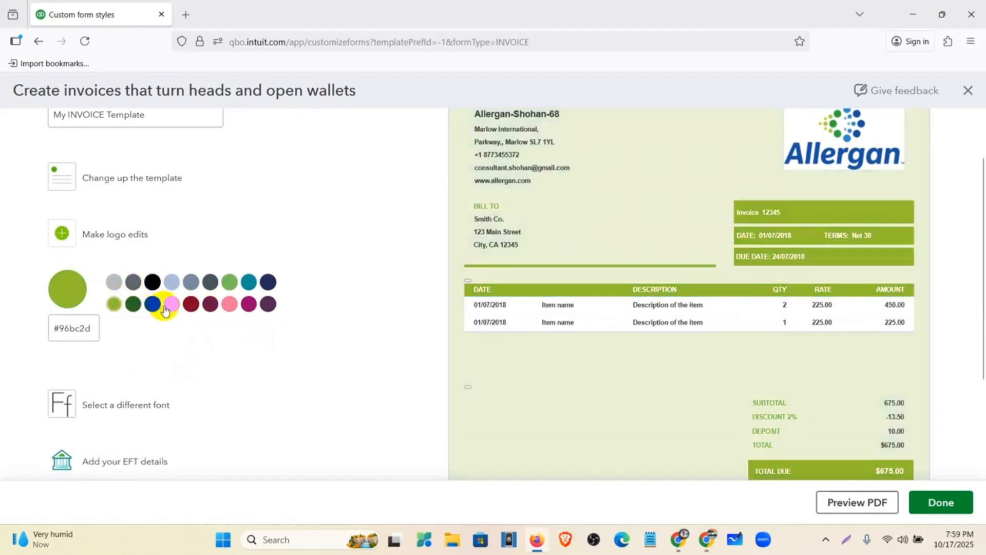
{"action": "left_click", "coordinate": [153, 304]}
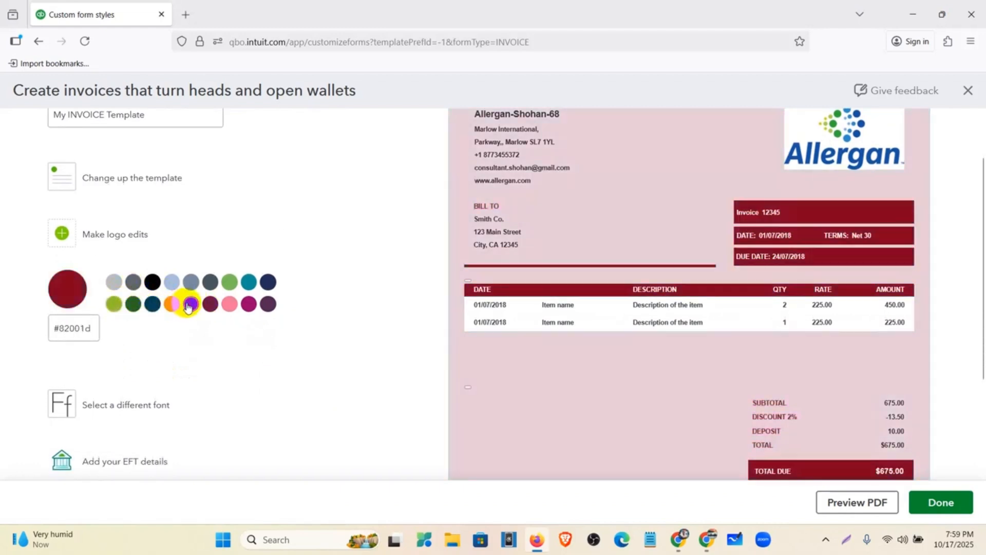
{"action": "left_click", "coordinate": [210, 304]}
{"action": "left_click", "coordinate": [230, 304]}
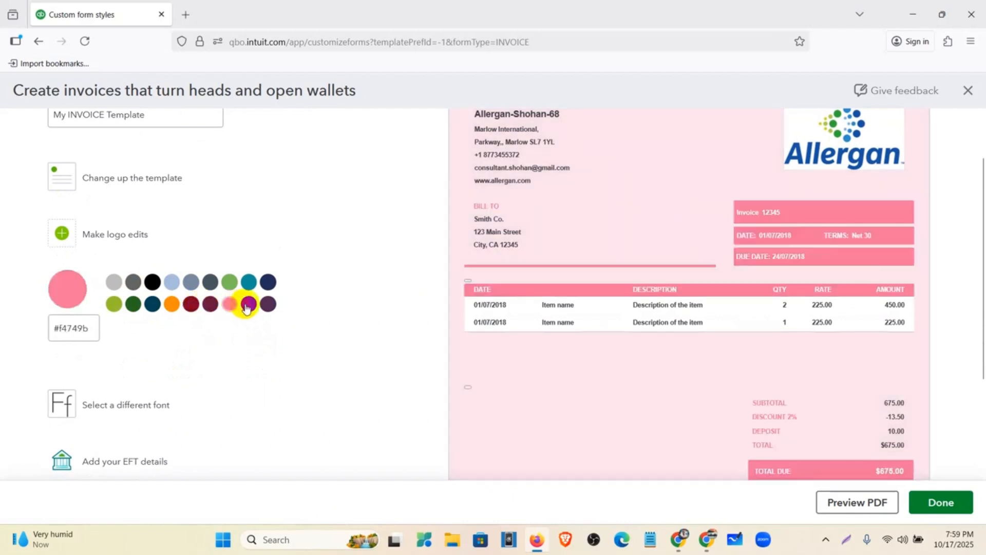
{"action": "left_click", "coordinate": [248, 304]}
{"action": "left_click", "coordinate": [267, 304]}
{"action": "left_click", "coordinate": [268, 282]}
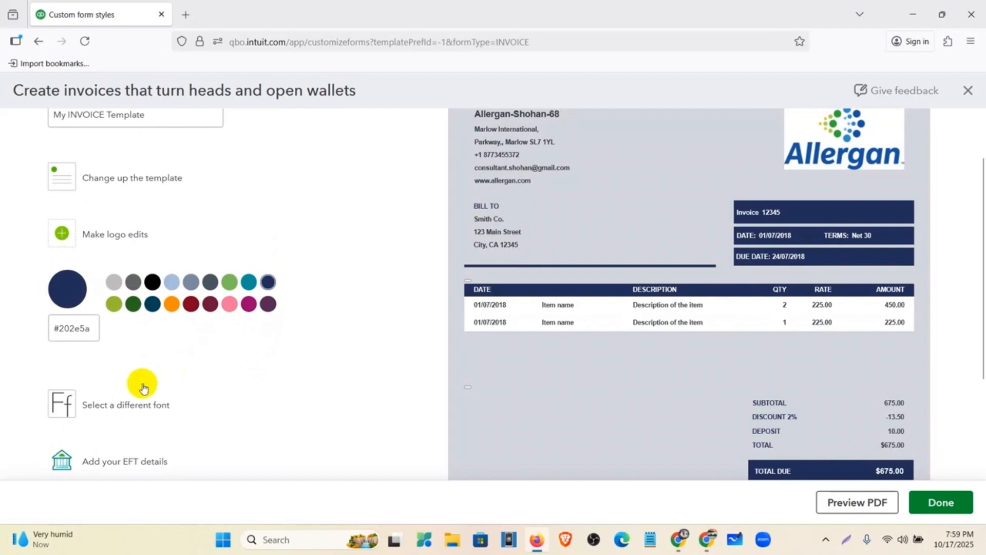
Step: Change the invoice font to Times New Roman
{"action": "left_click", "coordinate": [144, 406]}
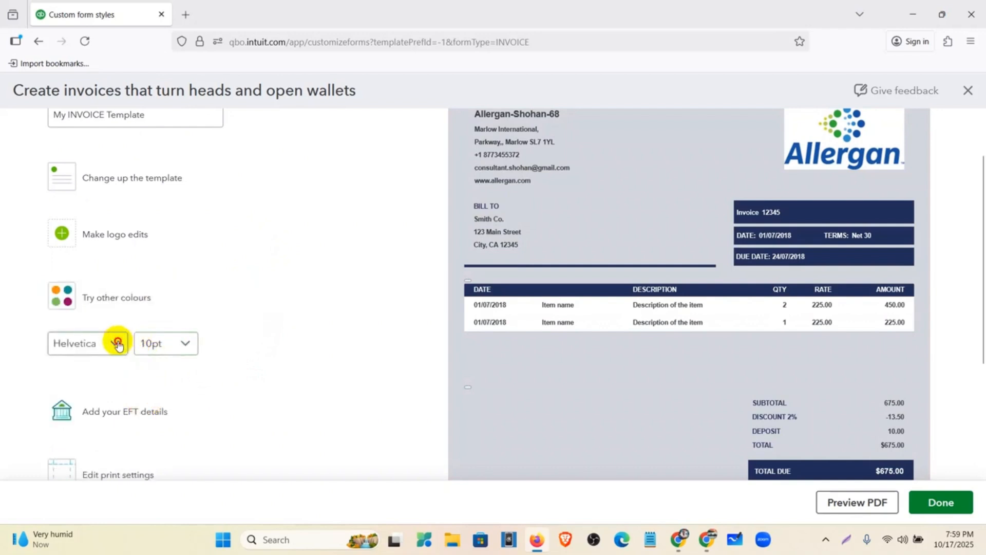
{"action": "left_click", "coordinate": [118, 344]}
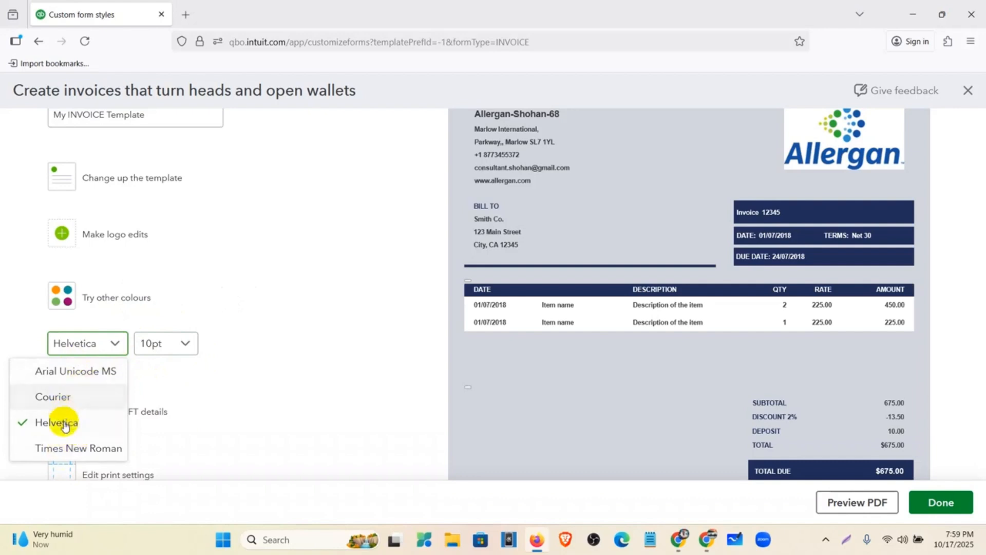
{"action": "left_click", "coordinate": [83, 448]}
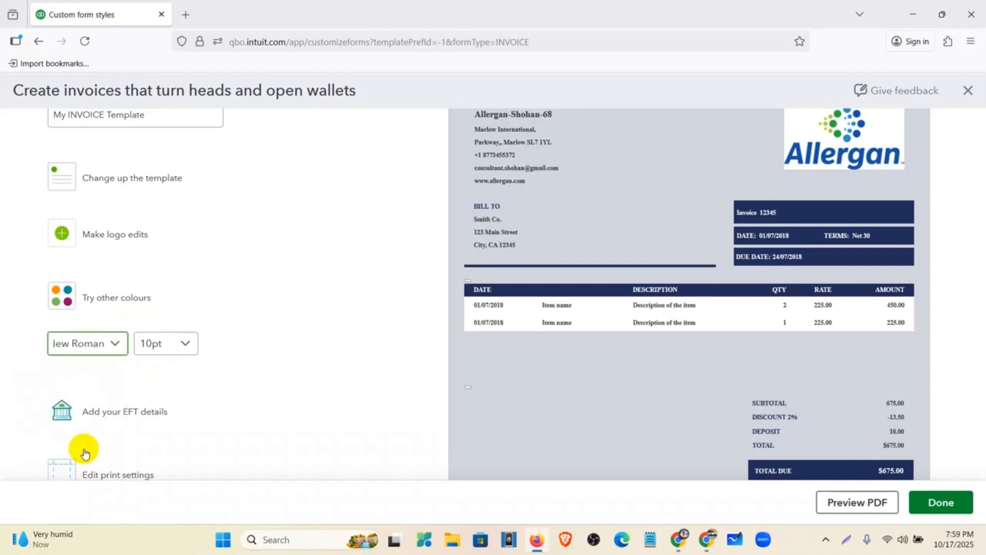
{"action": "scroll", "coordinate": [154, 354], "scroll_direction": "down", "scroll_amount": 1}
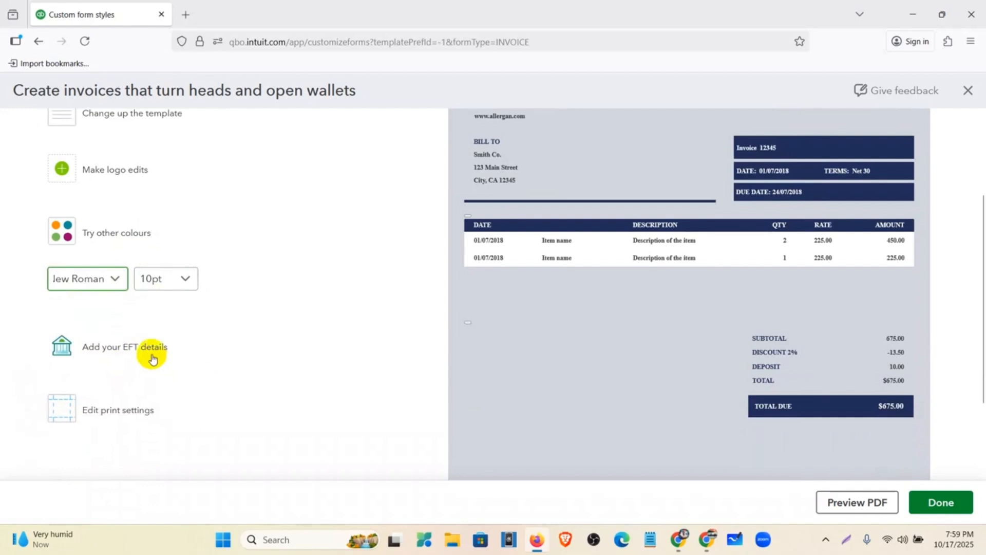
Step: Bring up the top, left, bottom and right page margin fields under print settings
{"action": "left_click", "coordinate": [126, 354]}
{"action": "scroll", "coordinate": [206, 308], "scroll_direction": "up", "scroll_amount": 2}
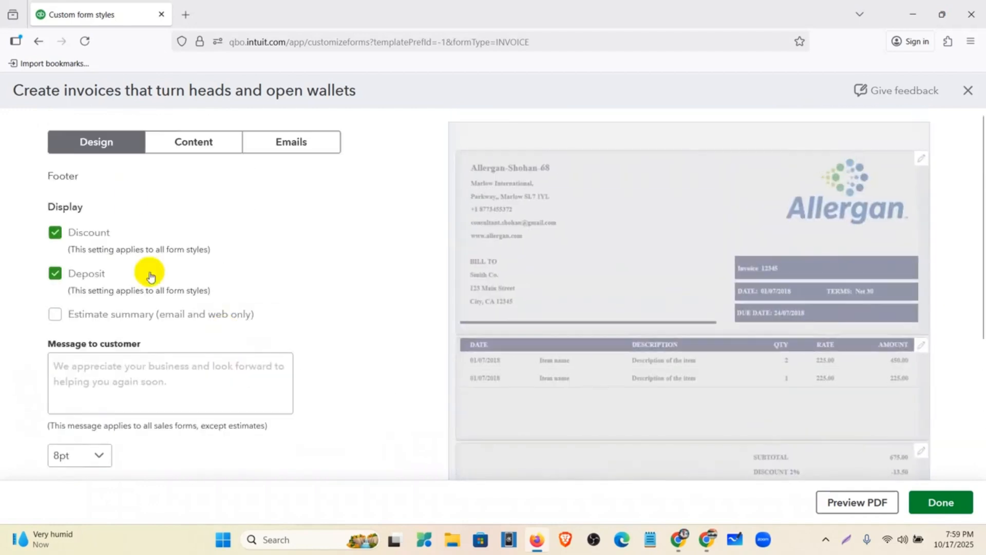
{"action": "left_click", "coordinate": [112, 149]}
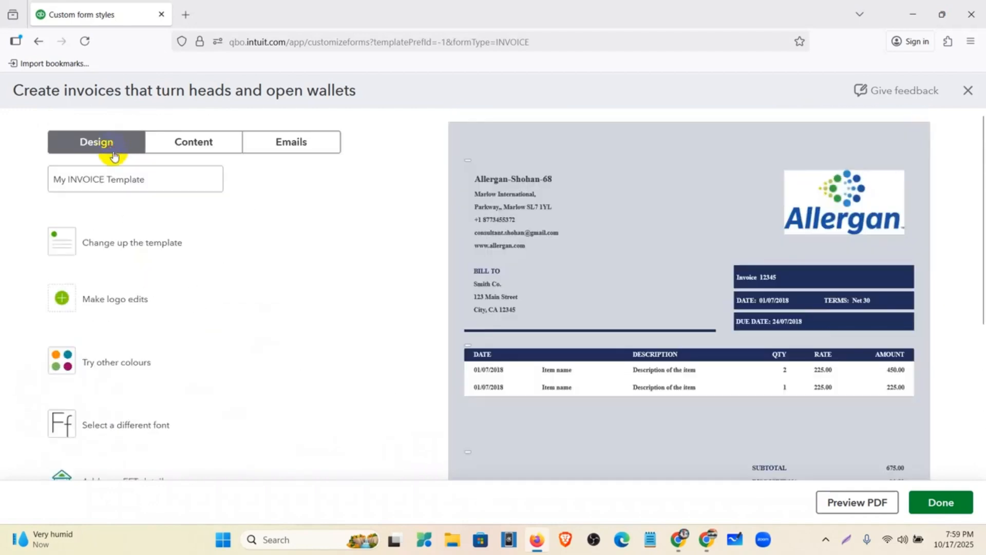
{"action": "scroll", "coordinate": [154, 368], "scroll_direction": "down", "scroll_amount": 4}
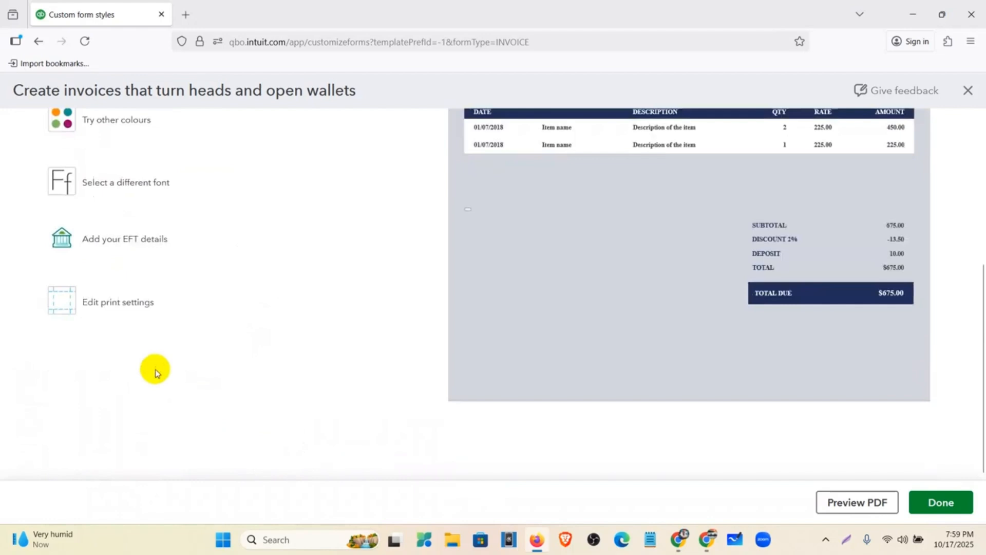
{"action": "left_click", "coordinate": [128, 310]}
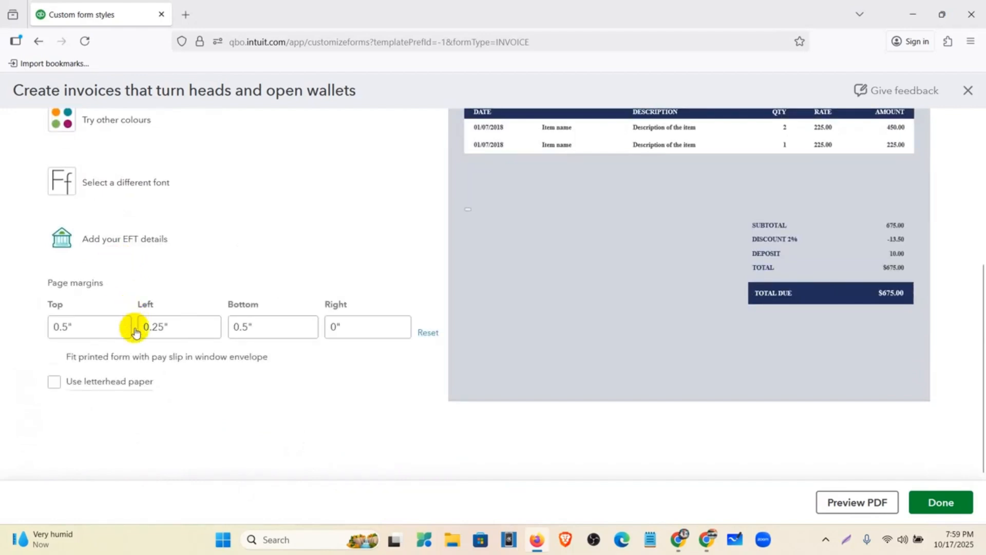
{"action": "left_click", "coordinate": [80, 325]}
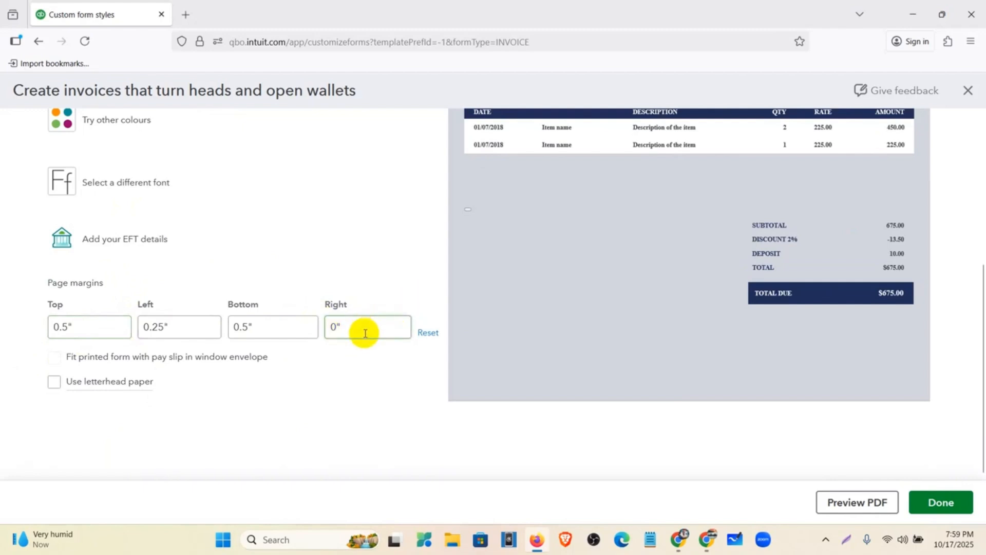
{"action": "scroll", "coordinate": [365, 367], "scroll_direction": "up", "scroll_amount": 5}
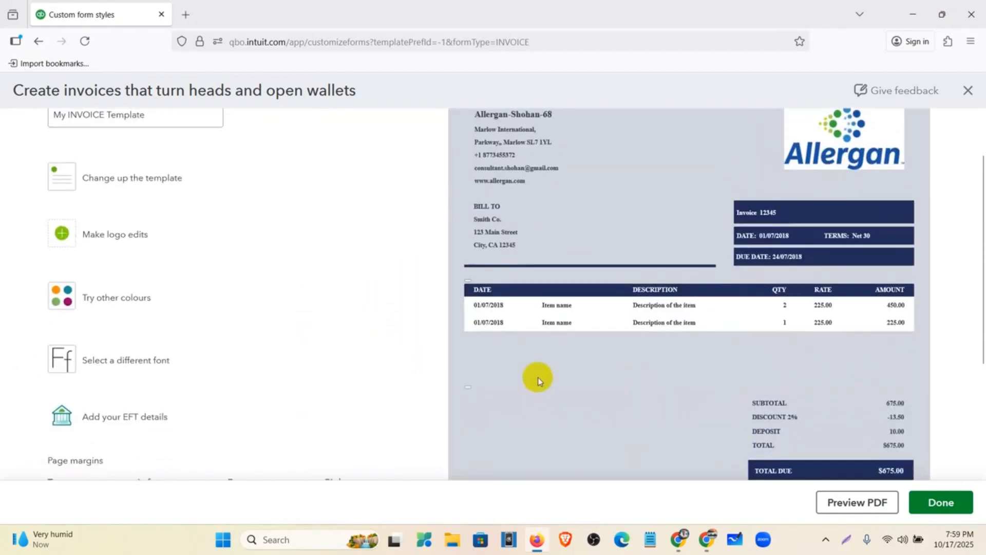
{"action": "left_click", "coordinate": [194, 138]}
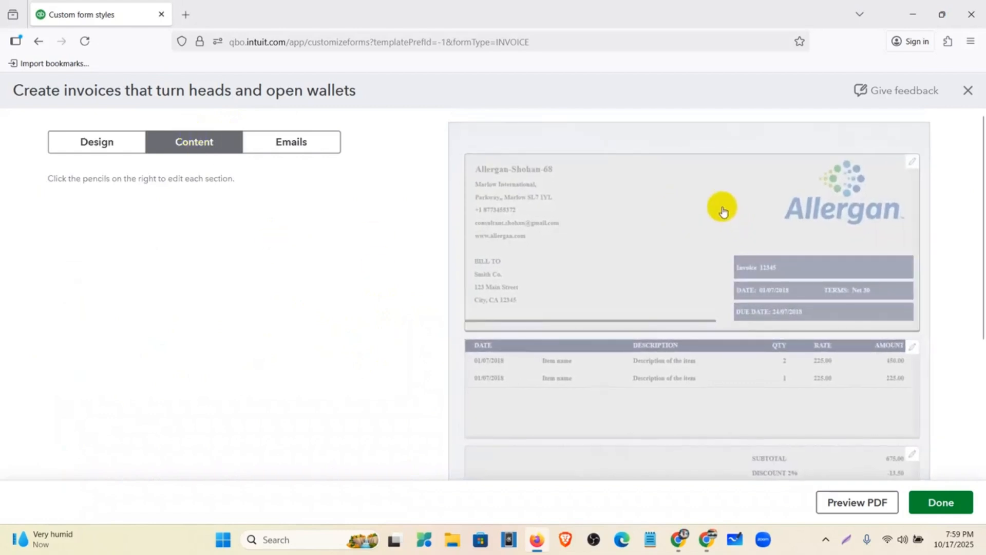
{"action": "left_click", "coordinate": [691, 237]}
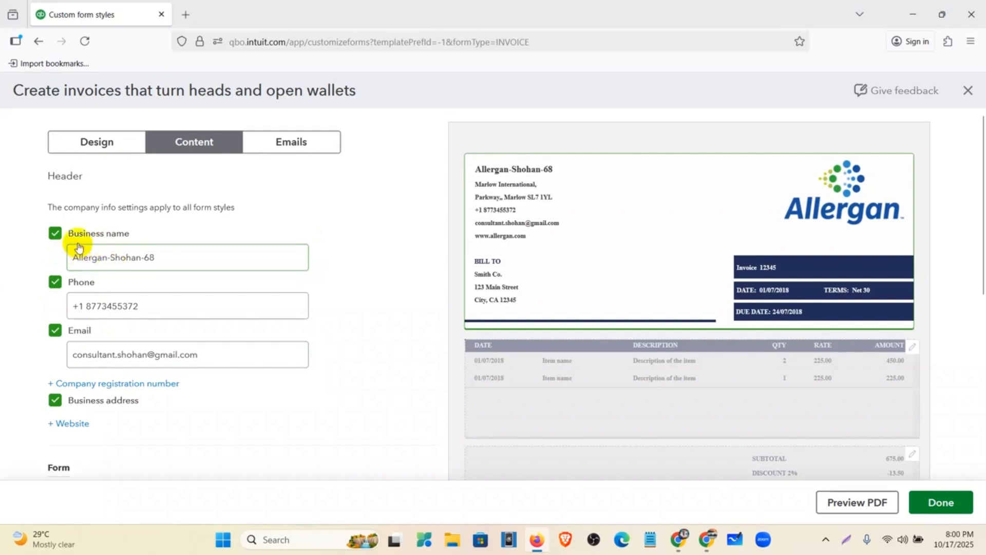
{"action": "left_click", "coordinate": [55, 282]}
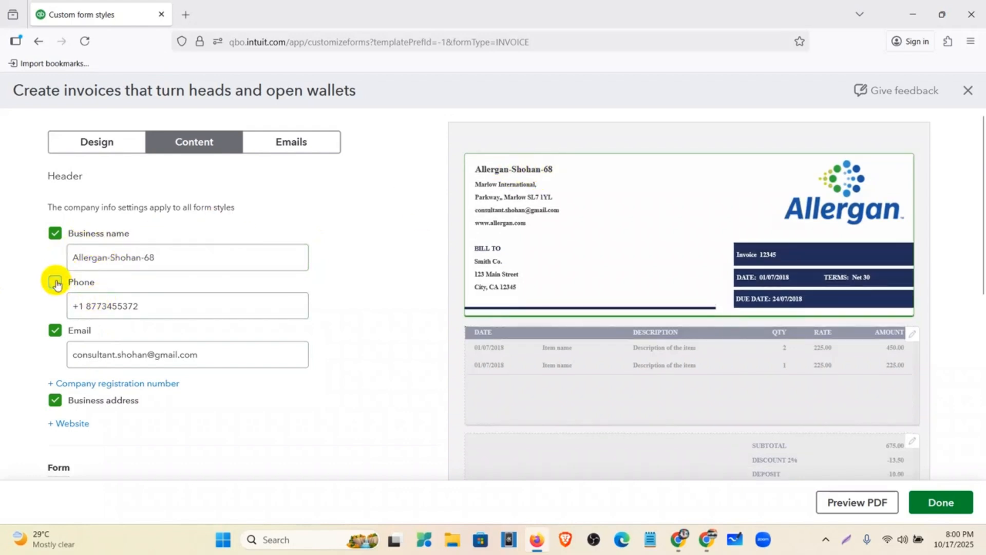
{"action": "left_click", "coordinate": [56, 282]}
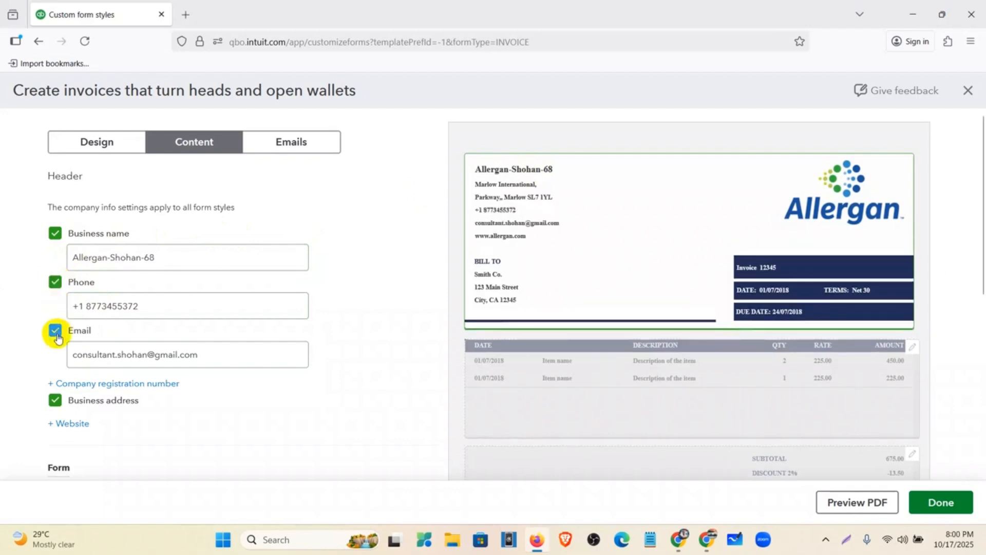
{"action": "left_click", "coordinate": [56, 331]}
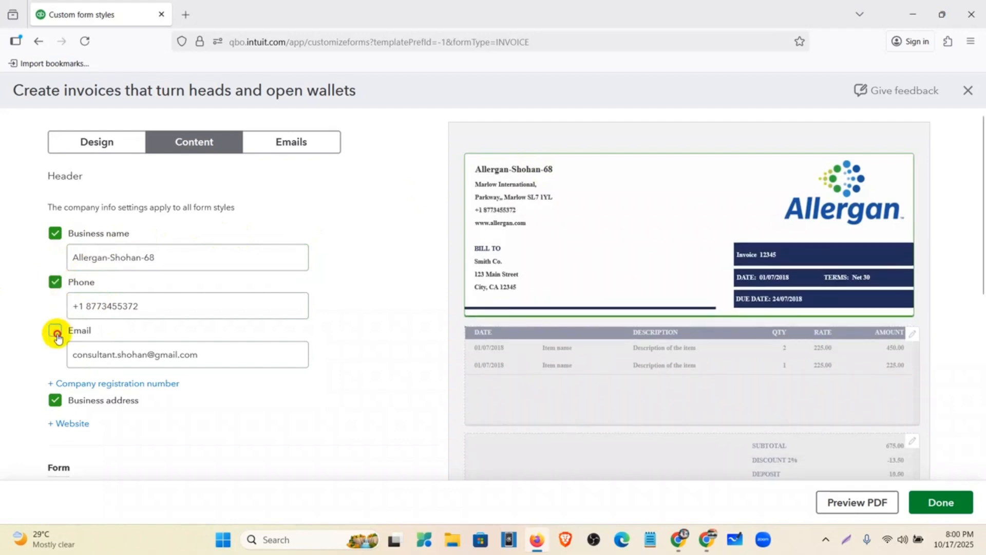
{"action": "left_click", "coordinate": [55, 332]}
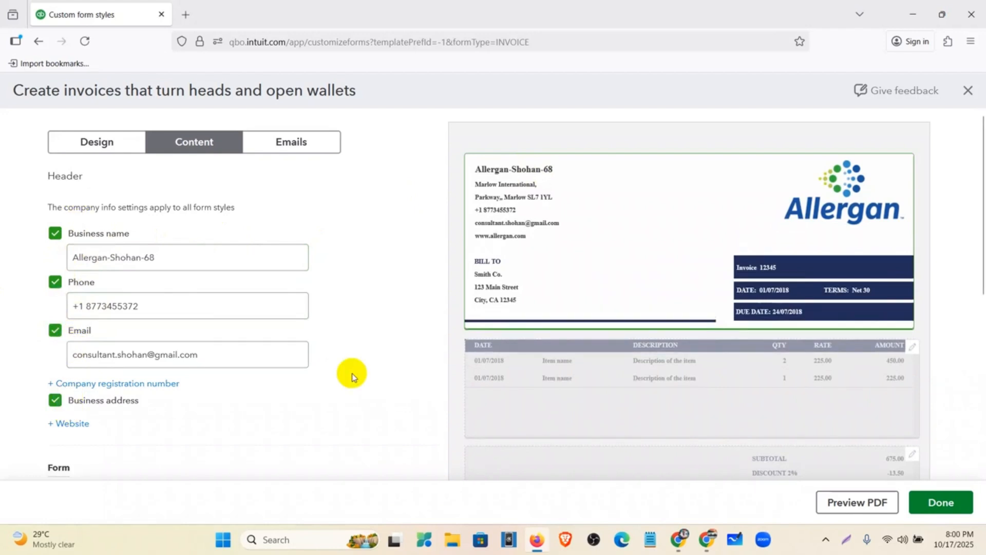
{"action": "scroll", "coordinate": [79, 399], "scroll_direction": "down", "scroll_amount": 1}
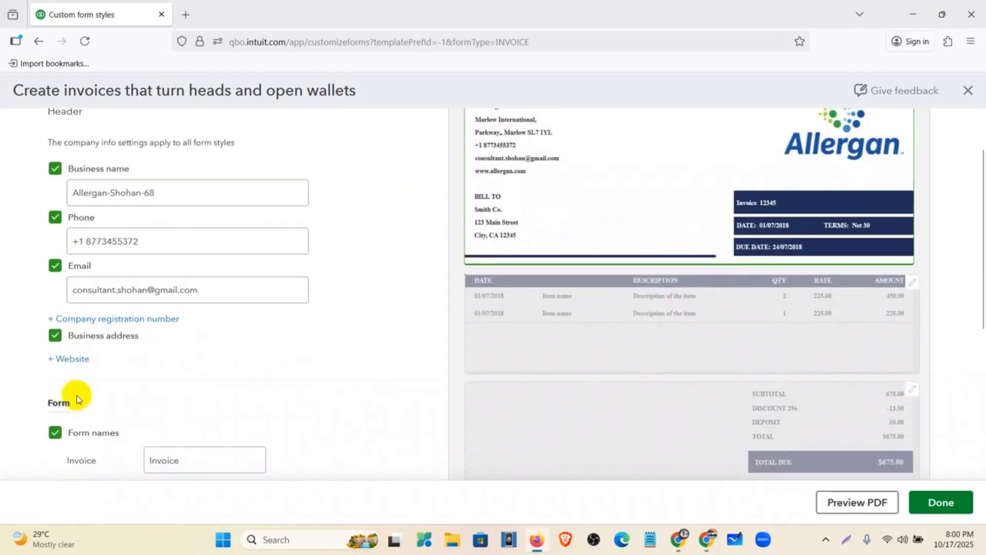
{"action": "left_click", "coordinate": [70, 358]}
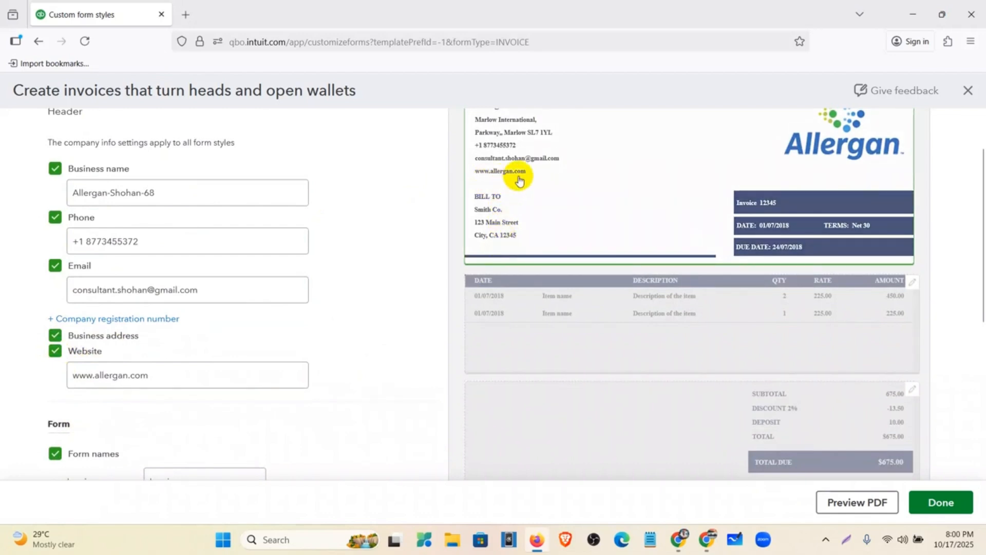
Step: Open the Table section settings for the invoice item table
{"action": "scroll", "coordinate": [121, 341], "scroll_direction": "down", "scroll_amount": 3}
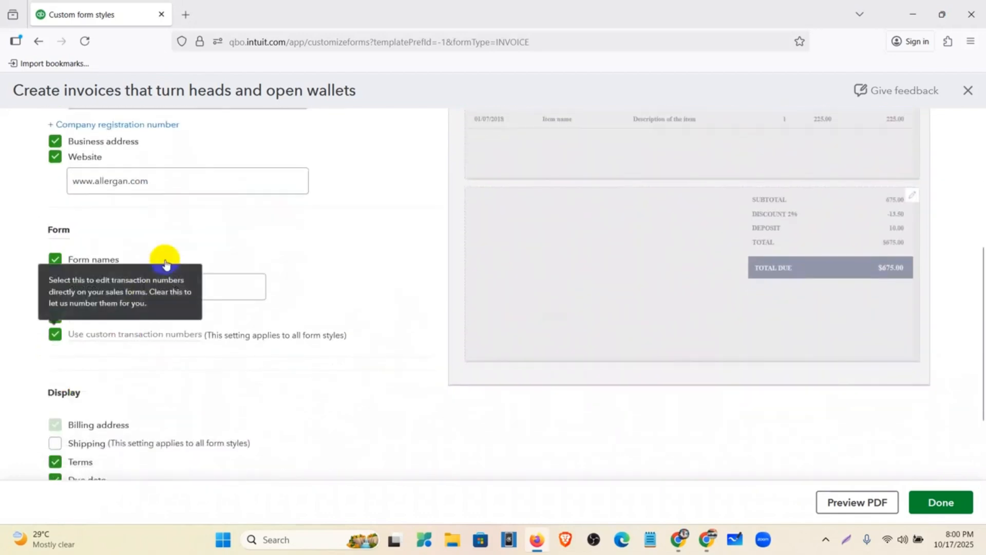
{"action": "scroll", "coordinate": [123, 324], "scroll_direction": "down", "scroll_amount": 2}
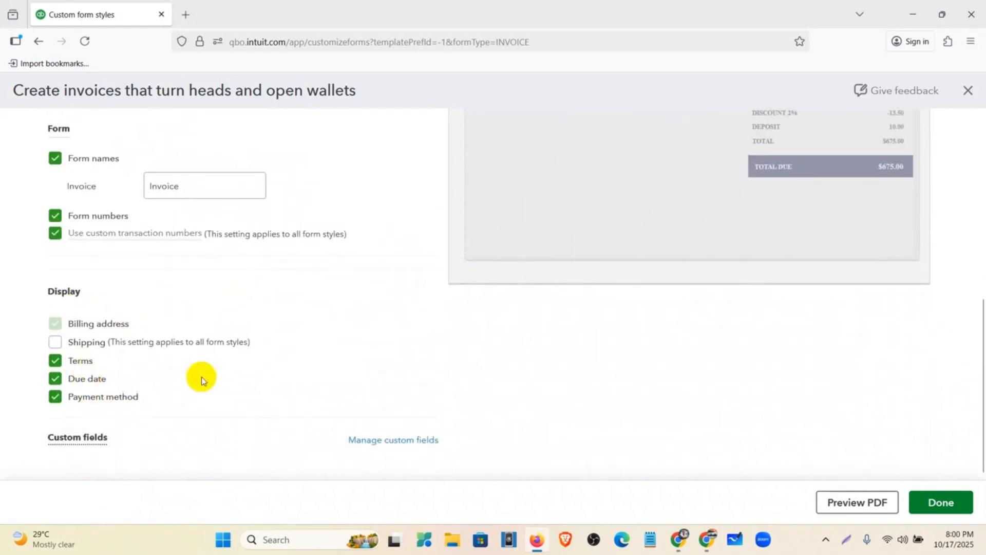
{"action": "scroll", "coordinate": [550, 268], "scroll_direction": "up", "scroll_amount": 6}
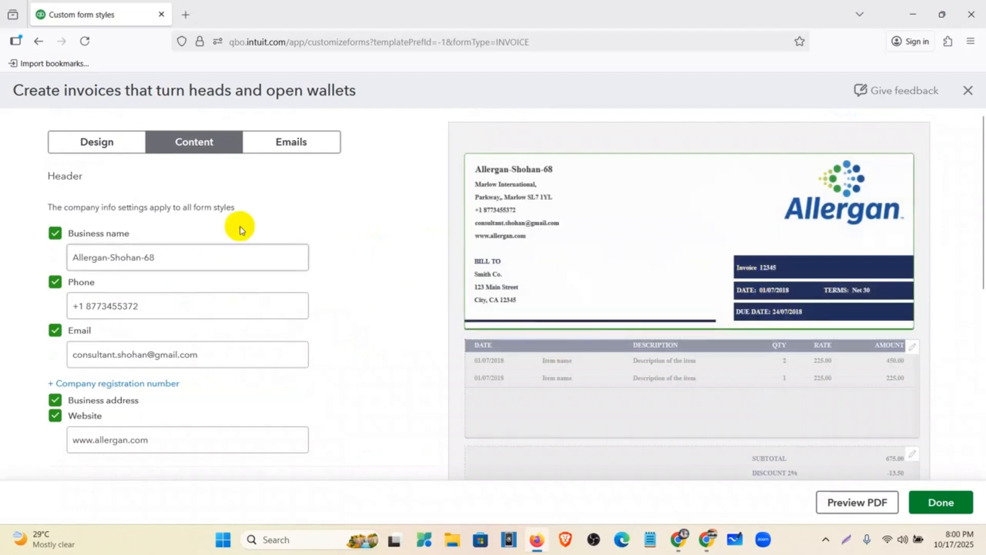
{"action": "left_click", "coordinate": [589, 396]}
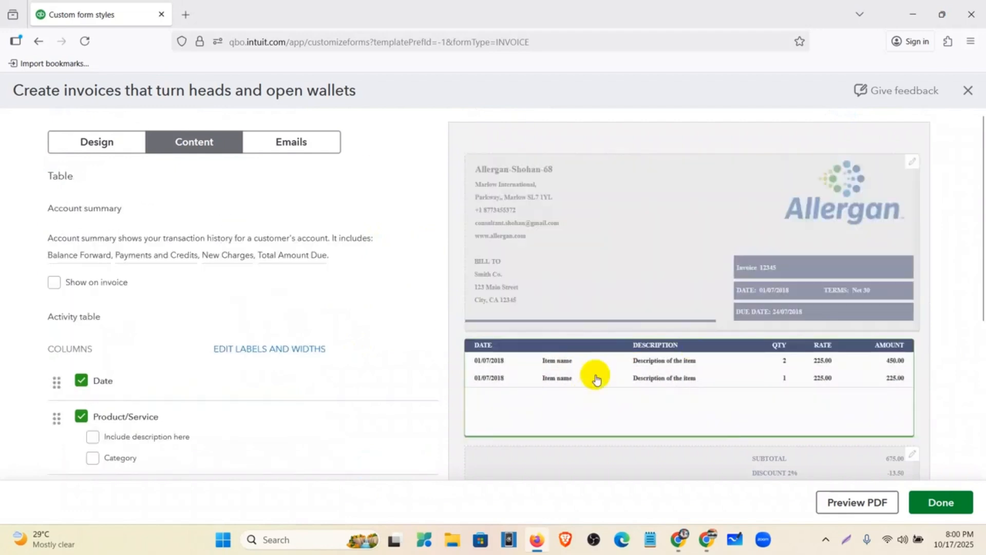
Step: Tick the Amount column in the item table's column list
{"action": "scroll", "coordinate": [550, 379], "scroll_direction": "down", "scroll_amount": 2}
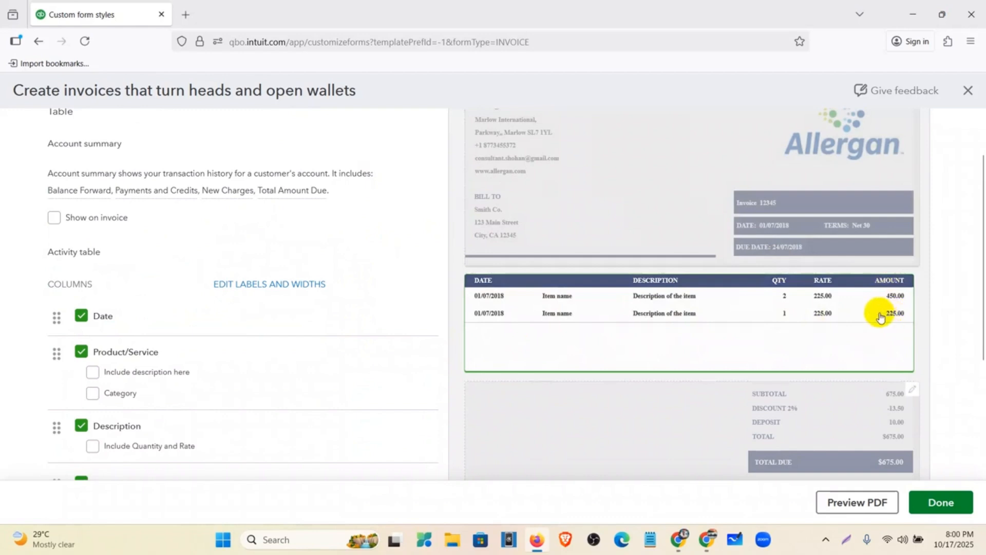
{"action": "scroll", "coordinate": [99, 398], "scroll_direction": "down", "scroll_amount": 2}
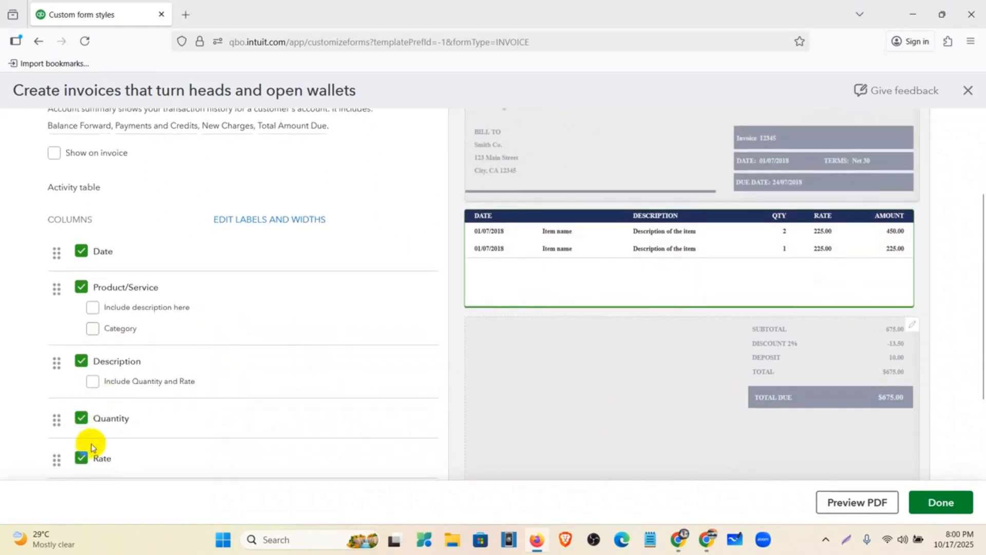
{"action": "scroll", "coordinate": [92, 447], "scroll_direction": "down", "scroll_amount": 4}
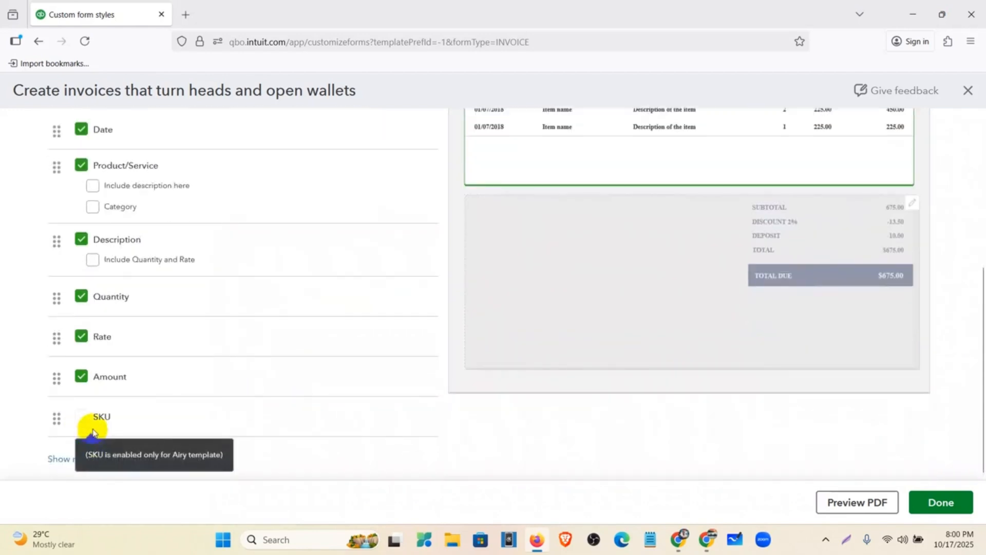
{"action": "left_click", "coordinate": [82, 376]}
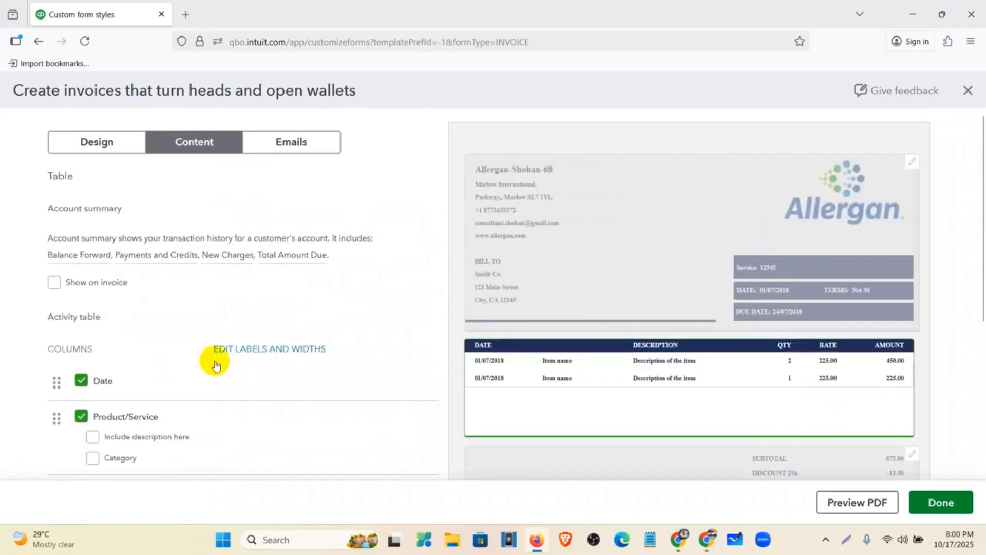
Step: Open the Footer section settings showing Discount and Deposit
{"action": "scroll", "coordinate": [483, 326], "scroll_direction": "down", "scroll_amount": 1}
{"action": "scroll", "coordinate": [486, 328], "scroll_direction": "down", "scroll_amount": 2}
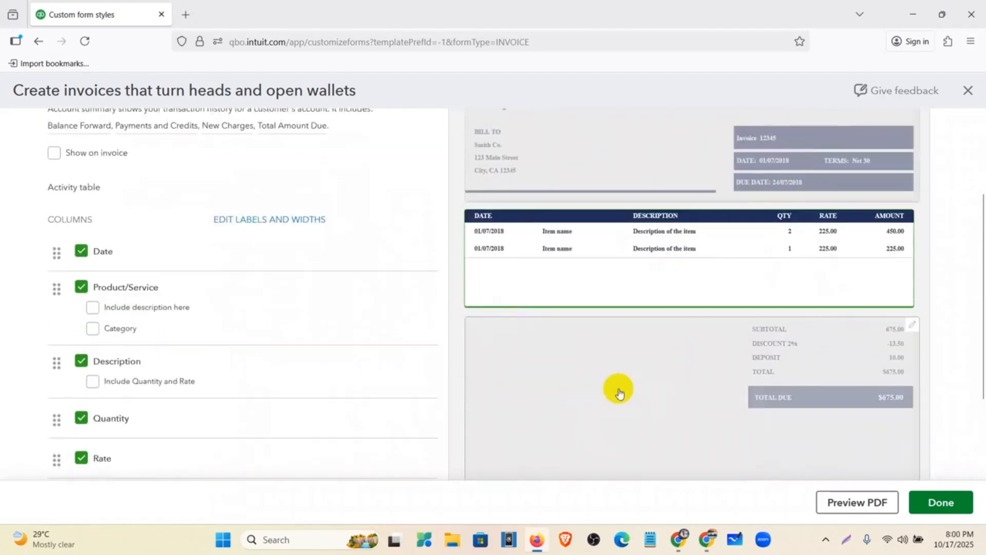
{"action": "left_click", "coordinate": [618, 393]}
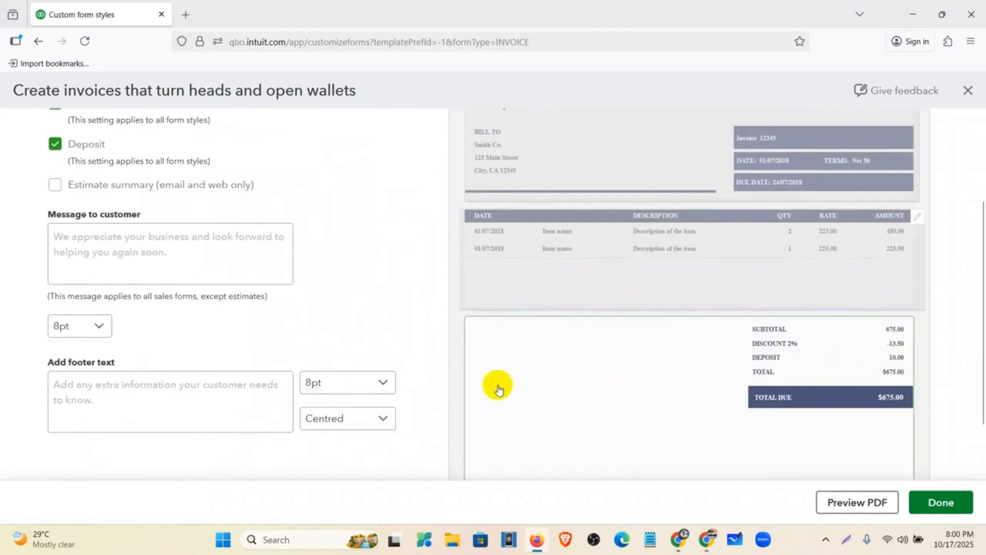
{"action": "scroll", "coordinate": [375, 349], "scroll_direction": "up", "scroll_amount": 3}
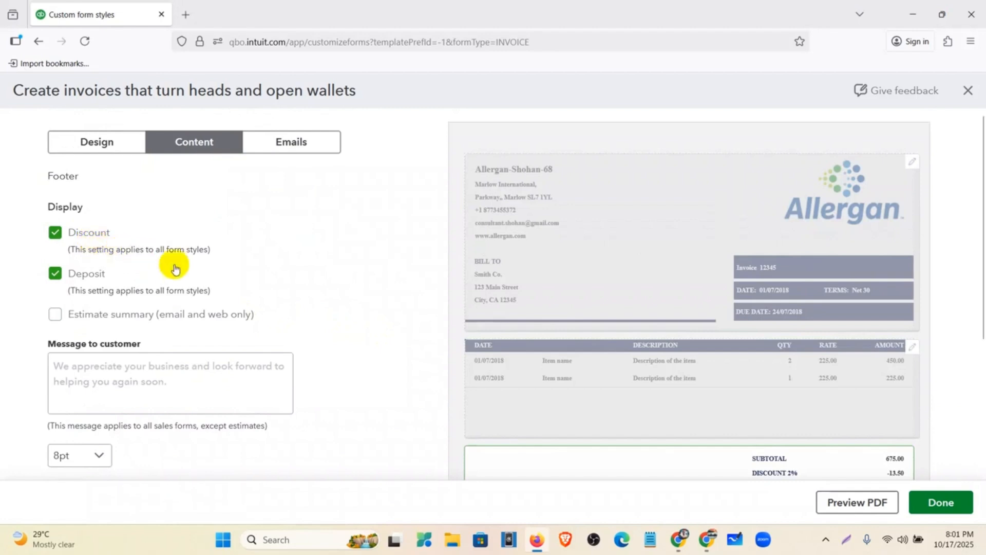
Step: Enter the customer message 'If goods are defect must be returned within 1 months.' in 12pt
{"action": "scroll", "coordinate": [680, 286], "scroll_direction": "down", "scroll_amount": 4}
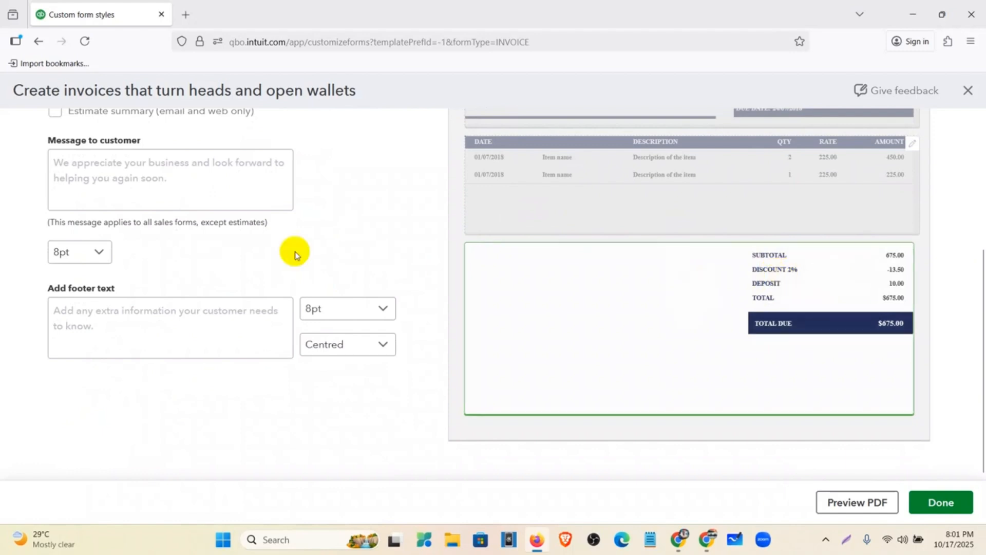
{"action": "scroll", "coordinate": [293, 253], "scroll_direction": "up", "scroll_amount": 4}
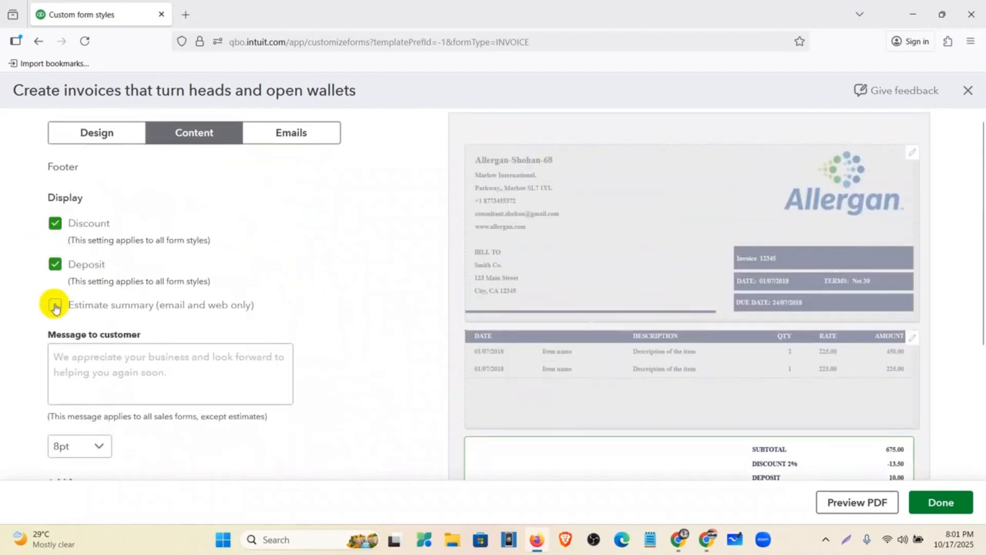
{"action": "left_click", "coordinate": [60, 356]}
{"action": "scroll", "coordinate": [349, 327], "scroll_direction": "down", "scroll_amount": 2}
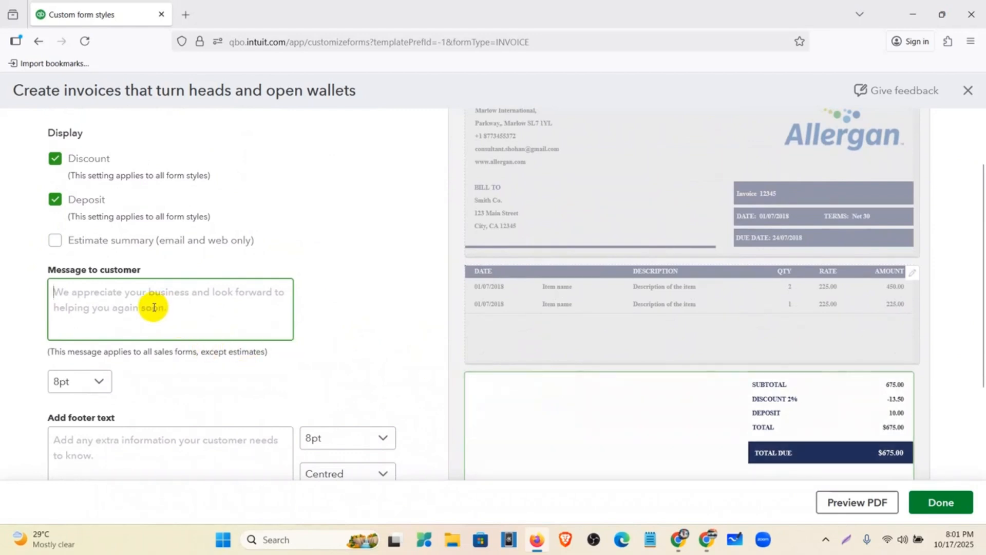
{"action": "type", "text": "If"}
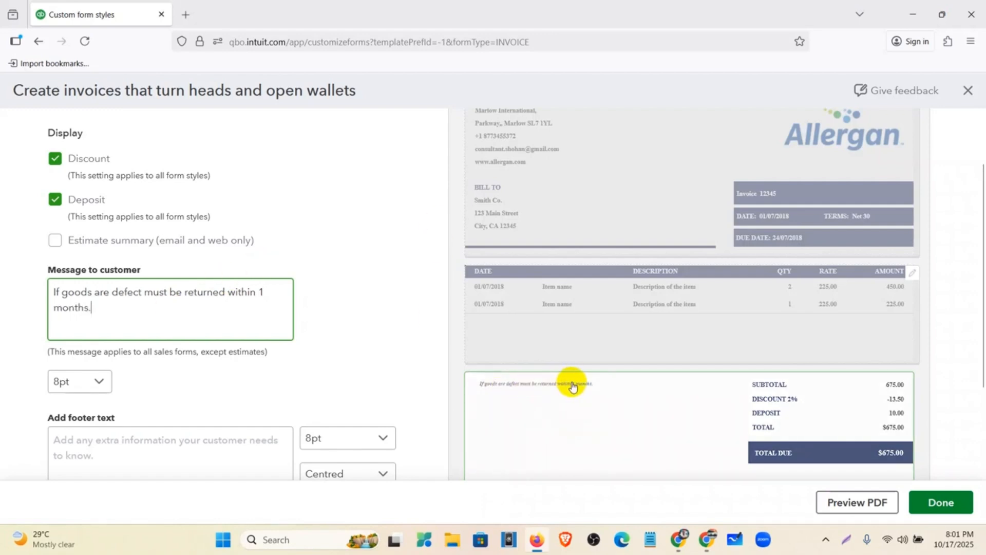
{"action": "left_click", "coordinate": [98, 380]}
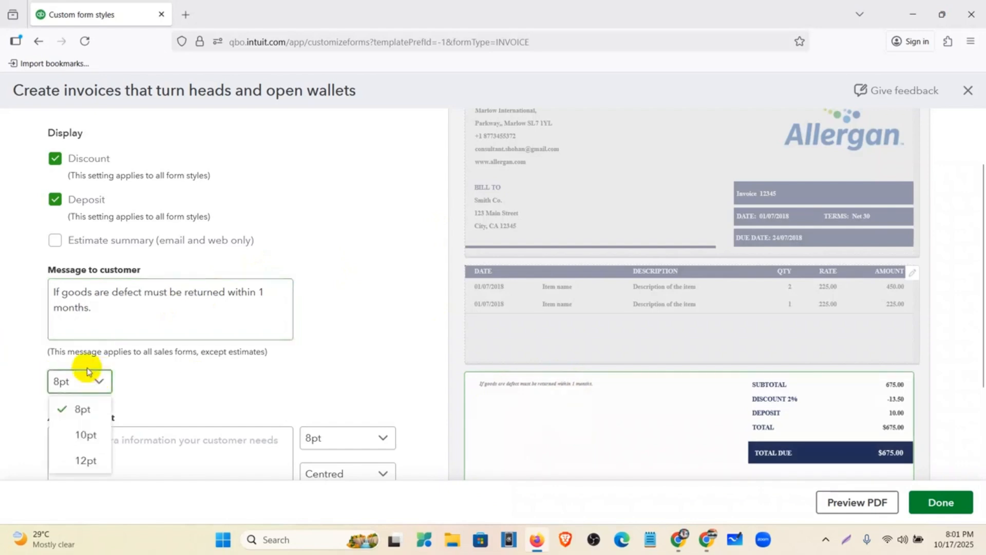
{"action": "left_click", "coordinate": [97, 465]}
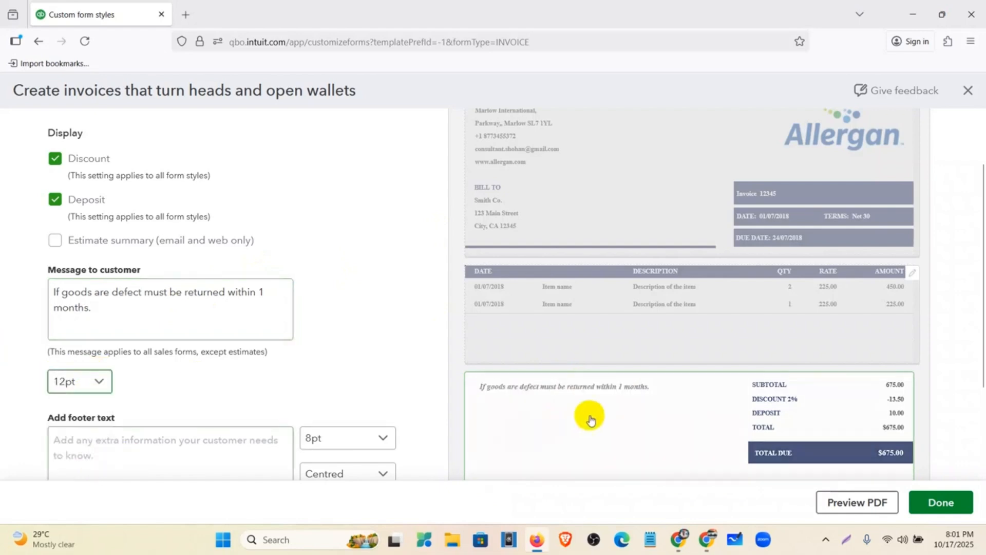
{"action": "scroll", "coordinate": [349, 340], "scroll_direction": "down", "scroll_amount": 3}
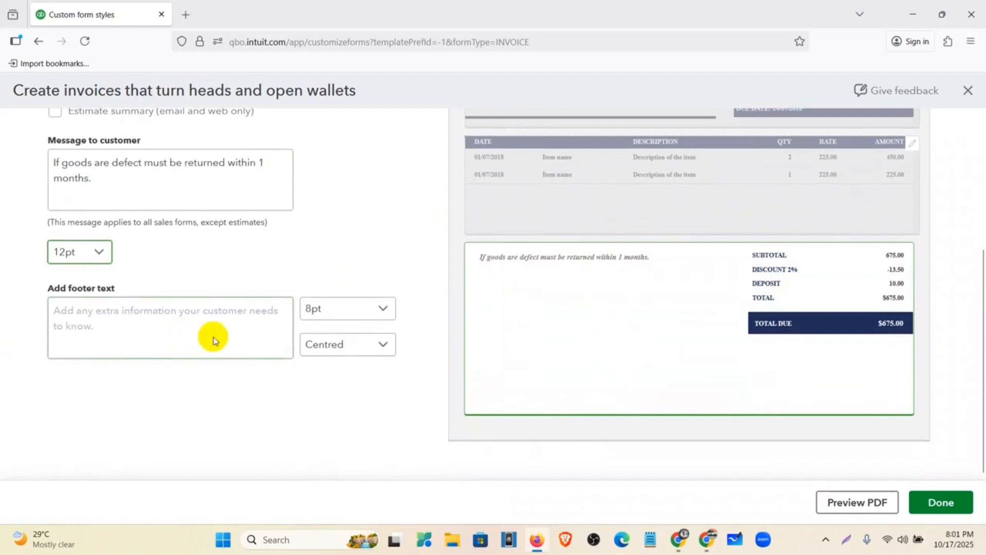
Step: Add the footer text 'Thanks for coming!!!' in 12pt, centre-aligned
{"action": "left_click", "coordinate": [199, 334]}
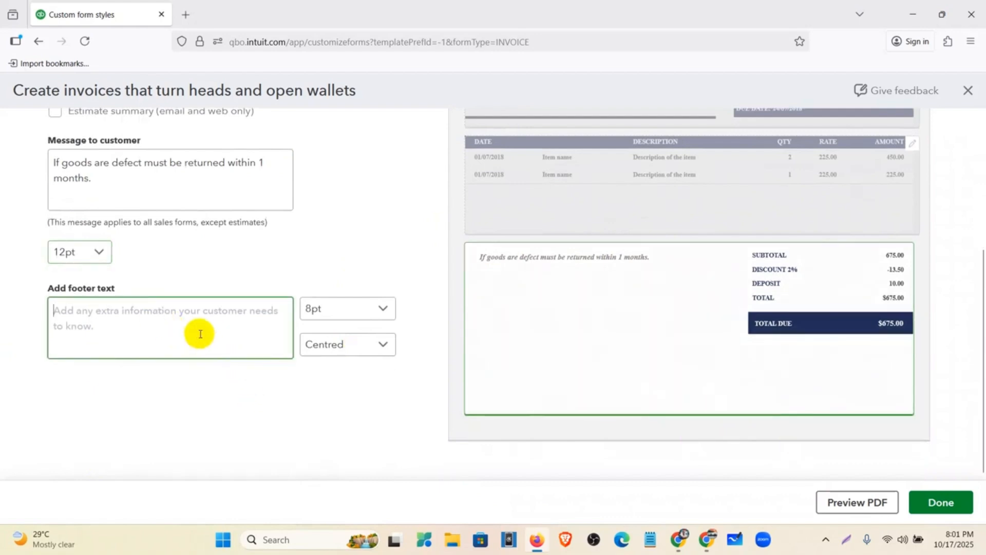
{"action": "type", "text": "Th"}
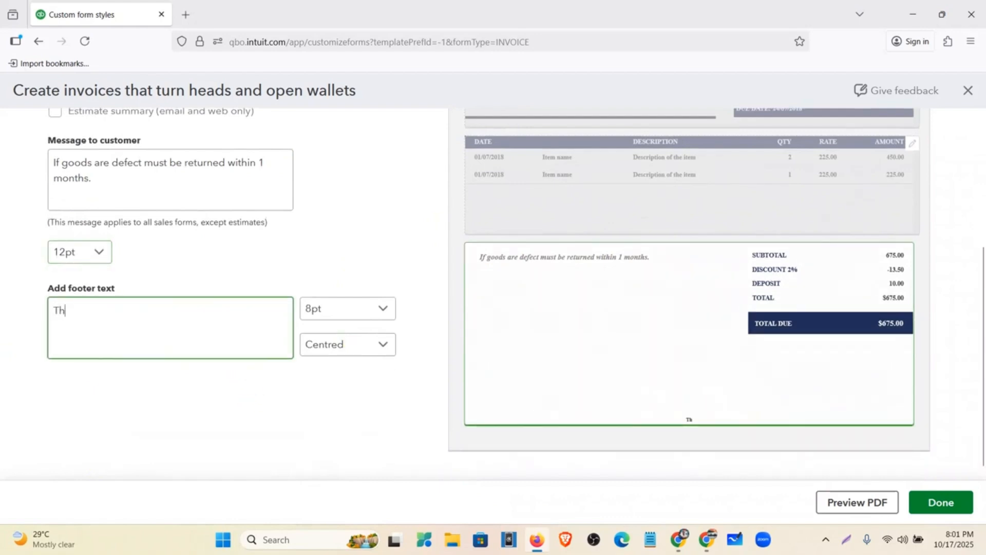
{"action": "type", "text": "anks for coming!!!"}
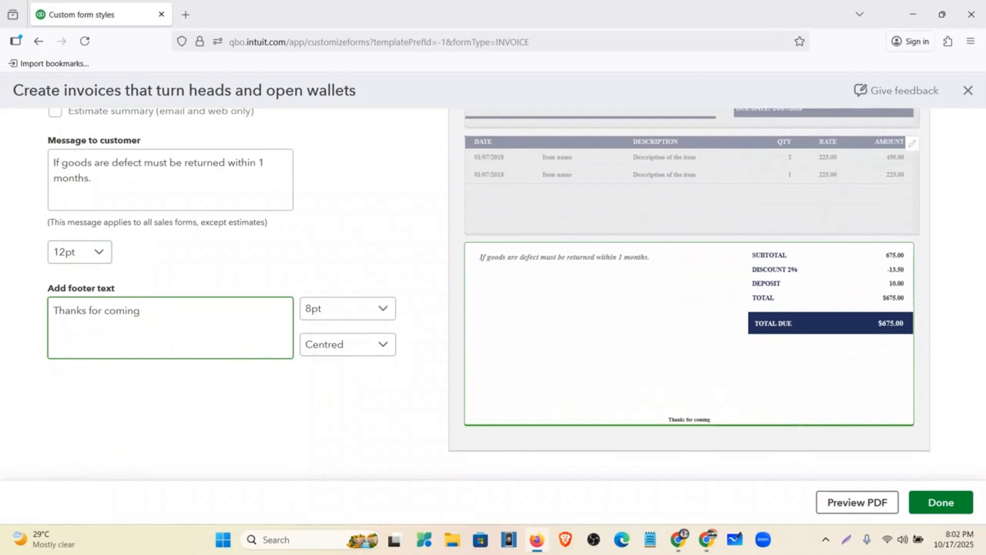
{"action": "left_click", "coordinate": [315, 307]}
{"action": "left_click", "coordinate": [345, 386]}
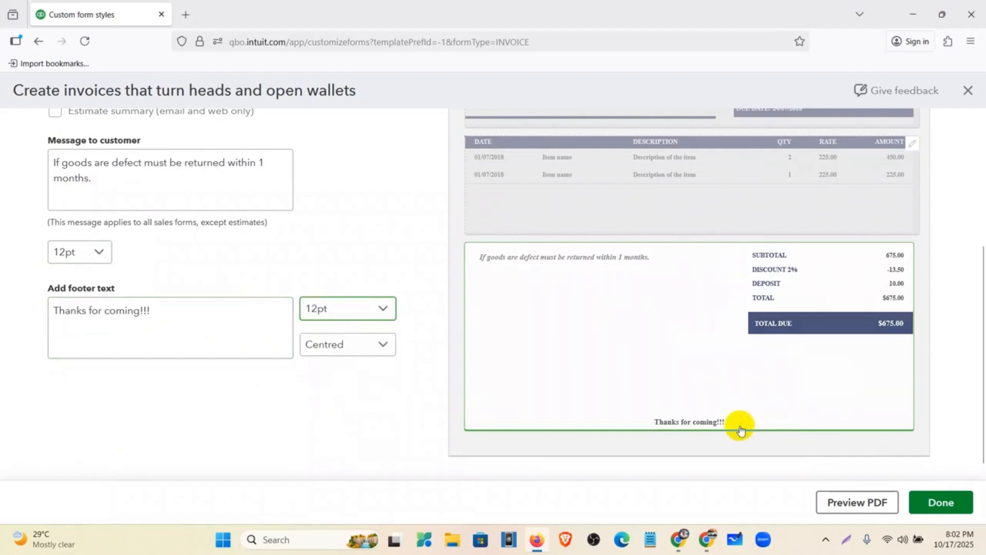
{"action": "left_click", "coordinate": [369, 339]}
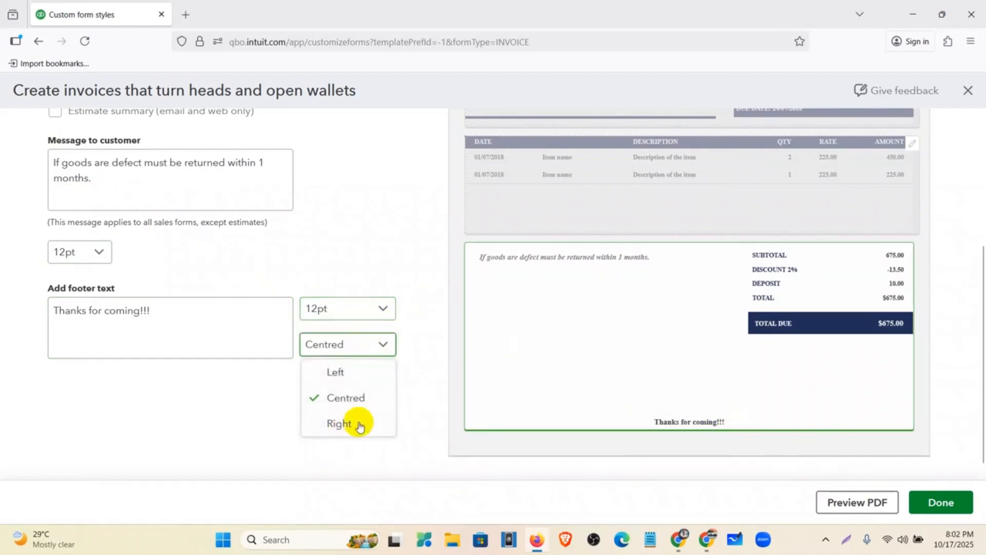
{"action": "scroll", "coordinate": [462, 318], "scroll_direction": "up", "scroll_amount": 4}
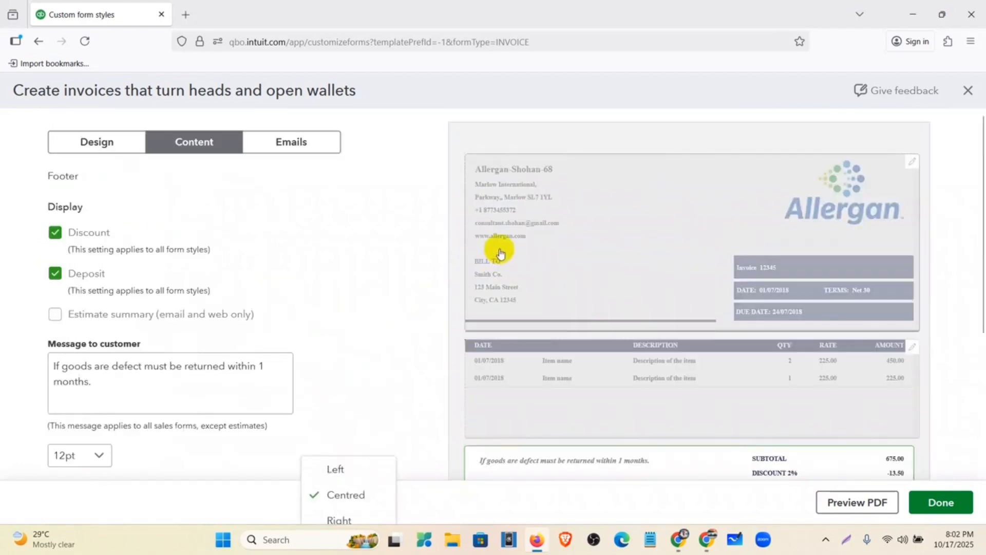
Step: Review the invoice email settings and preview on the Emails tab
{"action": "left_click", "coordinate": [304, 143]}
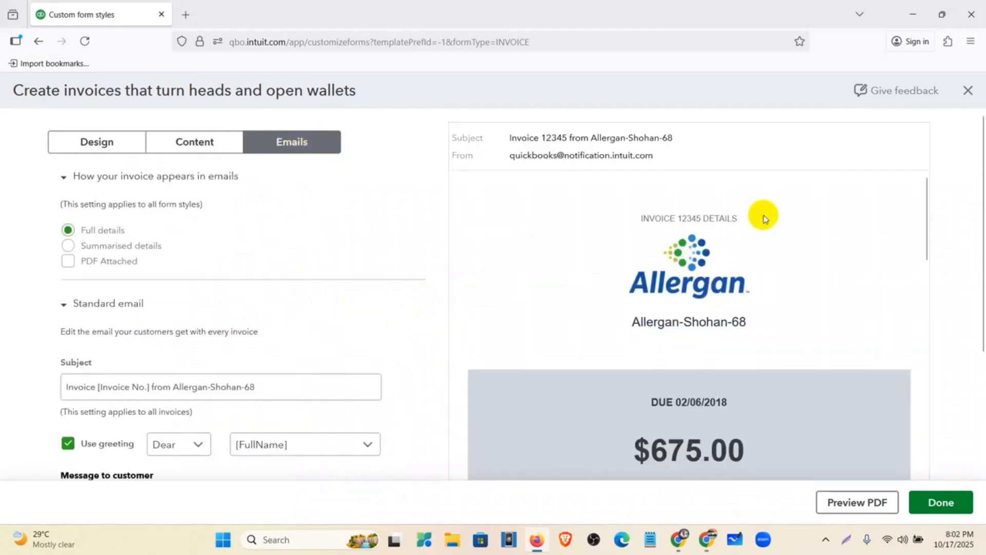
{"action": "scroll", "coordinate": [976, 185], "scroll_direction": "down", "scroll_amount": 3}
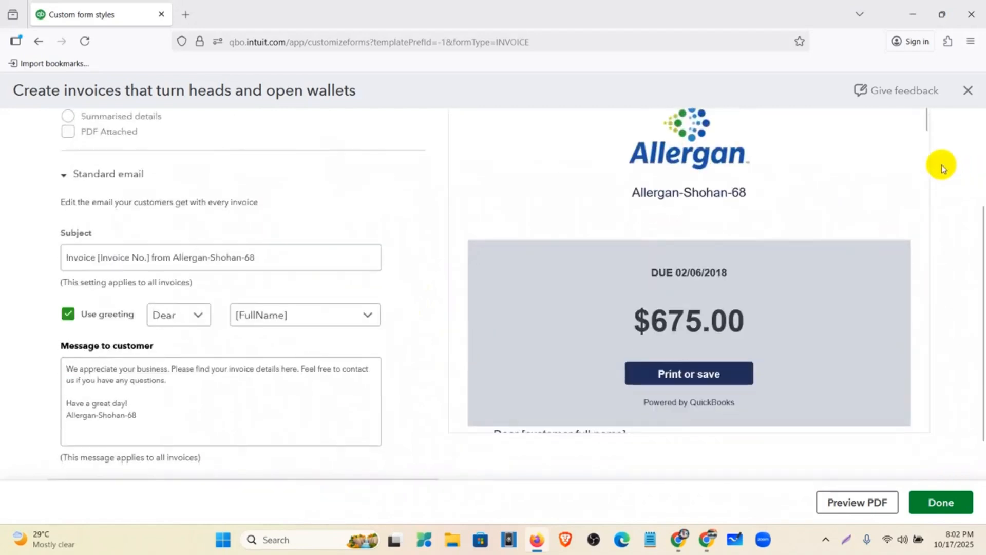
{"action": "scroll", "coordinate": [944, 163], "scroll_direction": "up", "scroll_amount": 3}
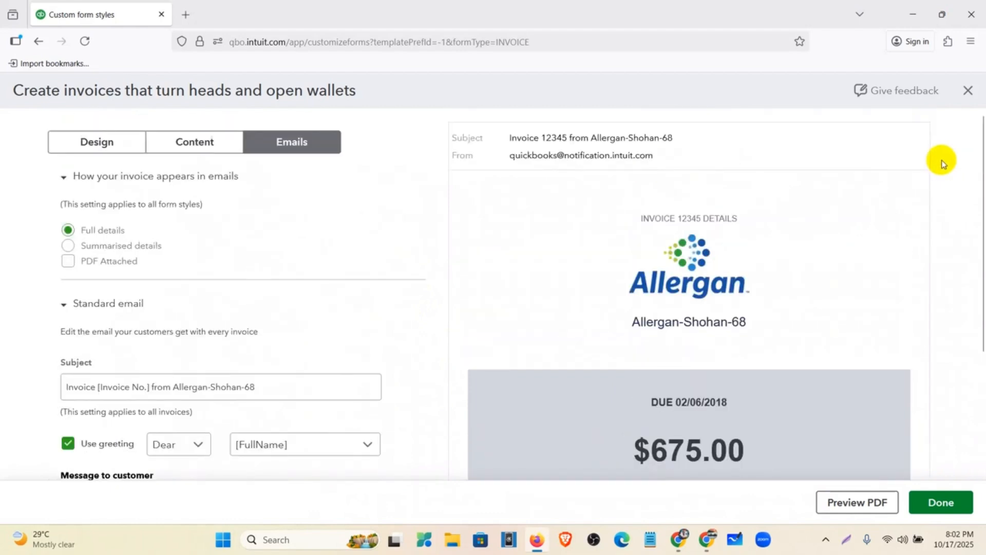
{"action": "scroll", "coordinate": [956, 201], "scroll_direction": "down", "scroll_amount": 1}
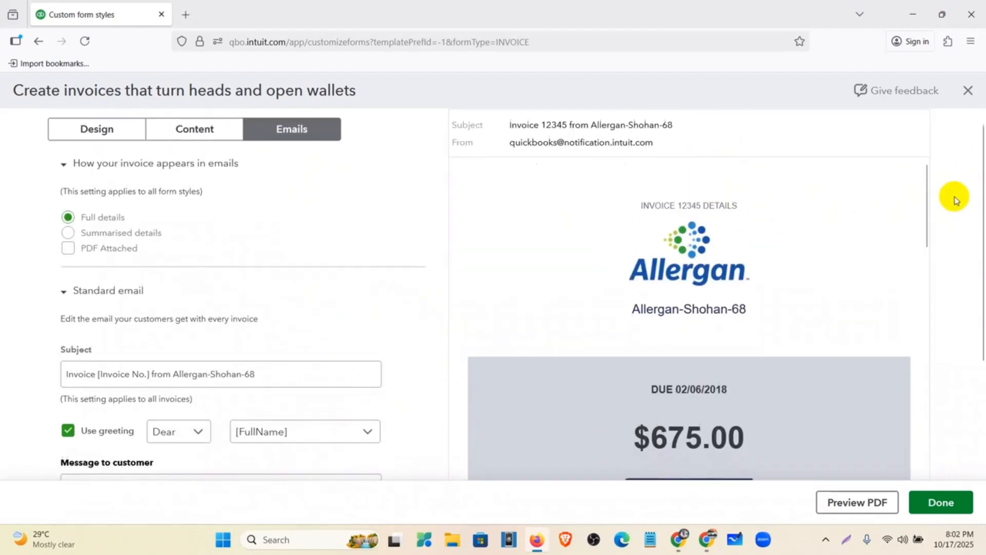
{"action": "scroll", "coordinate": [956, 200], "scroll_direction": "down", "scroll_amount": 1}
{"action": "scroll", "coordinate": [726, 295], "scroll_direction": "down", "scroll_amount": 1}
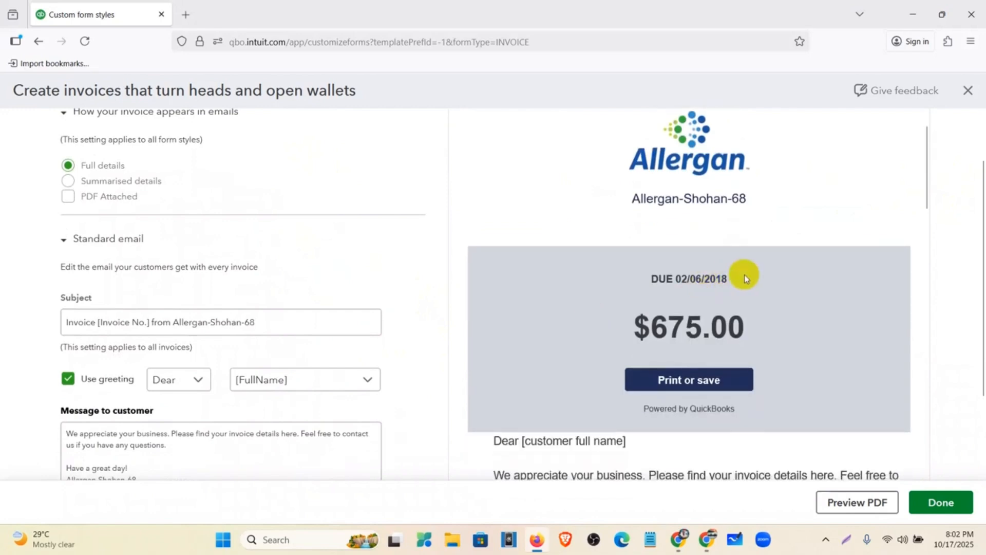
{"action": "scroll", "coordinate": [746, 277], "scroll_direction": "down", "scroll_amount": 1}
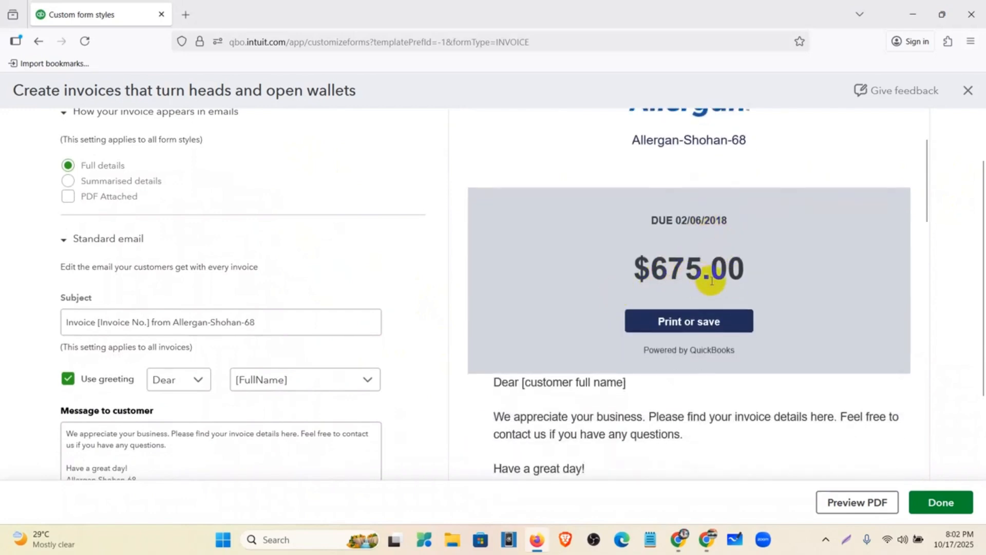
{"action": "scroll", "coordinate": [712, 281], "scroll_direction": "down", "scroll_amount": 2}
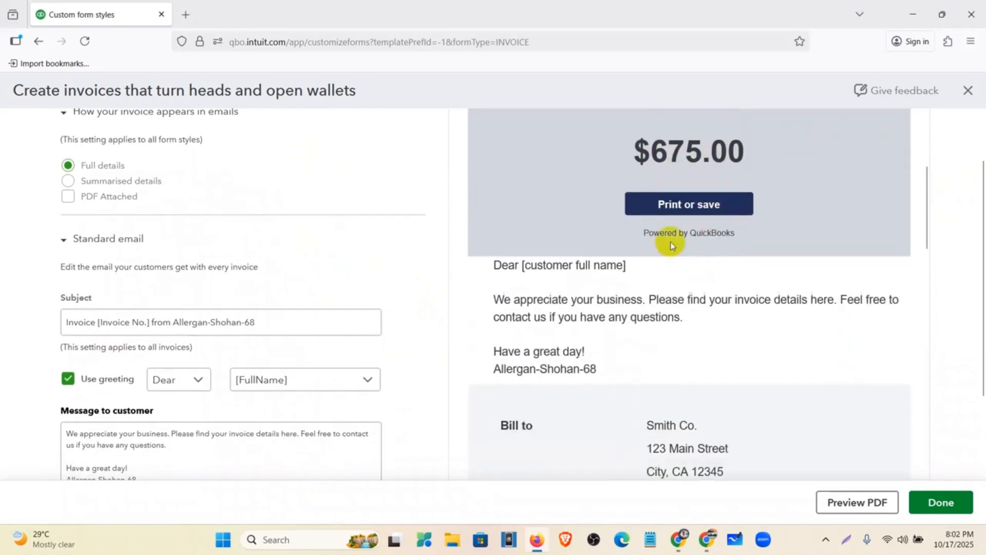
{"action": "scroll", "coordinate": [681, 226], "scroll_direction": "down", "scroll_amount": 1}
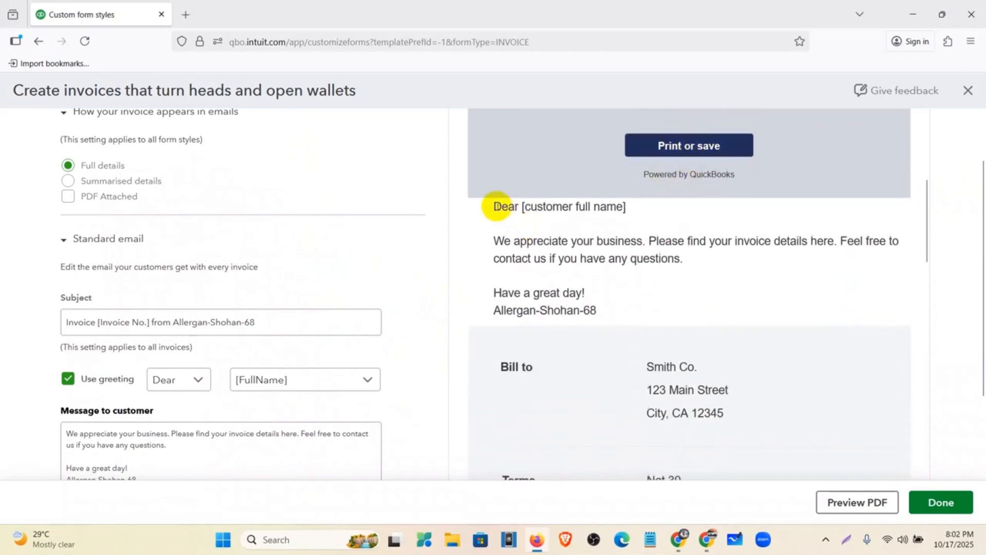
Step: Select the greeting and Message to customer text, then save the invoice style
{"action": "left_click_drag", "start_coordinate": [496, 203], "coordinate": [678, 334]}
{"action": "scroll", "coordinate": [632, 298], "scroll_direction": "down", "scroll_amount": 2}
{"action": "scroll", "coordinate": [650, 272], "scroll_direction": "down", "scroll_amount": 5}
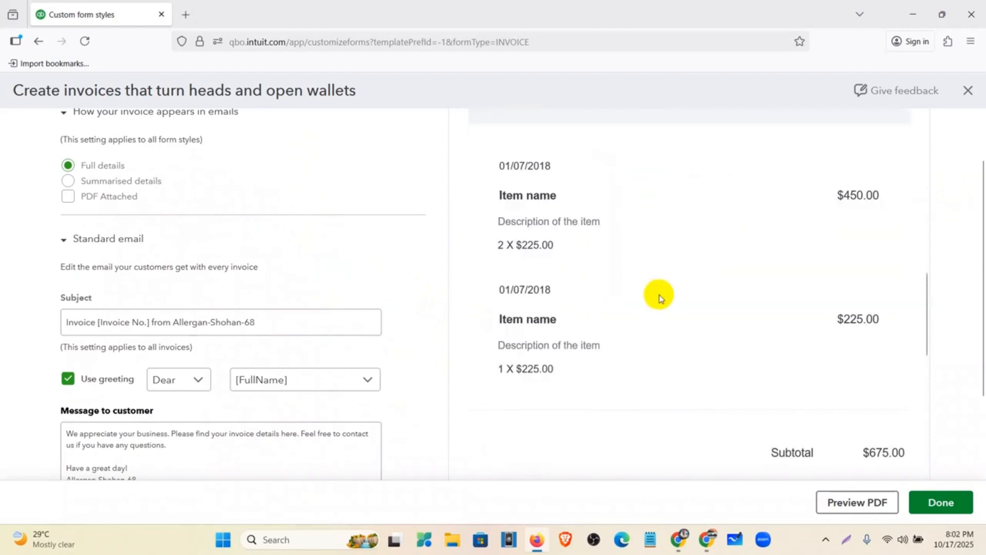
{"action": "scroll", "coordinate": [663, 319], "scroll_direction": "down", "scroll_amount": 6}
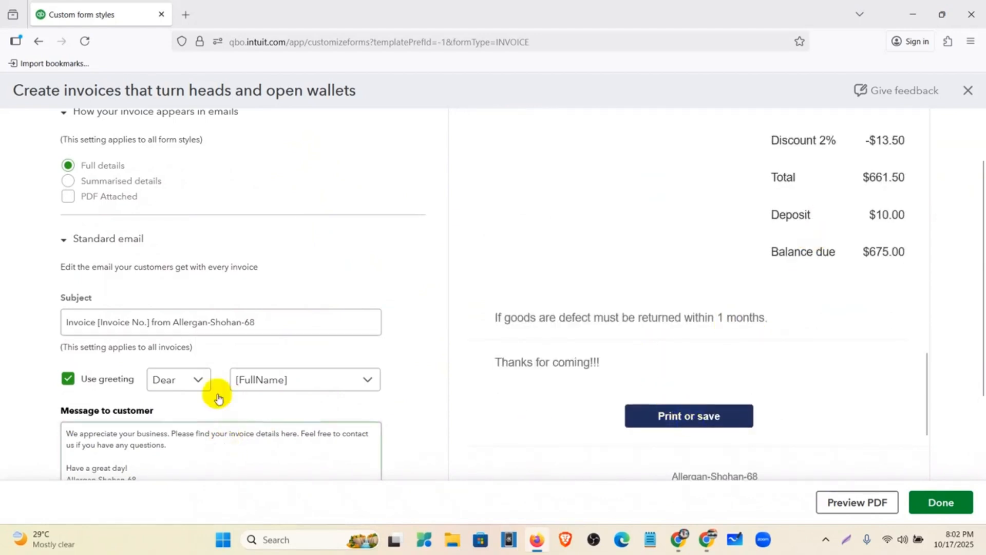
{"action": "scroll", "coordinate": [206, 386], "scroll_direction": "down", "scroll_amount": 2}
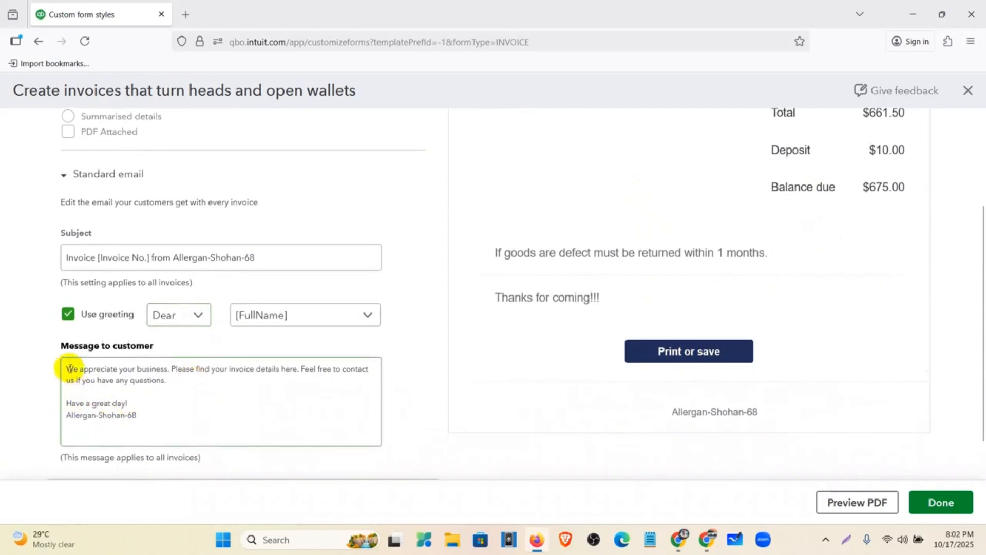
{"action": "mouse_move", "coordinate": [66, 366]}
{"action": "left_mouse_down"}
{"action": "mouse_move", "coordinate": [142, 428]}
{"action": "mouse_move", "coordinate": [59, 361]}
{"action": "left_mouse_up"}
{"action": "left_click", "coordinate": [154, 416]}
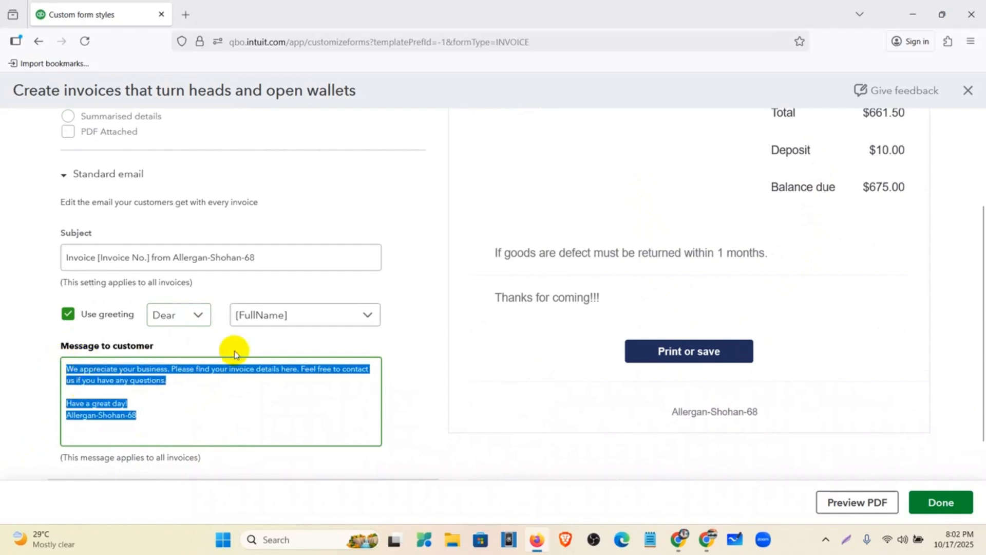
{"action": "scroll", "coordinate": [293, 346], "scroll_direction": "up", "scroll_amount": 3}
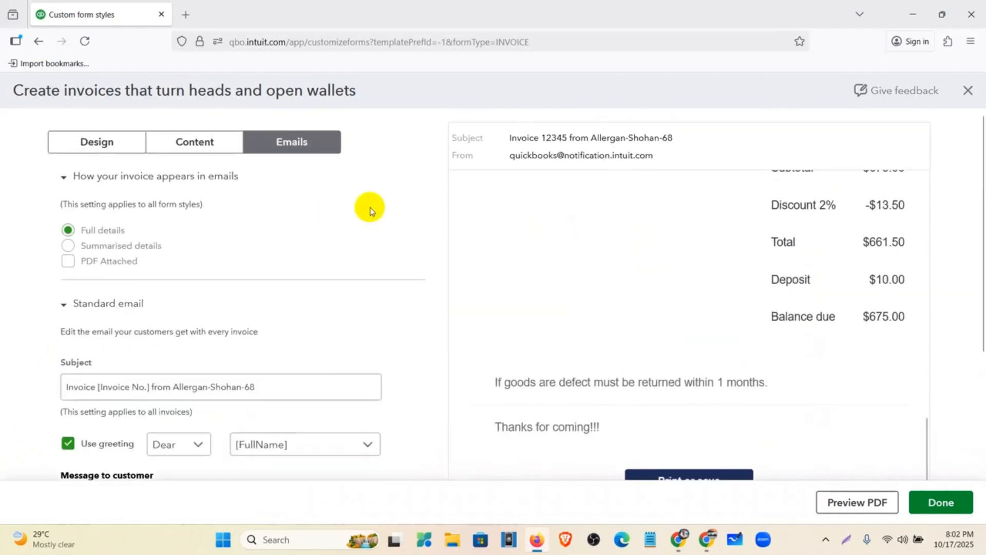
{"action": "scroll", "coordinate": [97, 267], "scroll_direction": "down", "scroll_amount": 3}
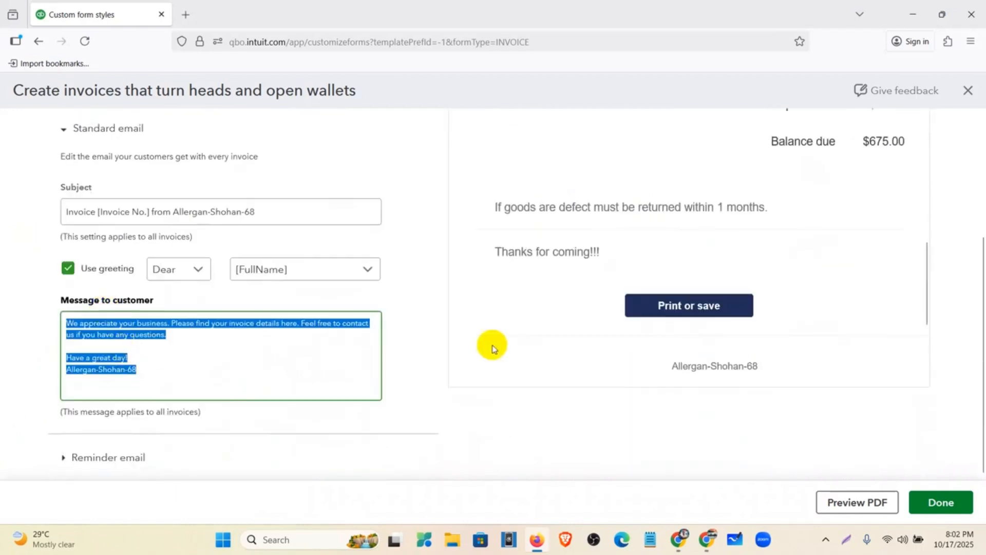
{"action": "left_click", "coordinate": [953, 500]}
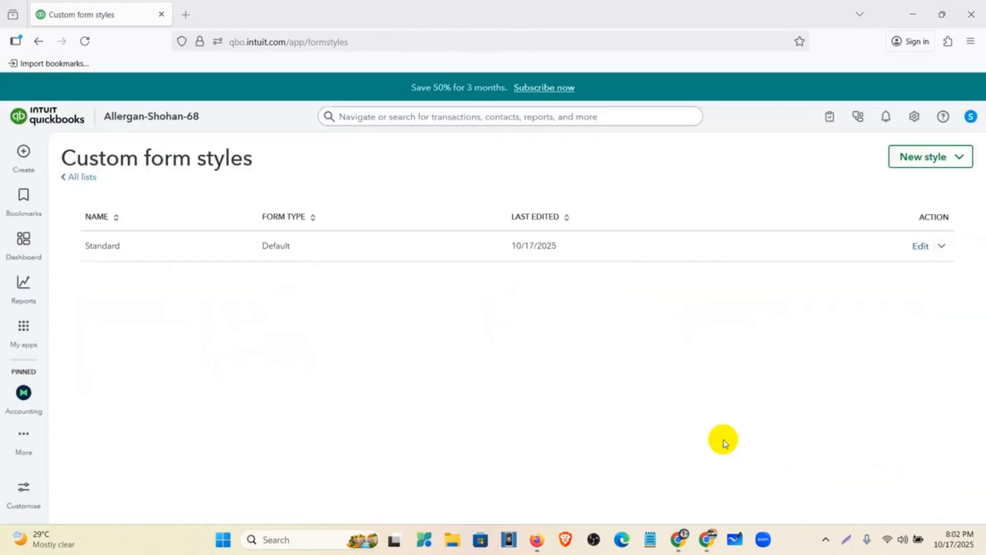
Step: Reload the form styles list and open the actions menu for My INVOICE Template
{"action": "left_click", "coordinate": [86, 41]}
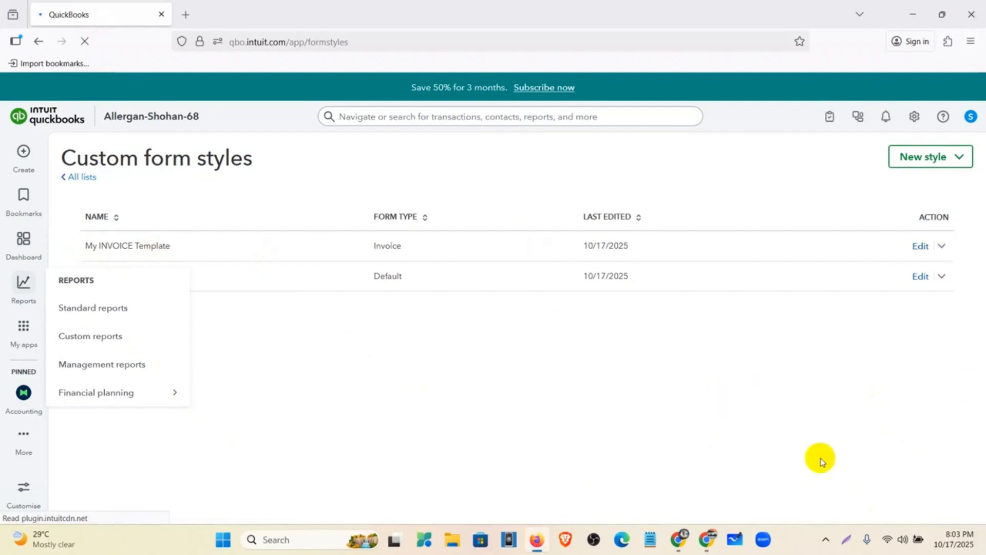
{"action": "left_click", "coordinate": [945, 247]}
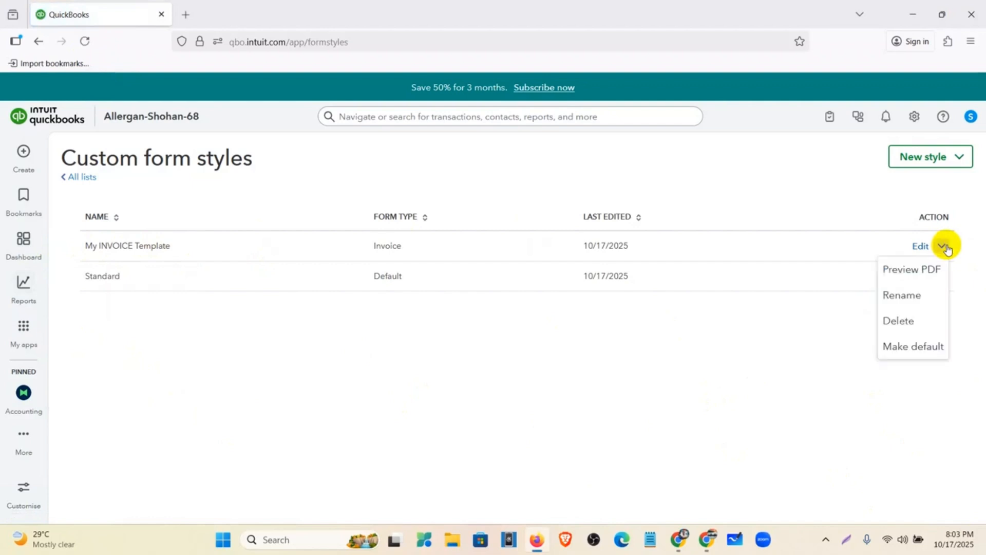
Step: Preview My INVOICE Template as a PDF and scroll through sample Invoice 12345
{"action": "left_click", "coordinate": [923, 276]}
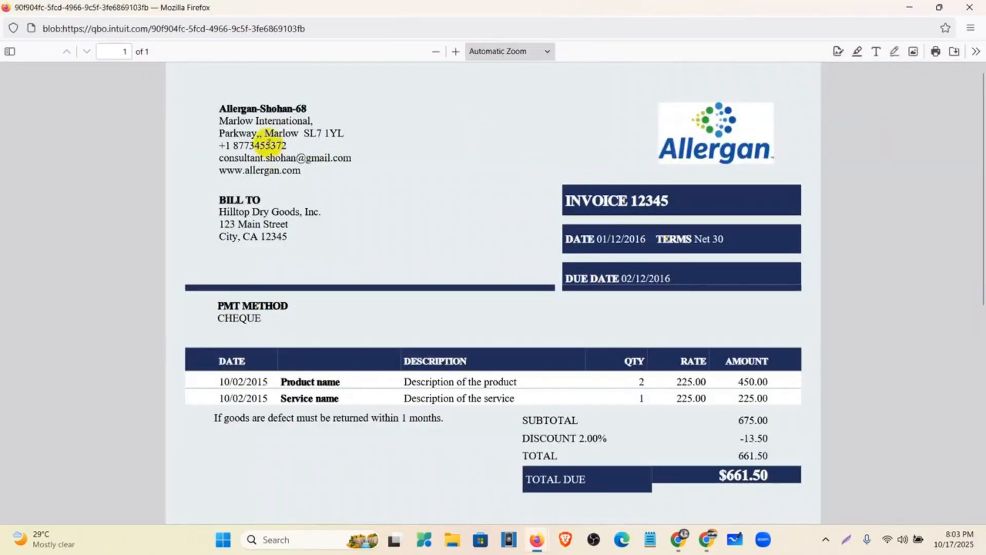
{"action": "scroll", "coordinate": [480, 210], "scroll_direction": "down", "scroll_amount": 3}
{"action": "scroll", "coordinate": [480, 209], "scroll_direction": "up", "scroll_amount": 1}
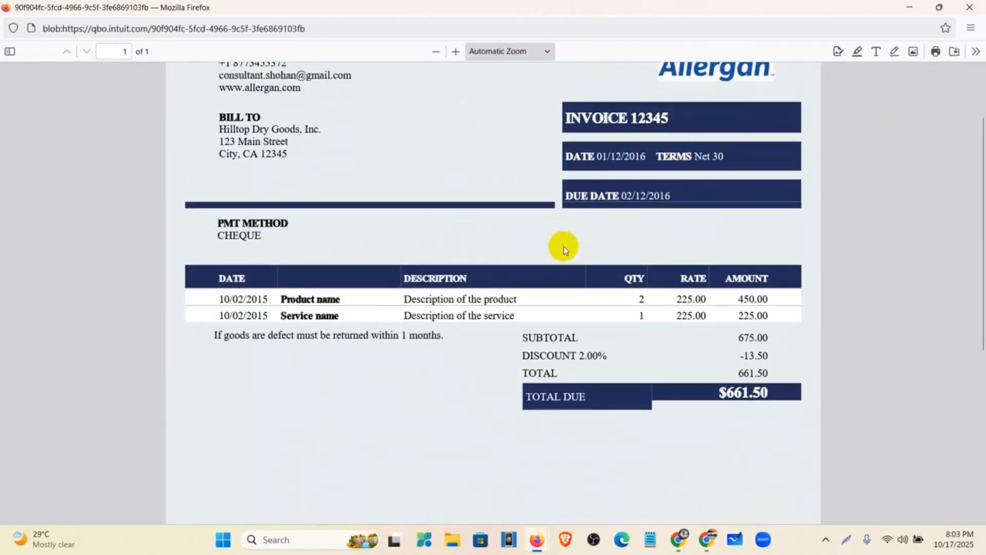
{"action": "scroll", "coordinate": [566, 245], "scroll_direction": "down", "scroll_amount": 5}
{"action": "scroll", "coordinate": [513, 457], "scroll_direction": "up", "scroll_amount": 5}
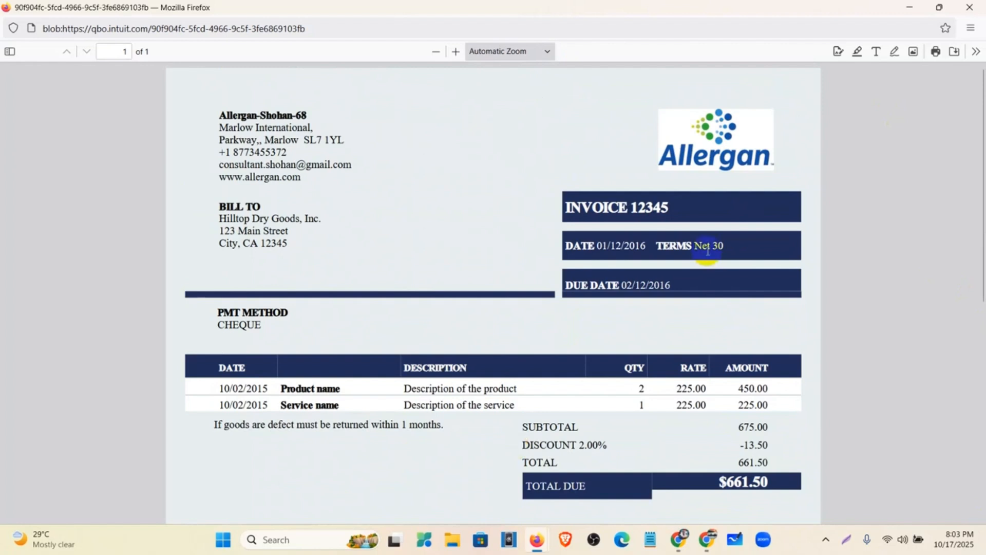
Step: Close the PDF preview and glance at the new form style options before dismissing them
{"action": "left_click", "coordinate": [970, 7]}
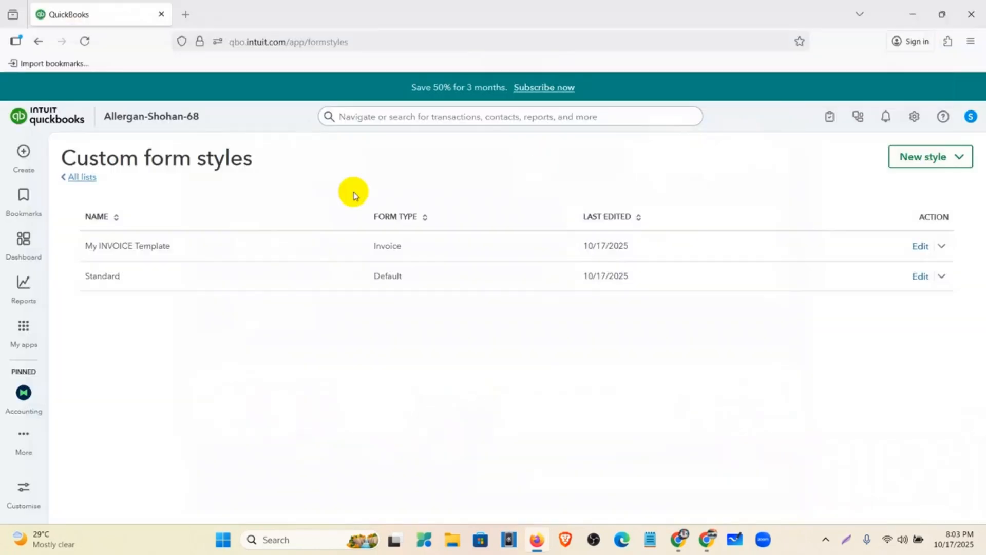
{"action": "left_click", "coordinate": [959, 157]}
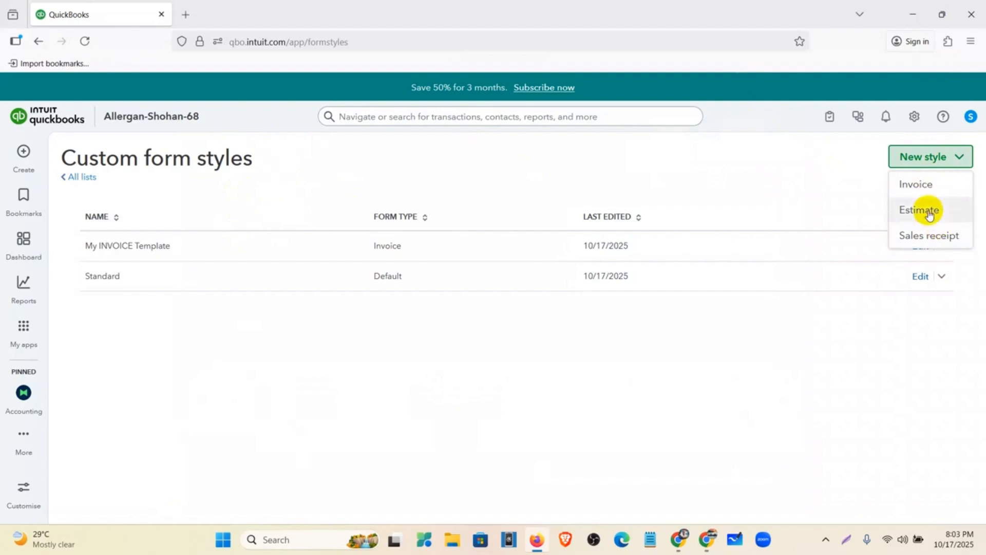
{"action": "left_click", "coordinate": [828, 329]}
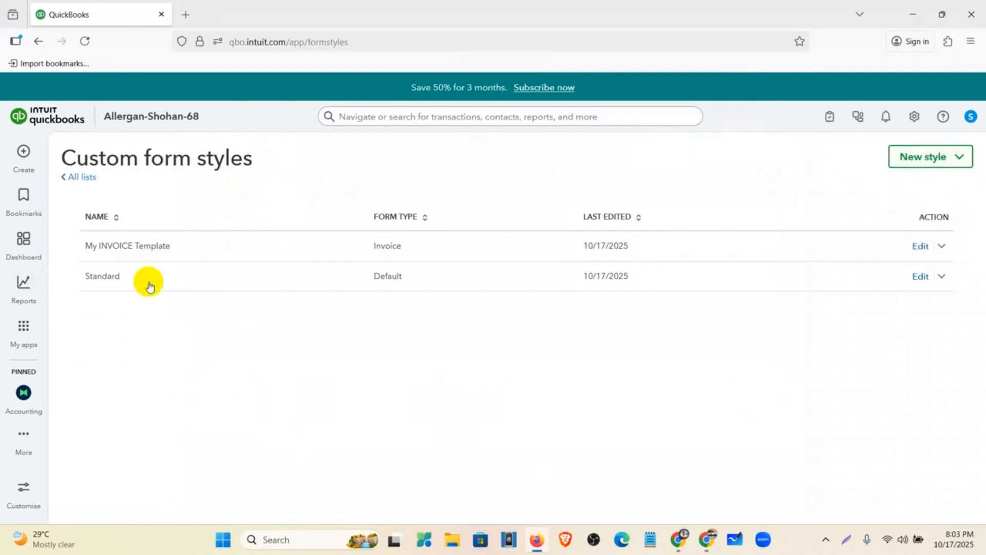
Step: Make My INVOICE Template the default style and return to the Mentor Assignments document
{"action": "mouse_move", "coordinate": [23, 329]}
{"action": "mouse_move", "coordinate": [154, 257]}
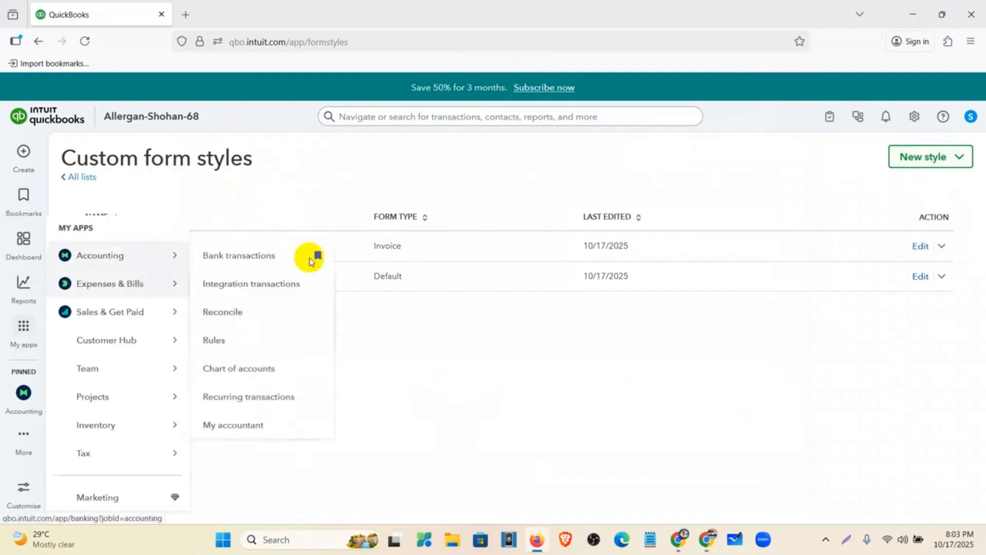
{"action": "left_click", "coordinate": [944, 246]}
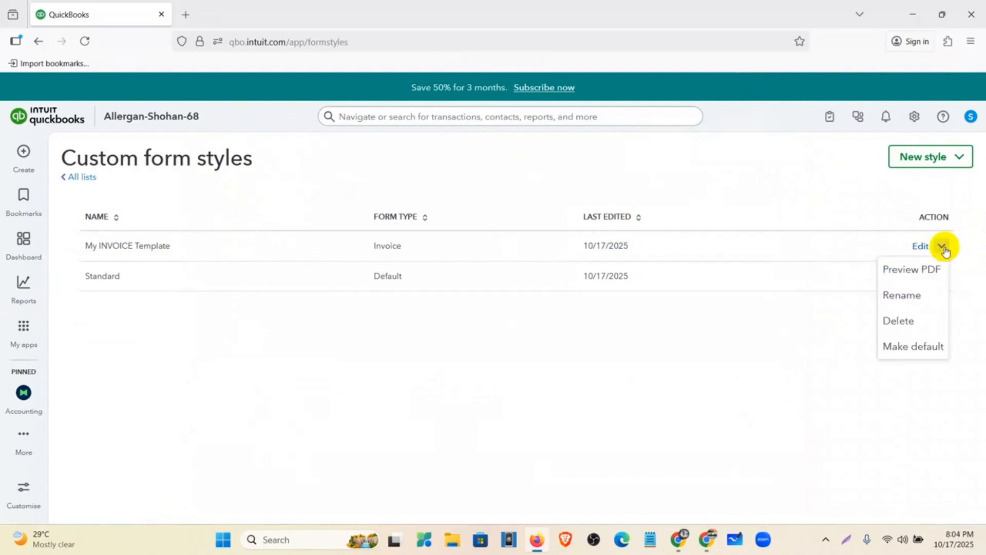
{"action": "left_click", "coordinate": [944, 349]}
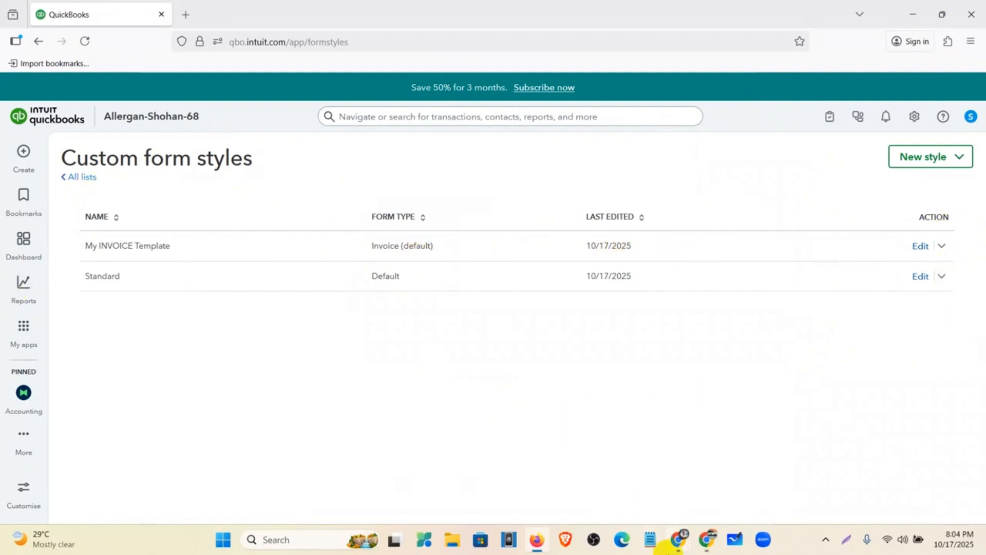
{"action": "mouse_move", "coordinate": [680, 545]}
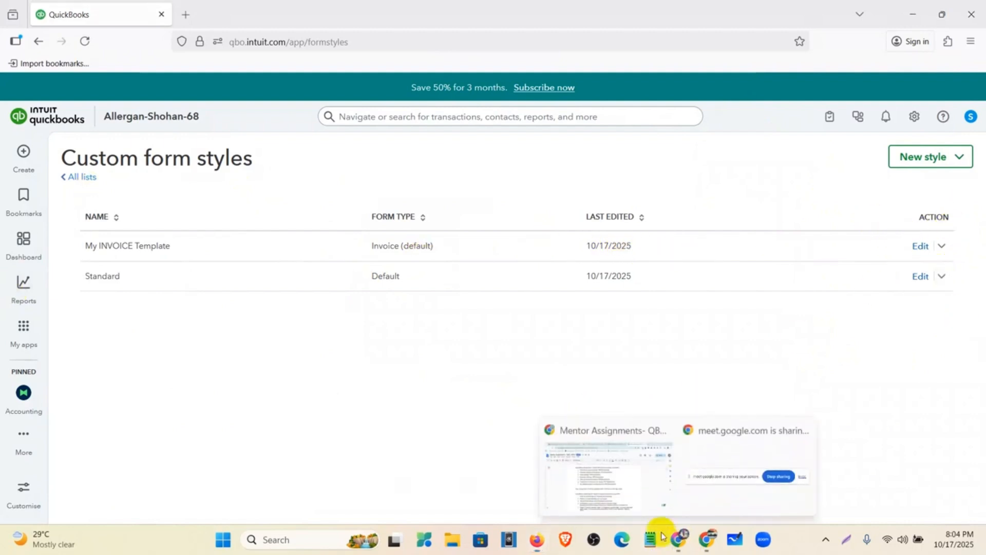
{"action": "left_click", "coordinate": [605, 458]}
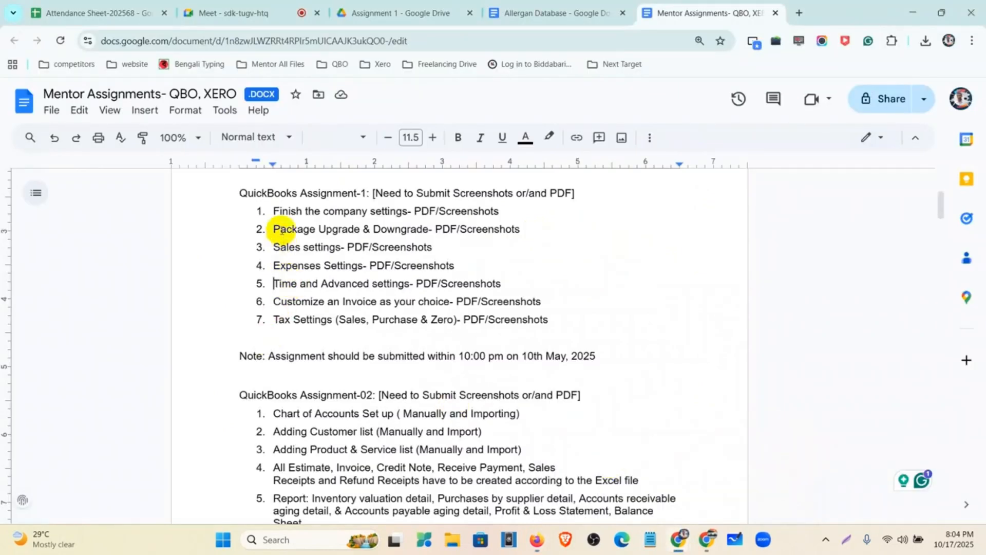
Step: Highlight the first six Assignment-1 tasks in the Mentor Assignments document
{"action": "left_click_drag", "start_coordinate": [269, 207], "coordinate": [542, 307]}
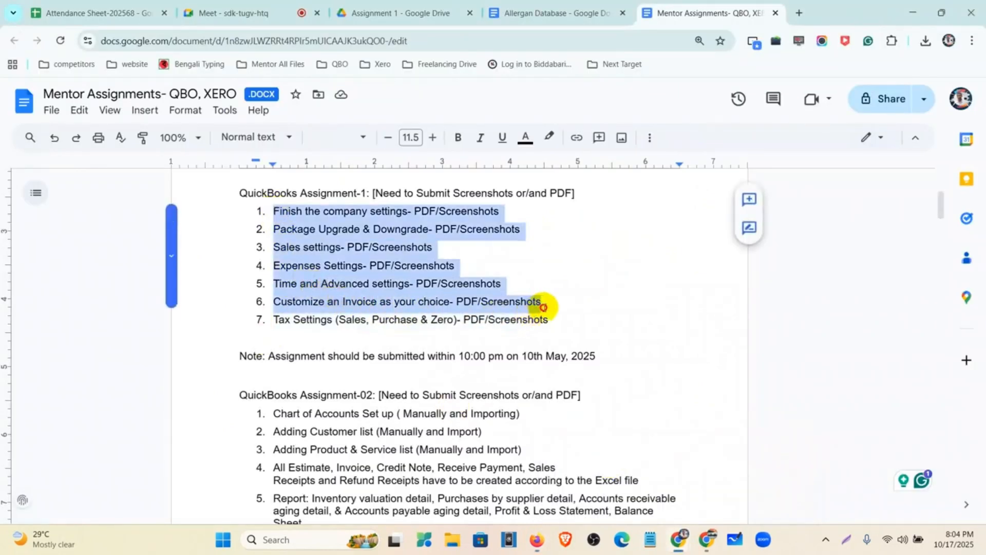